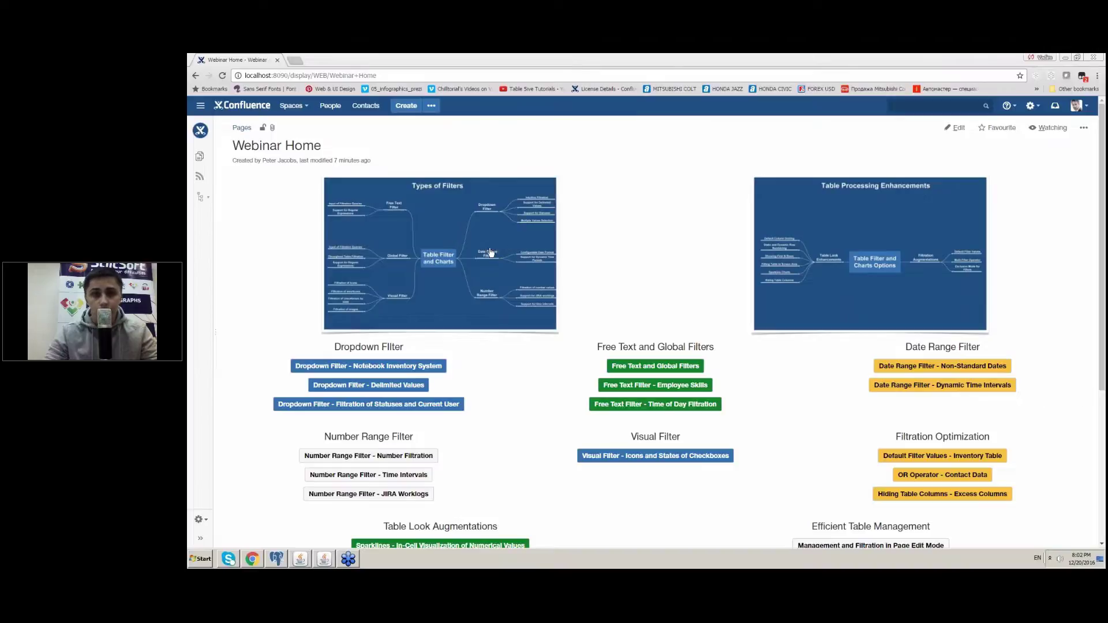
Close the Types of Filters image preview and open the "Dropdown Filter - Notebook Inventory System" page
{"action": "key", "text": "c"}
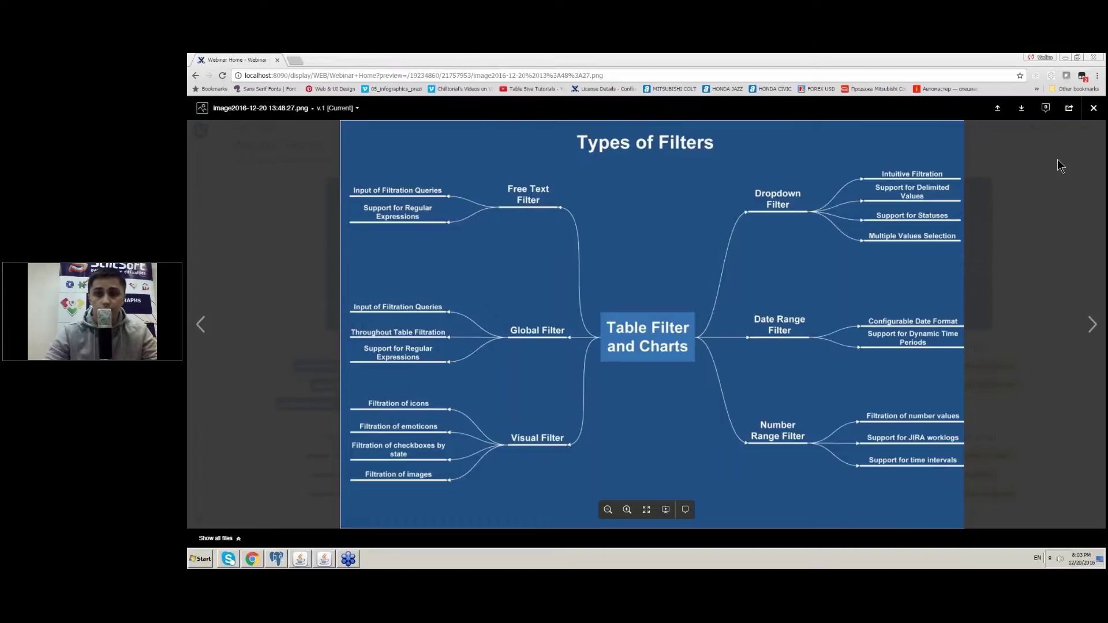
{"action": "left_click", "coordinate": [1094, 108]}
{"action": "left_click", "coordinate": [370, 366]}
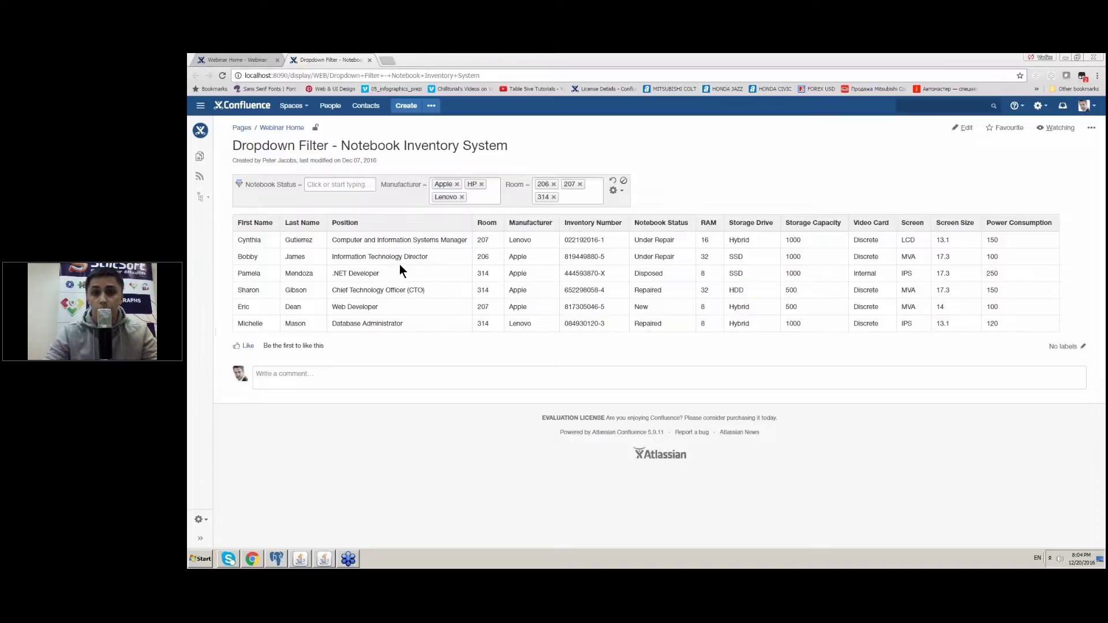
Clear all selected values from the Manufacturer and Room filters of the notebook inventory table
{"action": "left_click", "coordinate": [462, 197]}
{"action": "left_click", "coordinate": [457, 185]}
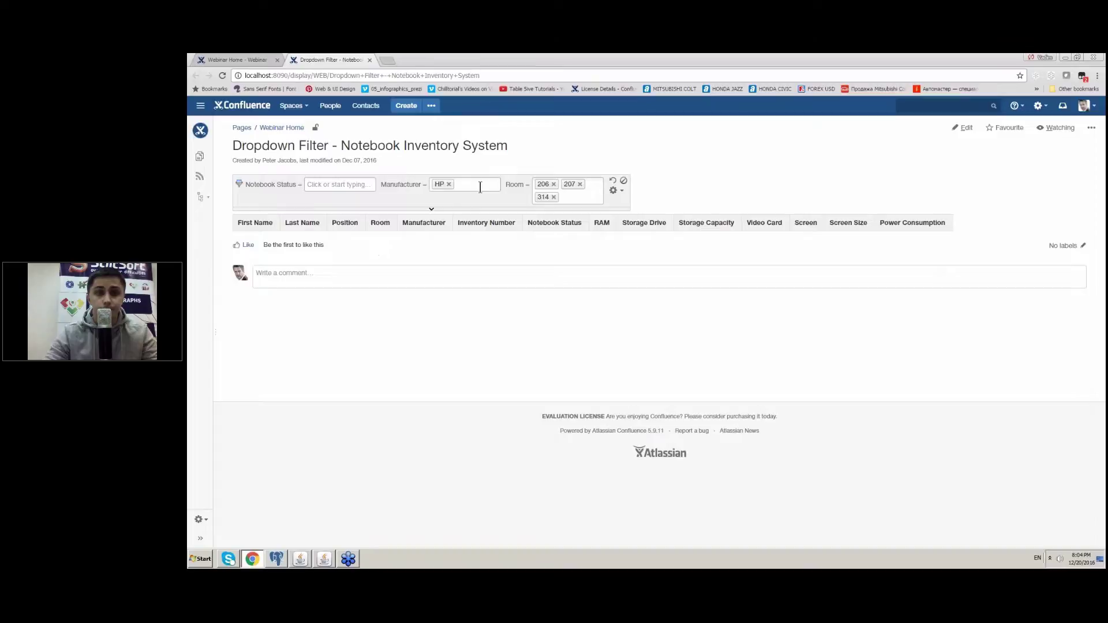
{"action": "left_click", "coordinate": [449, 186]}
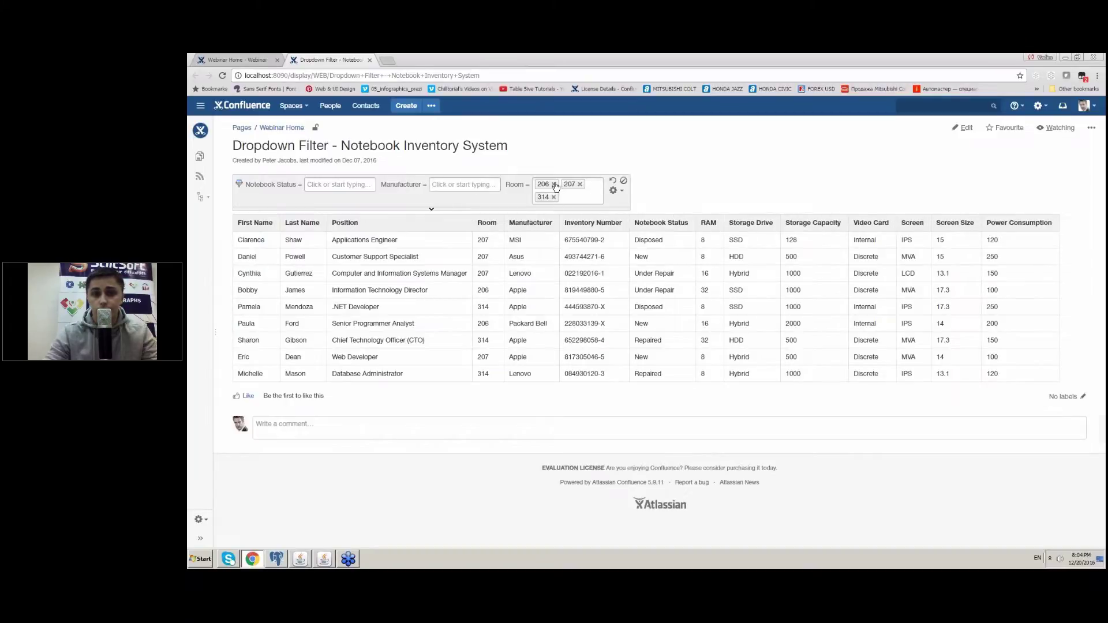
{"action": "left_click", "coordinate": [554, 185]}
{"action": "left_click", "coordinate": [553, 184]}
{"action": "left_click", "coordinate": [553, 184]}
Add a new filter of type Dropdown Filter for the Screen column of the inventory table
{"action": "left_click", "coordinate": [615, 192]}
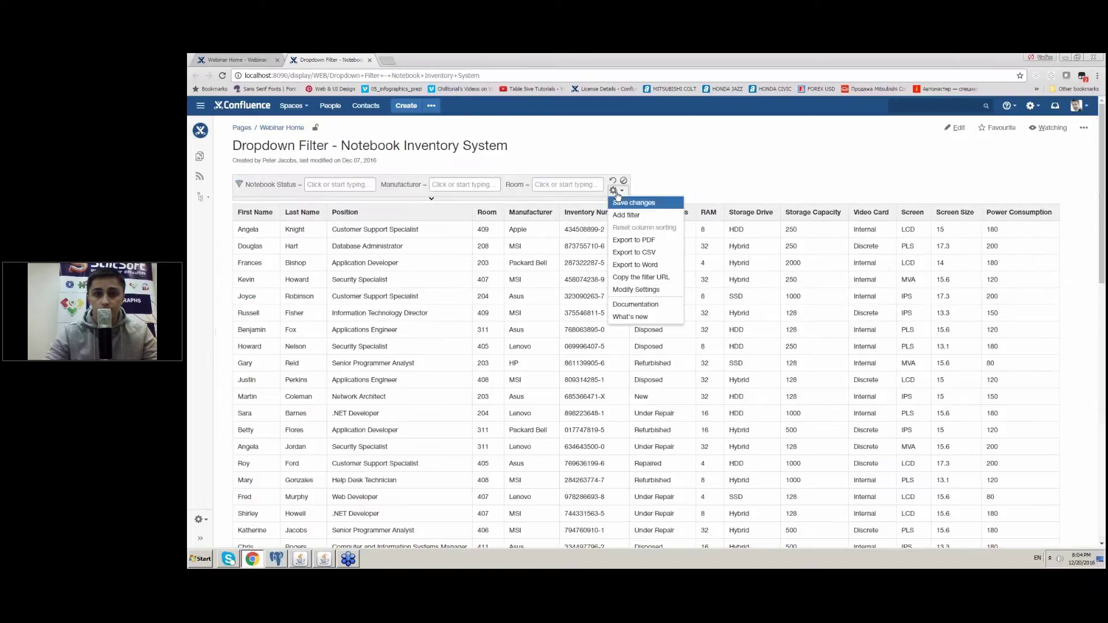
{"action": "left_click", "coordinate": [627, 215]}
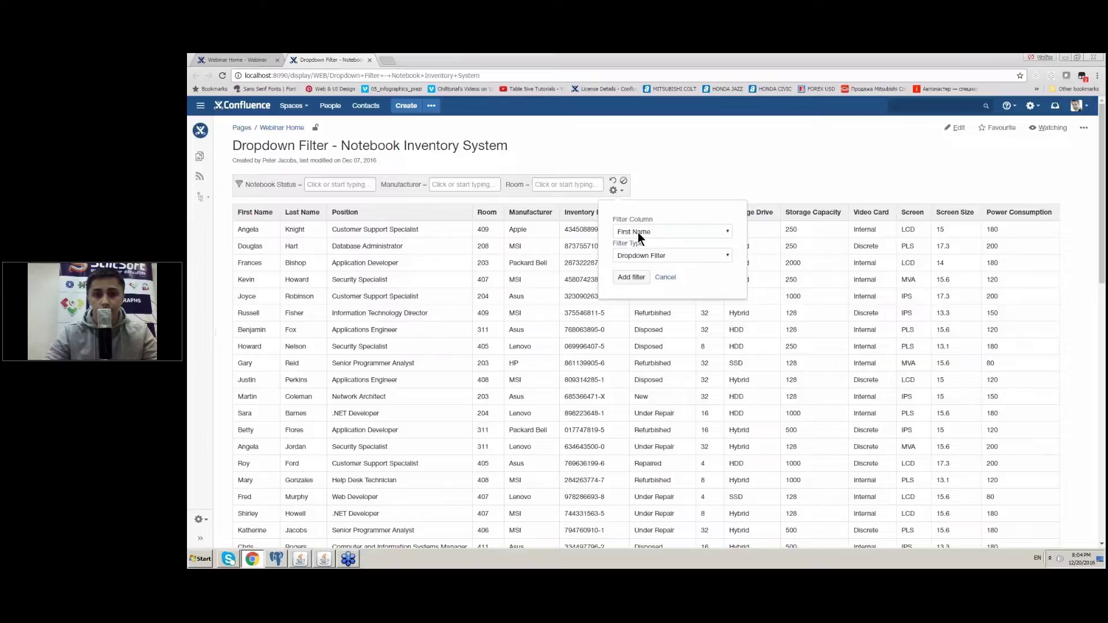
{"action": "left_click", "coordinate": [639, 232]}
{"action": "left_click", "coordinate": [645, 293]}
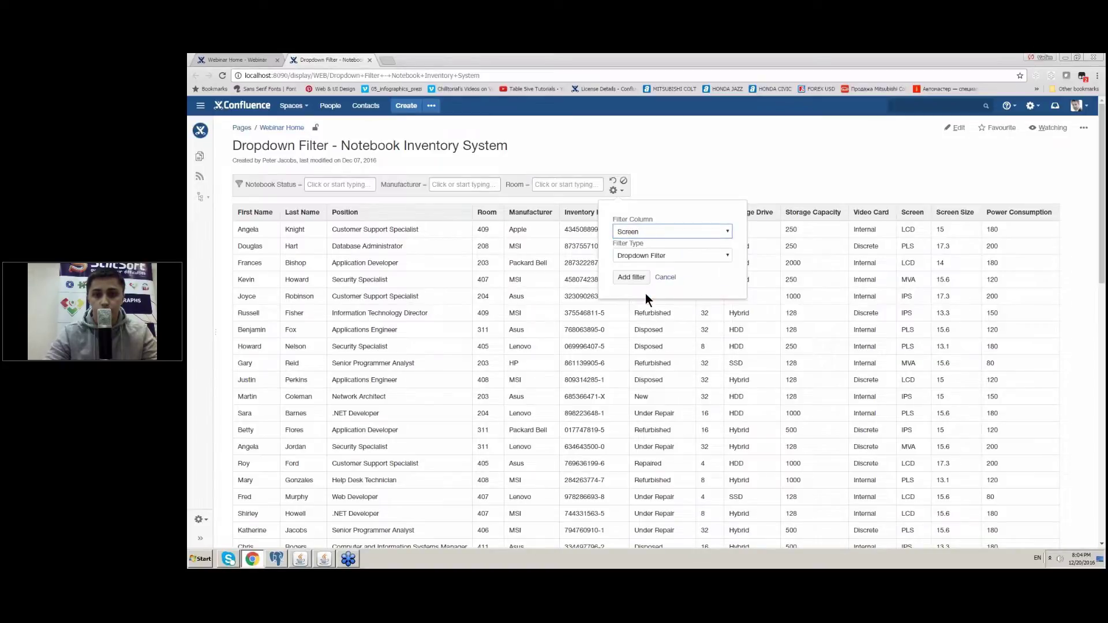
{"action": "left_click", "coordinate": [639, 255]}
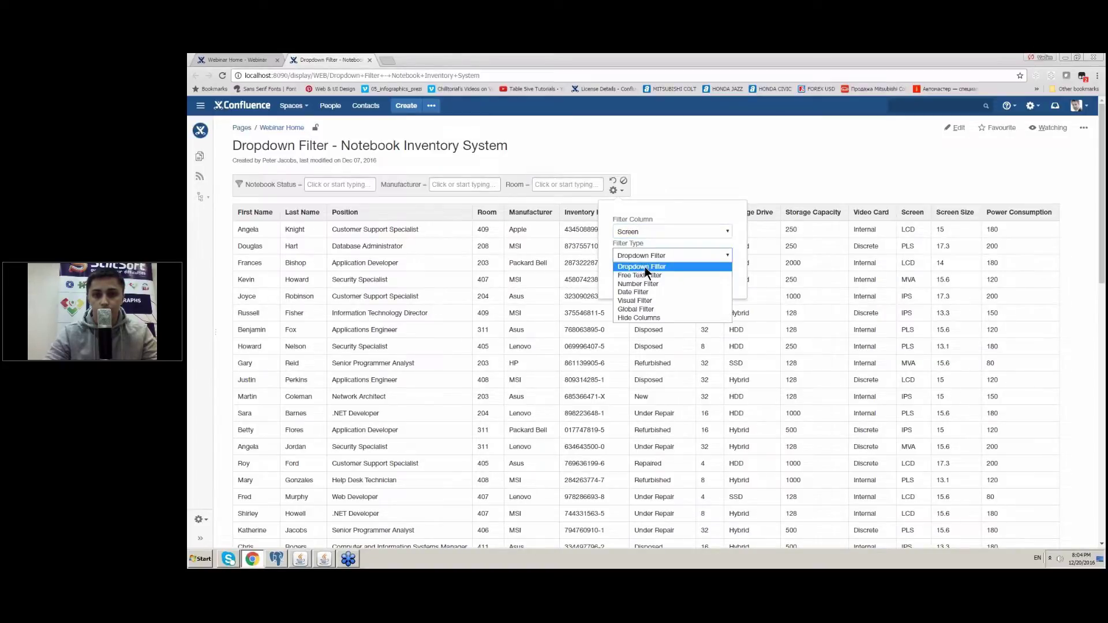
{"action": "left_click", "coordinate": [642, 266]}
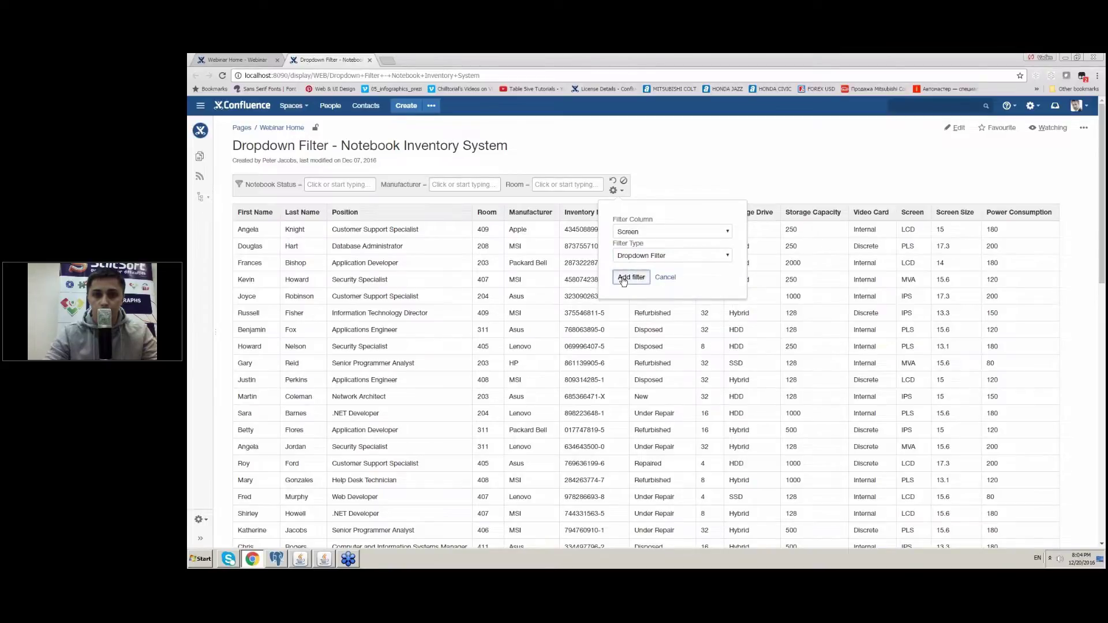
{"action": "left_click", "coordinate": [630, 278]}
Filter the inventory table by the screen types IPS and LCD and by the manufacturer Apple
{"action": "left_click", "coordinate": [647, 184]}
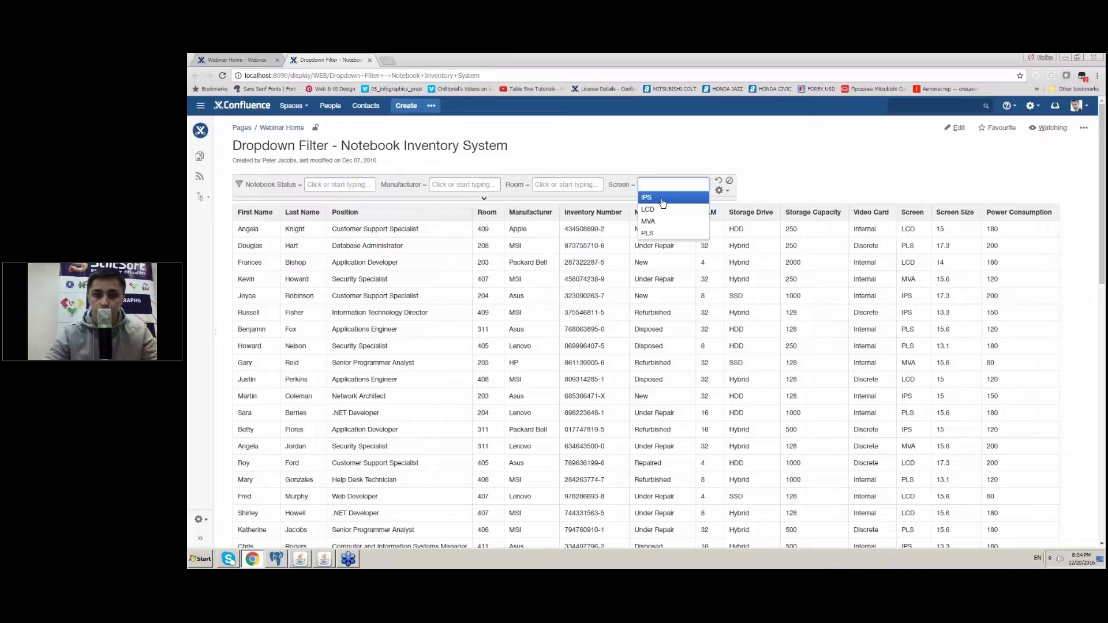
{"action": "left_click", "coordinate": [663, 202]}
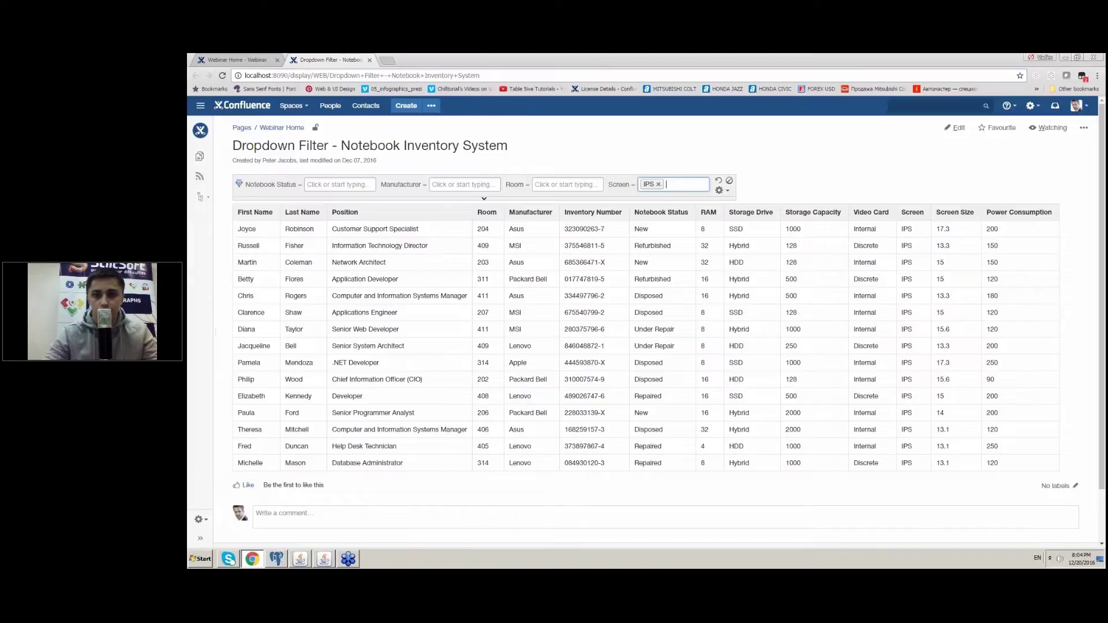
{"action": "left_click", "coordinate": [675, 184]}
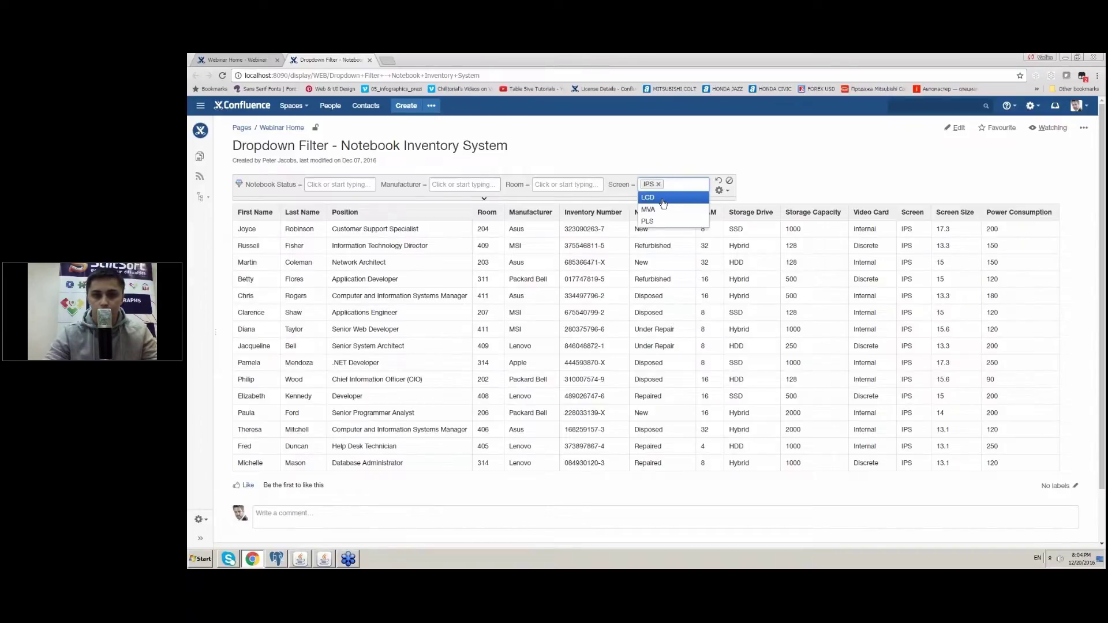
{"action": "left_click", "coordinate": [663, 198]}
{"action": "left_click", "coordinate": [464, 183]}
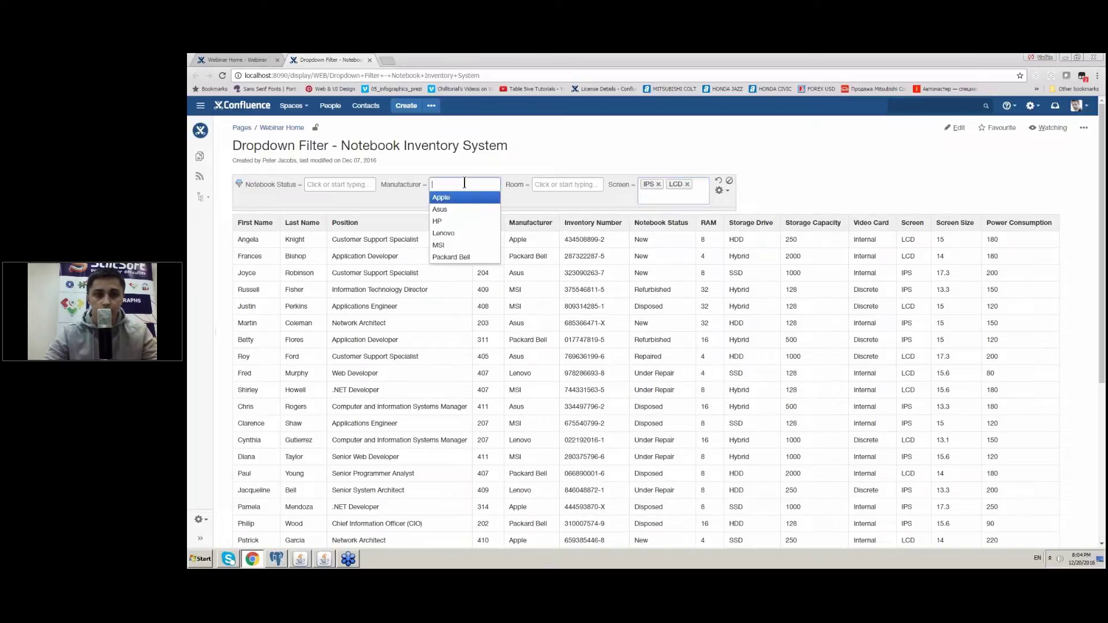
{"action": "left_click", "coordinate": [453, 200]}
Try filtering the inventory table by room 203 and remove that value from the Room filter
{"action": "left_click", "coordinate": [568, 184]}
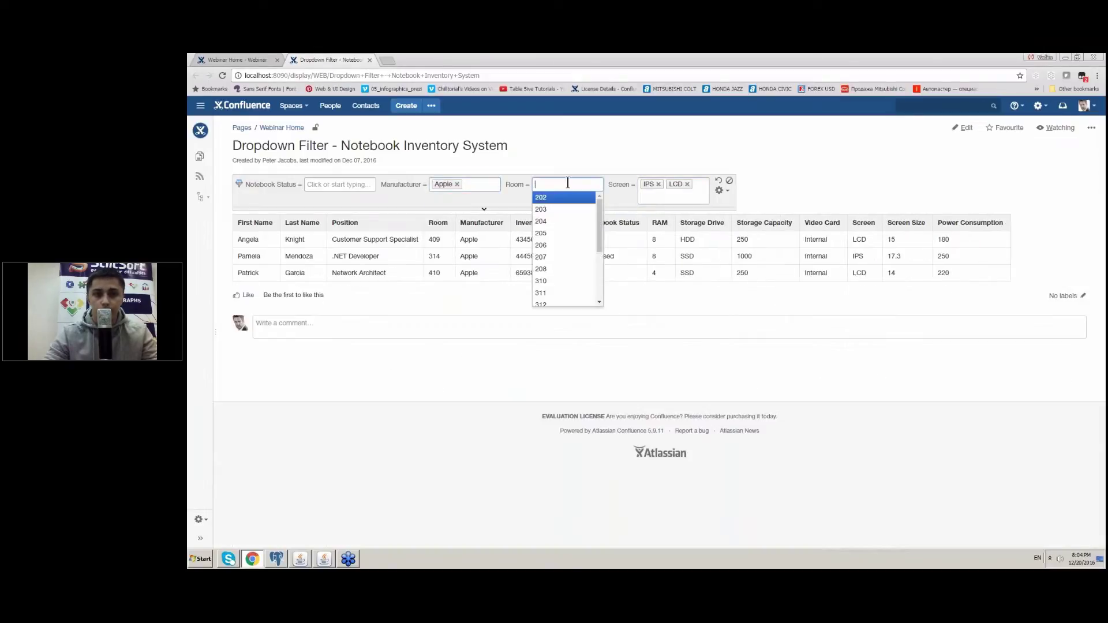
{"action": "left_click", "coordinate": [564, 210]}
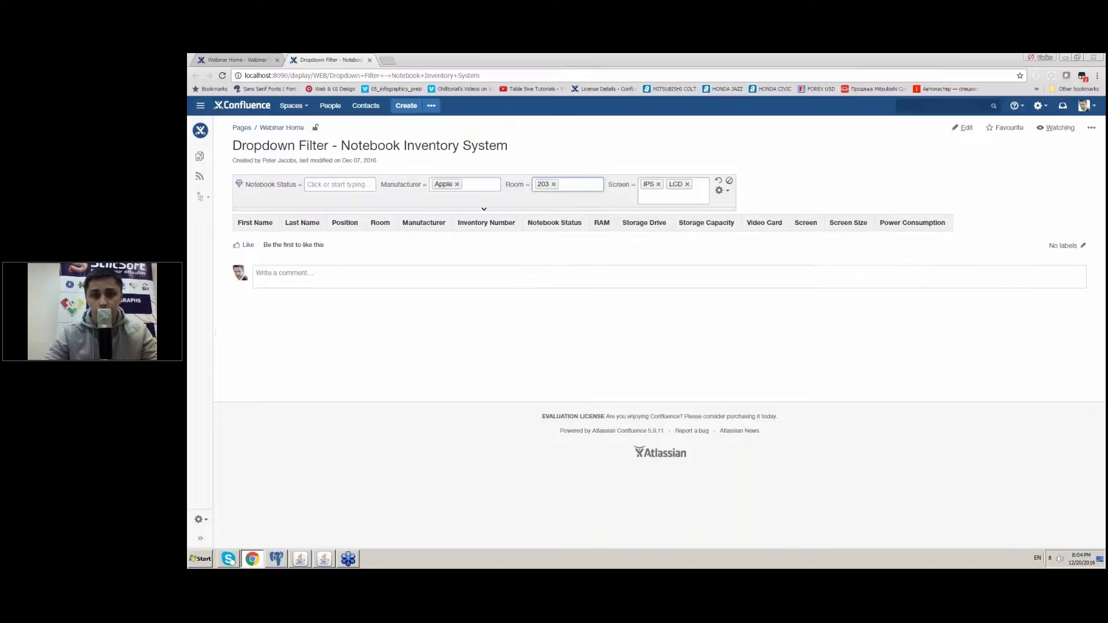
{"action": "left_click", "coordinate": [554, 184]}
Restrict the inventory table to notebooks with the status New
{"action": "left_click", "coordinate": [333, 185]}
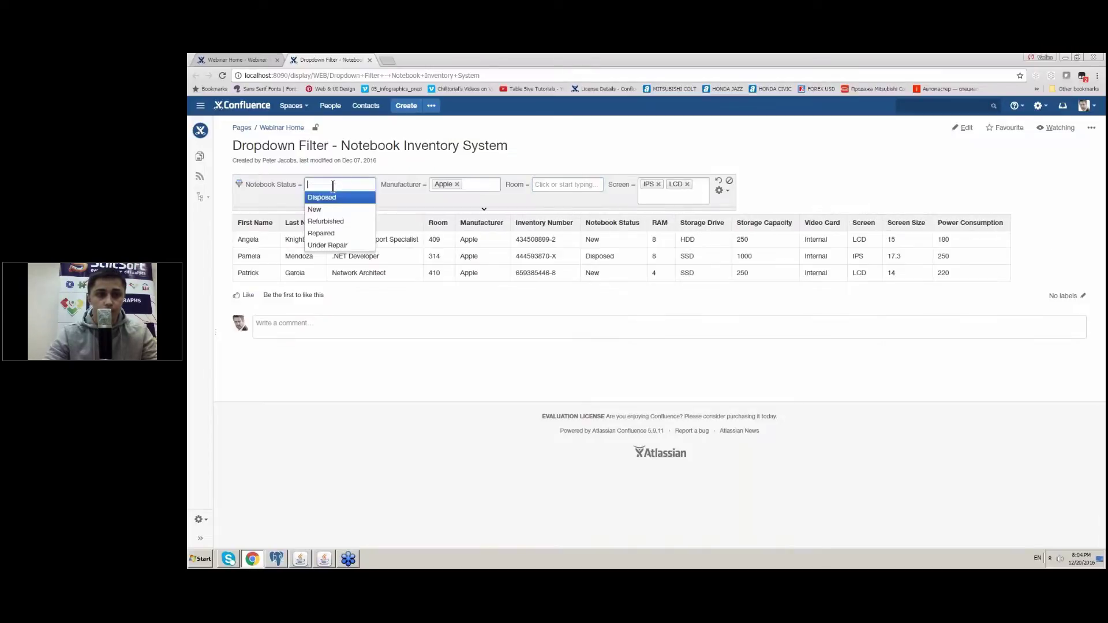
{"action": "left_click", "coordinate": [323, 210]}
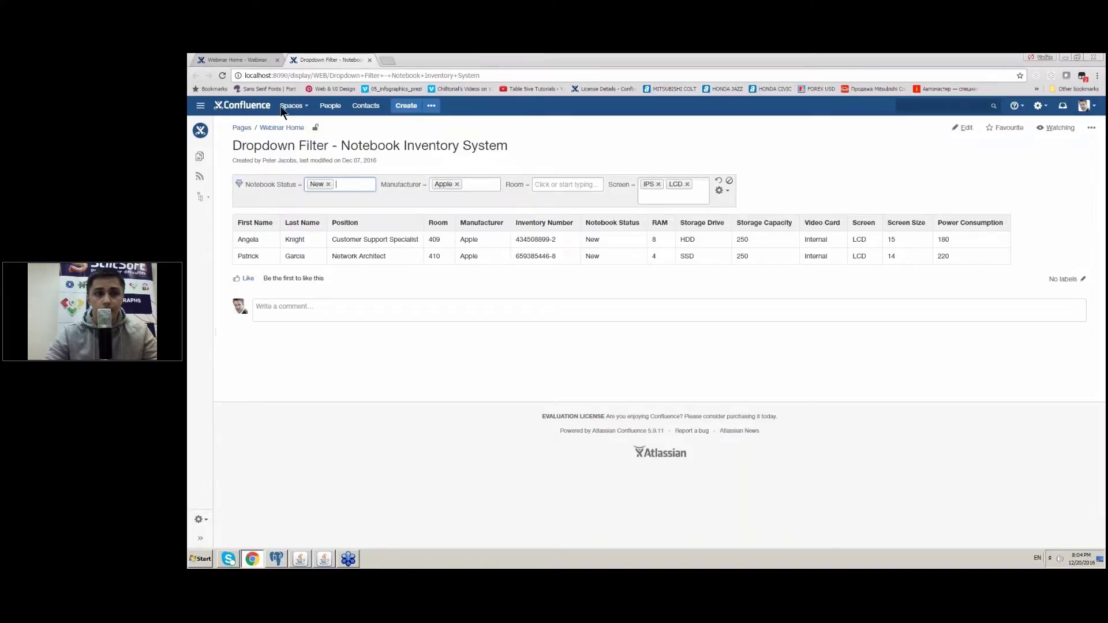
Open the "Dropdown Filter - Delimited Values" page from Webinar Home and clear all values from its Skills filter
{"action": "left_click", "coordinate": [369, 60]}
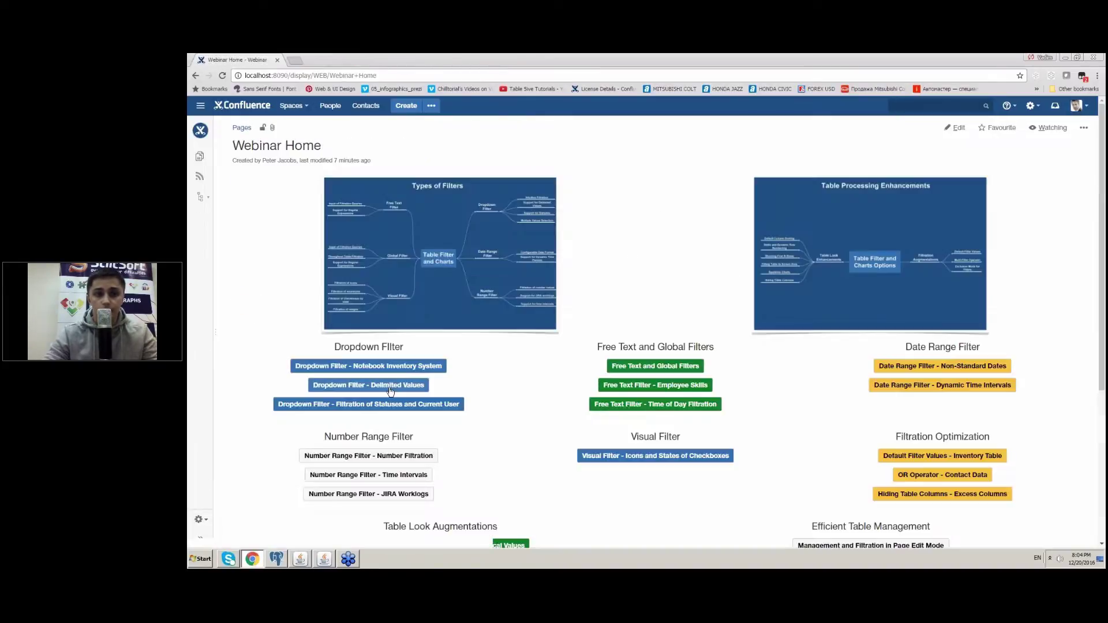
{"action": "left_click", "coordinate": [388, 386]}
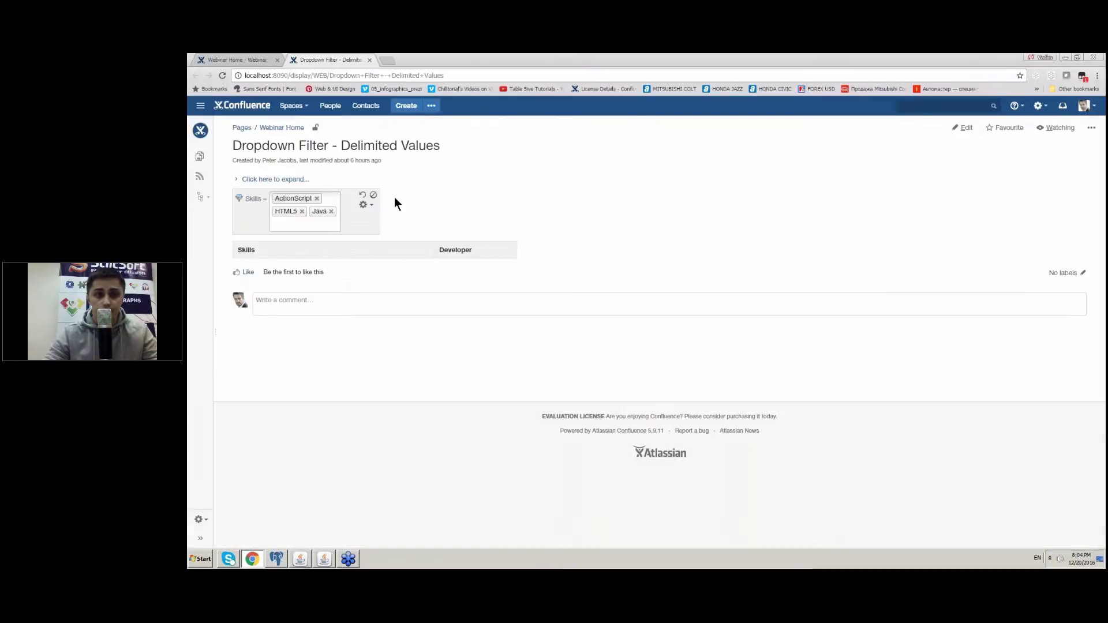
{"action": "left_click", "coordinate": [301, 212]}
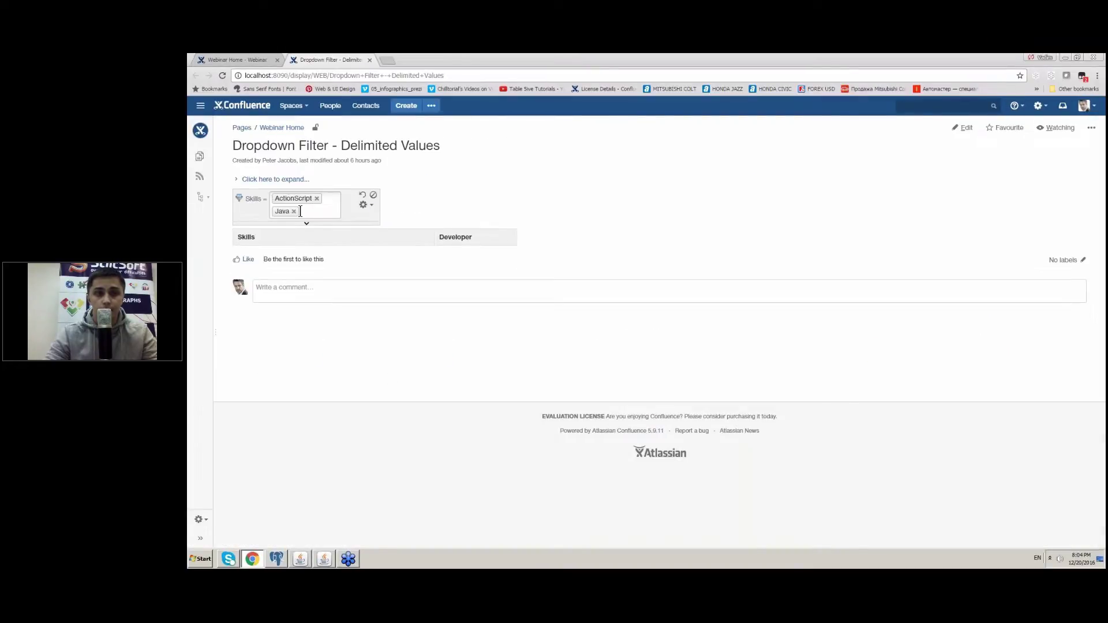
{"action": "left_click", "coordinate": [294, 211]}
{"action": "left_click", "coordinate": [316, 198]}
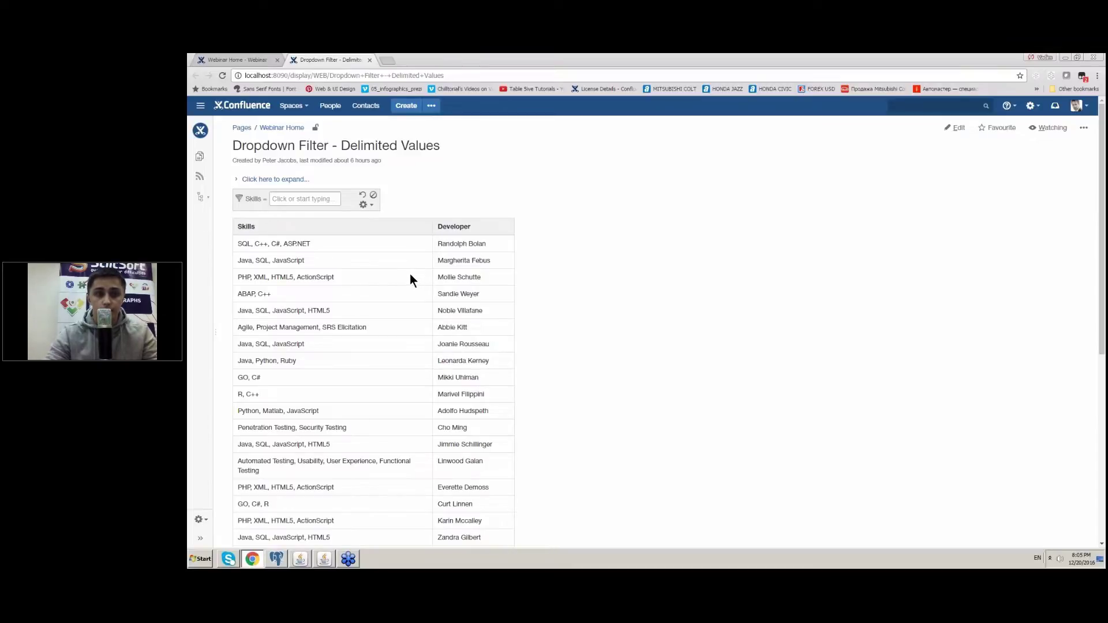
Examine how the comma-separated skills are offered as values in the Skills filter
{"action": "left_click", "coordinate": [296, 199]}
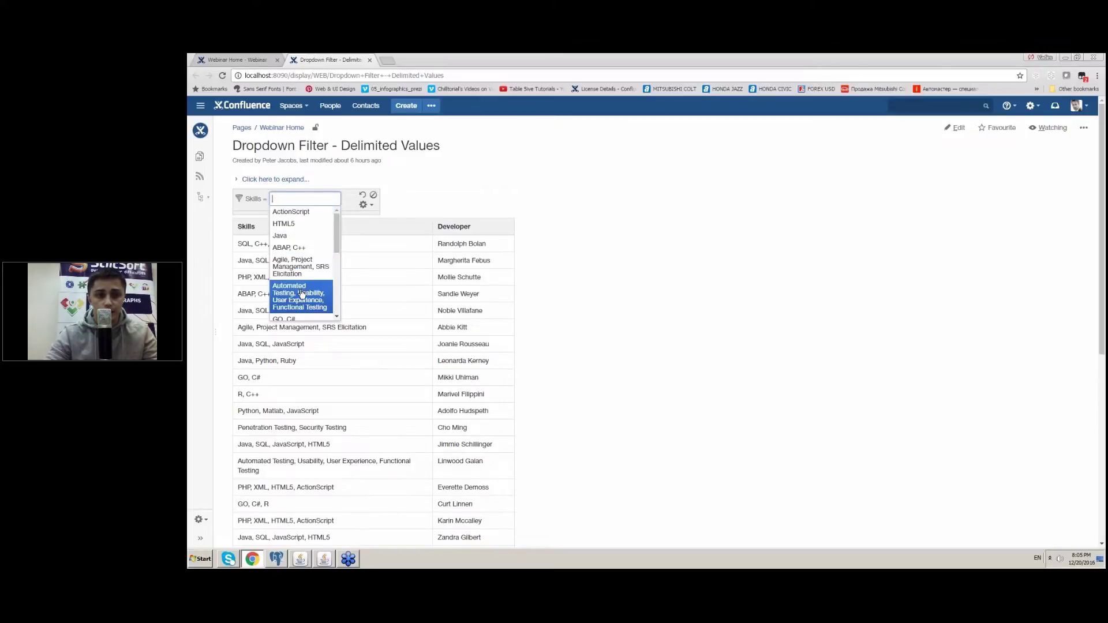
{"action": "scroll", "coordinate": [306, 300], "scroll_direction": "down", "scroll_amount": 3}
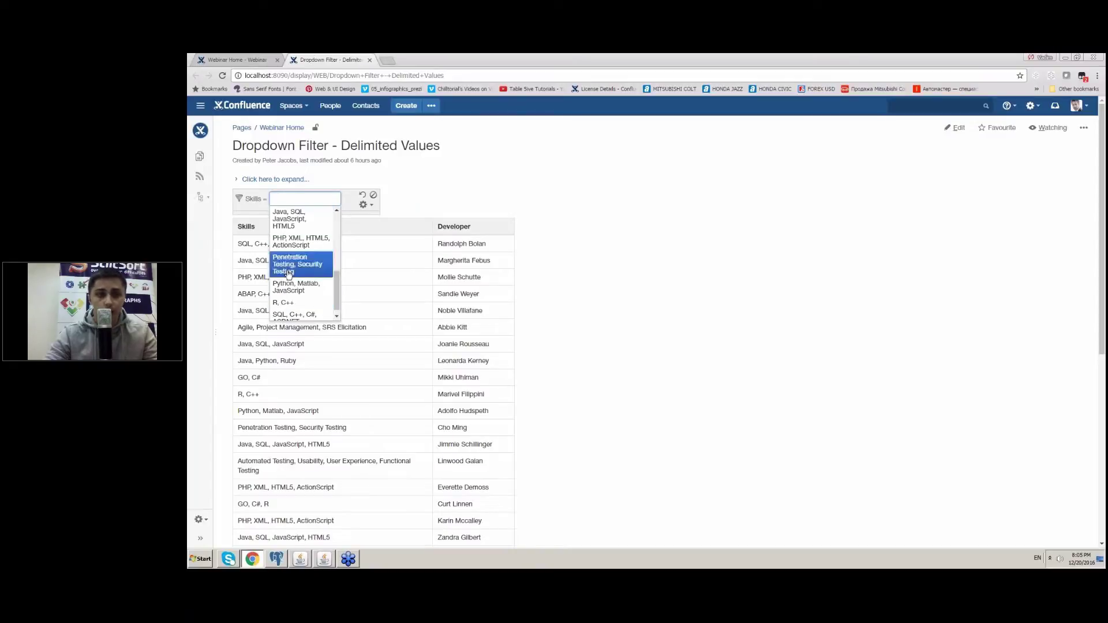
{"action": "left_click", "coordinate": [711, 203]}
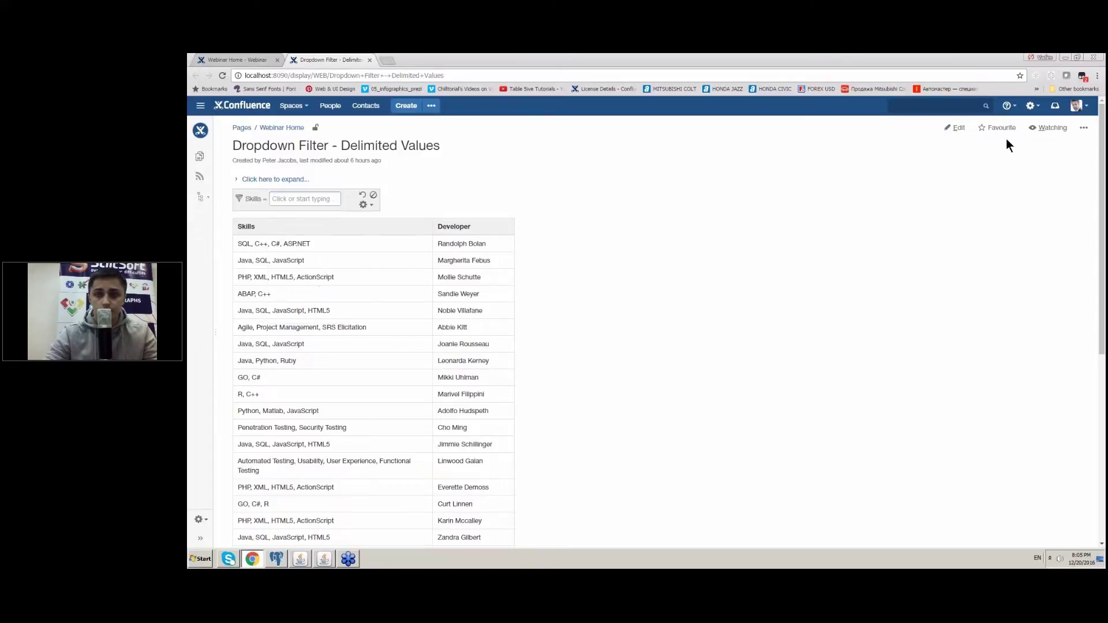
Edit the page's Table Filter macro to use a comma as the Cell Value Delimiter, and save the macro and the page
{"action": "left_click", "coordinate": [954, 131]}
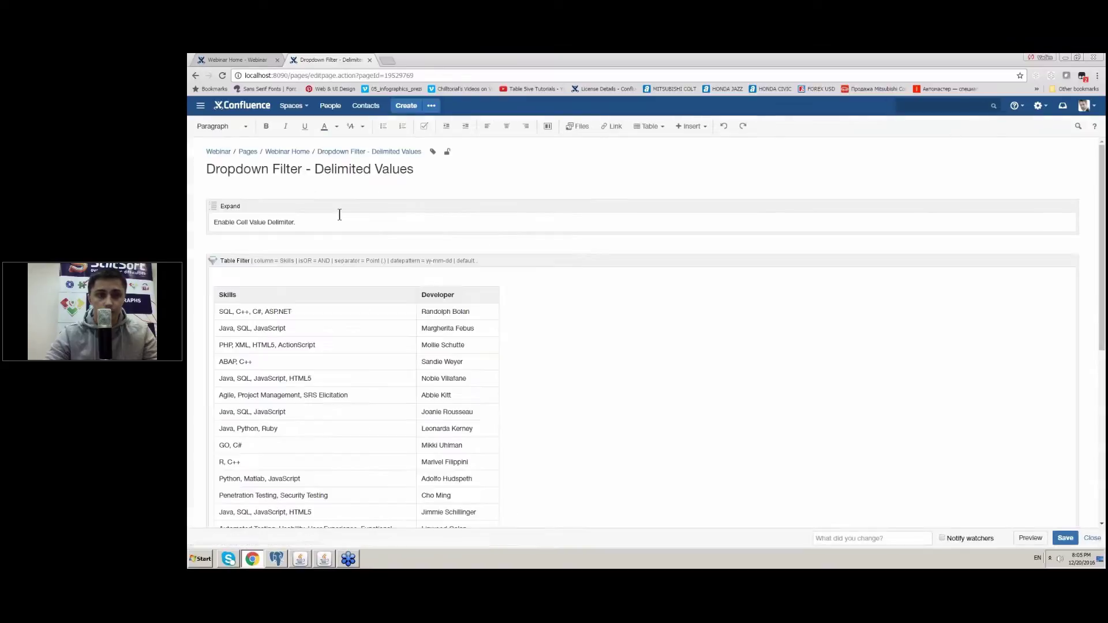
{"action": "double_click", "coordinate": [271, 257]}
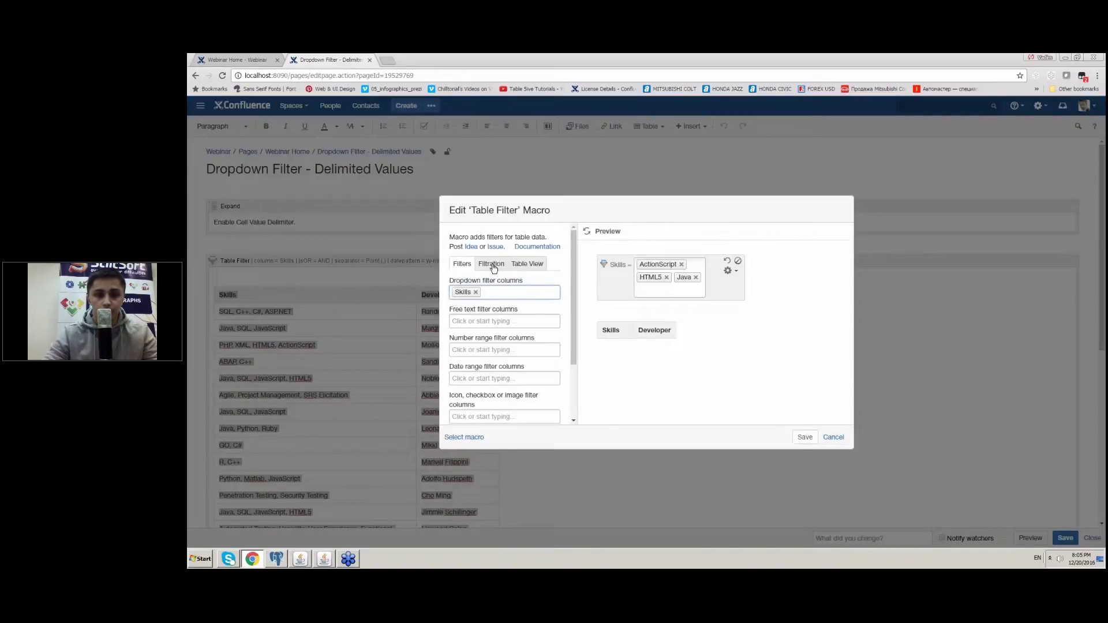
{"action": "left_click", "coordinate": [493, 266]}
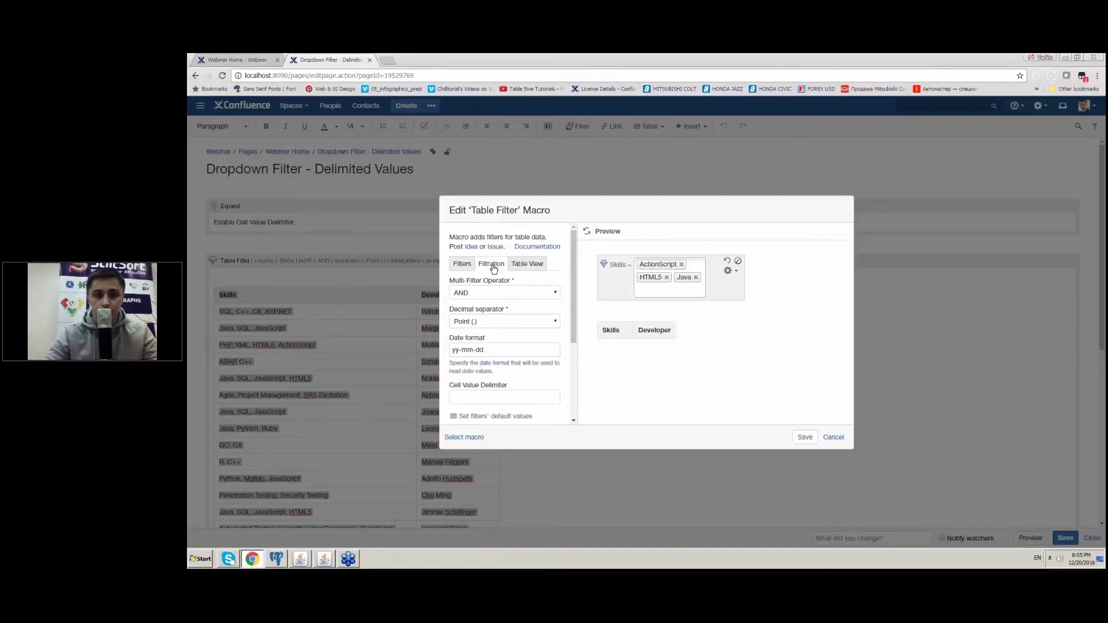
{"action": "scroll", "coordinate": [454, 336], "scroll_direction": "down", "scroll_amount": 2}
{"action": "left_click", "coordinate": [469, 303]}
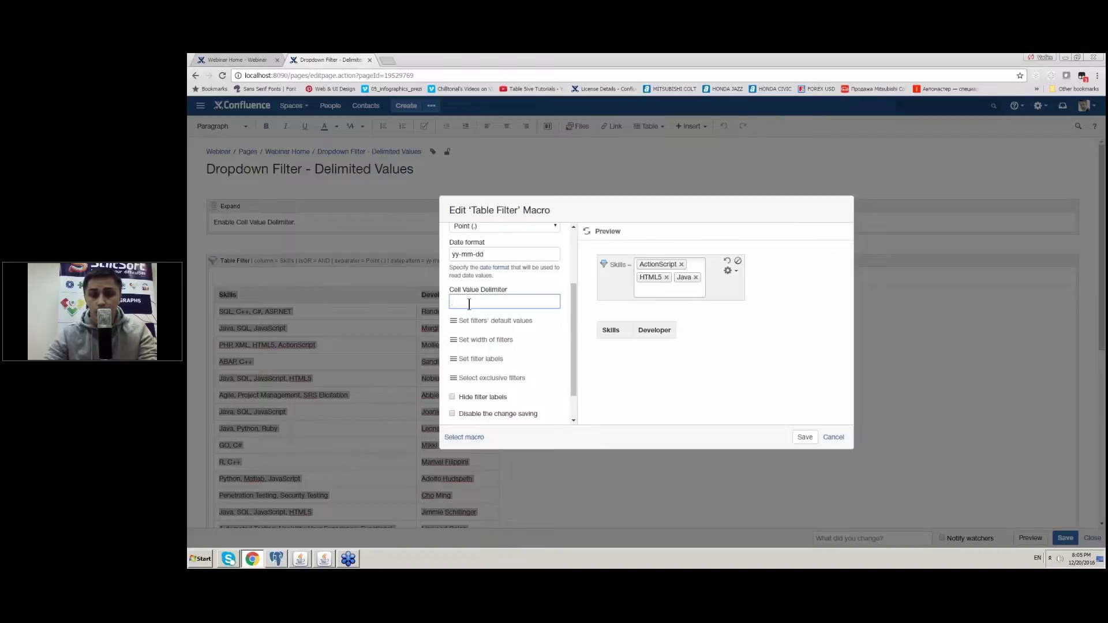
{"action": "type", "text": ","}
{"action": "left_click", "coordinate": [764, 413]}
{"action": "left_click", "coordinate": [805, 437]}
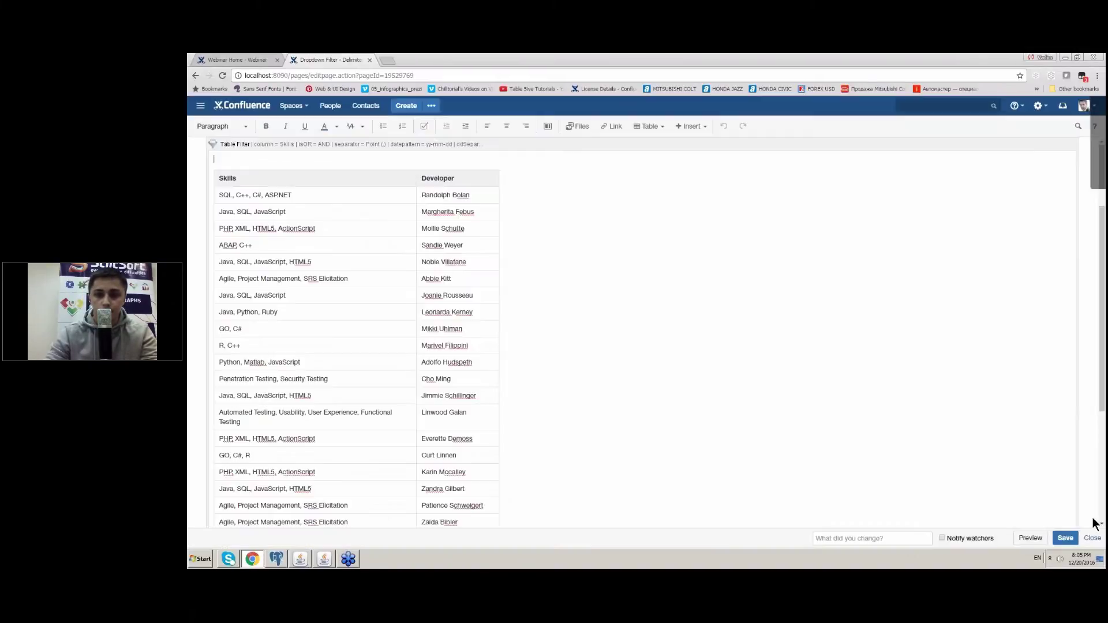
{"action": "left_click", "coordinate": [1065, 538]}
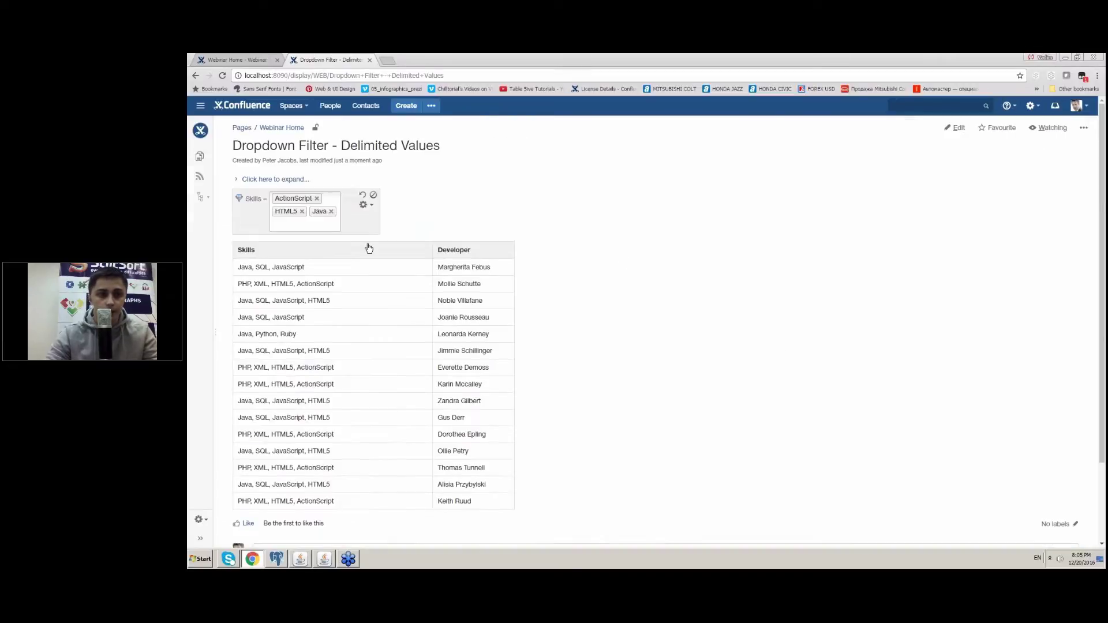
Remove Java, HTML5 and ActionScript from the Skills filter on the saved page
{"action": "left_click", "coordinate": [334, 212]}
{"action": "left_click", "coordinate": [307, 211]}
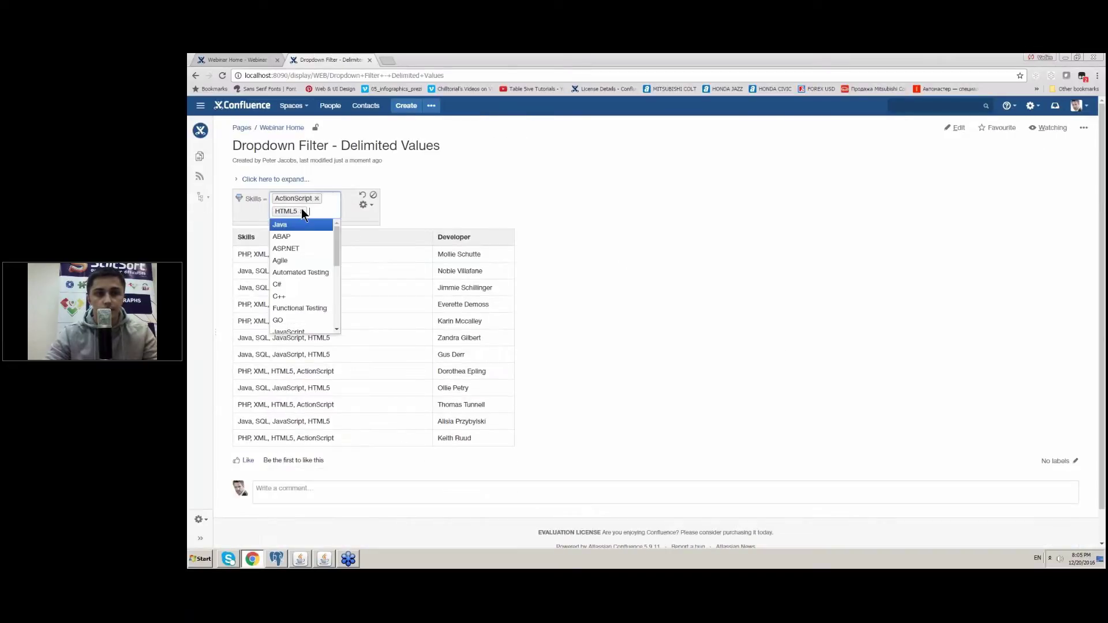
{"action": "left_click", "coordinate": [302, 211]}
{"action": "left_click", "coordinate": [317, 198]}
Filter the developer table by the individual skills ASP.NET, Agile and ABAP
{"action": "left_click", "coordinate": [305, 199]}
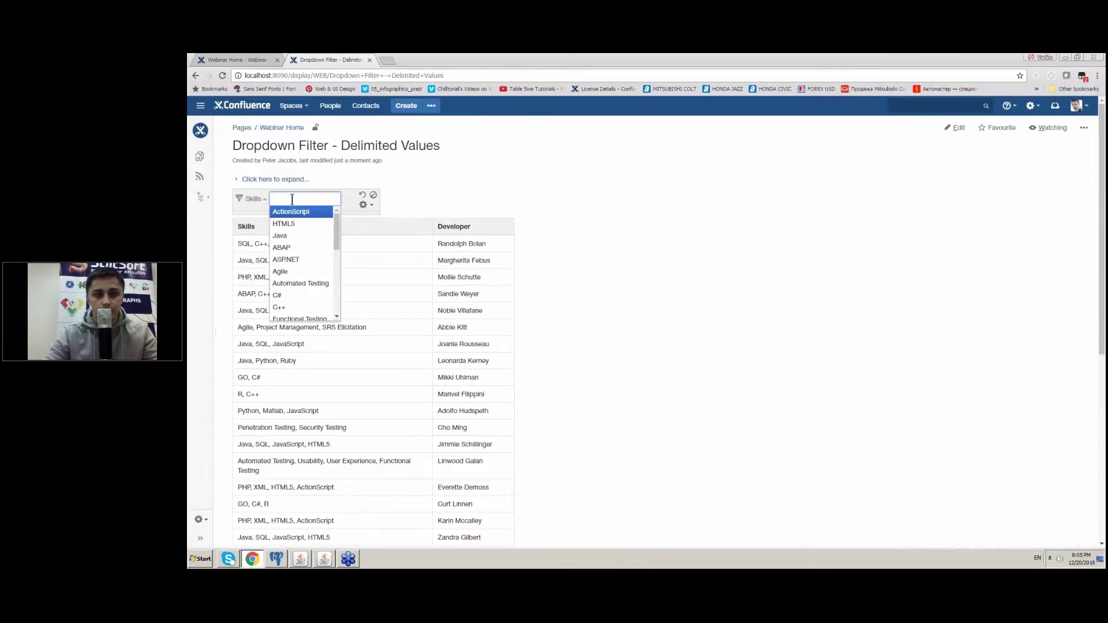
{"action": "left_click", "coordinate": [300, 261]}
{"action": "left_click", "coordinate": [319, 198]}
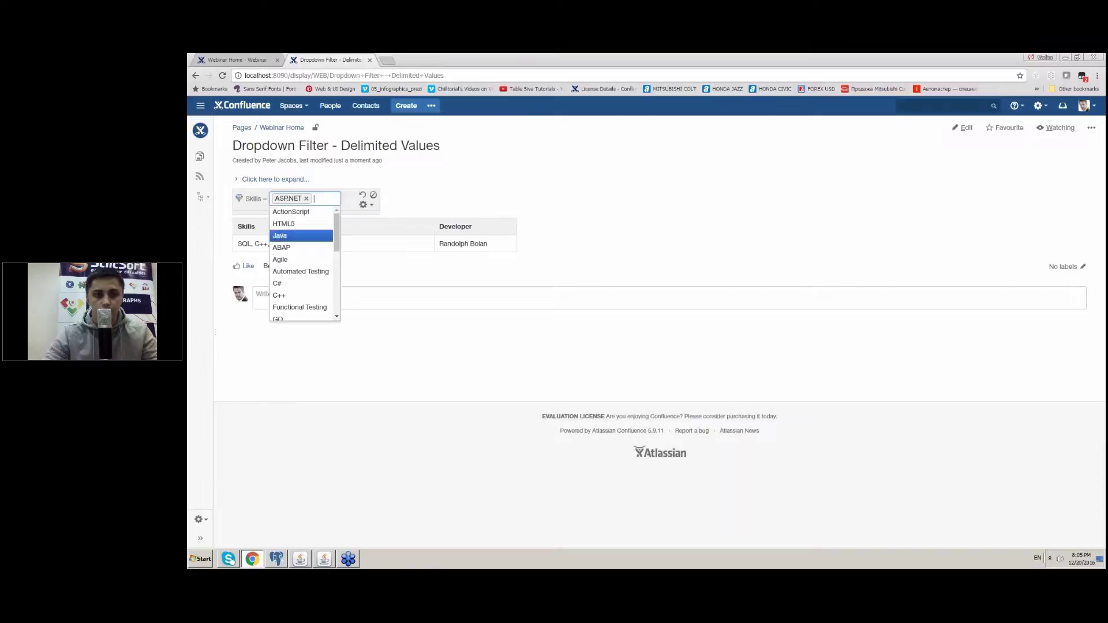
{"action": "left_click", "coordinate": [297, 259]}
{"action": "left_click", "coordinate": [324, 212]}
{"action": "left_click", "coordinate": [297, 263]}
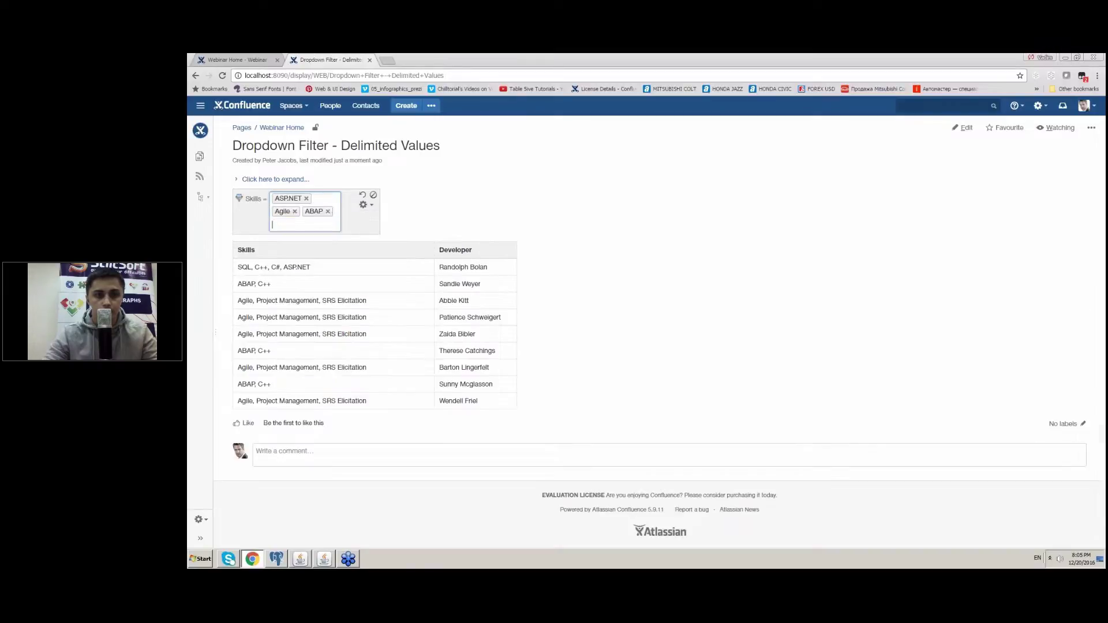
Remove Agile and ABAP from the Skills filter, keeping only ASP.NET
{"action": "left_click", "coordinate": [294, 211]}
{"action": "left_click", "coordinate": [299, 213]}
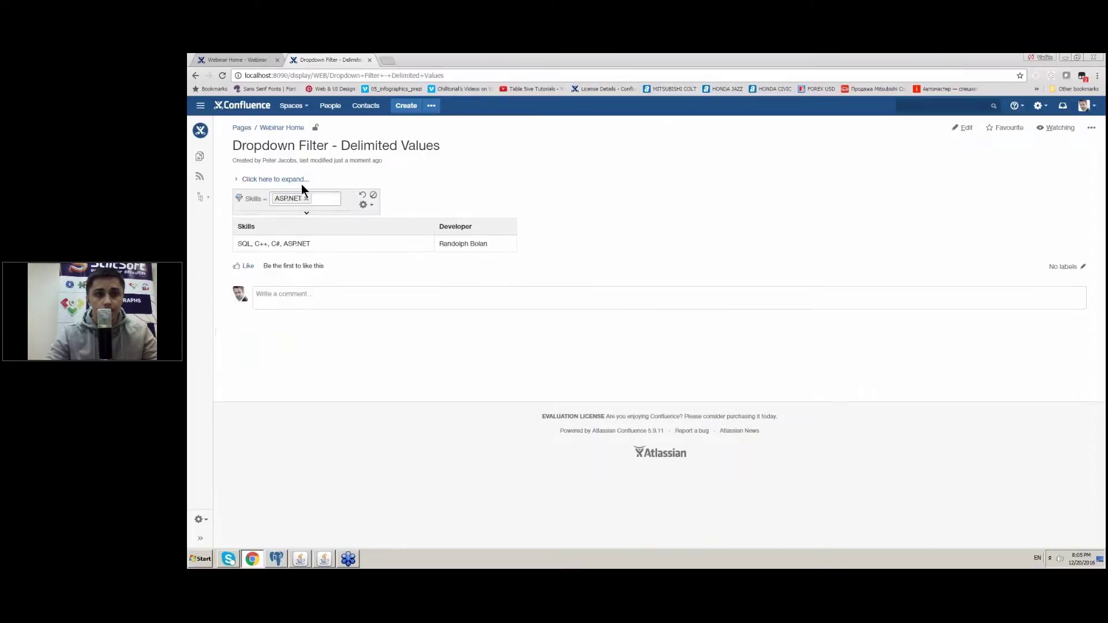
Open the Dropdown Filter - Filtration of Statuses and Current User page from Webinar Home and filter the table by two individual authors
{"action": "left_click", "coordinate": [369, 60]}
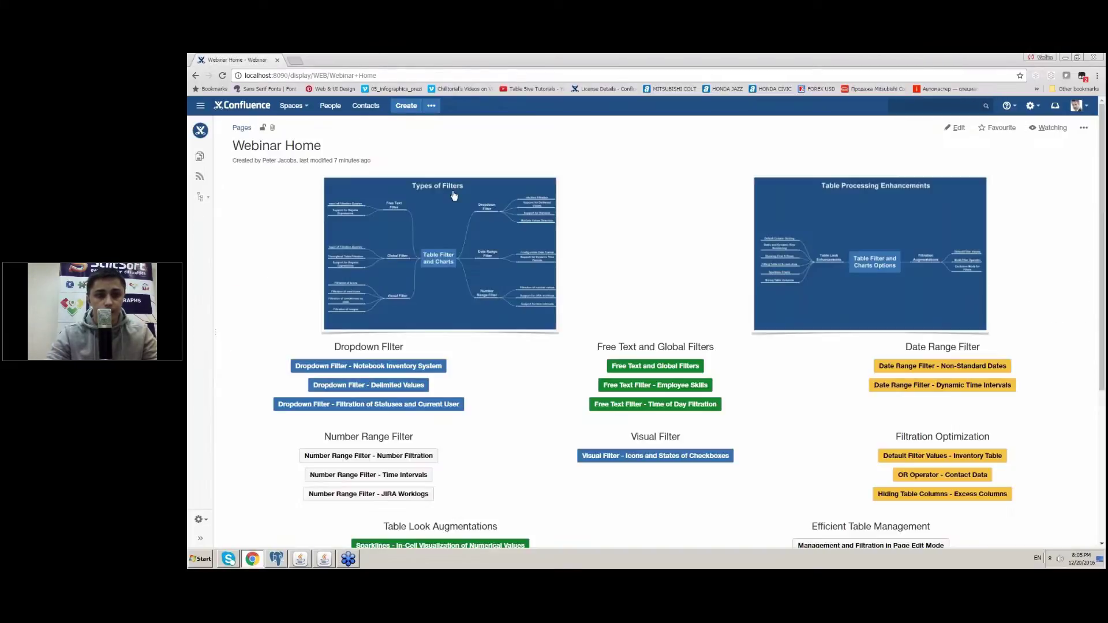
{"action": "left_click", "coordinate": [424, 406]}
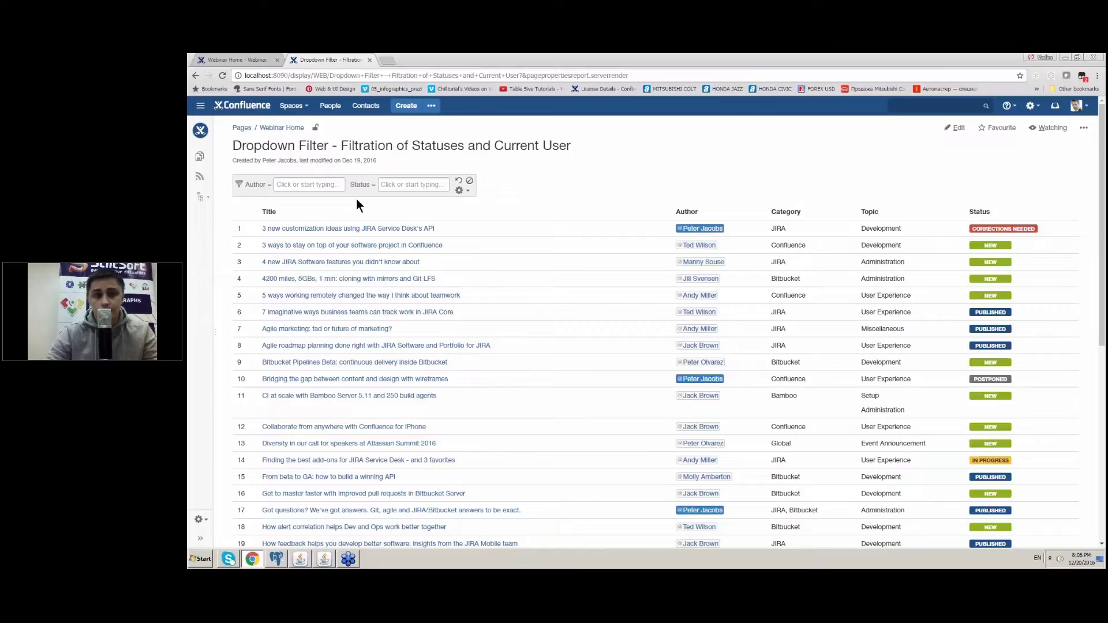
{"action": "left_click", "coordinate": [317, 184]}
{"action": "left_click", "coordinate": [306, 224]}
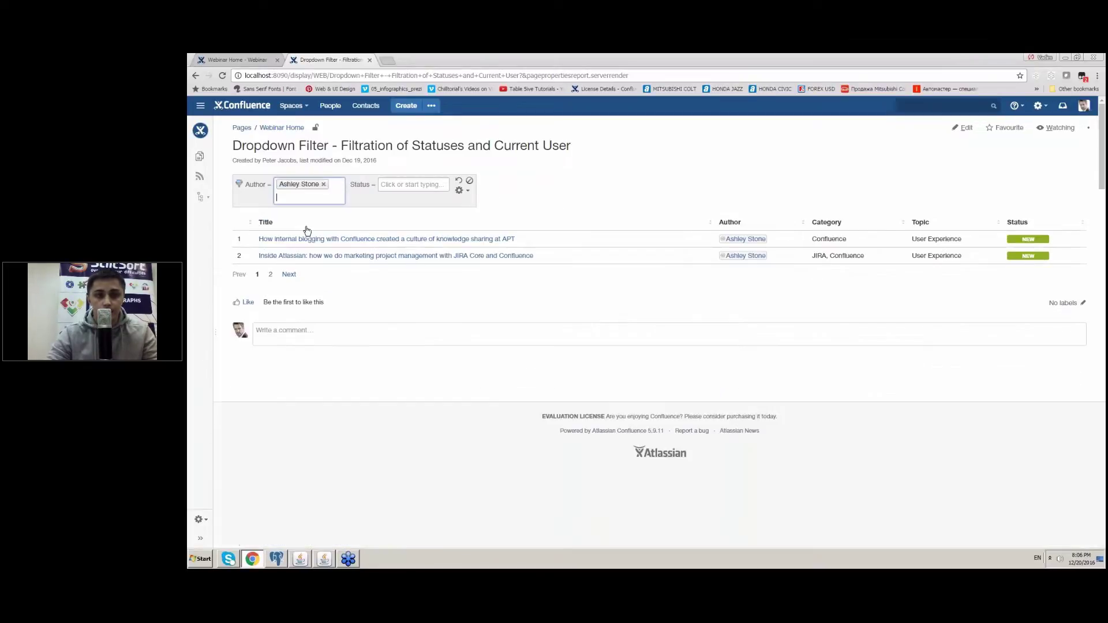
{"action": "left_click", "coordinate": [289, 199]}
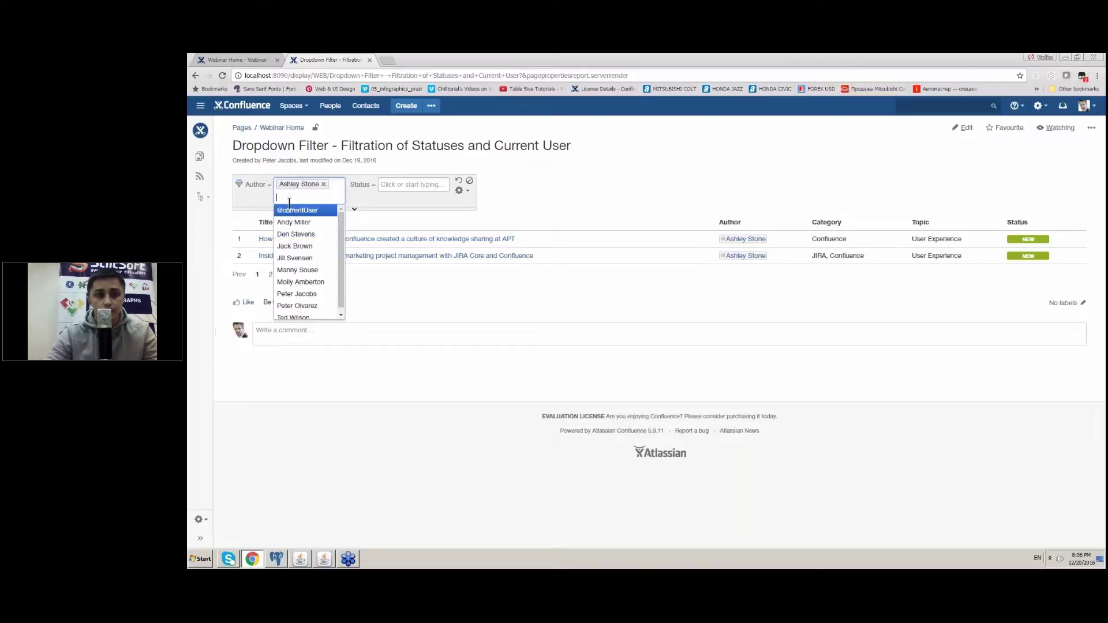
{"action": "left_click", "coordinate": [302, 247]}
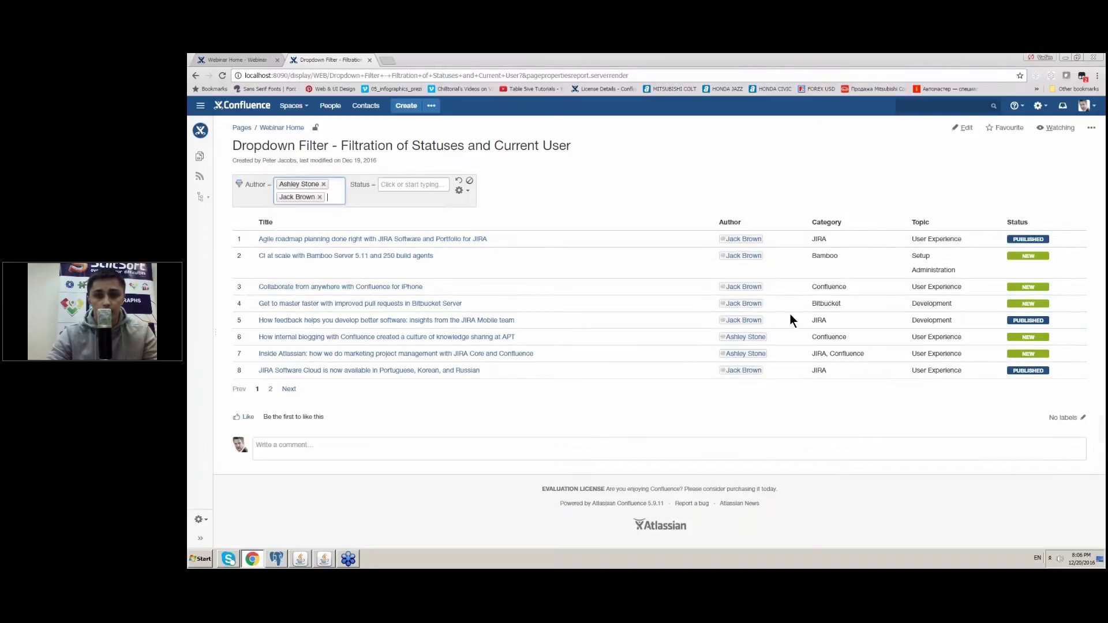
Remove both authors from the Author filter and filter the table by the IN PROGRESS and POSTPONED statuses
{"action": "left_click", "coordinate": [319, 197]}
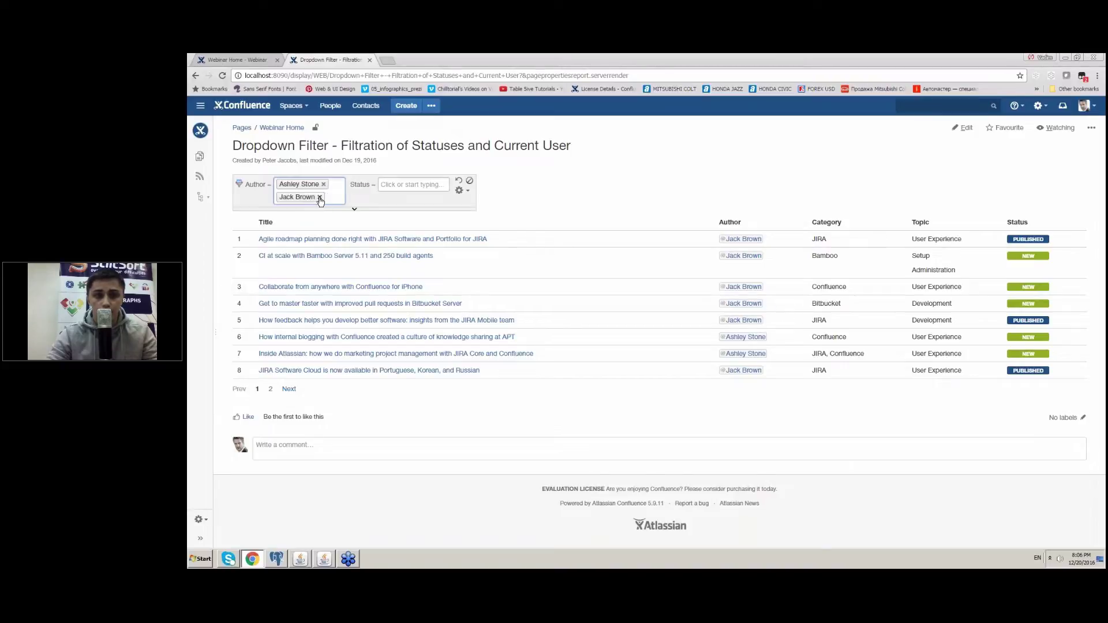
{"action": "left_click", "coordinate": [324, 184]}
{"action": "left_click", "coordinate": [407, 185]}
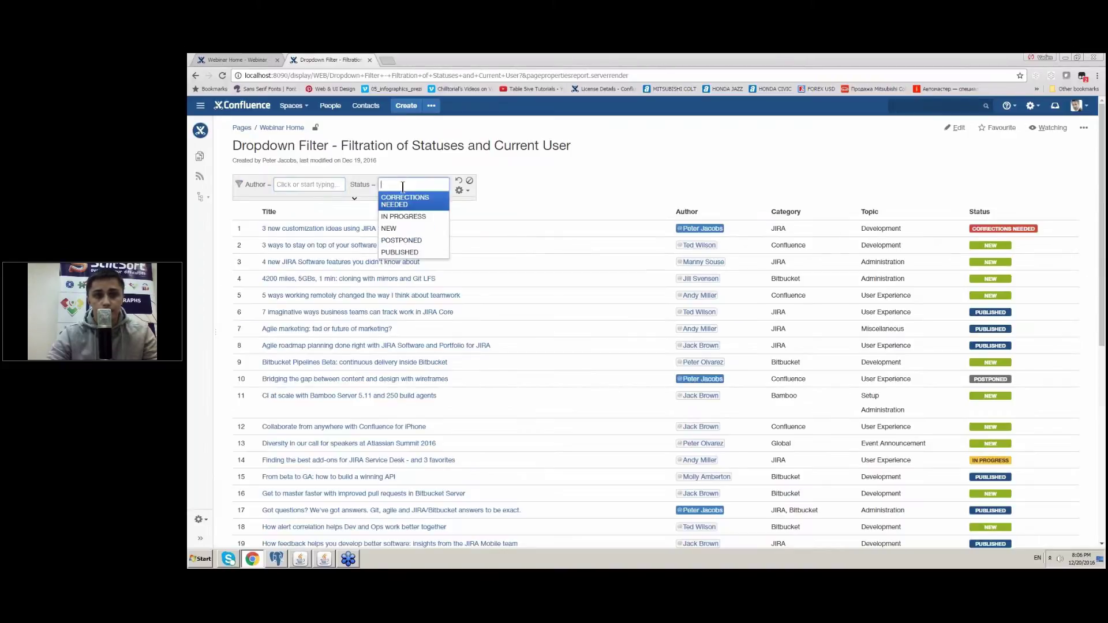
{"action": "left_click", "coordinate": [412, 224]}
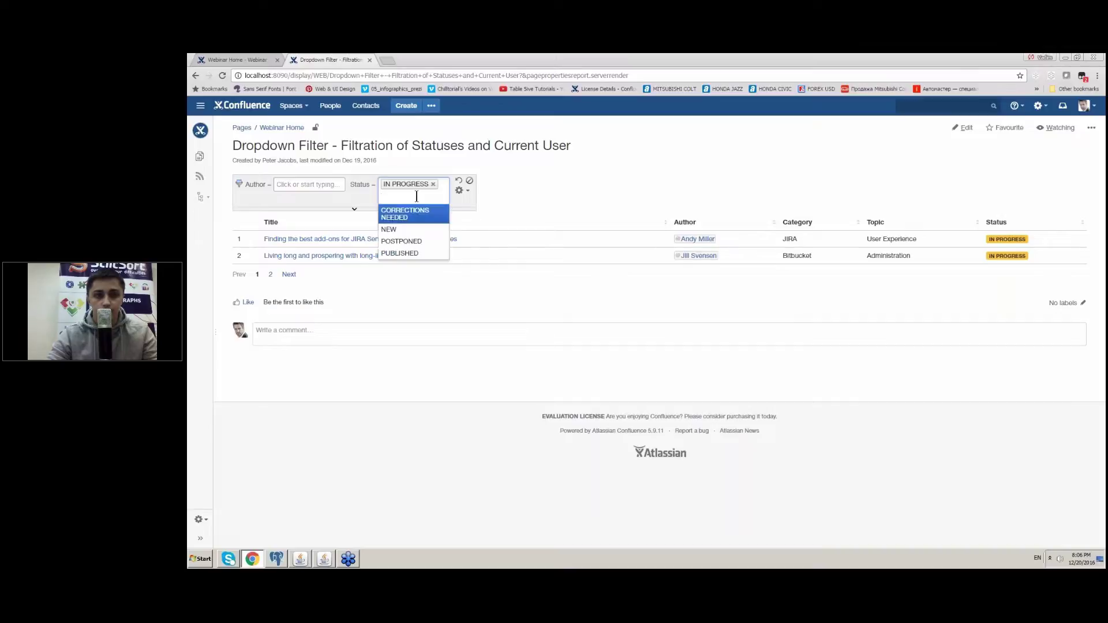
{"action": "left_click", "coordinate": [416, 242]}
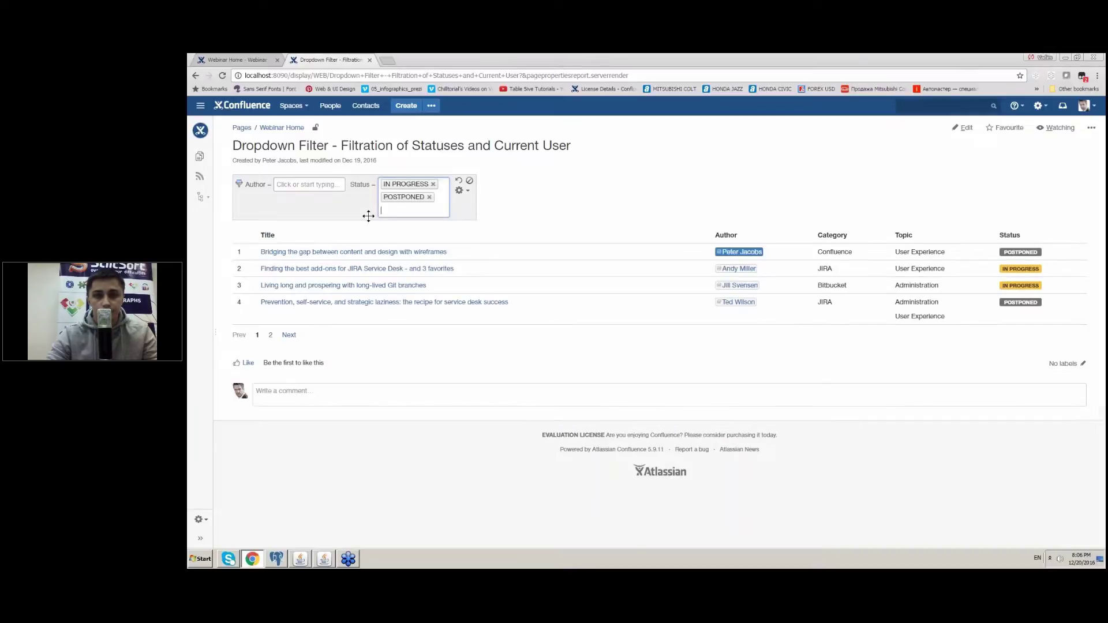
{"action": "left_click", "coordinate": [429, 197]}
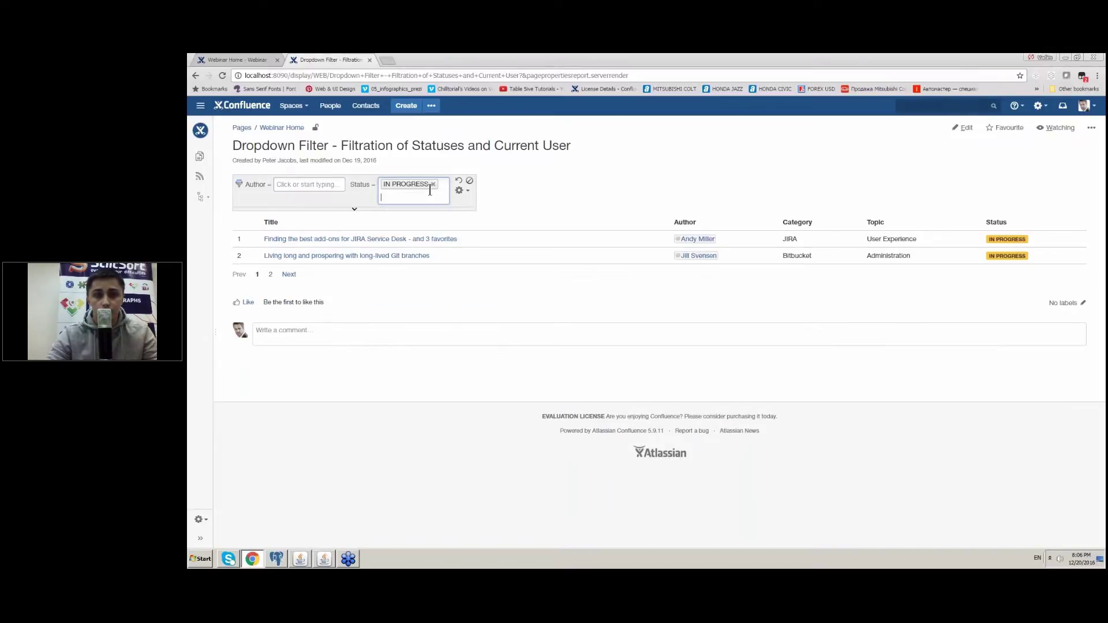
{"action": "left_click", "coordinate": [433, 184]}
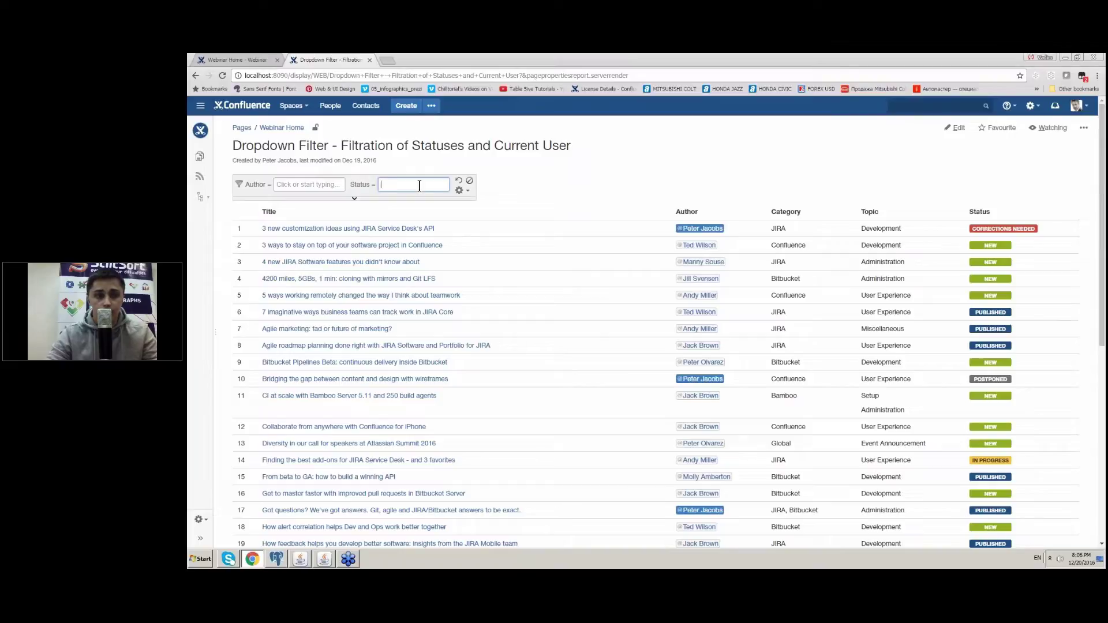
{"action": "left_click", "coordinate": [318, 185]}
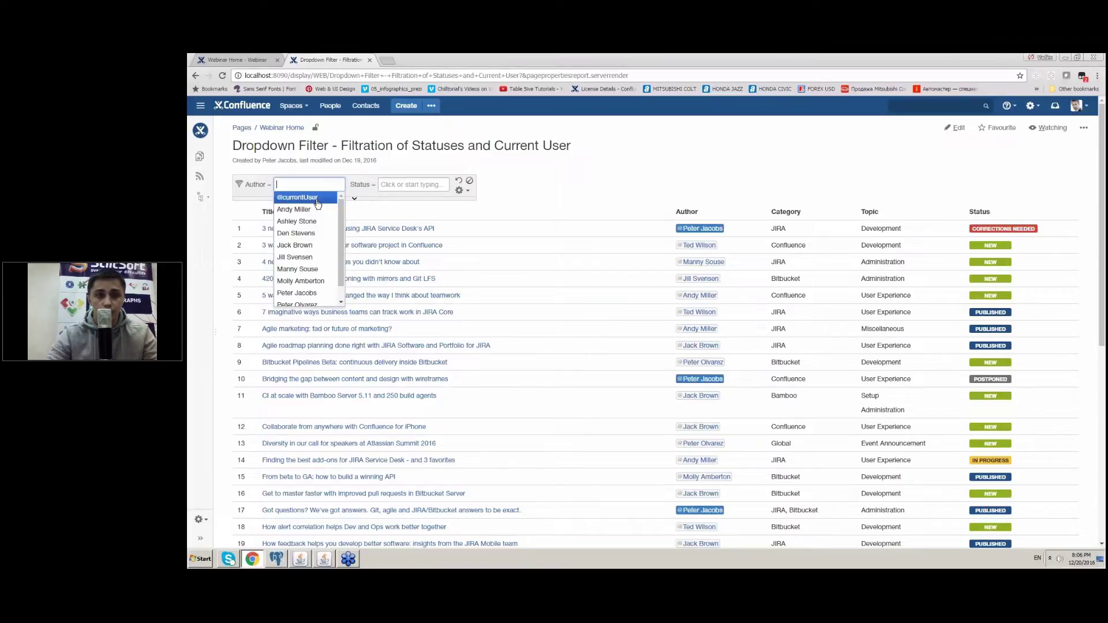
{"action": "left_click", "coordinate": [317, 199]}
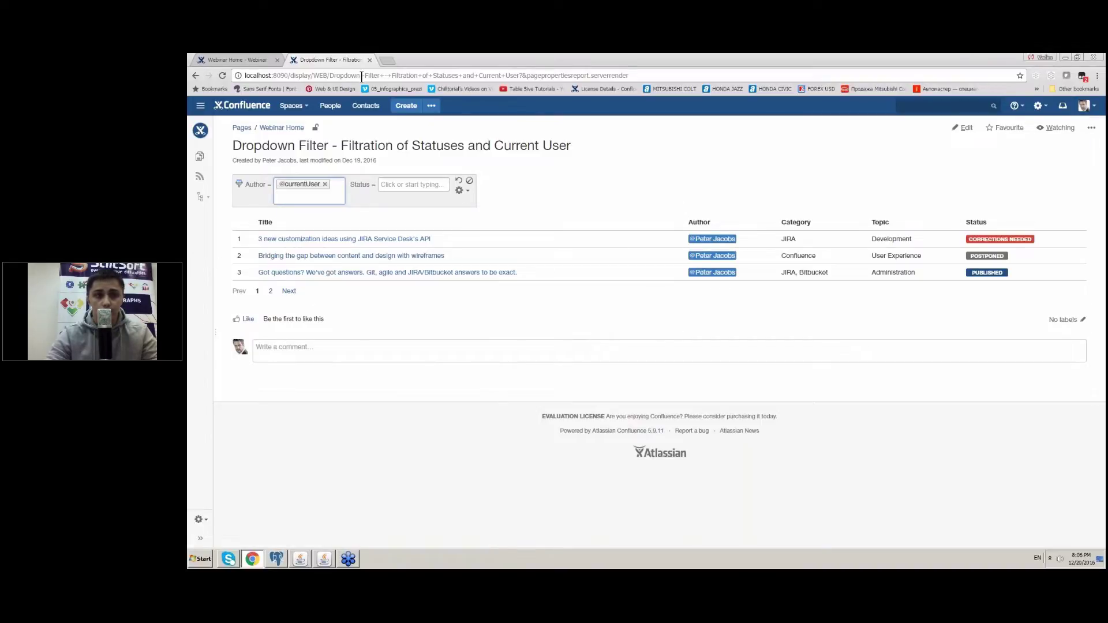
Copy the page's address and open the same page in Firefox under a different user account
{"action": "key", "text": "ctrl+l"}
{"action": "key", "text": "ctrl+c"}
{"action": "left_click", "coordinate": [191, 568]}
{"action": "key", "text": "Escape"}
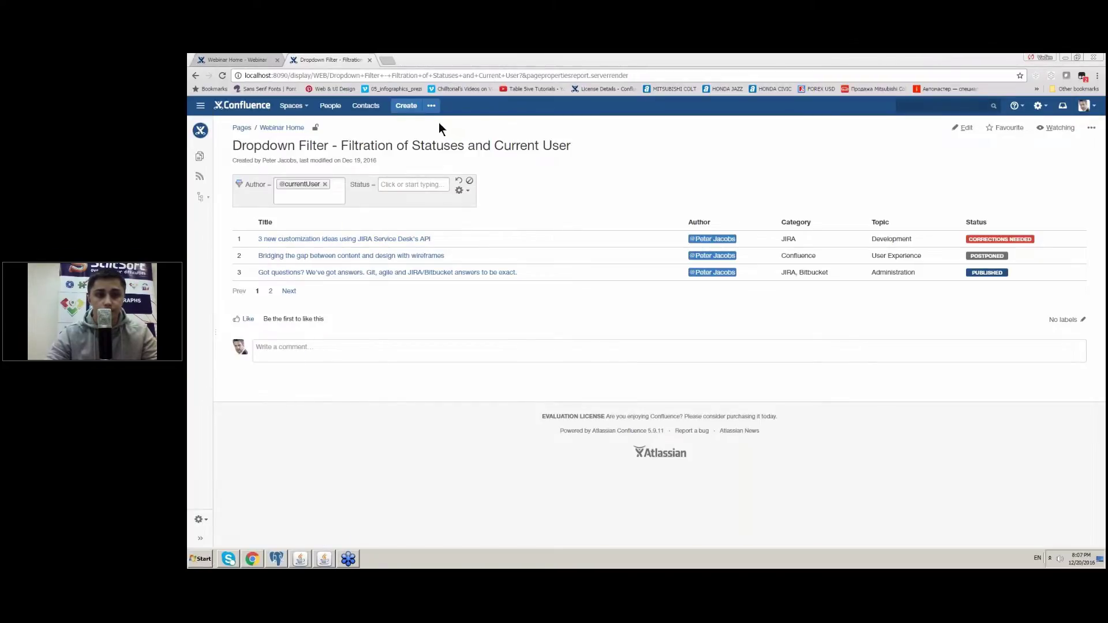
{"action": "key", "text": "ctrl+v"}
{"action": "key", "text": "Return"}
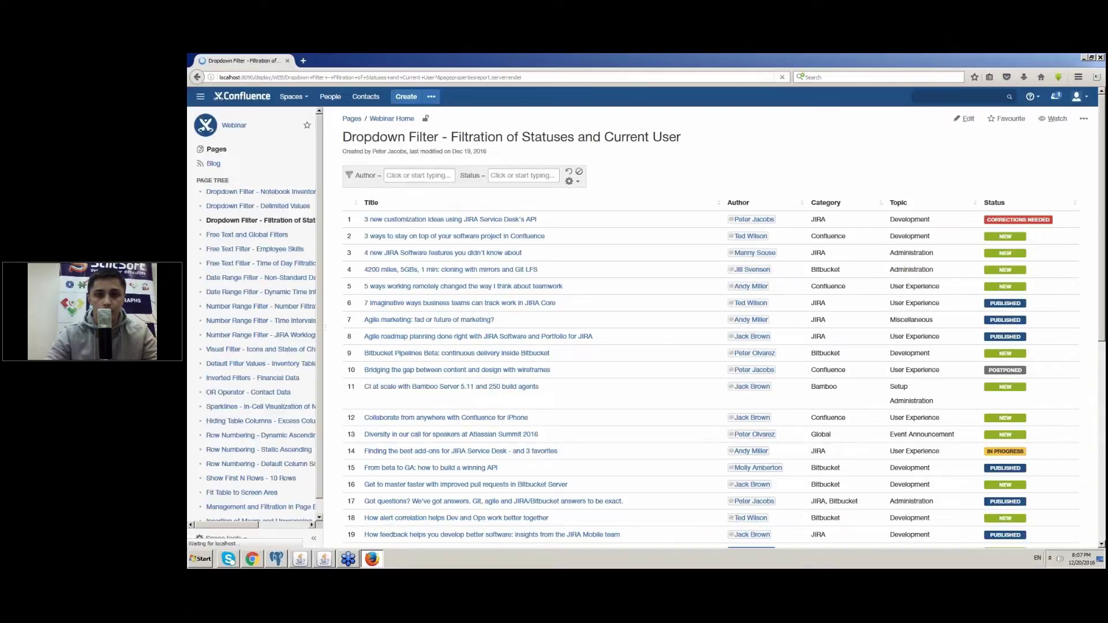
{"action": "left_click", "coordinate": [411, 176]}
{"action": "left_click", "coordinate": [404, 191]}
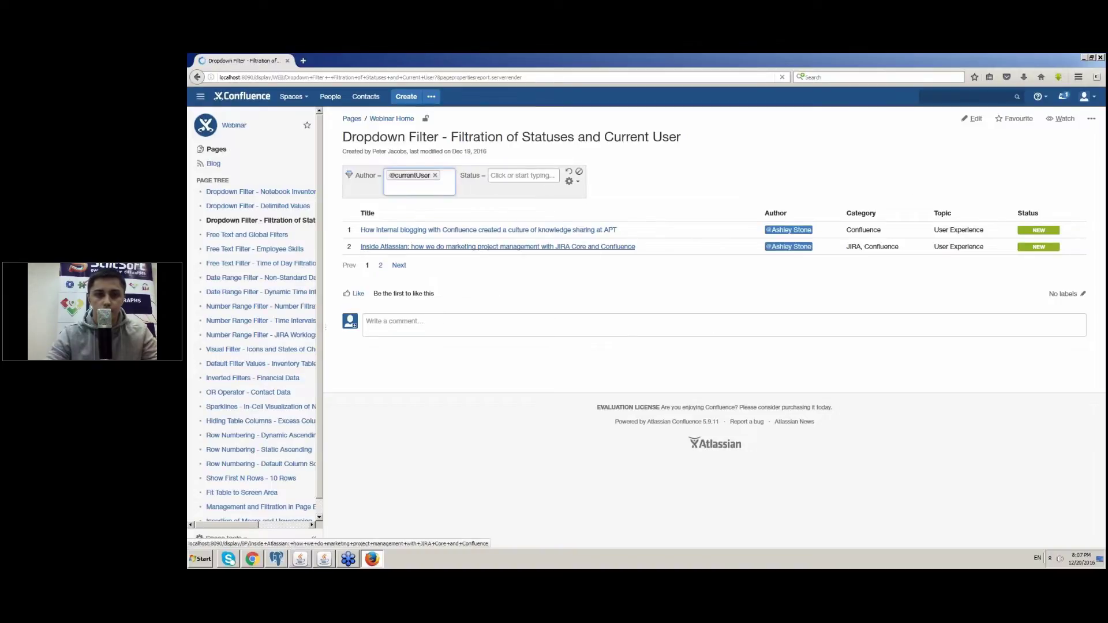
{"action": "left_click", "coordinate": [1101, 58]}
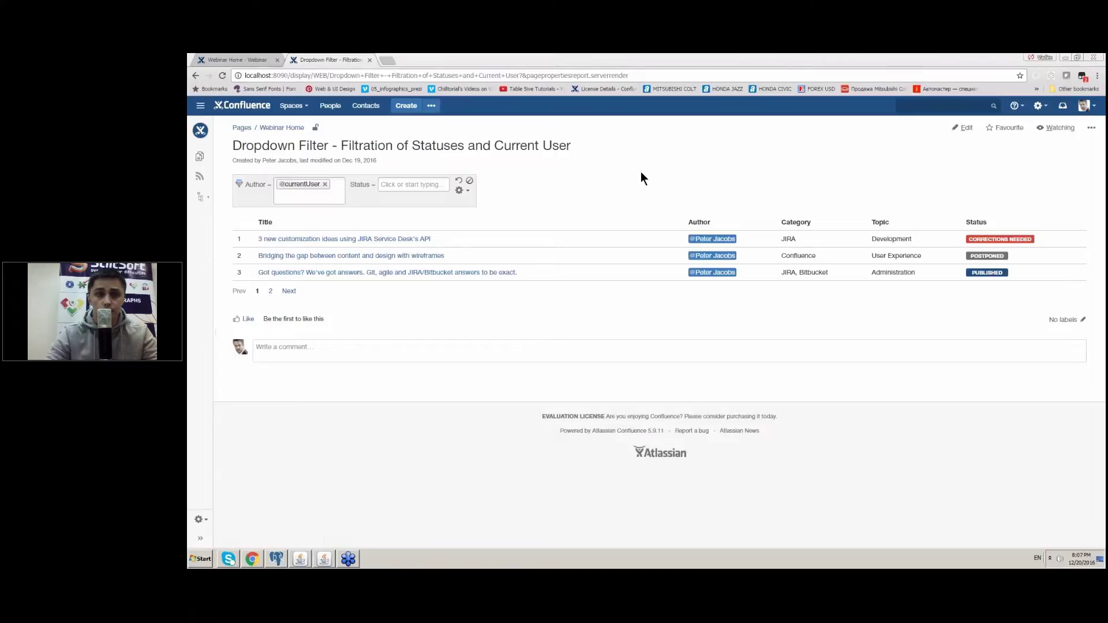
Close the statuses page, open the Free Text and Global Filters page from Webinar Home and enter Aus in the targetcountry filter
{"action": "left_click", "coordinate": [373, 60]}
{"action": "left_click", "coordinate": [369, 60]}
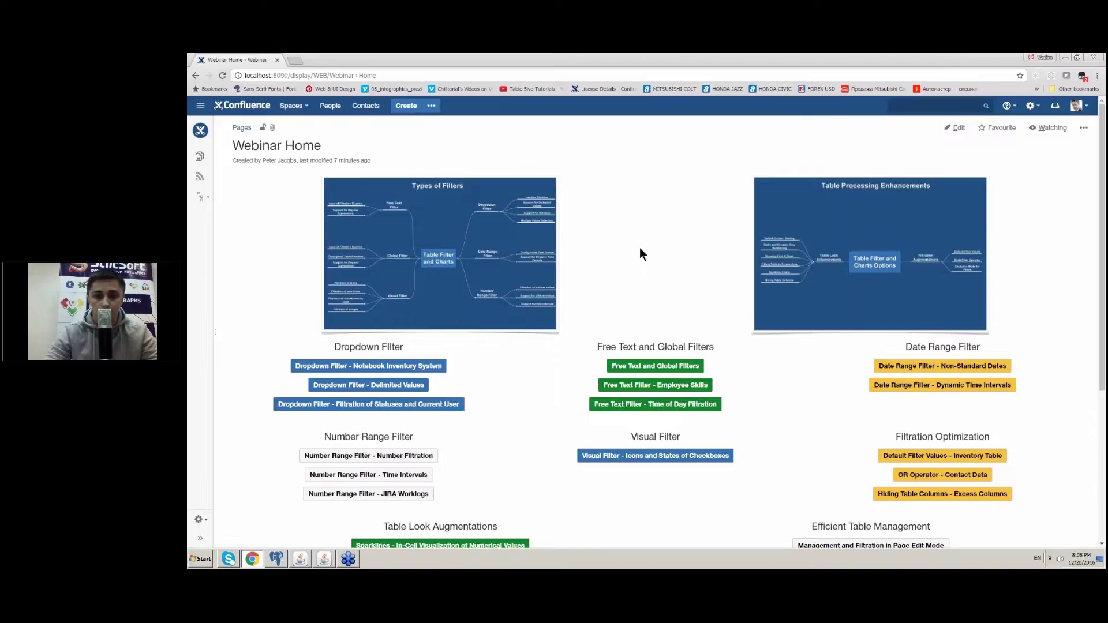
{"action": "left_click", "coordinate": [655, 366]}
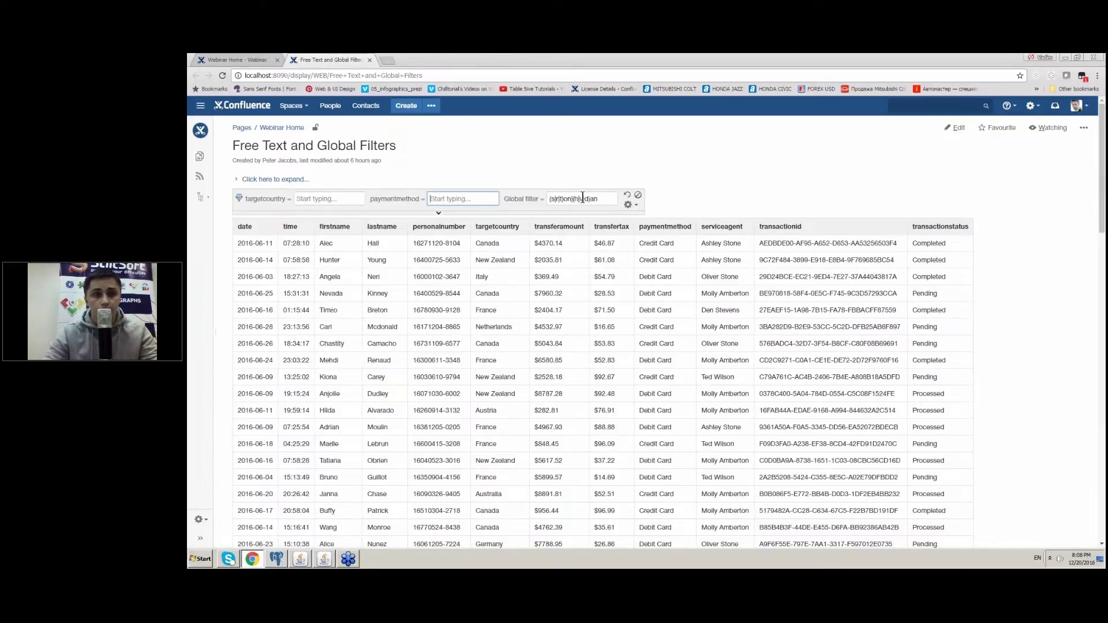
{"action": "type", "text": "Aus"}
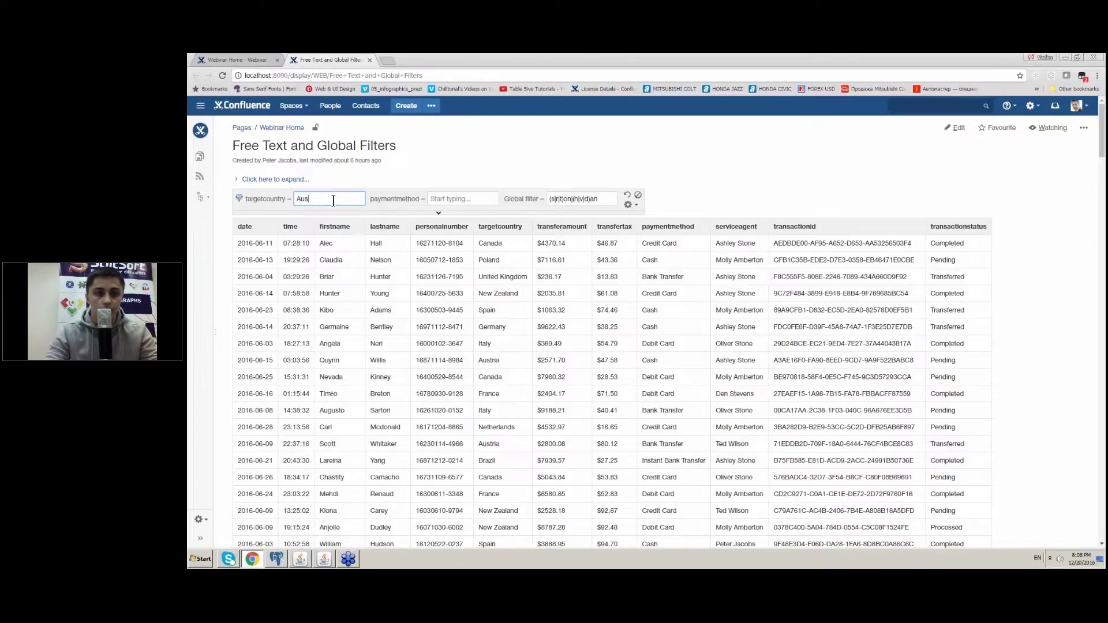
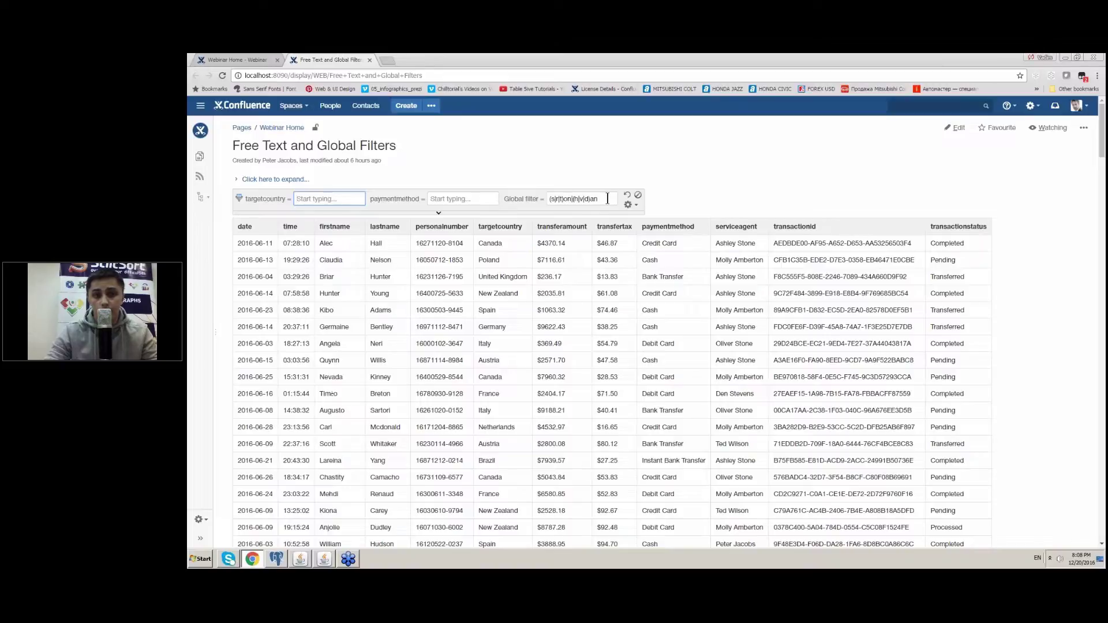
Shorten the Global filter expression to (s|r|t)on and check the matching values in the serviceagent and lastname columns
{"action": "triple_click", "coordinate": [605, 199]}
{"action": "left_click", "coordinate": [606, 199]}
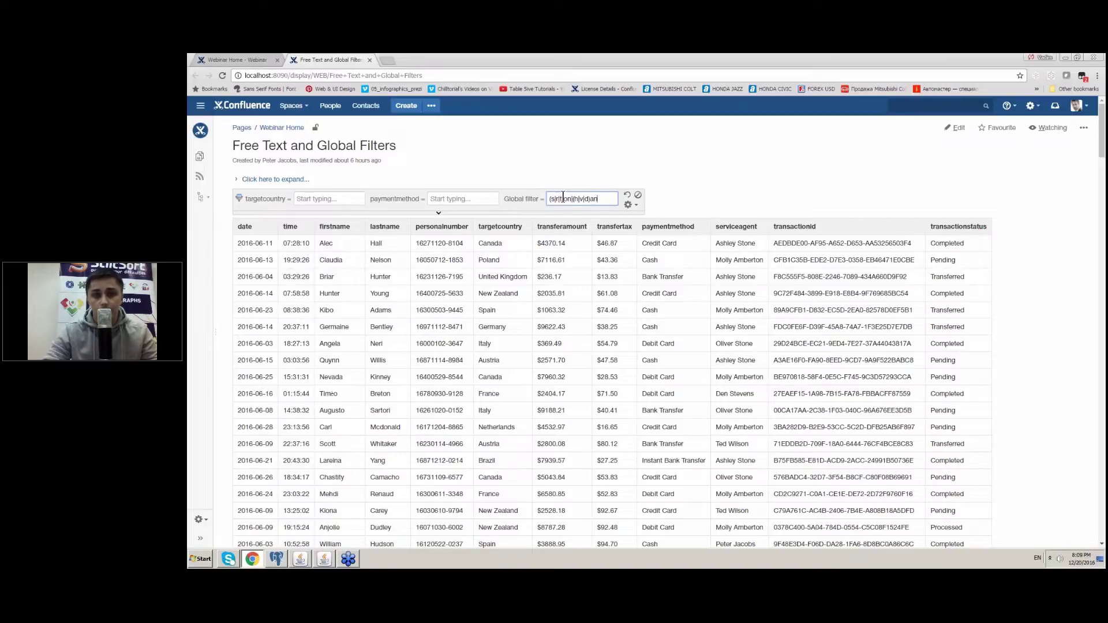
{"action": "left_click_drag", "start_coordinate": [549, 198], "coordinate": [556, 198]}
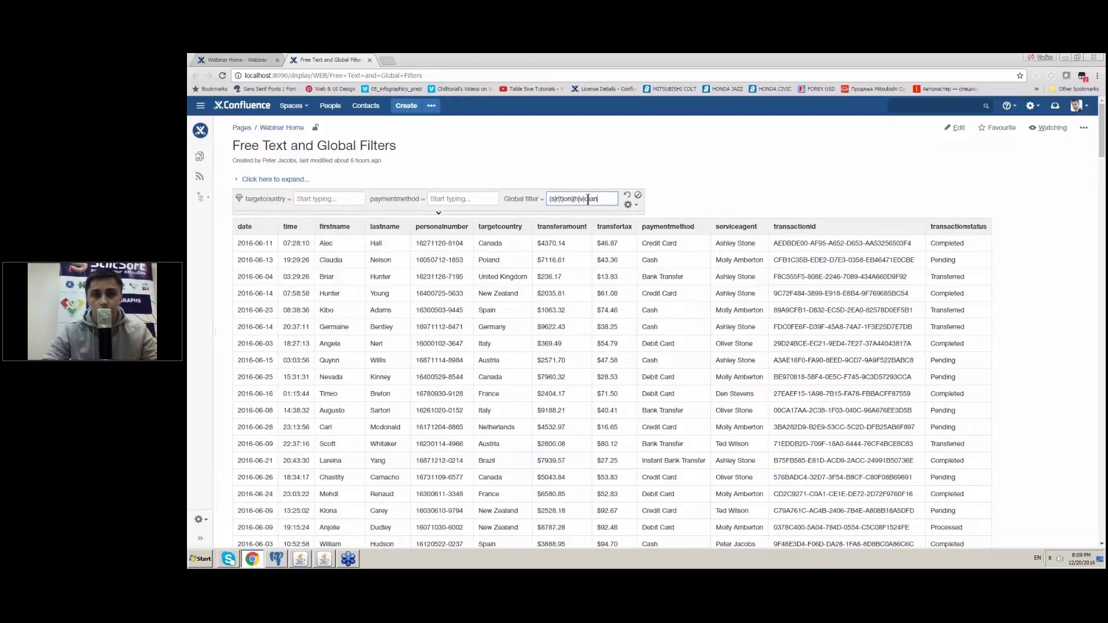
{"action": "mouse_move", "coordinate": [590, 199]}
{"action": "left_mouse_down"}
{"action": "mouse_move", "coordinate": [572, 199]}
{"action": "mouse_move", "coordinate": [606, 201]}
{"action": "left_mouse_up"}
{"action": "key", "text": "BackSpace"}
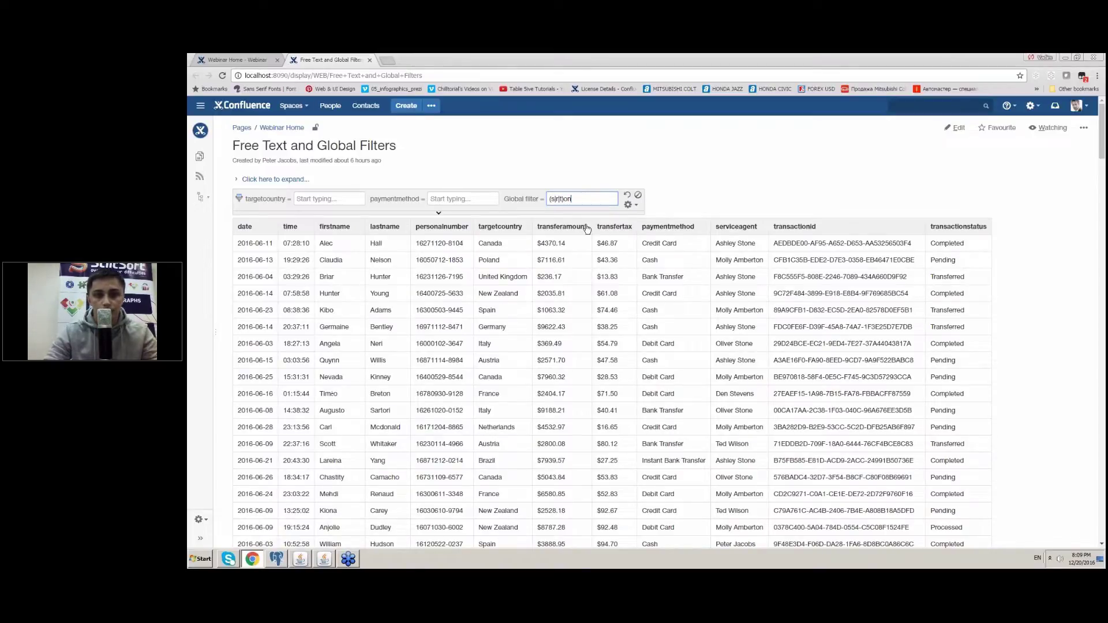
{"action": "scroll", "coordinate": [515, 224], "scroll_direction": "down", "scroll_amount": 1}
{"action": "scroll", "coordinate": [656, 214], "scroll_direction": "up", "scroll_amount": 1}
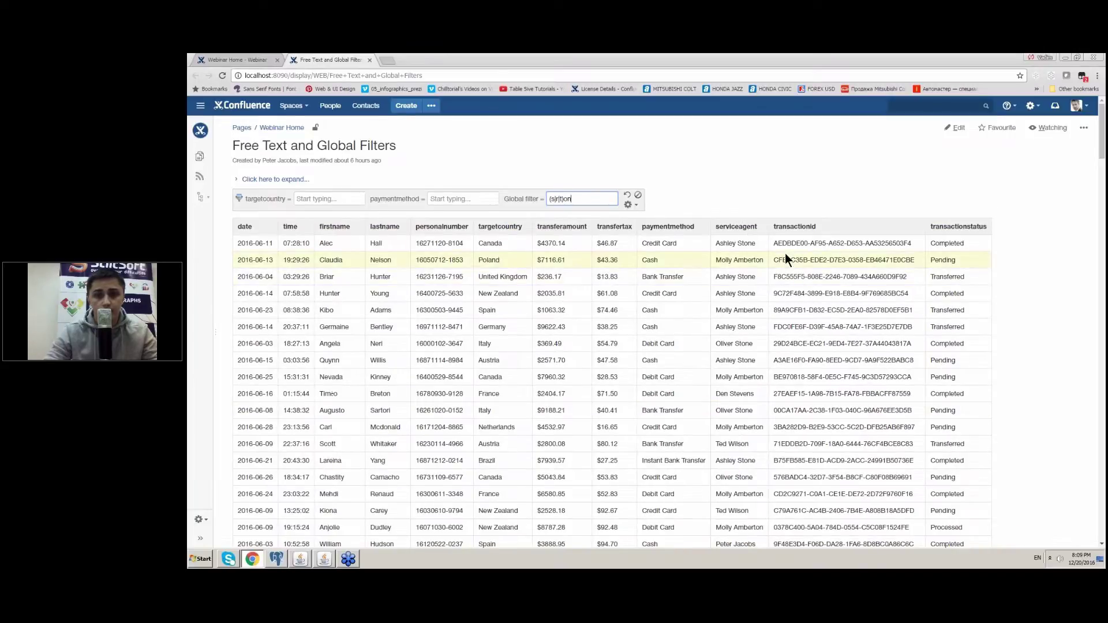
{"action": "double_click", "coordinate": [745, 277]}
{"action": "left_click", "coordinate": [382, 263]}
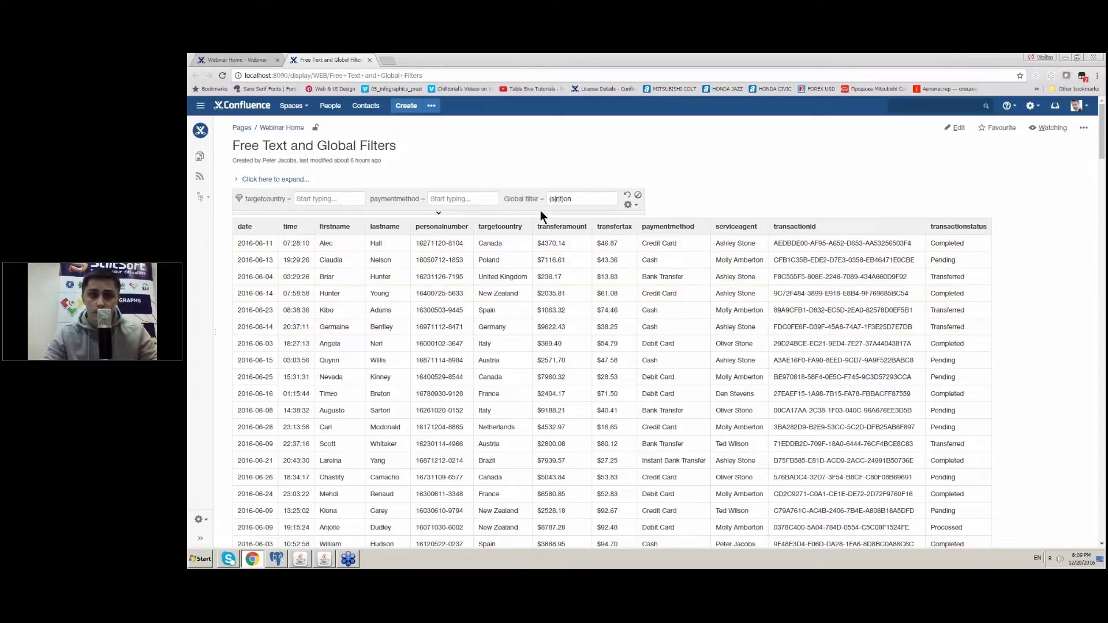
Open the Free Text Filter - Employee Skills page from Webinar Home and widen the Skills filter field
{"action": "left_click", "coordinate": [370, 60]}
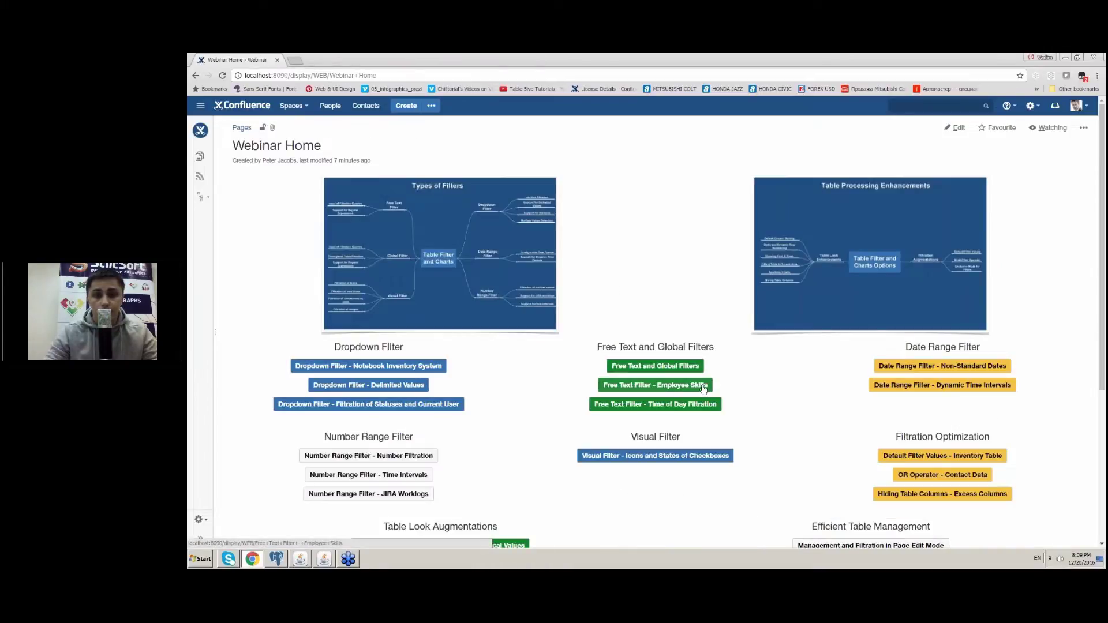
{"action": "left_click", "coordinate": [704, 388]}
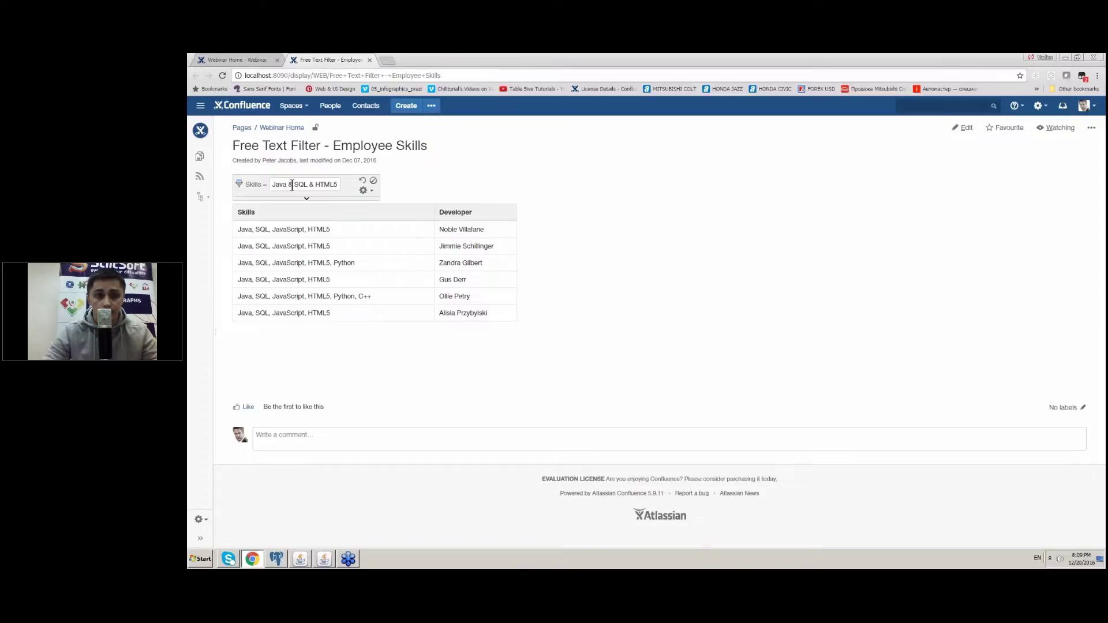
{"action": "left_click", "coordinate": [341, 181]}
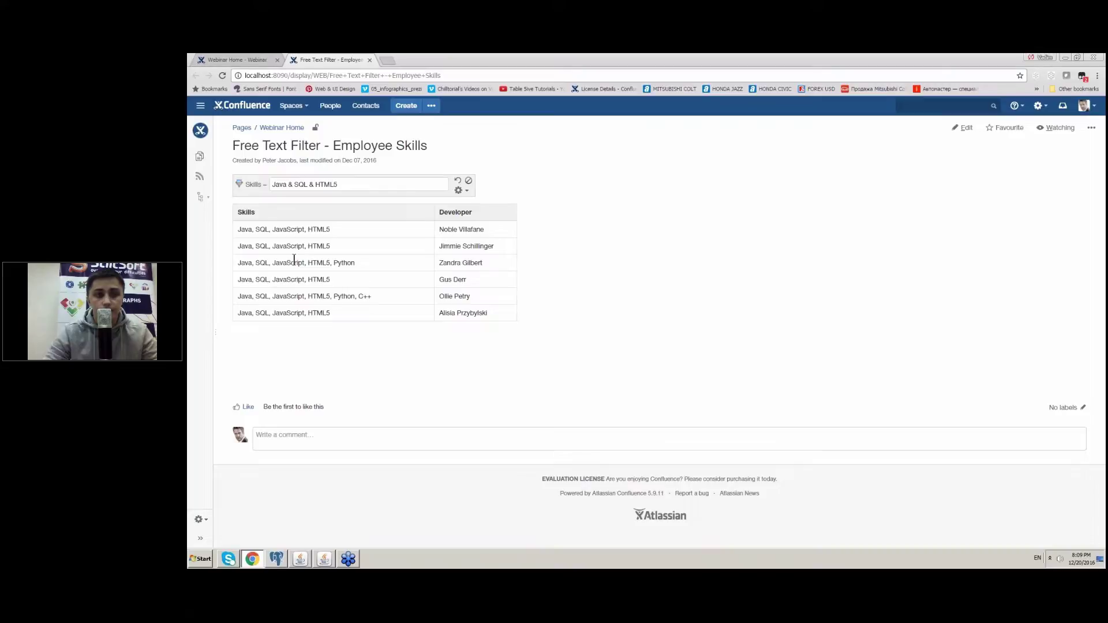
Replace HTML5 with ABAP in the Skills filter, making the expression Java & SQL & ABAP
{"action": "left_click", "coordinate": [326, 184]}
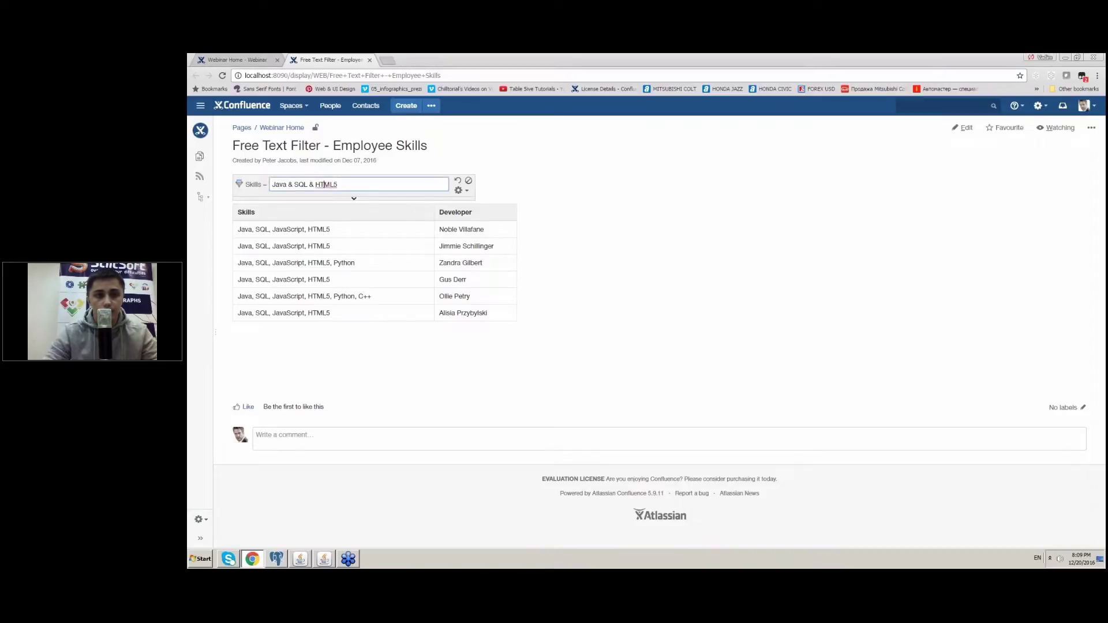
{"action": "double_click", "coordinate": [326, 184]}
{"action": "type", "text": "ABAP"}
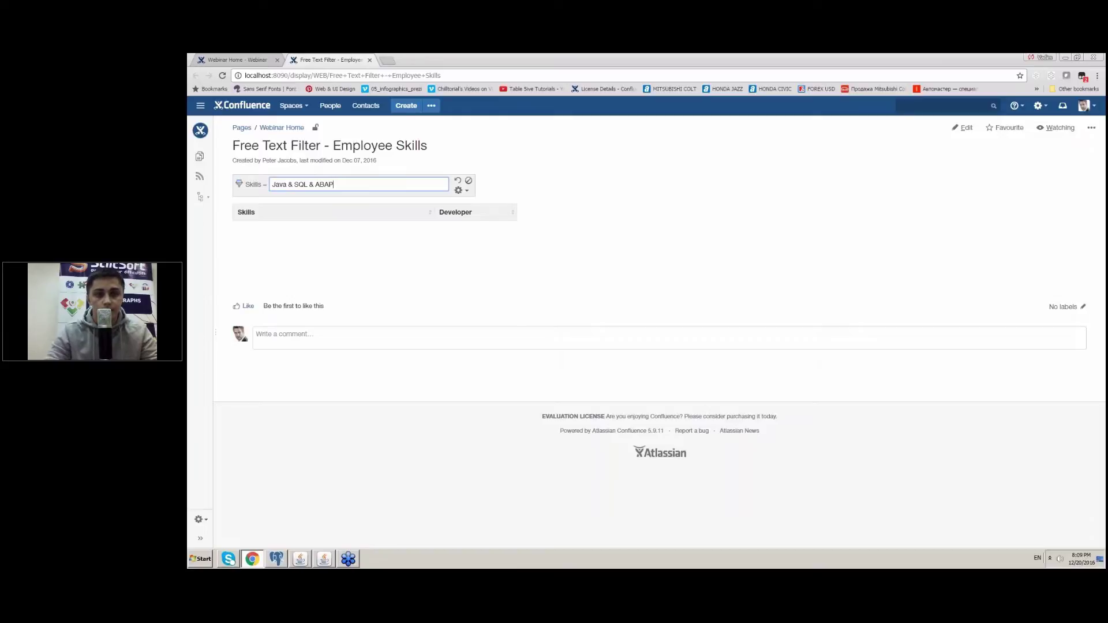
Remove Java and SQL from the Skills filter, extend it to ABAP & C, and select the whole expression
{"action": "left_click_drag", "start_coordinate": [315, 183], "coordinate": [254, 184]}
{"action": "key", "text": "BackSpace"}
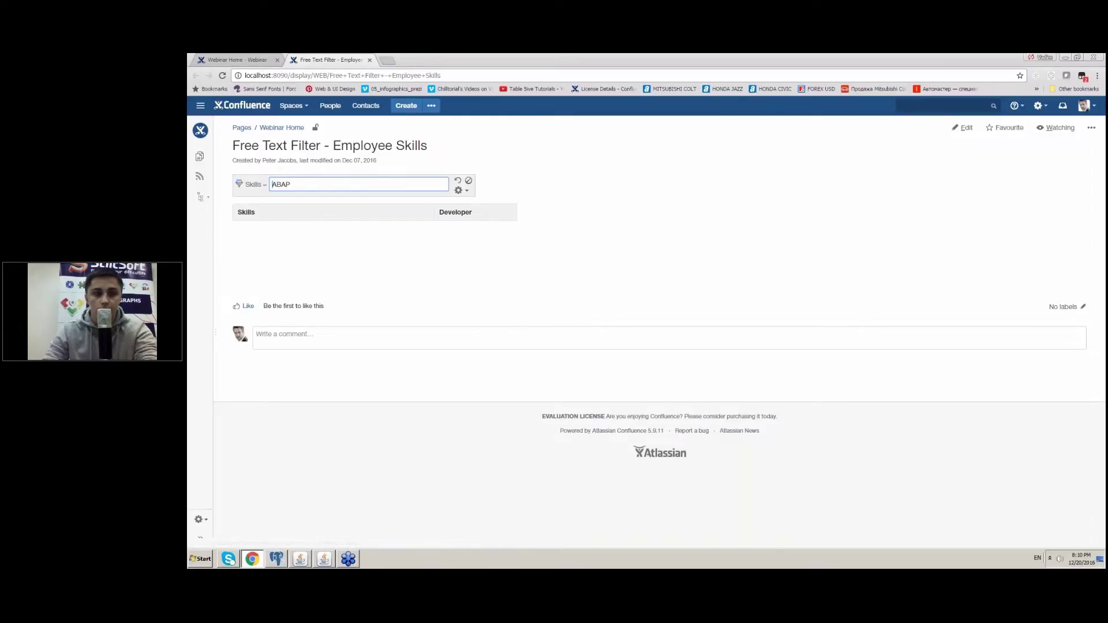
{"action": "left_click", "coordinate": [309, 186]}
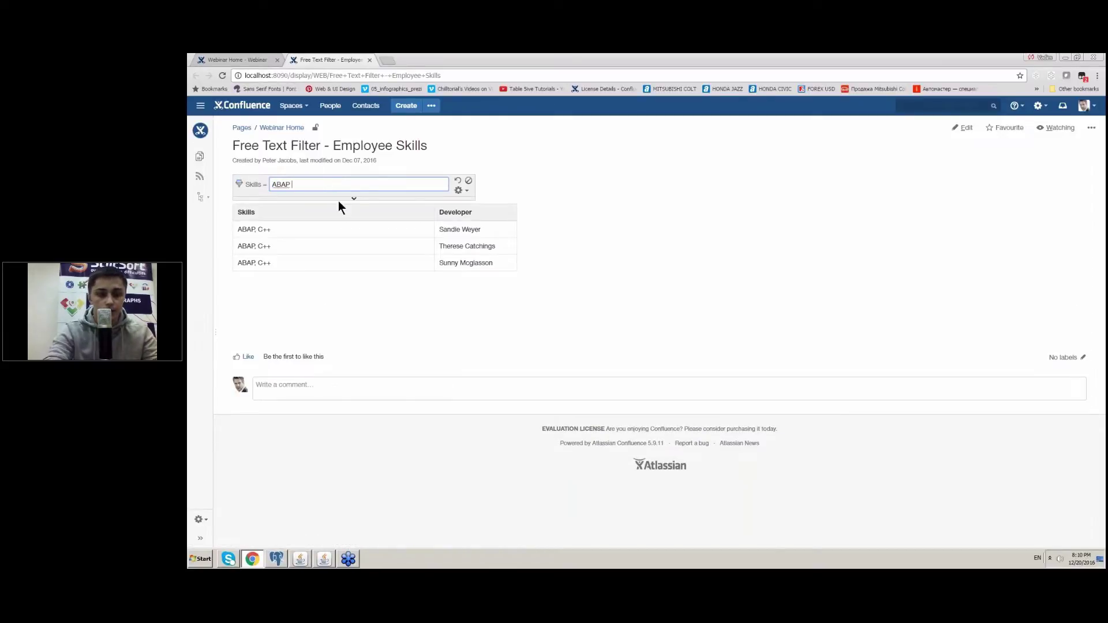
{"action": "type", "text": "& C"}
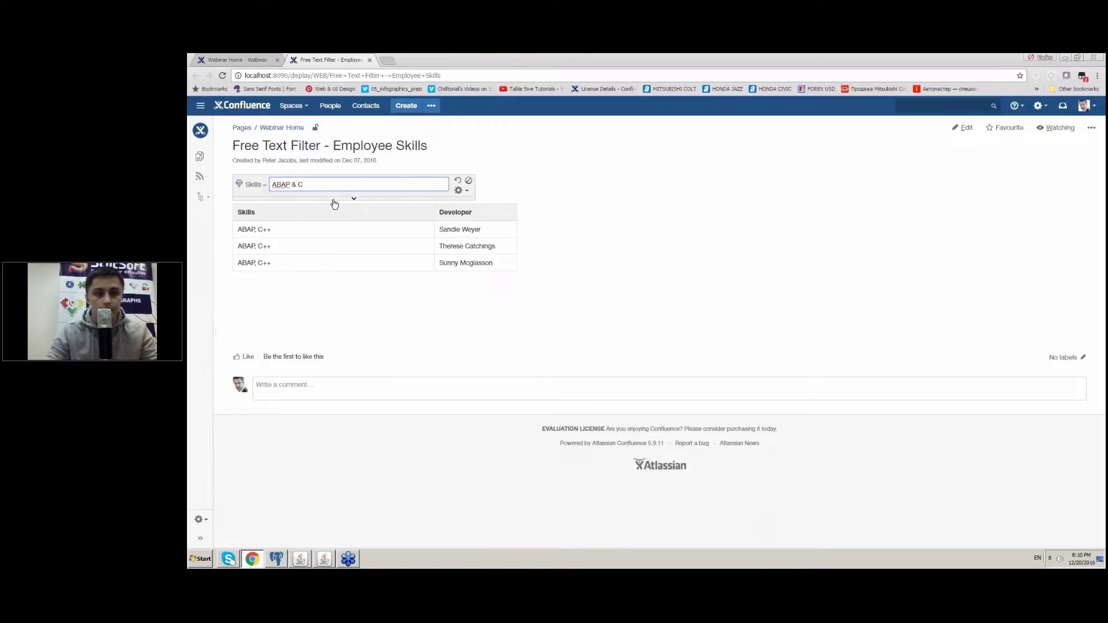
{"action": "key", "text": "ctrl+a"}
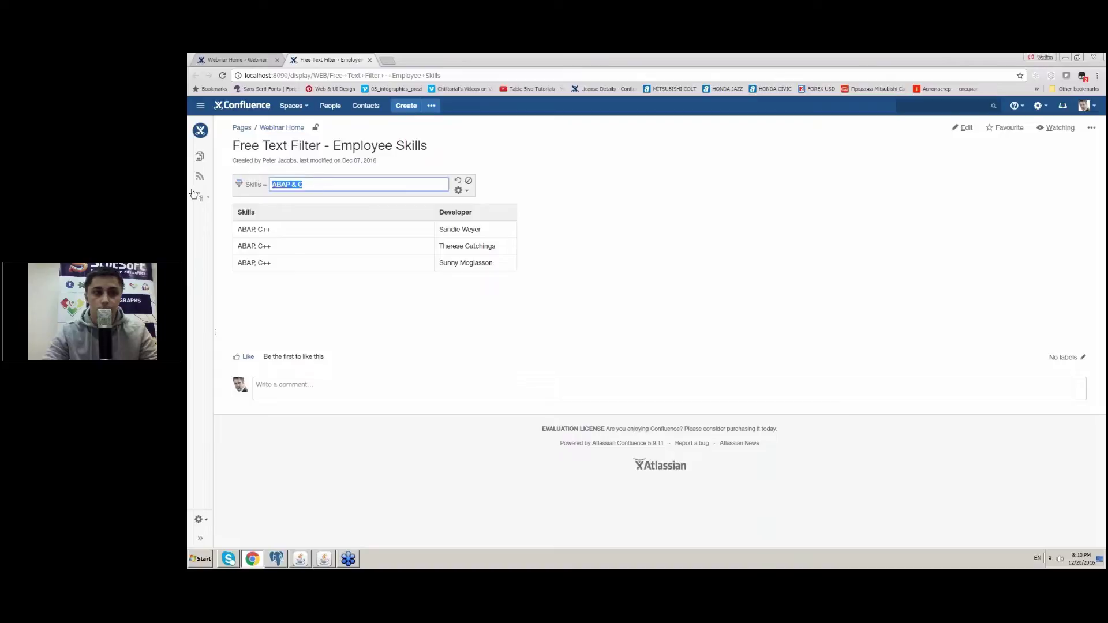
Clear the Skills filter and open the Free Text Filter - Time of Day Filtration page from Webinar Home in a new tab
{"action": "key", "text": "BackSpace"}
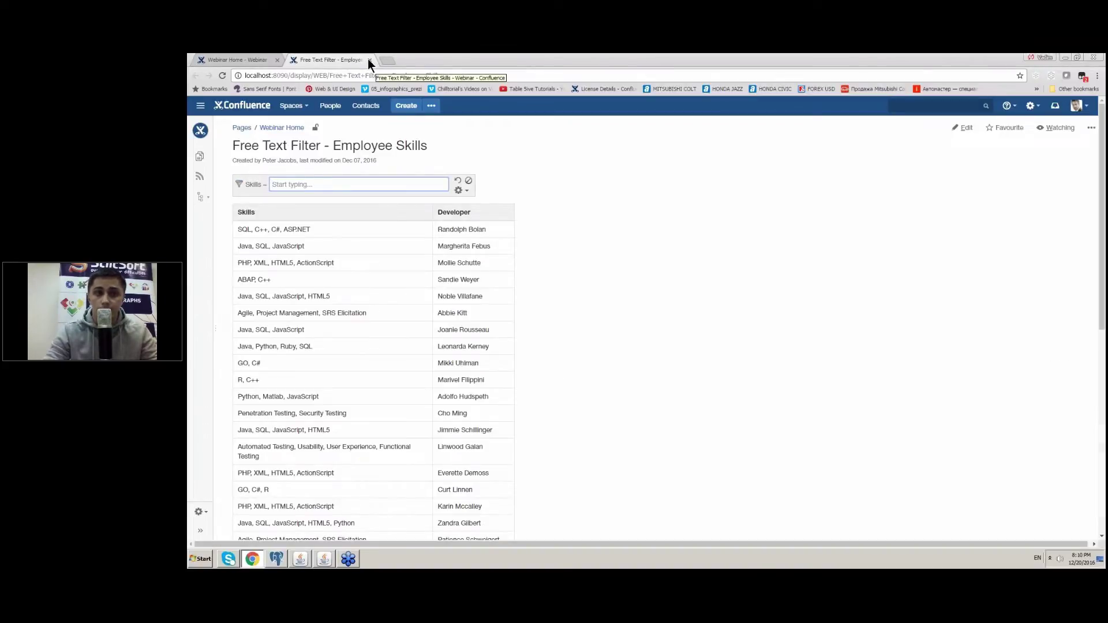
{"action": "left_click", "coordinate": [369, 59]}
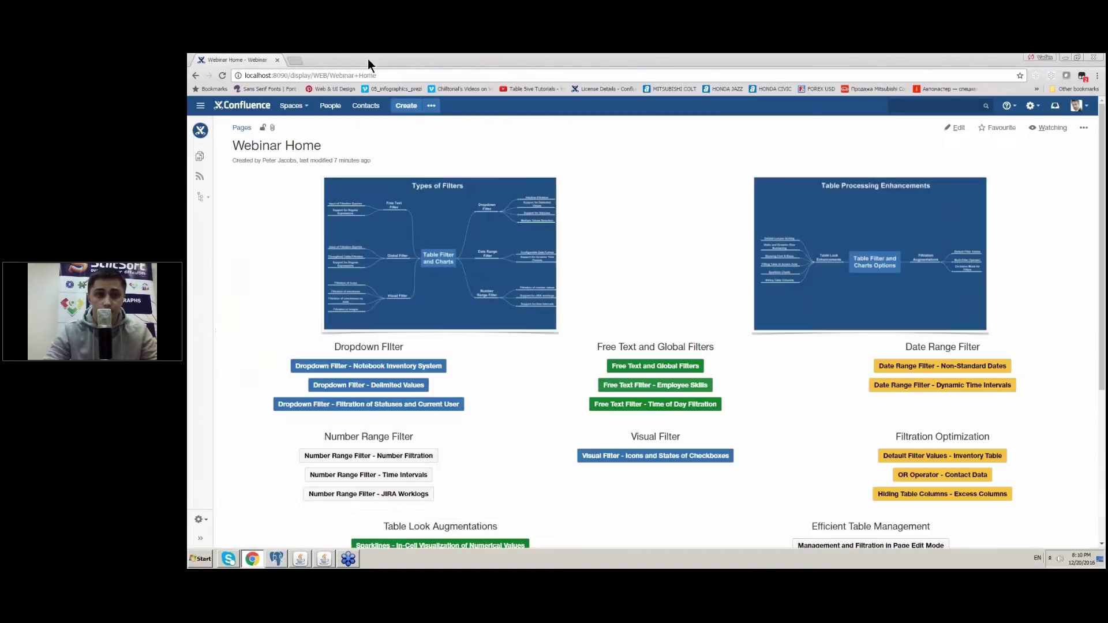
{"action": "right_click", "coordinate": [678, 404]}
{"action": "left_click", "coordinate": [697, 412]}
{"action": "left_click", "coordinate": [333, 60]}
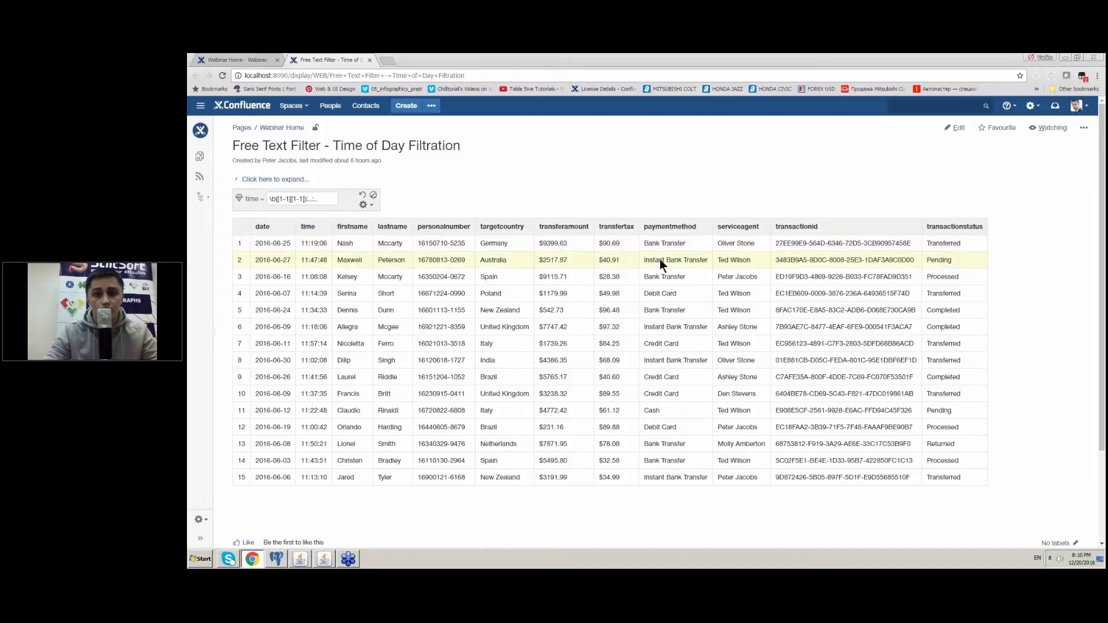
Change the second digit's range in the time filter expression to [1-2]
{"action": "left_click", "coordinate": [284, 198]}
{"action": "left_click_drag", "start_coordinate": [330, 201], "coordinate": [244, 198]}
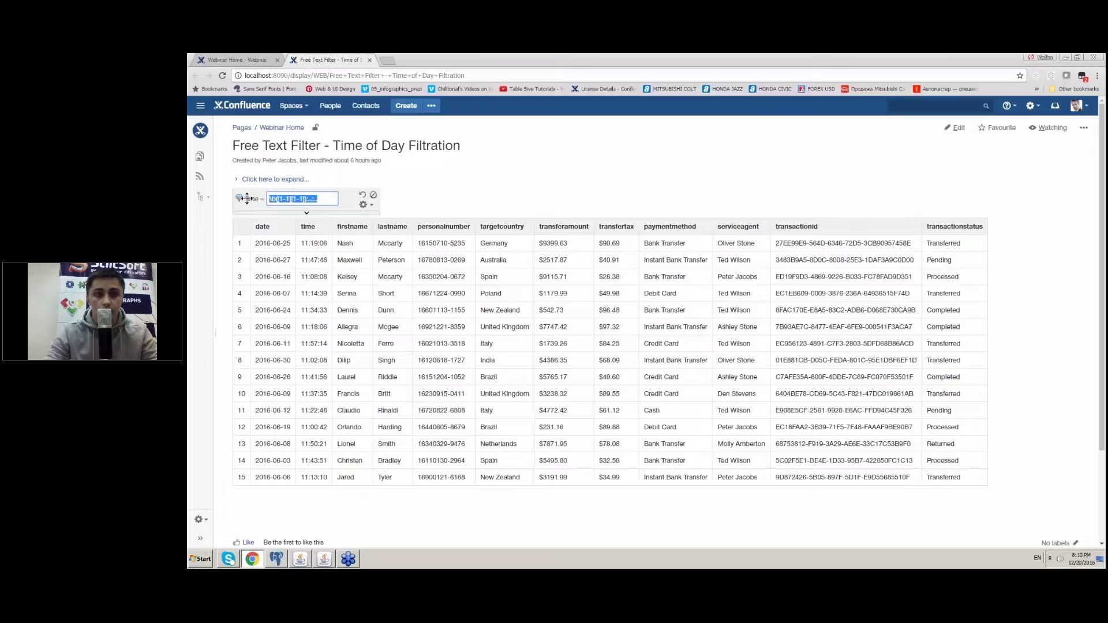
{"action": "left_click", "coordinate": [306, 198]}
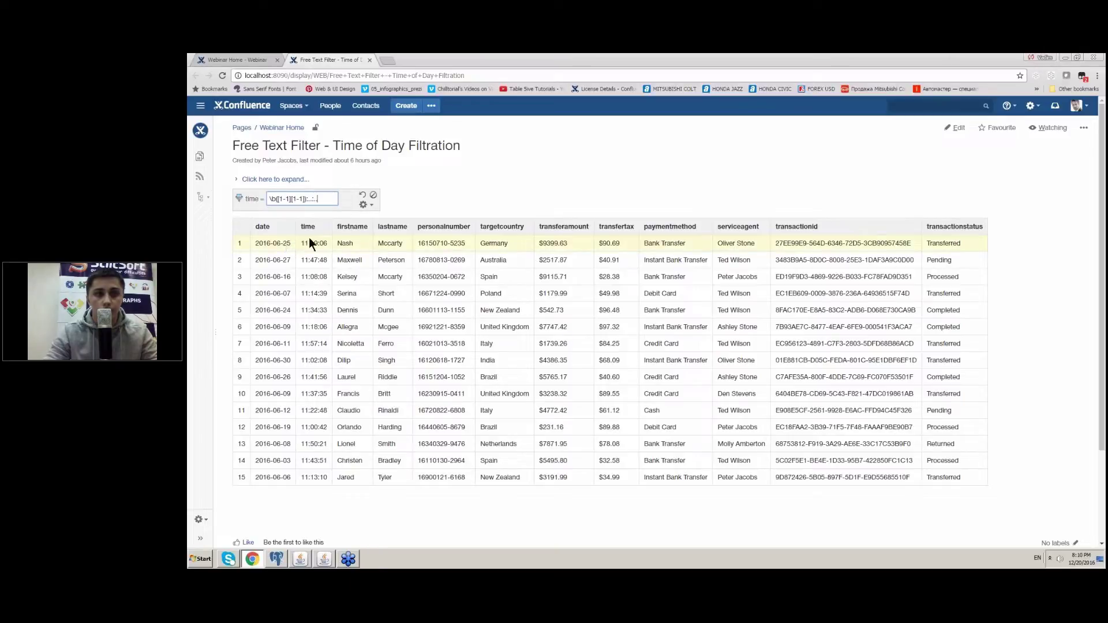
{"action": "mouse_move", "coordinate": [310, 243]}
{"action": "left_mouse_down"}
{"action": "mouse_move", "coordinate": [298, 243]}
{"action": "mouse_move", "coordinate": [324, 243]}
{"action": "mouse_move", "coordinate": [310, 243]}
{"action": "left_mouse_up"}
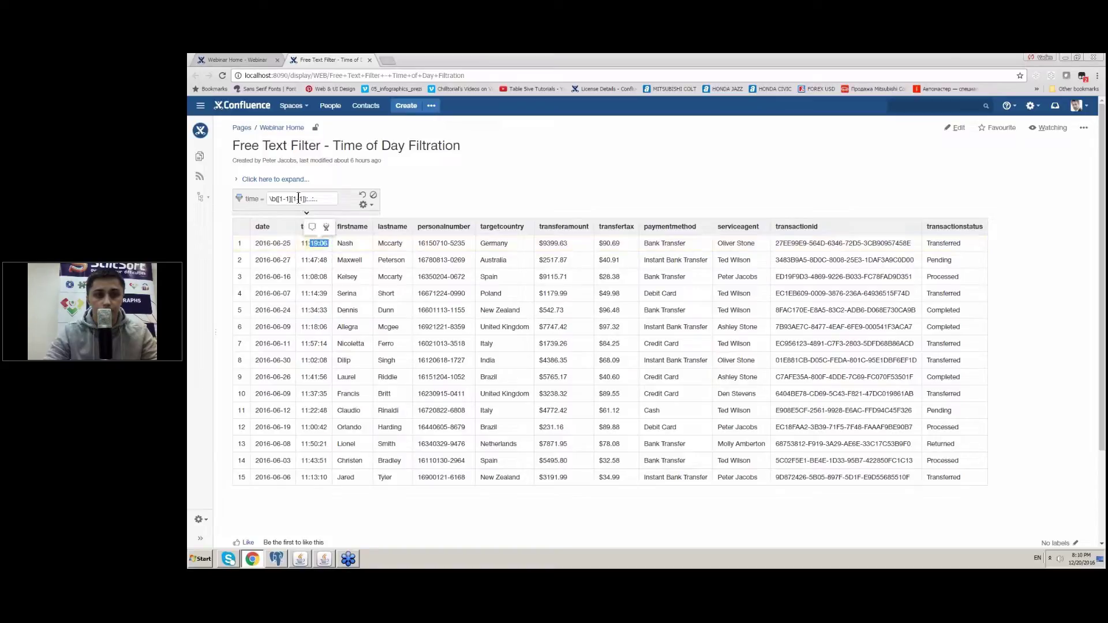
{"action": "left_click", "coordinate": [298, 199]}
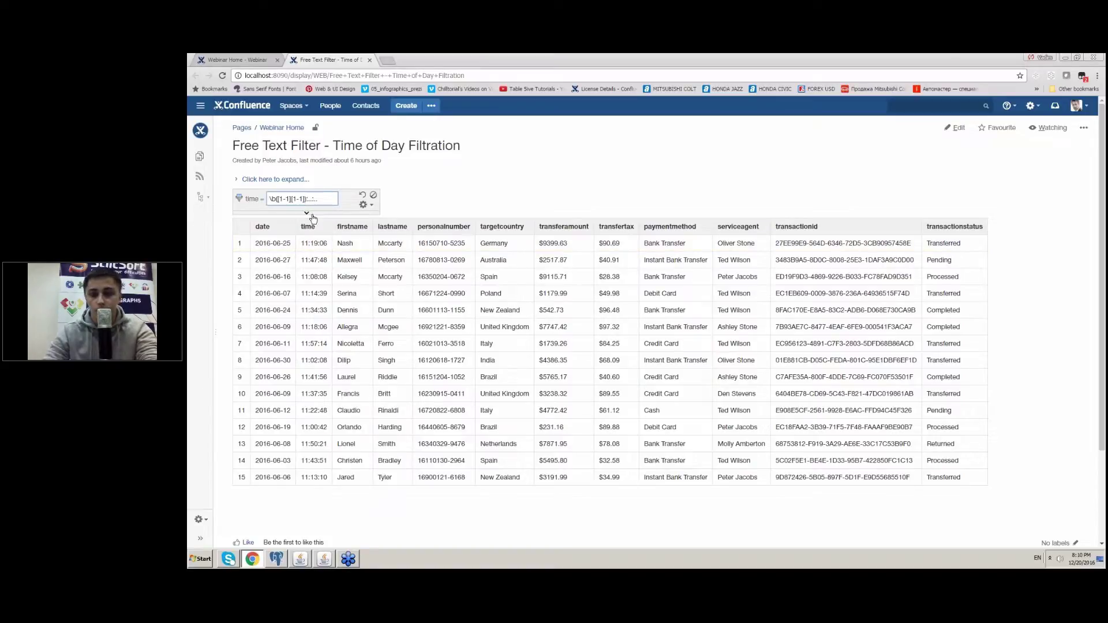
{"action": "key", "text": "BackSpace"}
{"action": "type", "text": "2"}
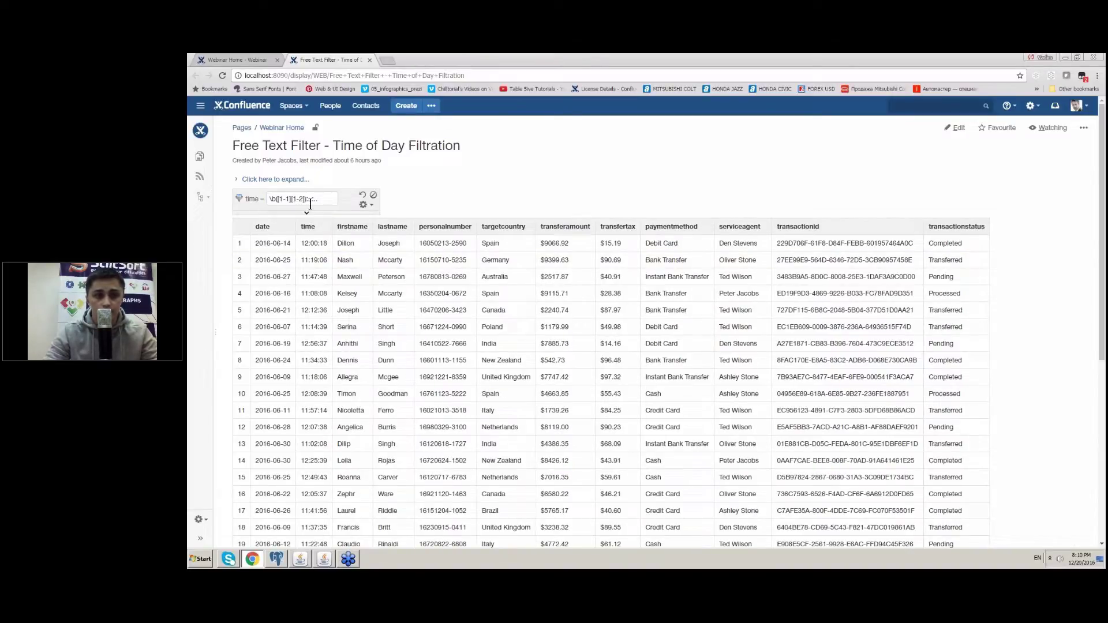
Widen the second digit's range in the time filter expression to [1-5]
{"action": "left_click", "coordinate": [302, 199]}
{"action": "key", "text": "BackSpace"}
{"action": "type", "text": "5"}
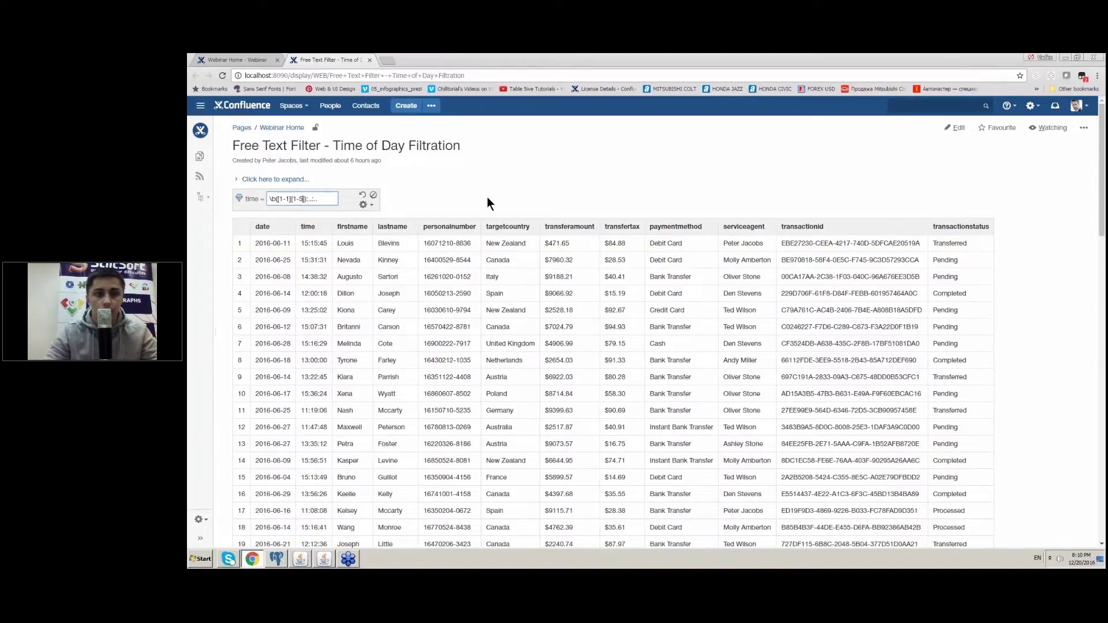
Close the Time of Day Filtration page and open Date Range Filter - Non-Standard Dates from Webinar Home in a new tab
{"action": "left_click", "coordinate": [371, 60]}
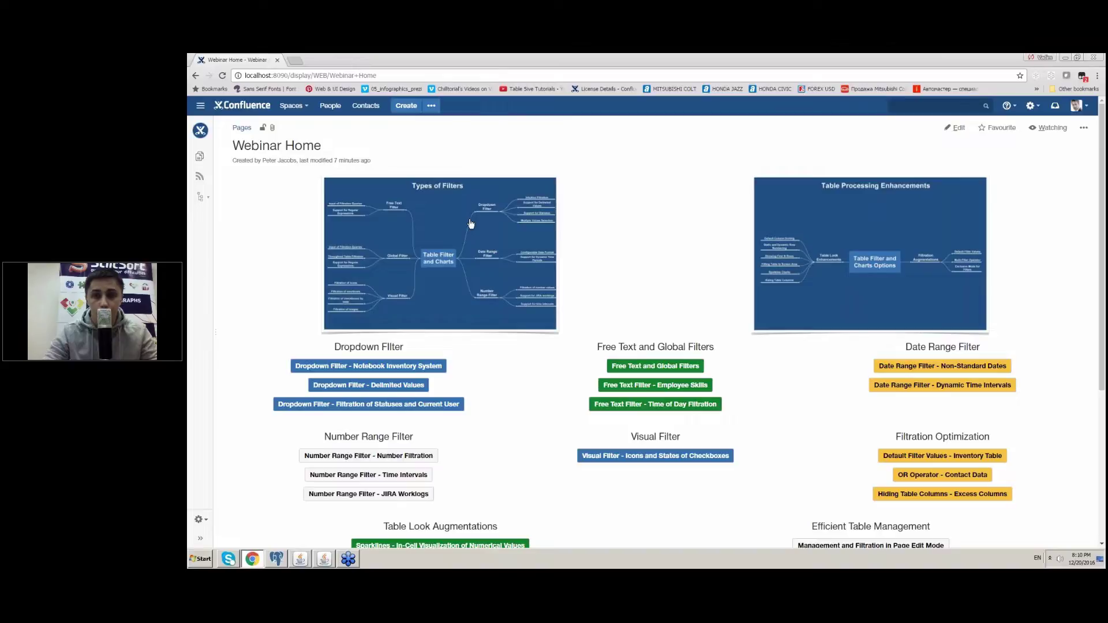
{"action": "right_click", "coordinate": [940, 366]}
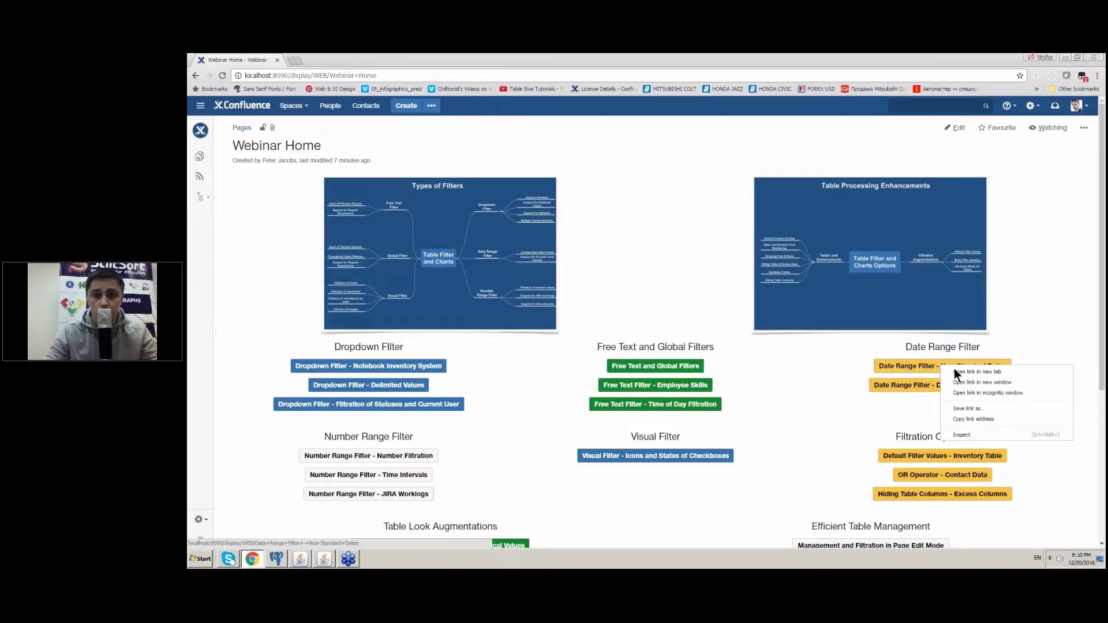
{"action": "left_click", "coordinate": [955, 371]}
{"action": "left_click", "coordinate": [337, 58]}
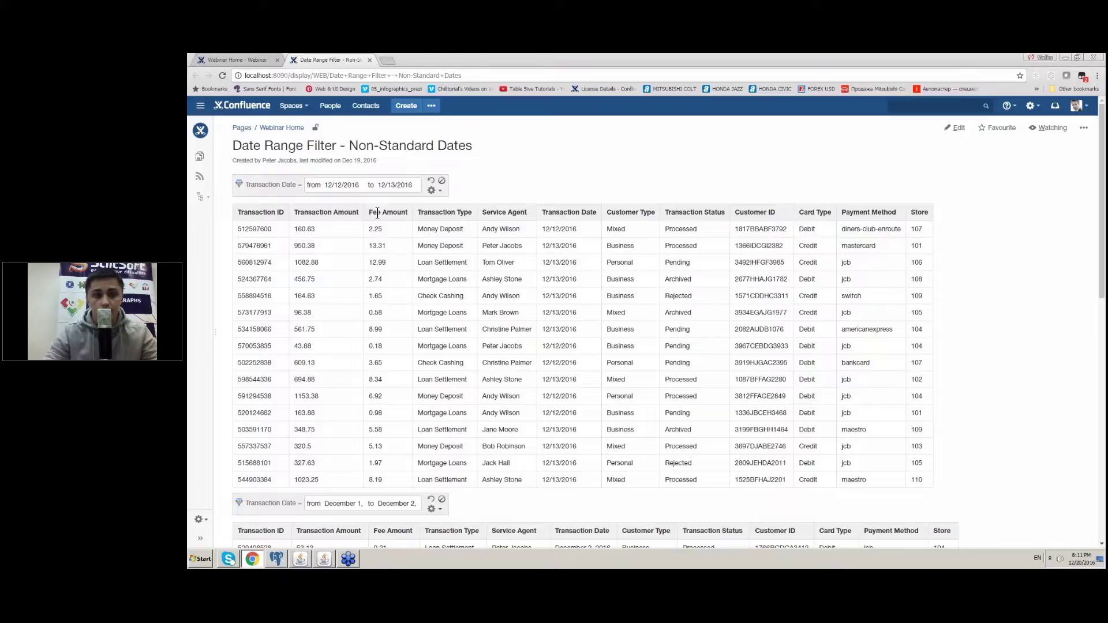
{"action": "left_click", "coordinate": [433, 191]}
{"action": "left_click", "coordinate": [448, 215]}
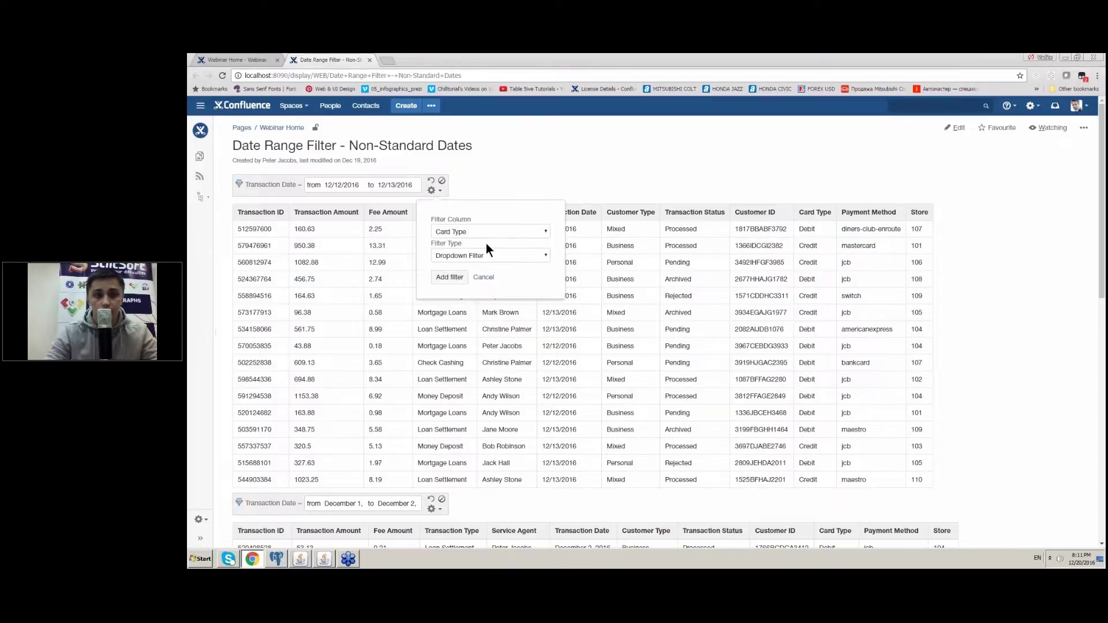
{"action": "left_click", "coordinate": [471, 232]}
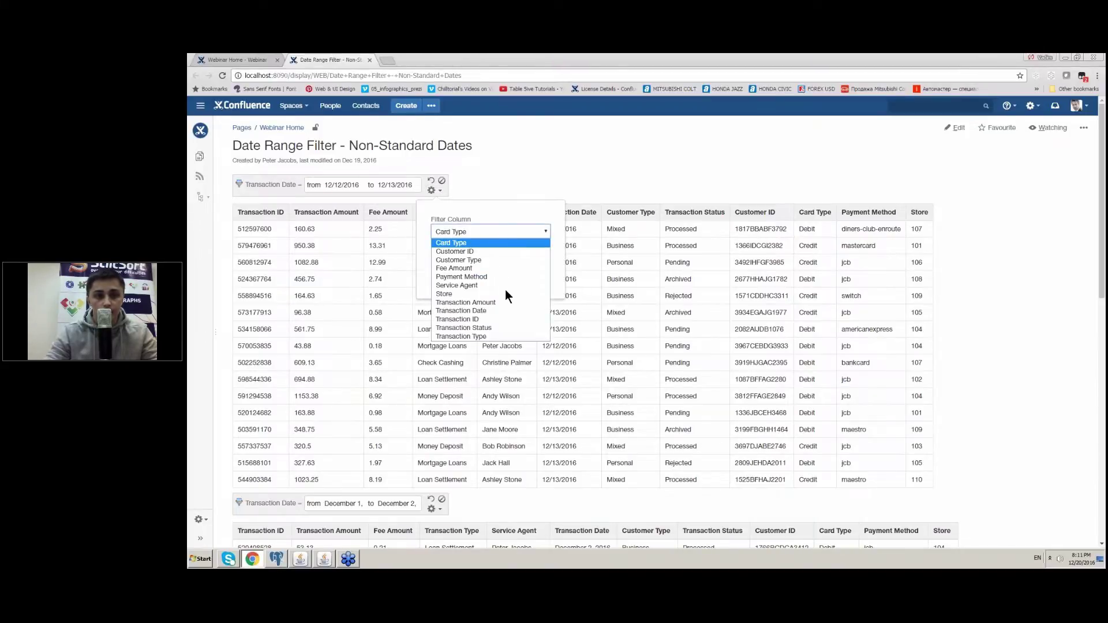
{"action": "left_click", "coordinate": [506, 312]}
{"action": "left_click", "coordinate": [471, 255]}
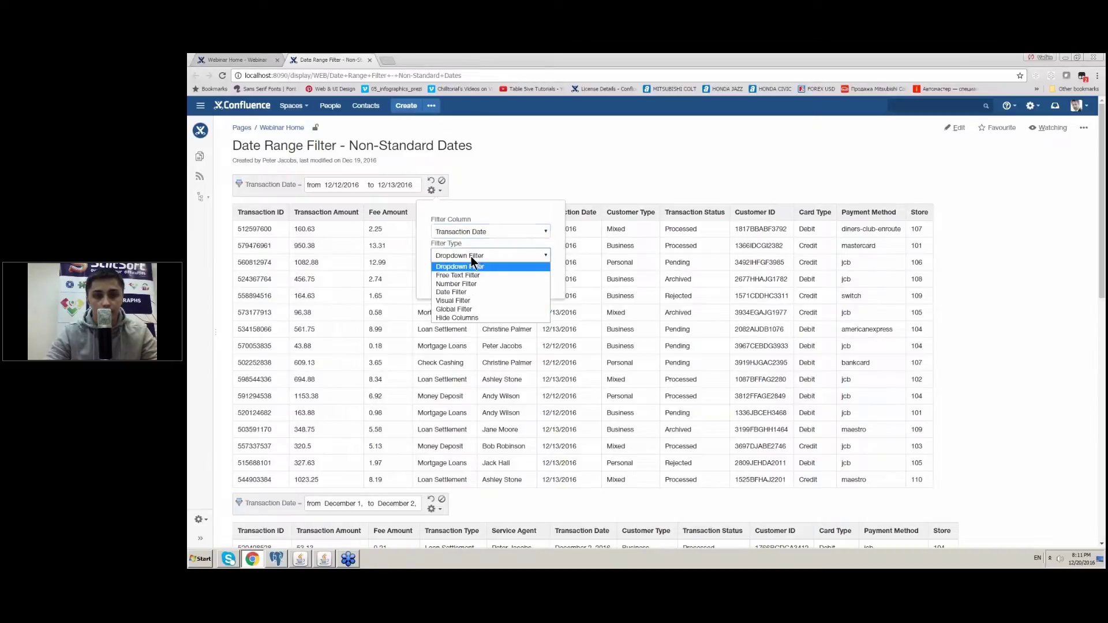
{"action": "left_click", "coordinate": [472, 292]}
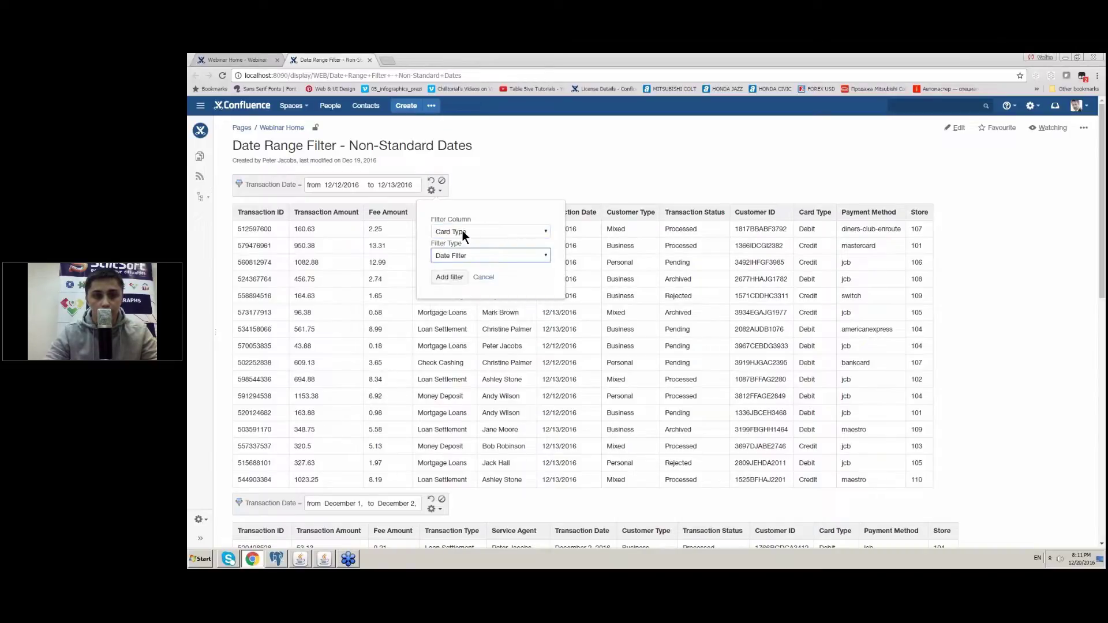
{"action": "left_click", "coordinate": [462, 230]}
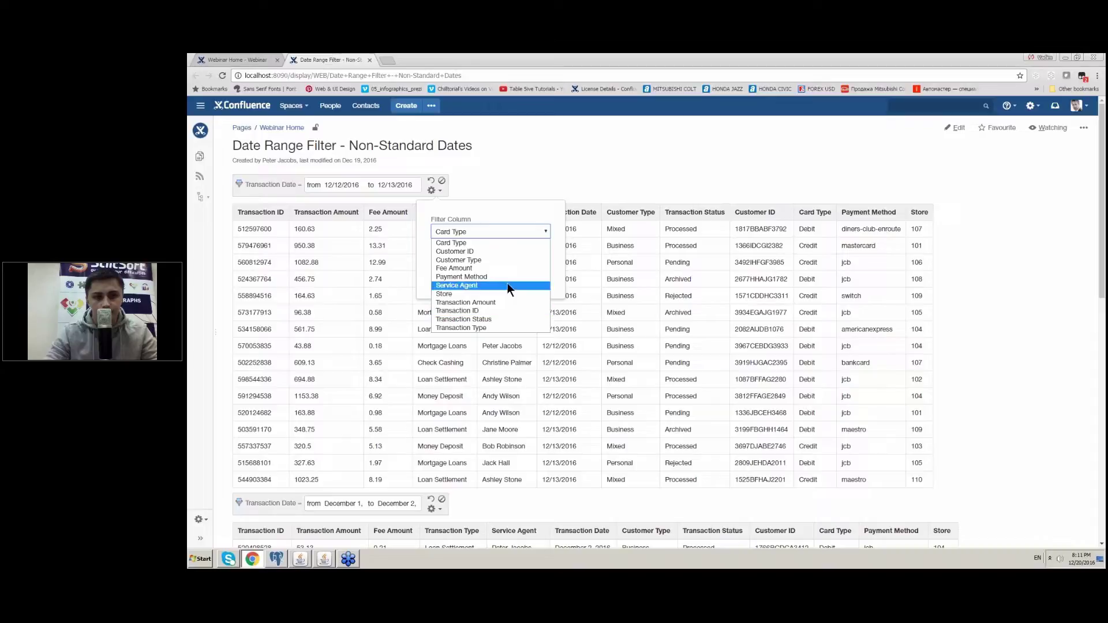
{"action": "left_click", "coordinate": [308, 270]}
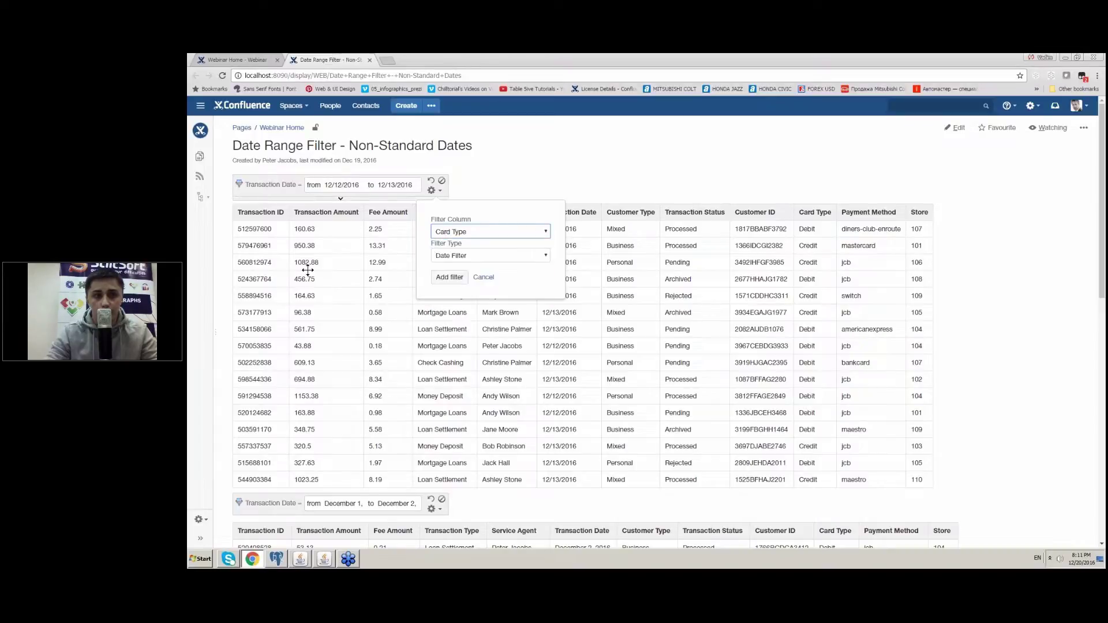
Remove the first table's existing Transaction Date filter and add a new Date Filter on the Transaction Date column
{"action": "left_click", "coordinate": [300, 185]}
{"action": "left_click", "coordinate": [374, 188]}
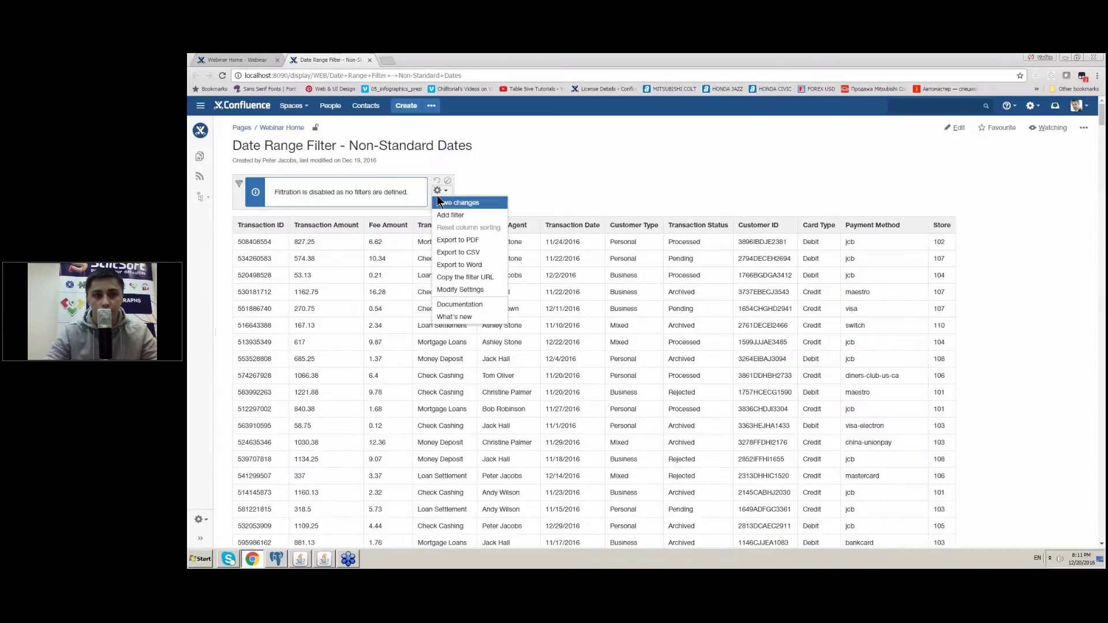
{"action": "left_click", "coordinate": [466, 212]}
{"action": "left_click", "coordinate": [466, 231]}
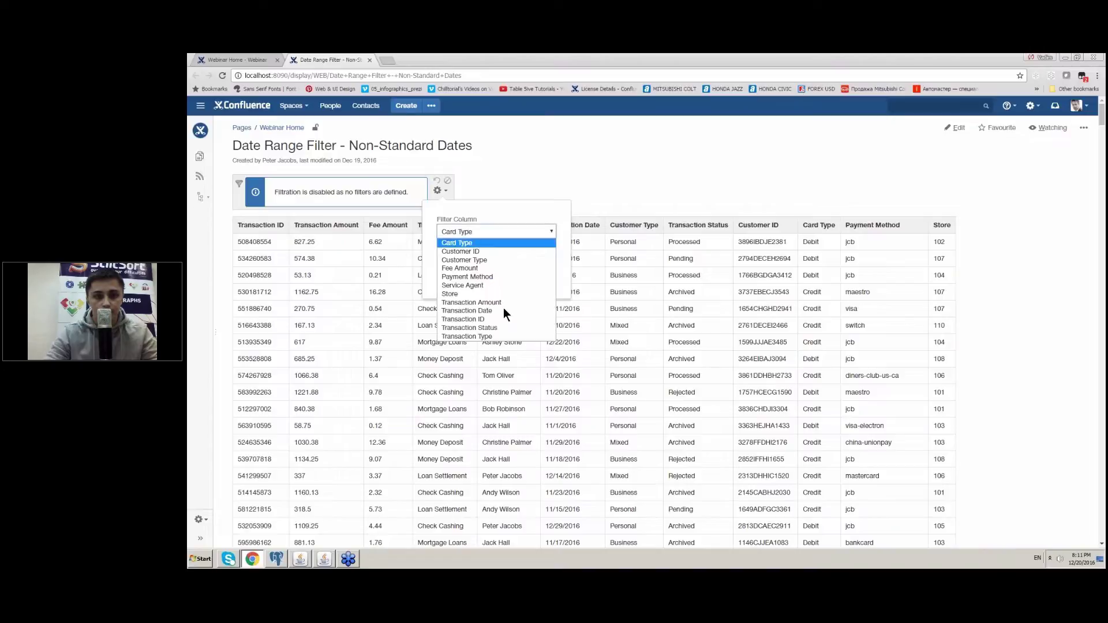
{"action": "left_click", "coordinate": [503, 307]}
{"action": "left_click", "coordinate": [476, 257]}
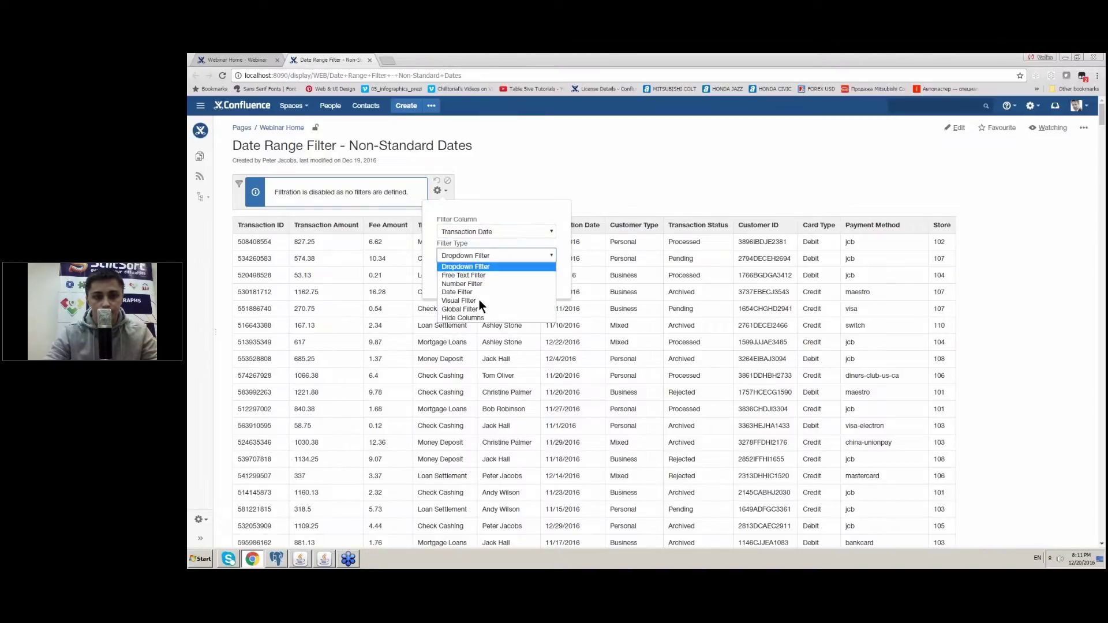
{"action": "left_click", "coordinate": [468, 292]}
{"action": "left_click", "coordinate": [456, 277]}
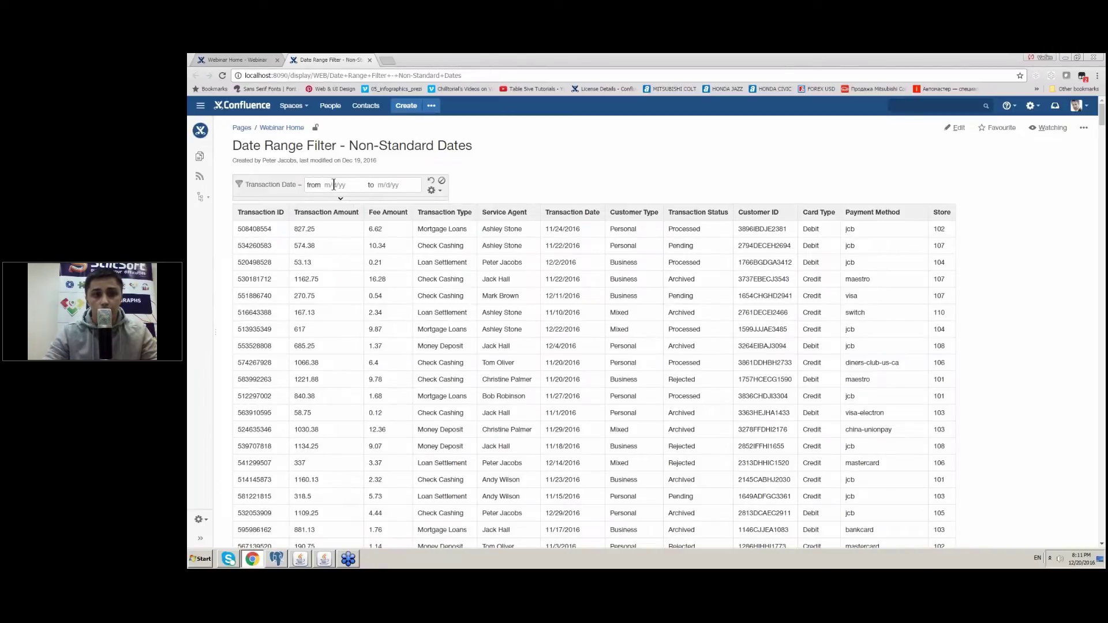
Check the date format in the first table's Transaction Date filter settings and confirm the settings
{"action": "left_click", "coordinate": [437, 190]}
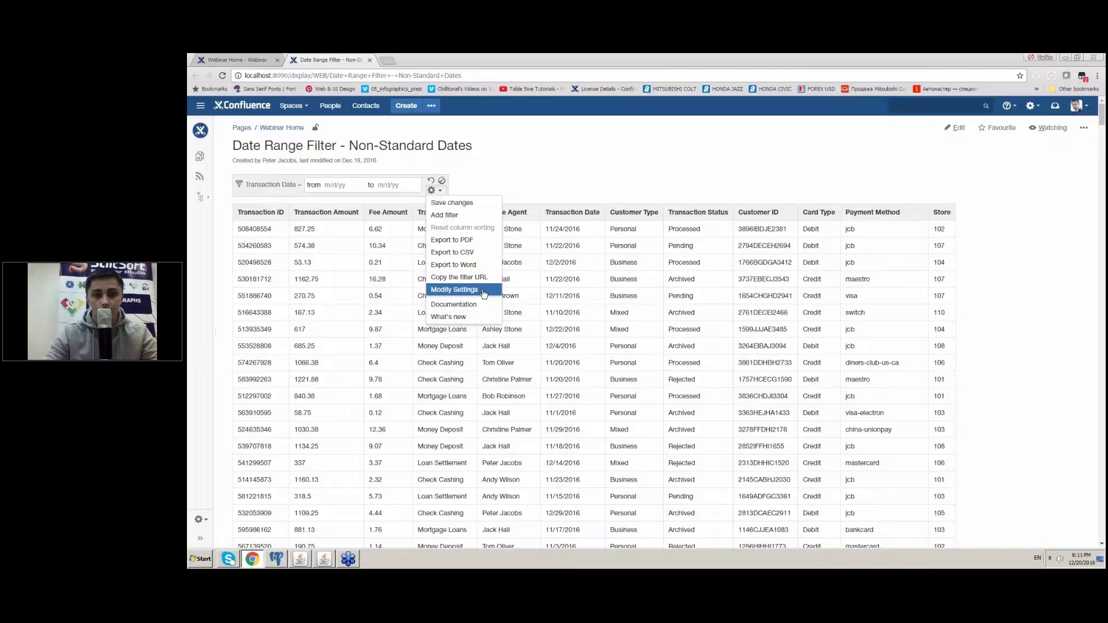
{"action": "left_click", "coordinate": [484, 293]}
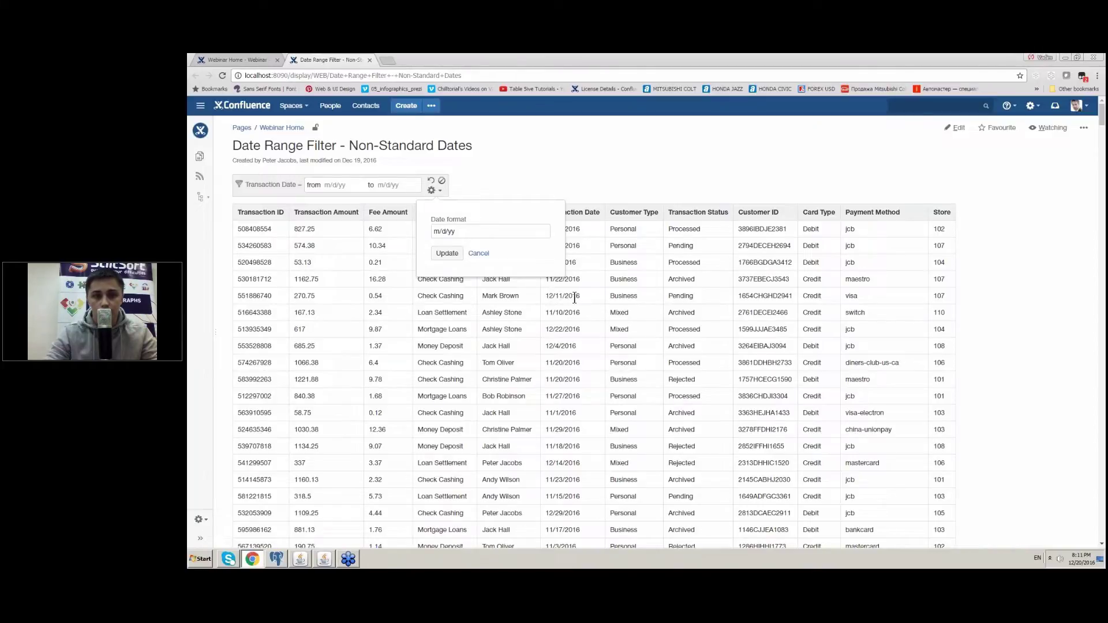
{"action": "left_click", "coordinate": [447, 253]}
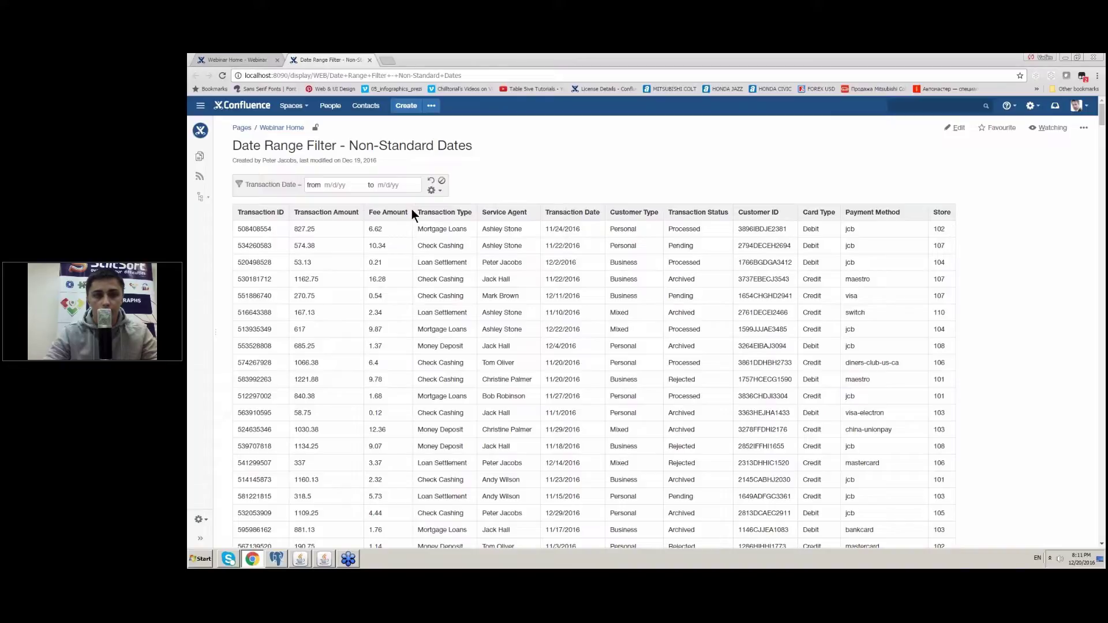
Filter the first table's Transaction Date from 12/1/2016 to 12/4/2016
{"action": "left_click", "coordinate": [346, 184]}
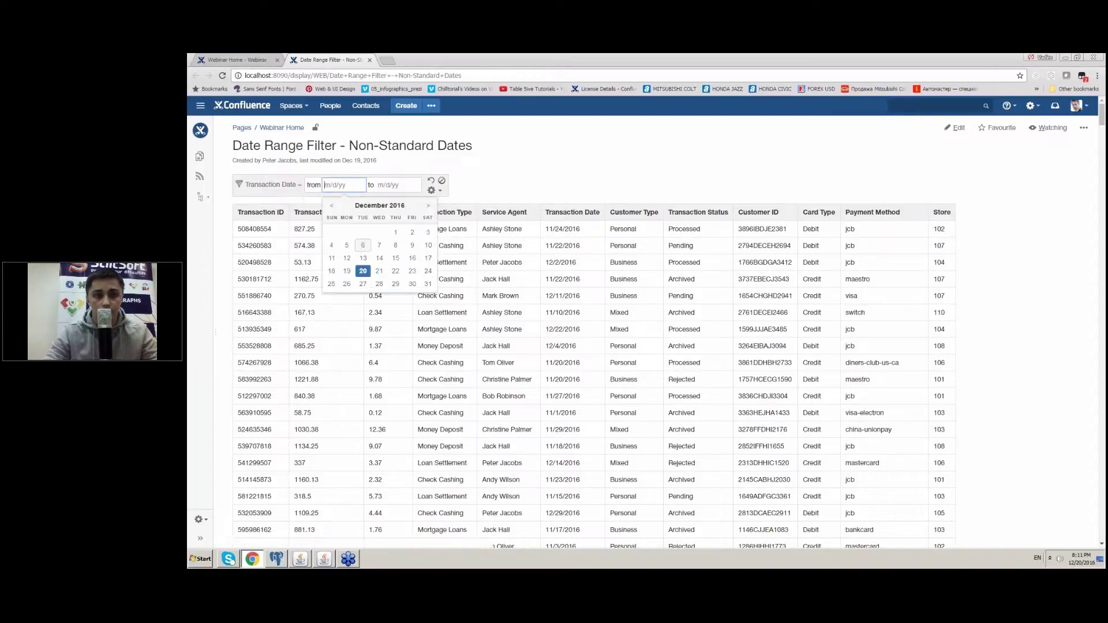
{"action": "left_click", "coordinate": [396, 231]}
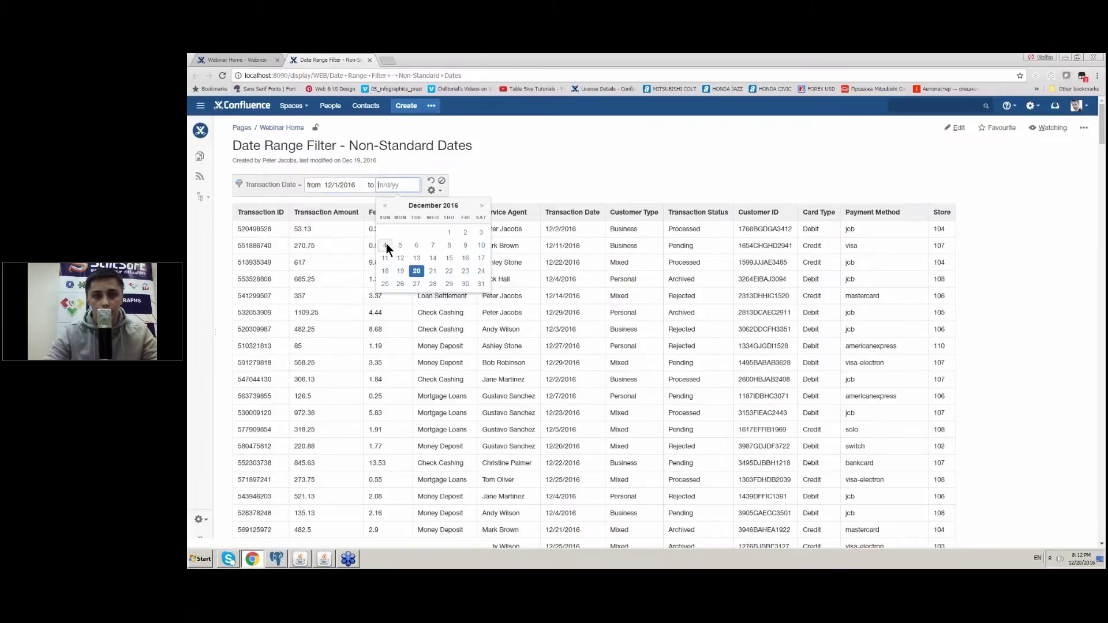
{"action": "left_click", "coordinate": [385, 245]}
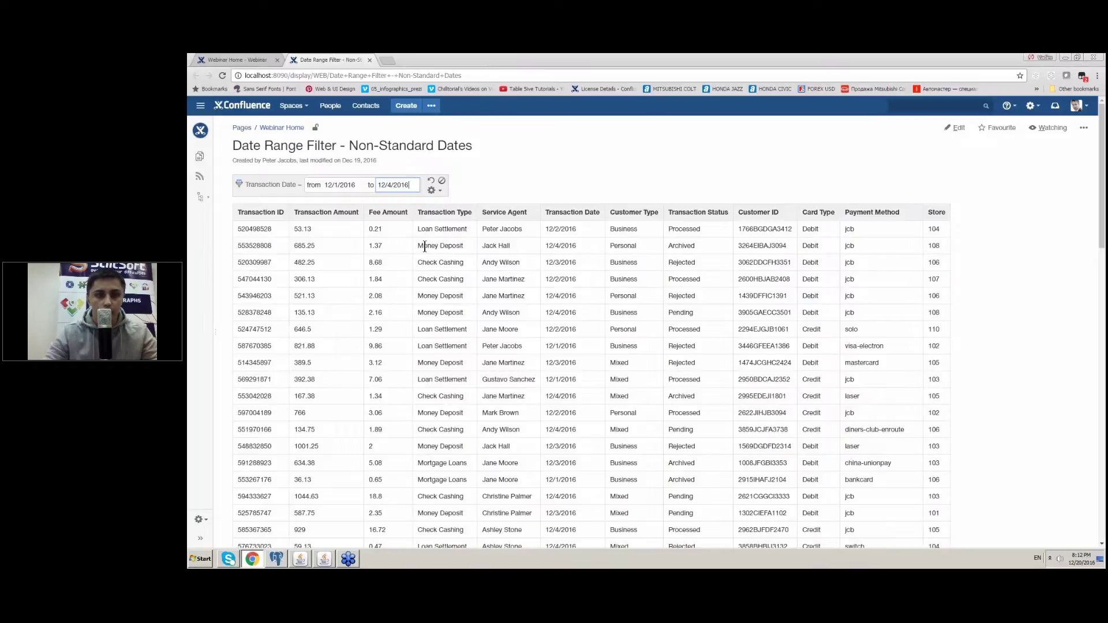
{"action": "left_click", "coordinate": [433, 190]}
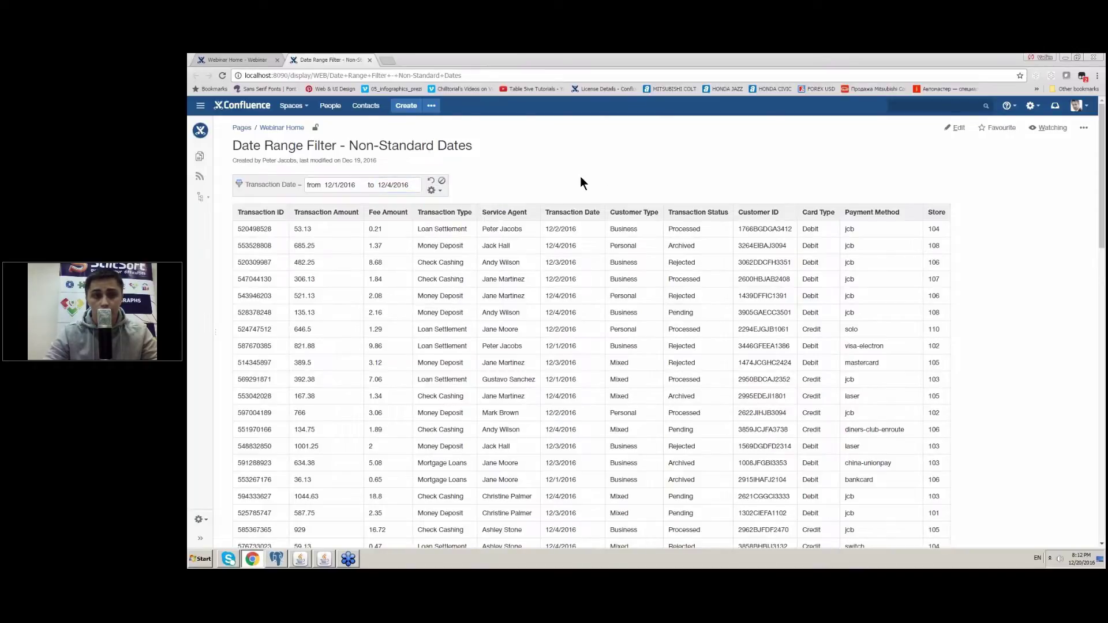
Examine the date format setting and the available formats for the second table's Transaction Date filter, then confirm the settings
{"action": "scroll", "coordinate": [580, 177], "scroll_direction": "down", "scroll_amount": 3}
{"action": "scroll", "coordinate": [580, 180], "scroll_direction": "down", "scroll_amount": 2}
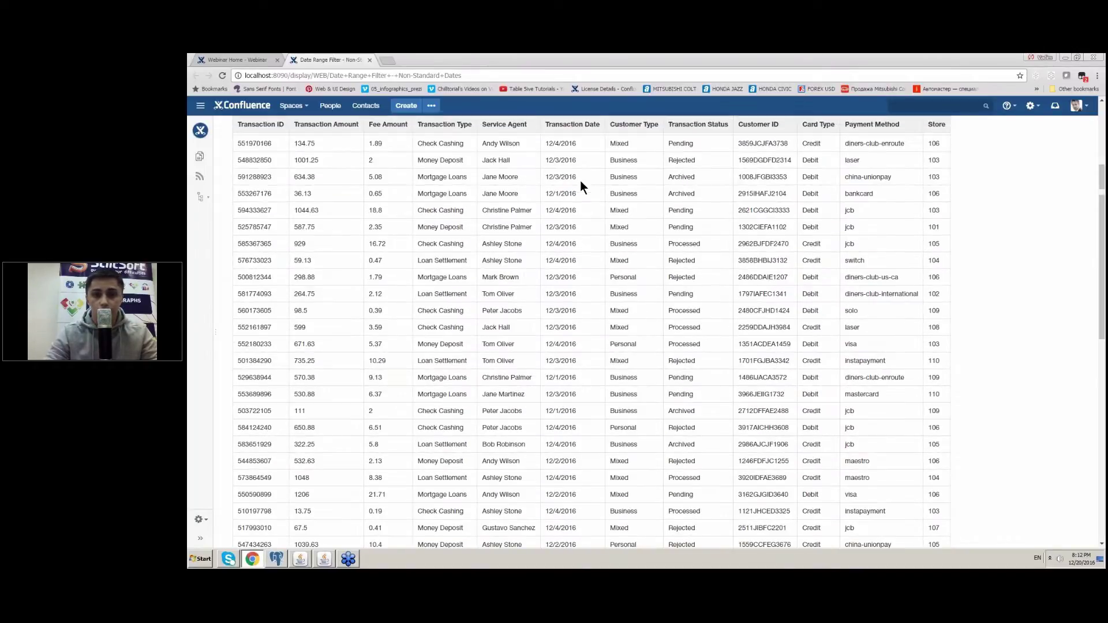
{"action": "scroll", "coordinate": [580, 181], "scroll_direction": "down", "scroll_amount": 5}
{"action": "scroll", "coordinate": [581, 181], "scroll_direction": "down", "scroll_amount": 2}
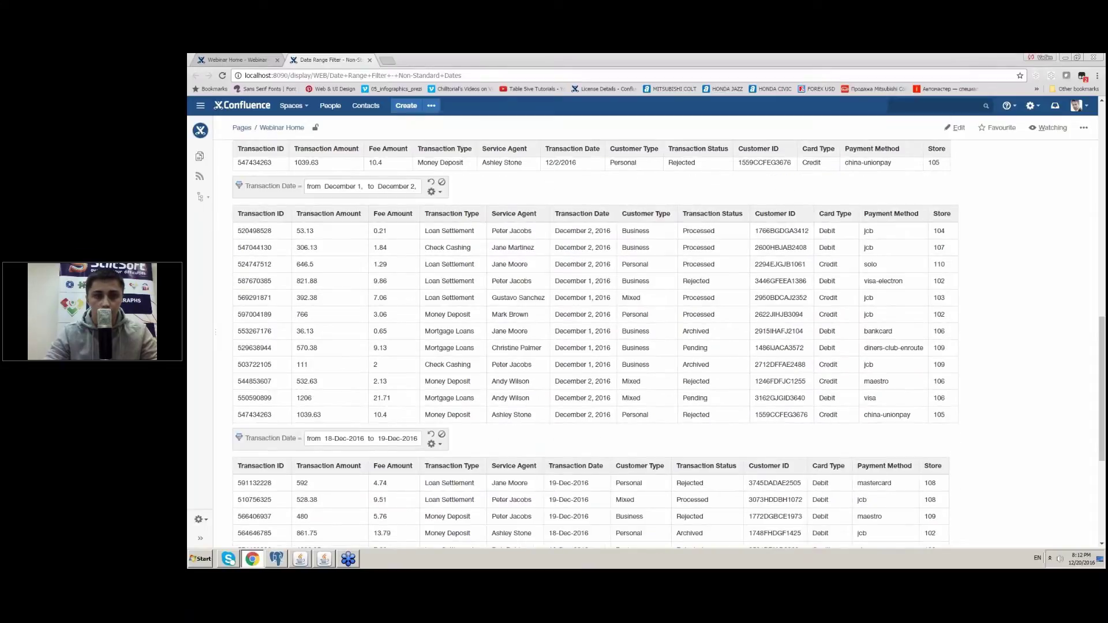
{"action": "left_click", "coordinate": [434, 191]}
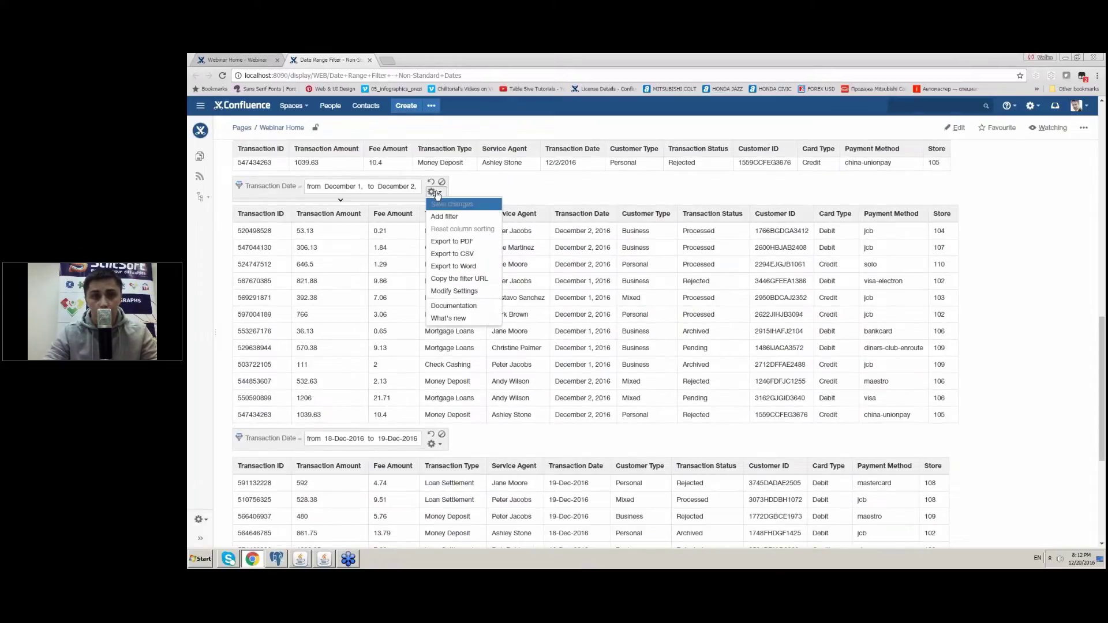
{"action": "left_click", "coordinate": [479, 298]}
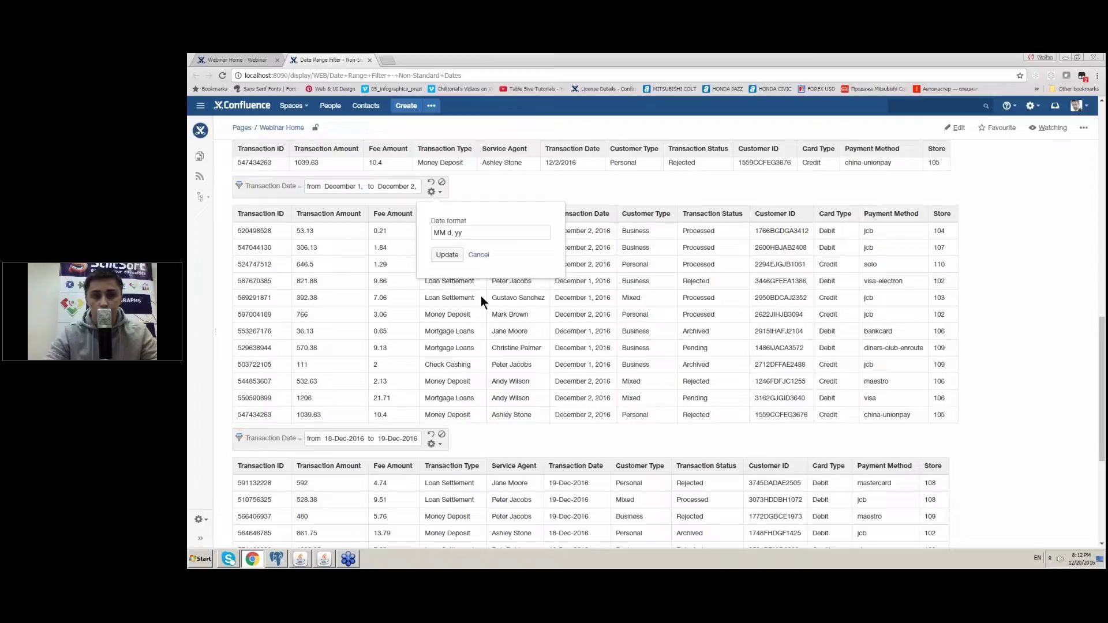
{"action": "left_click", "coordinate": [439, 231]}
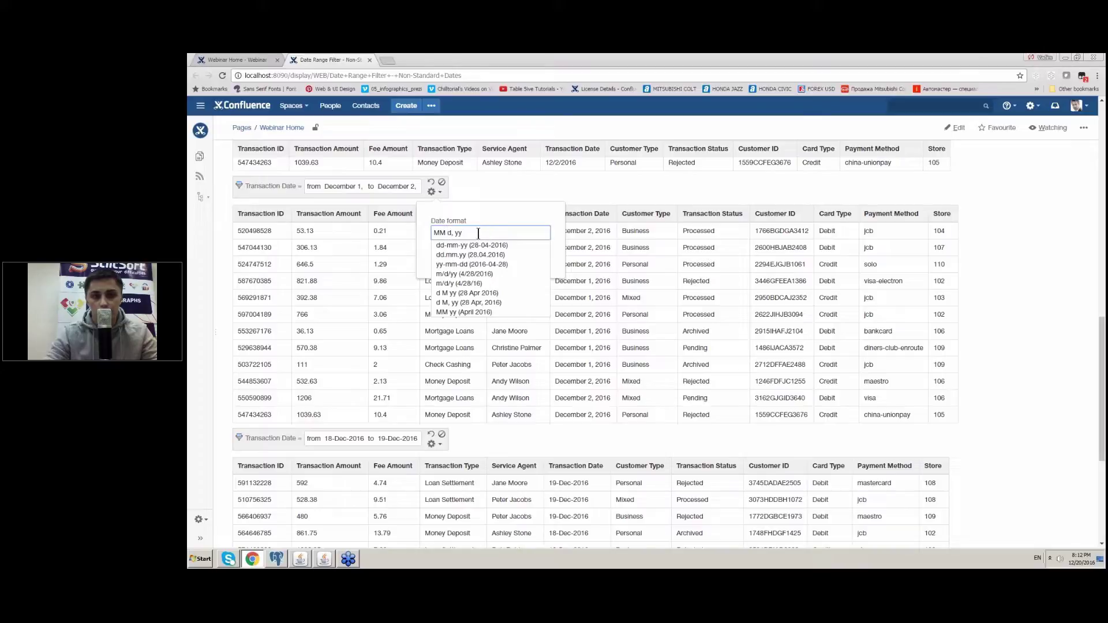
{"action": "left_click", "coordinate": [448, 257]}
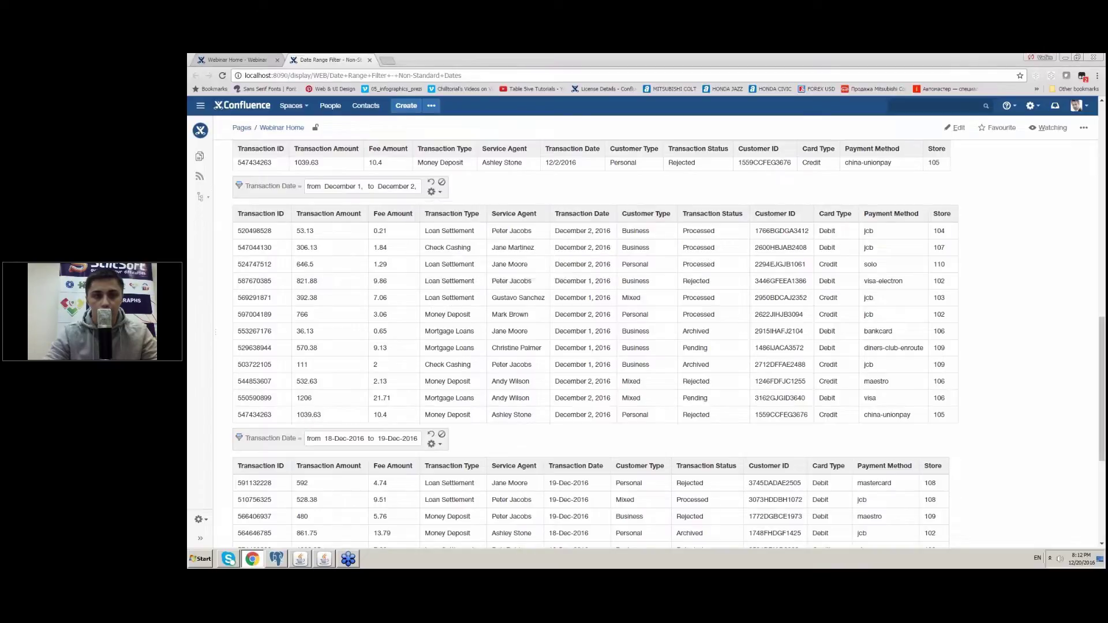
Filter the second table's Transaction Date from December 6, 2016 to December 14, 2016
{"action": "left_click", "coordinate": [342, 186]}
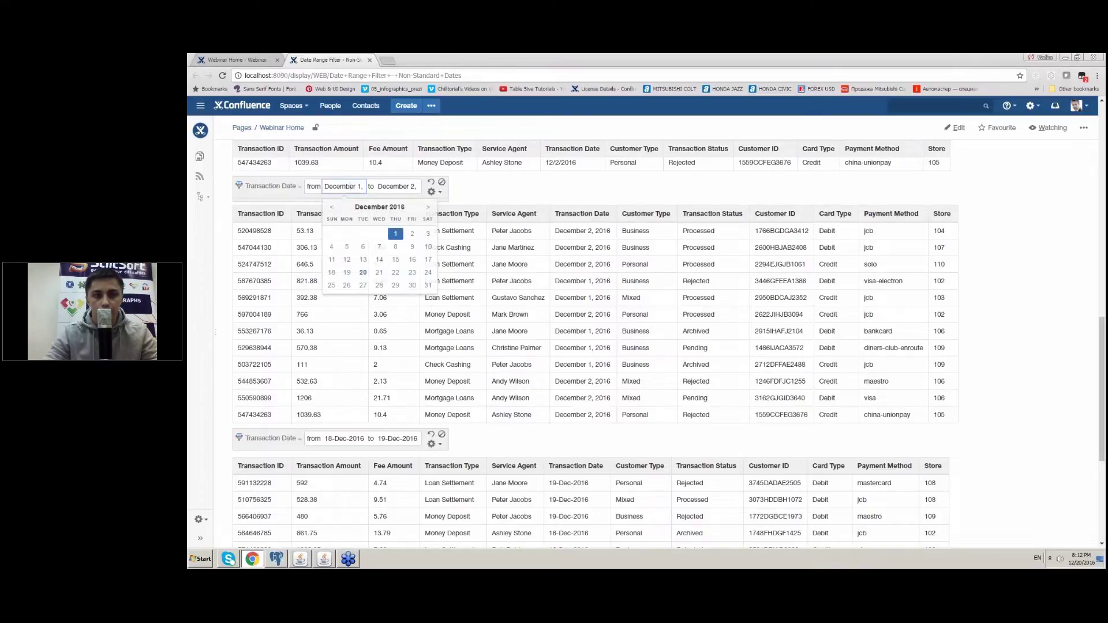
{"action": "left_click", "coordinate": [363, 246]}
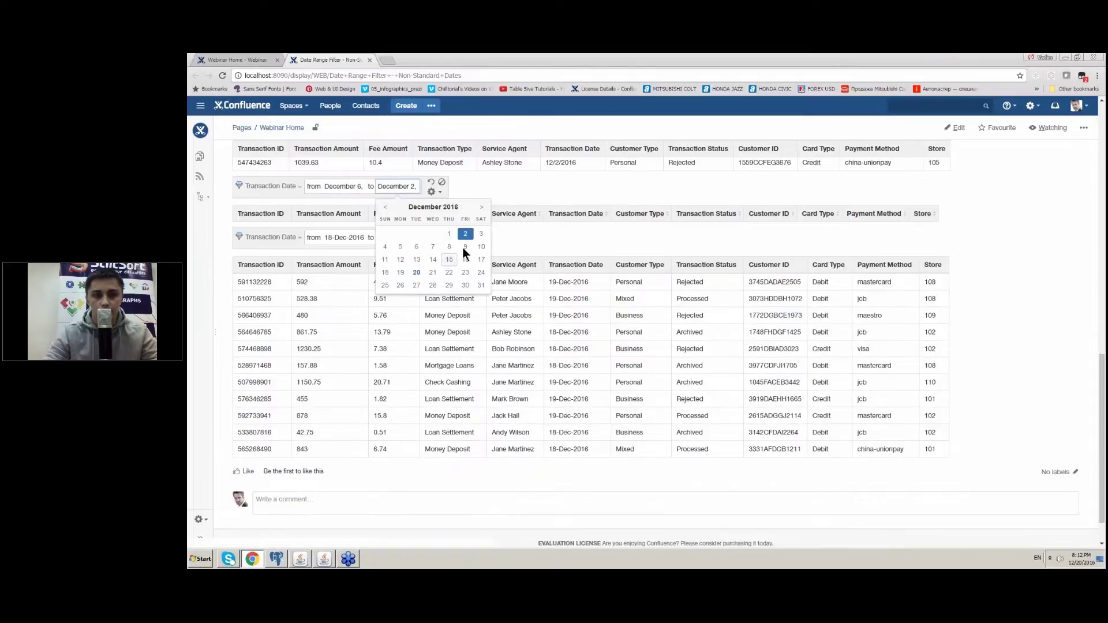
{"action": "left_click", "coordinate": [434, 259]}
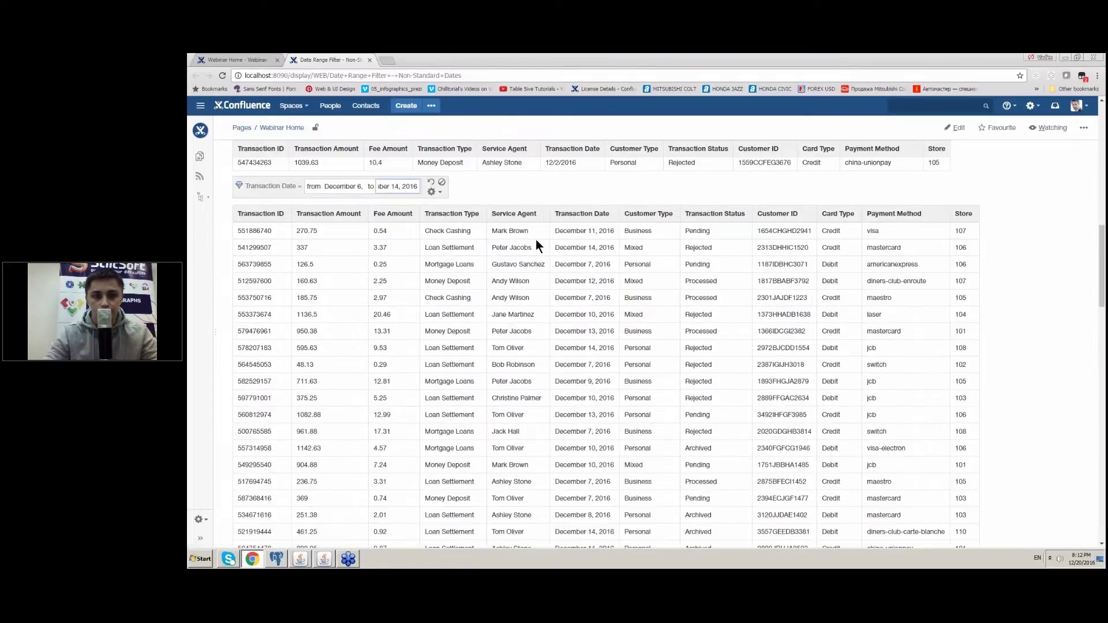
Set the start of the third table's Transaction Date range to 11-Dec-2016
{"action": "scroll", "coordinate": [612, 255], "scroll_direction": "down", "scroll_amount": 2}
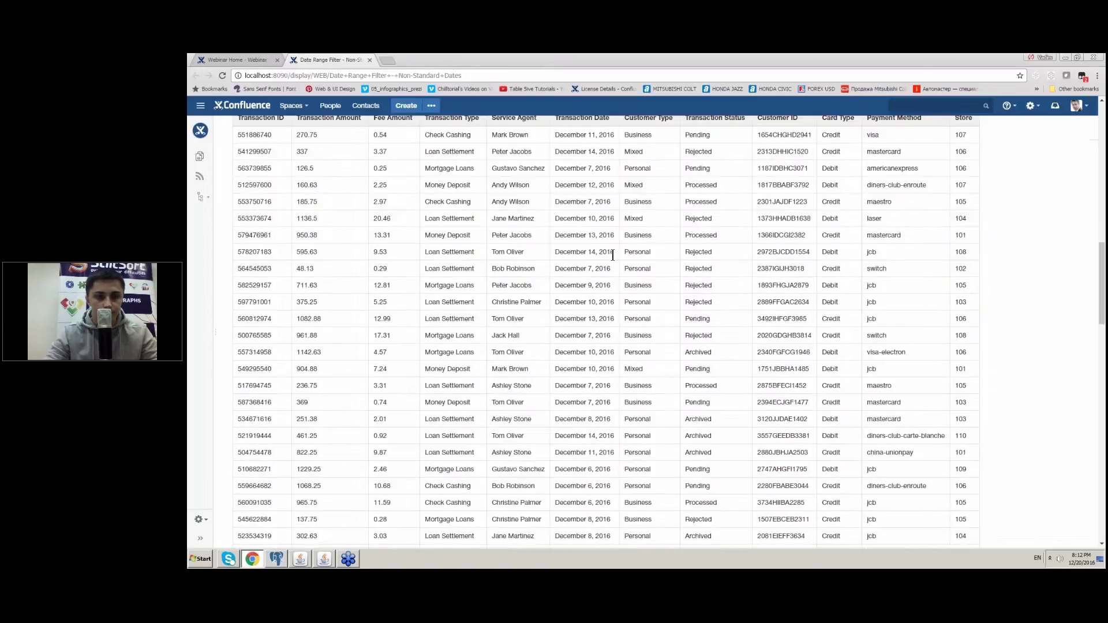
{"action": "scroll", "coordinate": [613, 254], "scroll_direction": "down", "scroll_amount": 10}
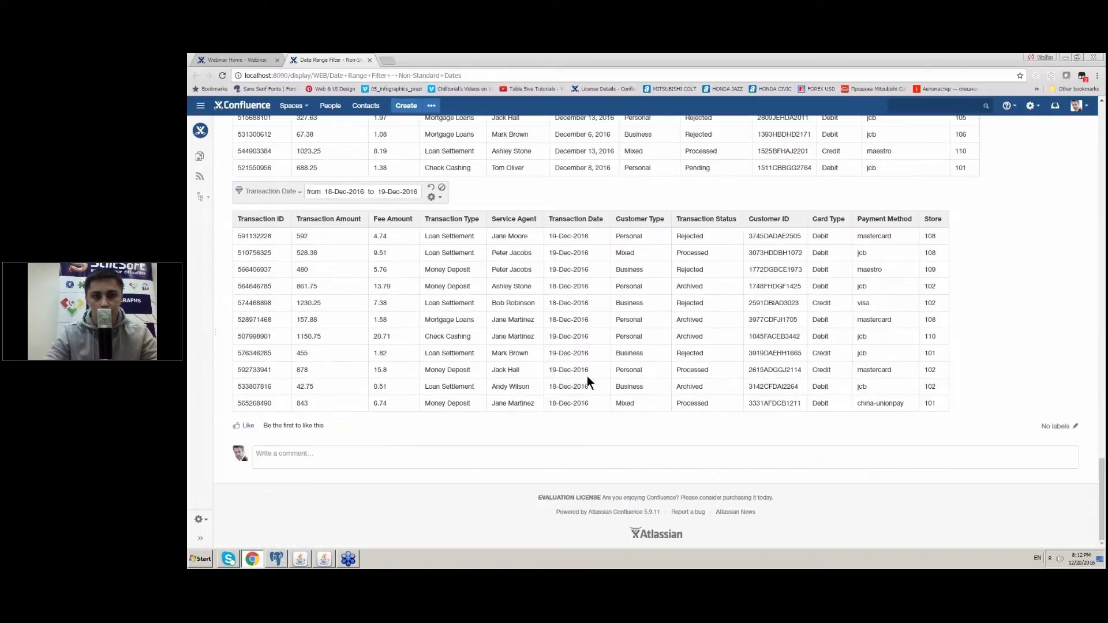
{"action": "left_click", "coordinate": [357, 191]}
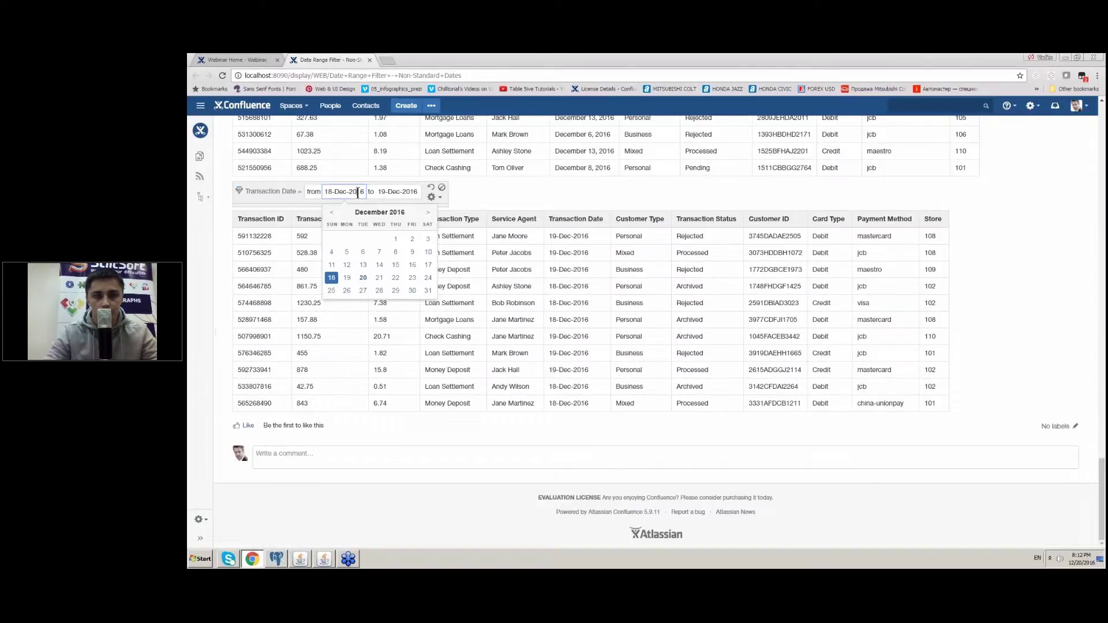
{"action": "left_click", "coordinate": [333, 269]}
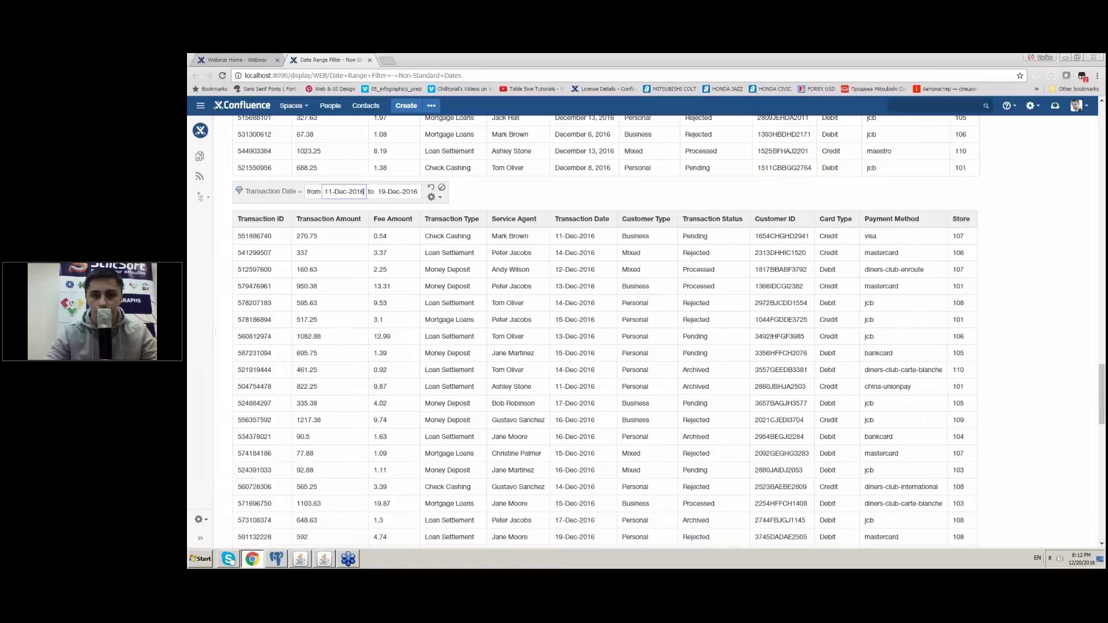
Close the Non-Standard Dates page and open the Date Range Filter - Dynamic Time Intervals page from Webinar Home
{"action": "scroll", "coordinate": [606, 329], "scroll_direction": "up", "scroll_amount": 3}
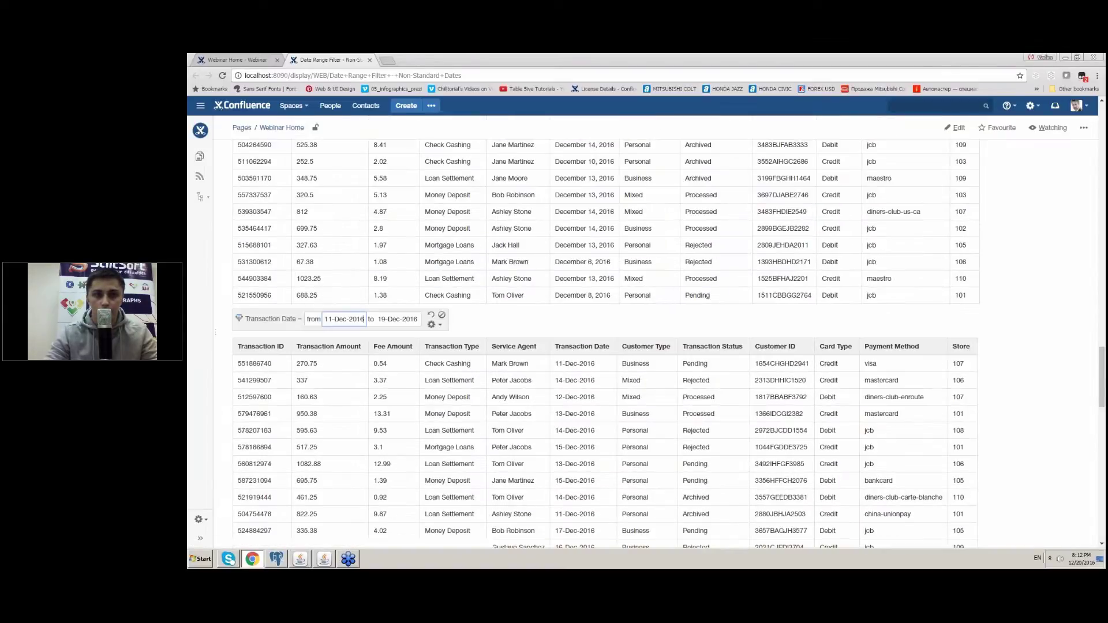
{"action": "left_click", "coordinate": [369, 59]}
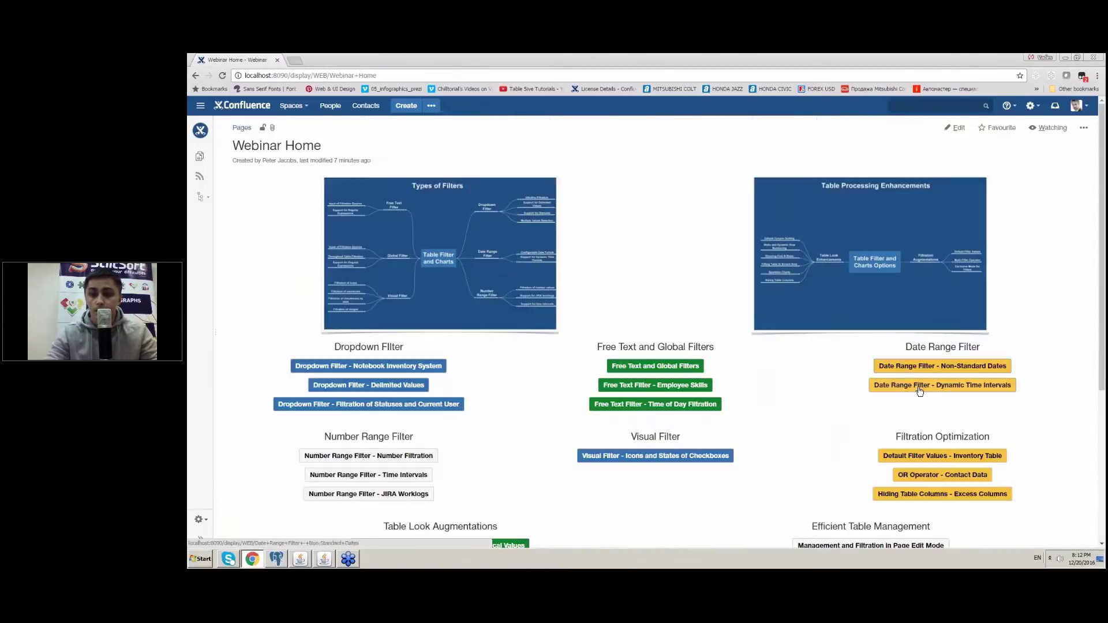
{"action": "left_click", "coordinate": [915, 386]}
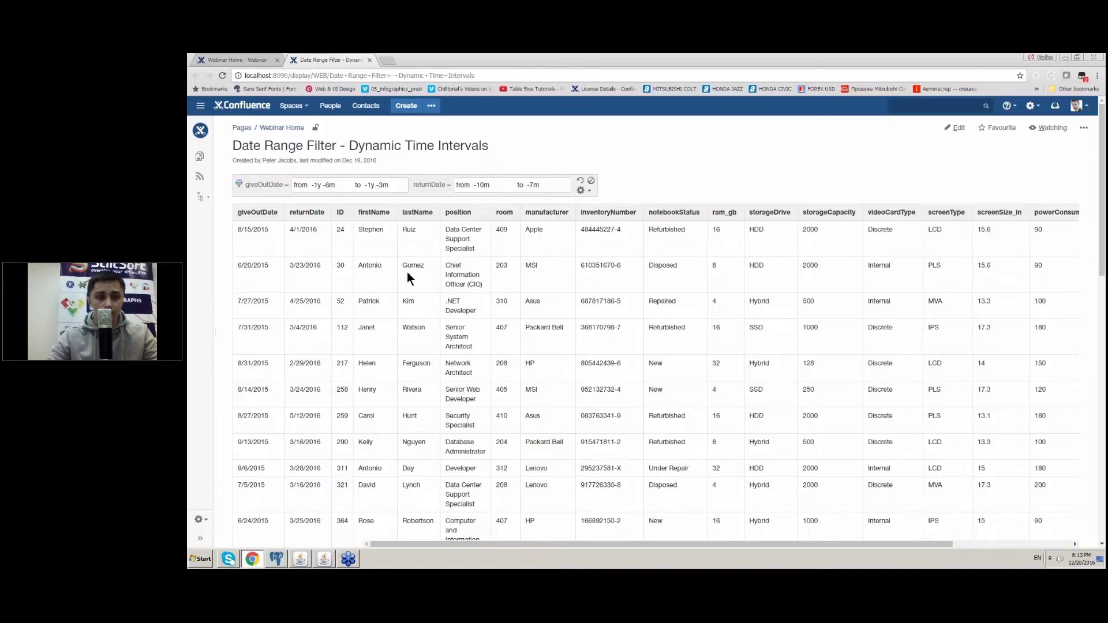
Change the start of the giveOutDate range to -1y -5m and replace it with the calendar date 7/20/2015
{"action": "double_click", "coordinate": [332, 185]}
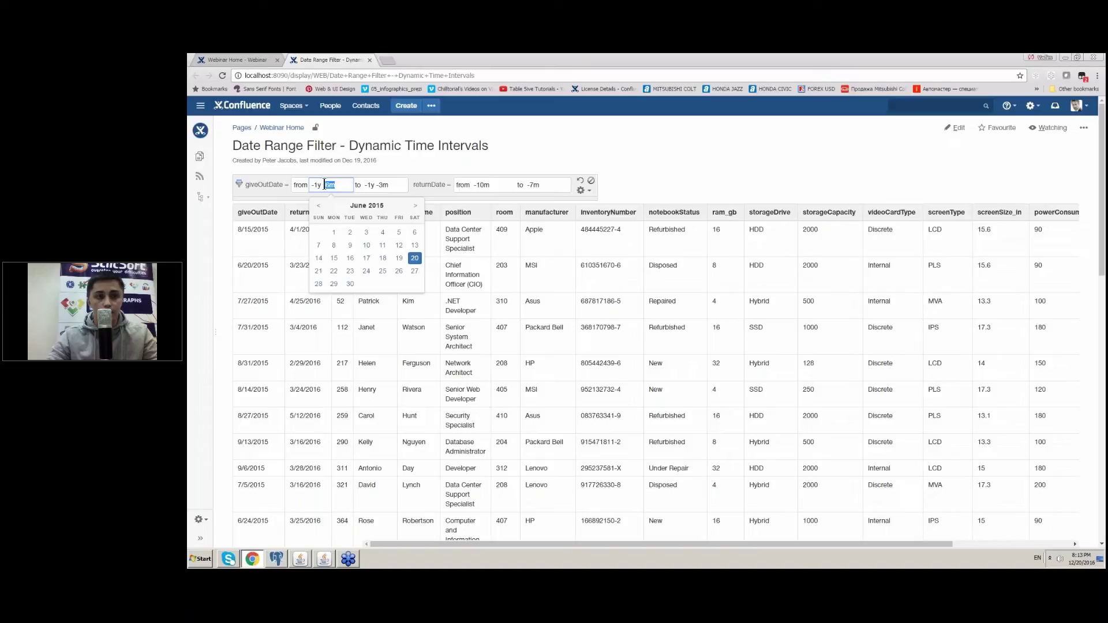
{"action": "key", "text": "BackSpace"}
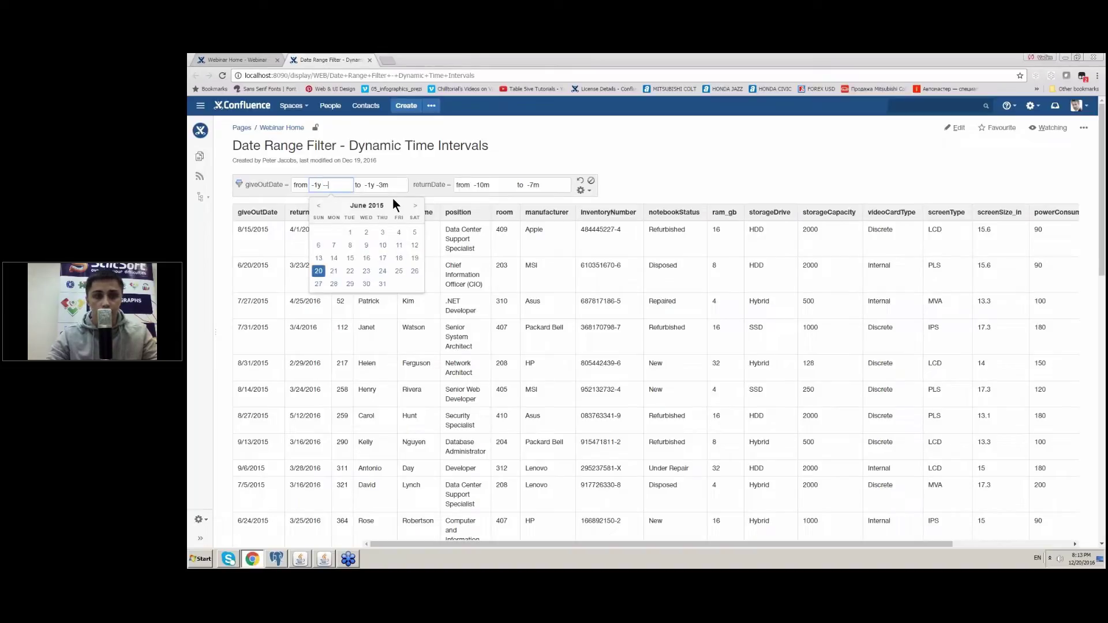
{"action": "type", "text": "5m"}
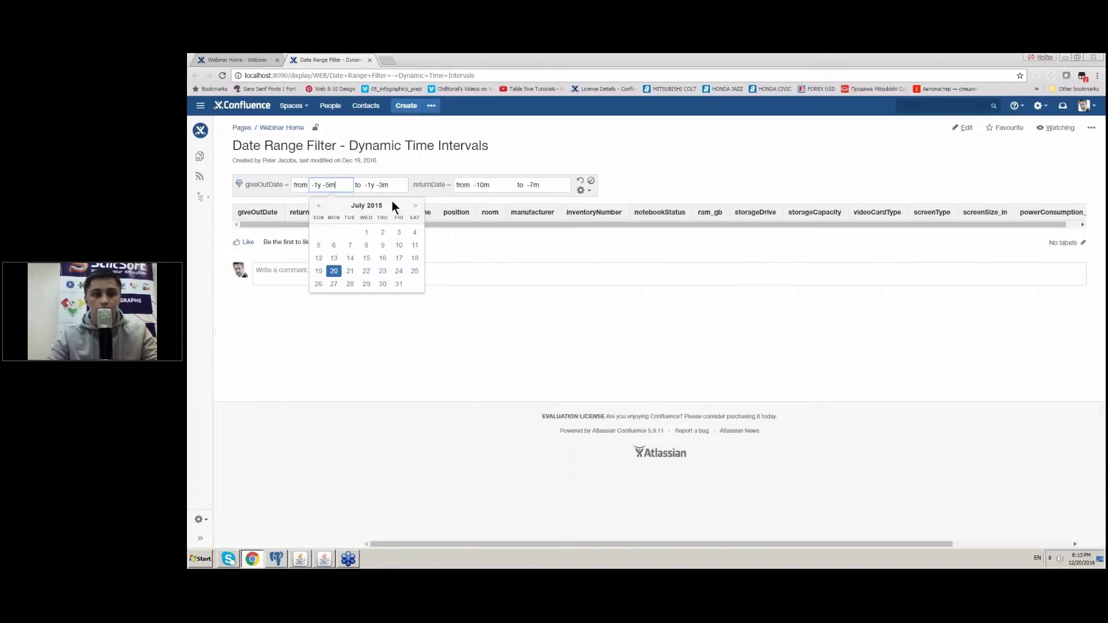
{"action": "left_click", "coordinate": [334, 271]}
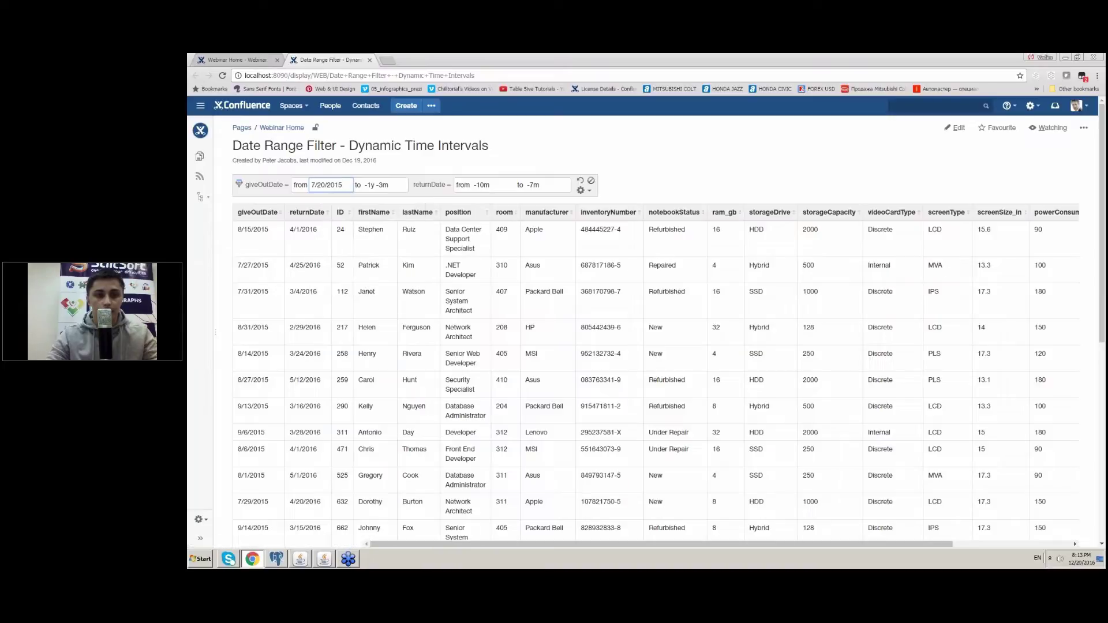
Filter giveOutDate by the relative interval from -1y -5m to -1y -4m
{"action": "key", "text": "ctrl+a"}
{"action": "key", "text": "BackSpace"}
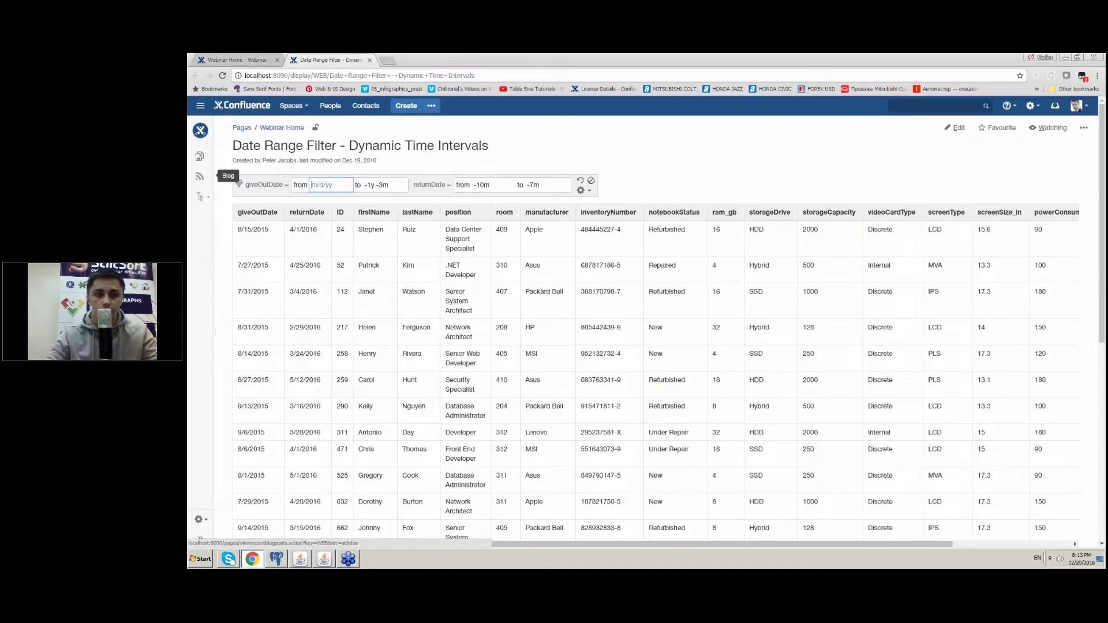
{"action": "type", "text": "-1y -5"}
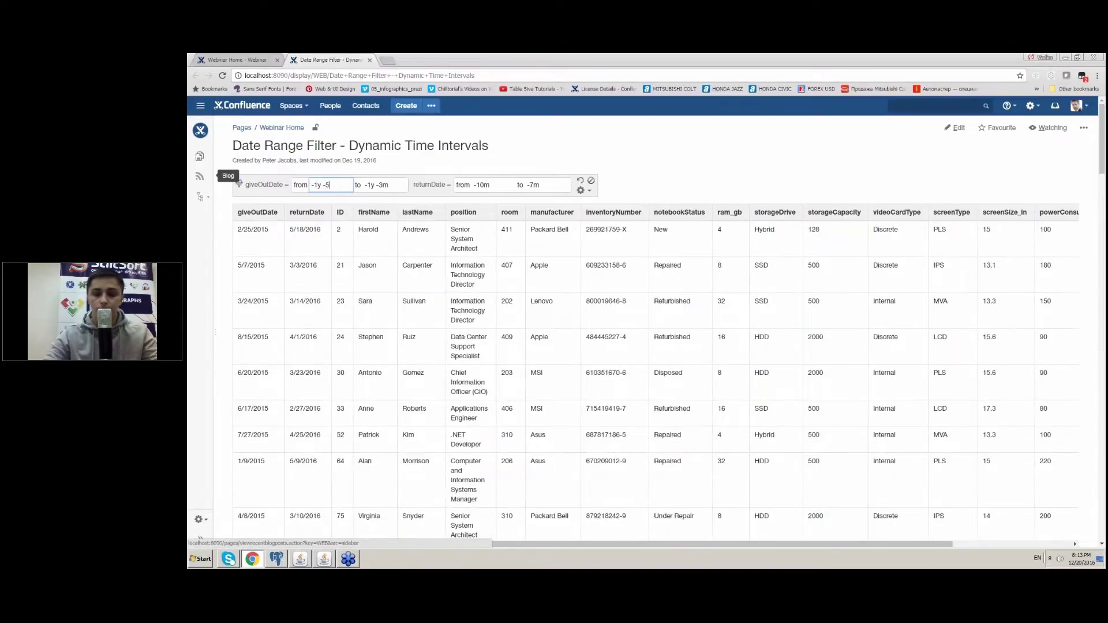
{"action": "type", "text": "m"}
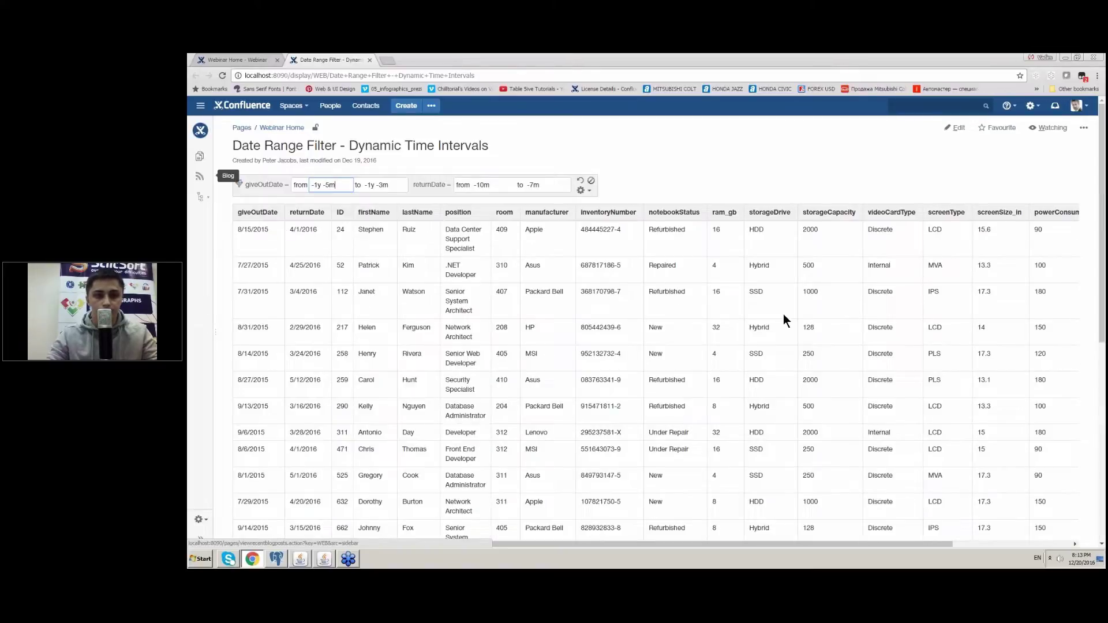
{"action": "double_click", "coordinate": [380, 185]}
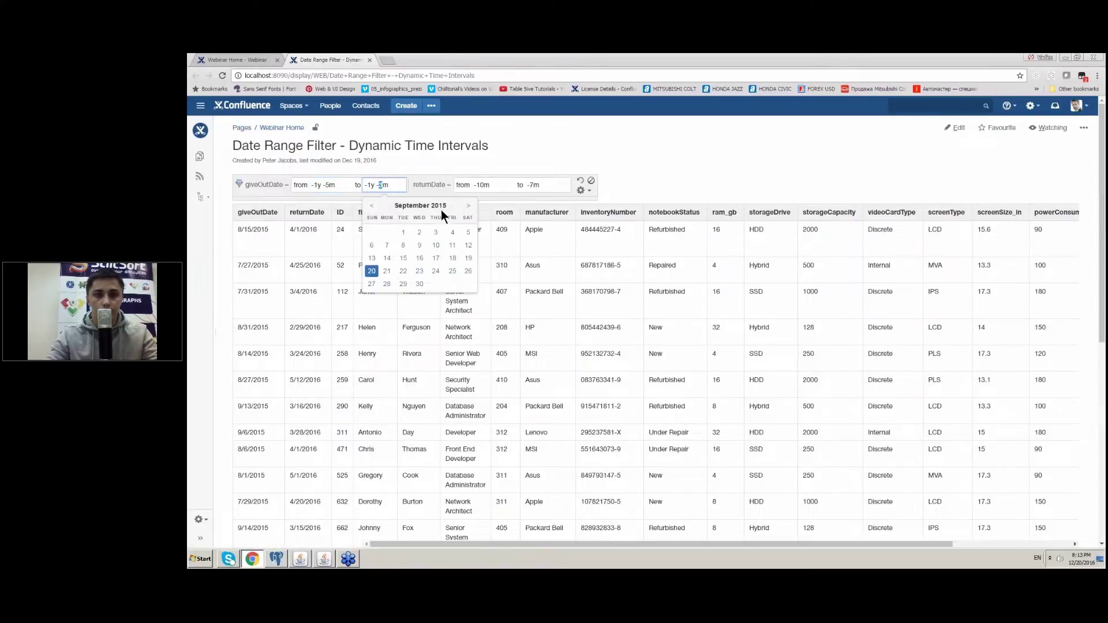
{"action": "type", "text": "4"}
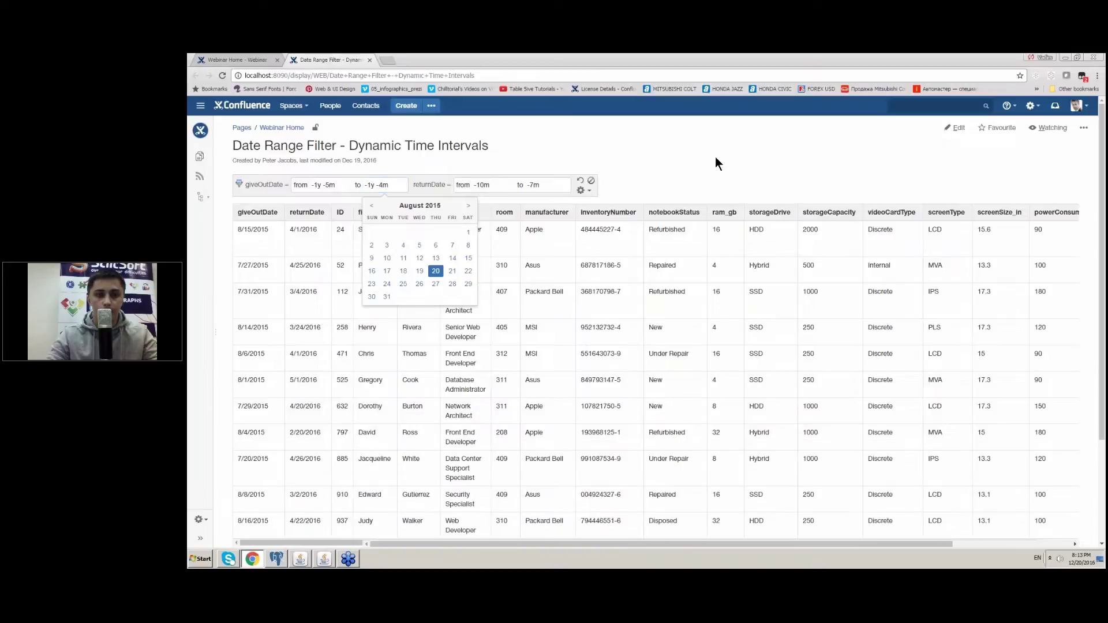
{"action": "left_click", "coordinate": [715, 159]}
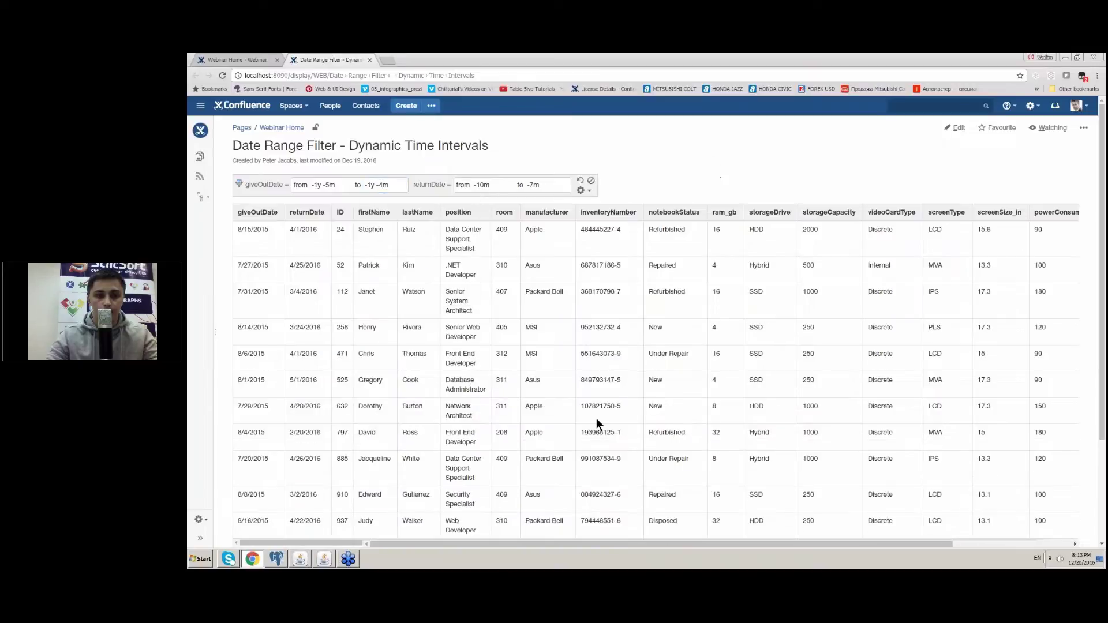
Set the start of the returnDate range to -11m and save the filter changes
{"action": "left_click", "coordinate": [496, 185]}
{"action": "key", "text": "BackSpace"}
{"action": "key", "text": "BackSpace"}
{"action": "type", "text": "1m"}
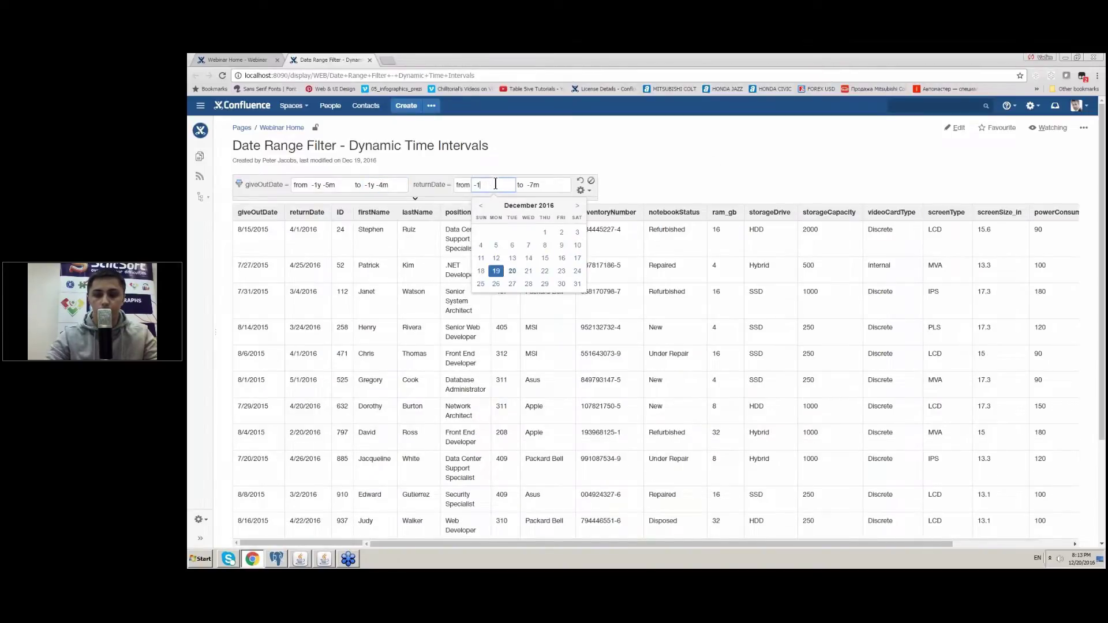
{"action": "left_click", "coordinate": [702, 179]}
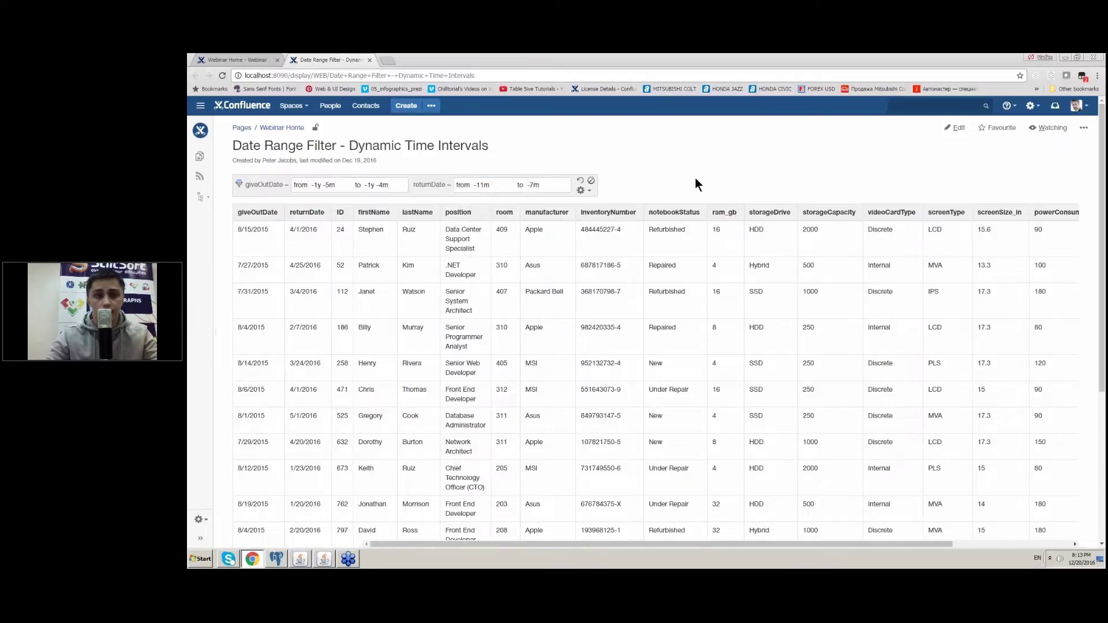
{"action": "left_click", "coordinate": [583, 189]}
{"action": "left_click", "coordinate": [587, 205]}
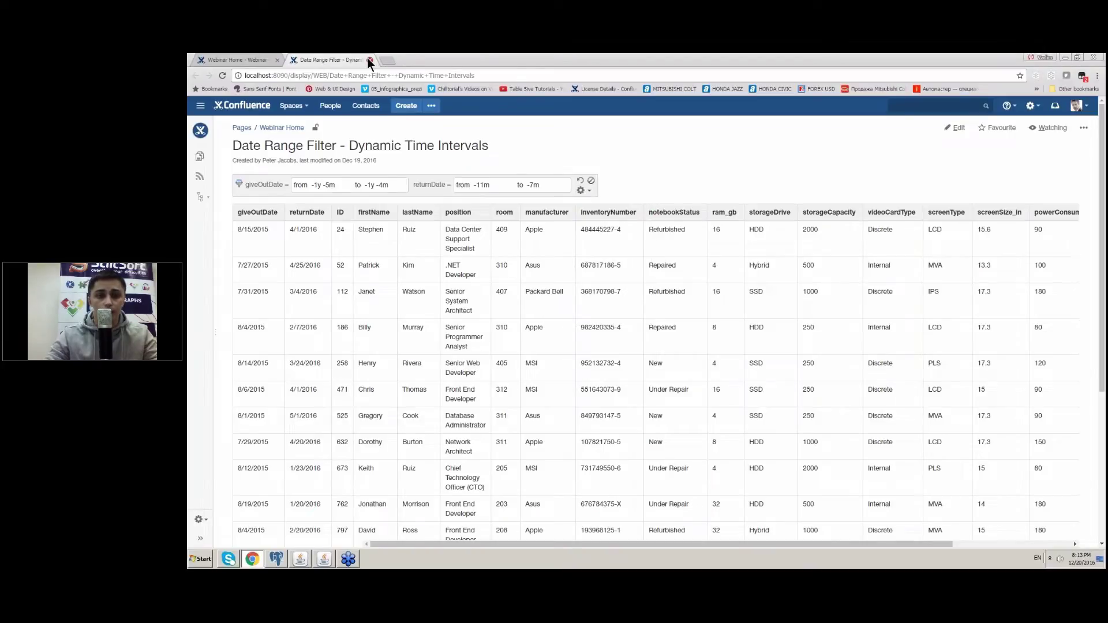
Close the Dynamic Time Intervals page and open Number Range Filter - Number Filtration from Webinar Home in a new browser tab
{"action": "left_click", "coordinate": [369, 59]}
{"action": "scroll", "coordinate": [671, 169], "scroll_direction": "down", "scroll_amount": 3}
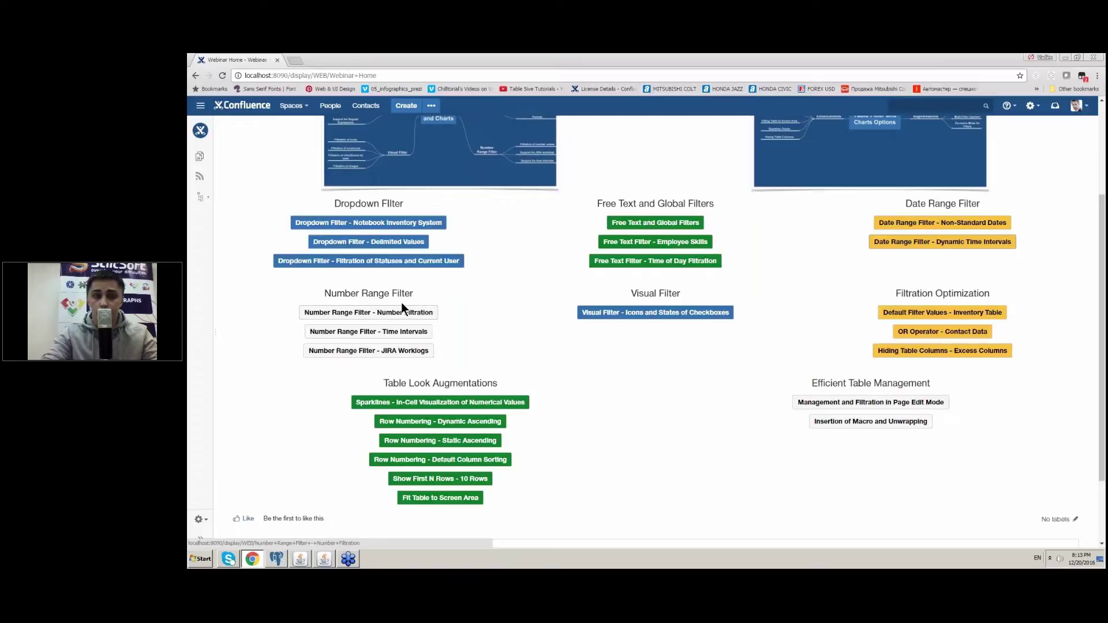
{"action": "right_click", "coordinate": [376, 317]}
{"action": "key", "text": "t"}
{"action": "left_click", "coordinate": [338, 59]}
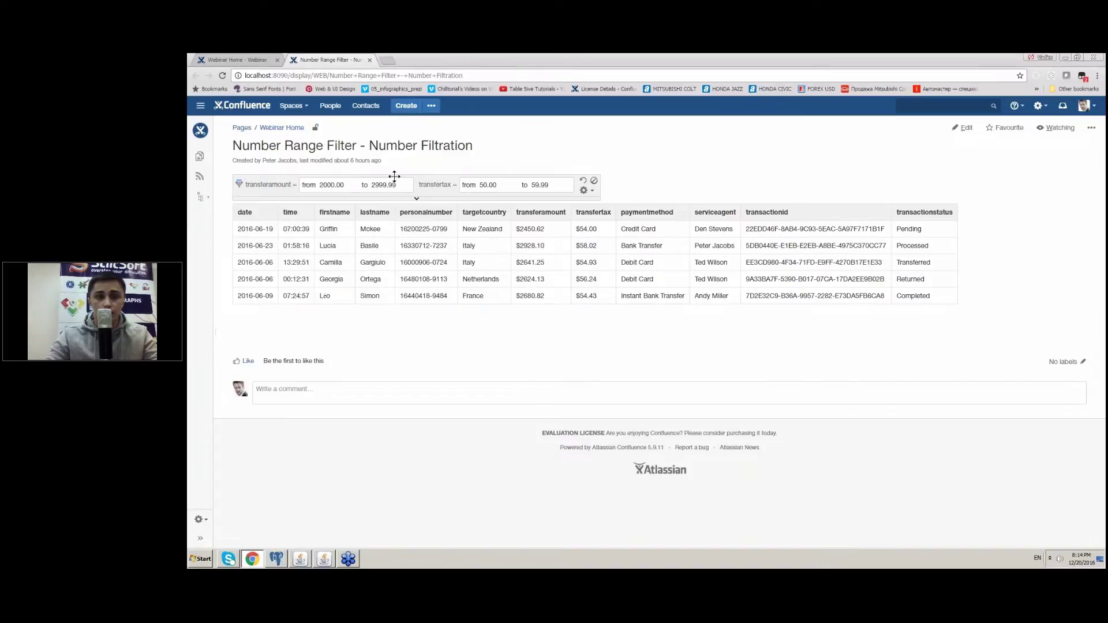
Filter transferamount from 1500.00 to 3500.99
{"action": "left_click", "coordinate": [327, 185]}
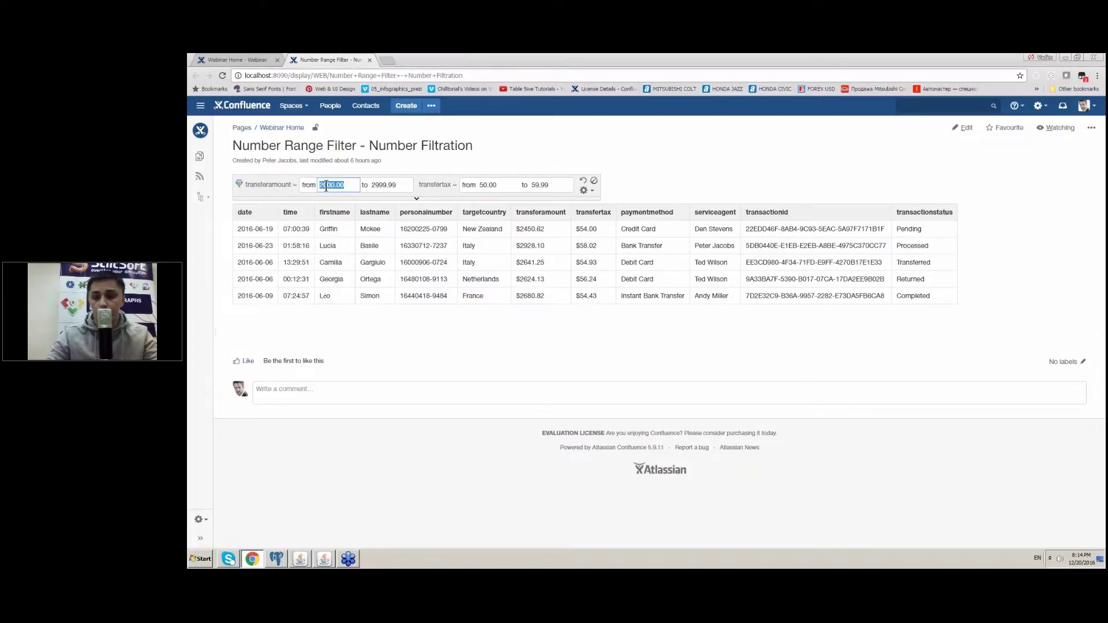
{"action": "type", "text": "1500"}
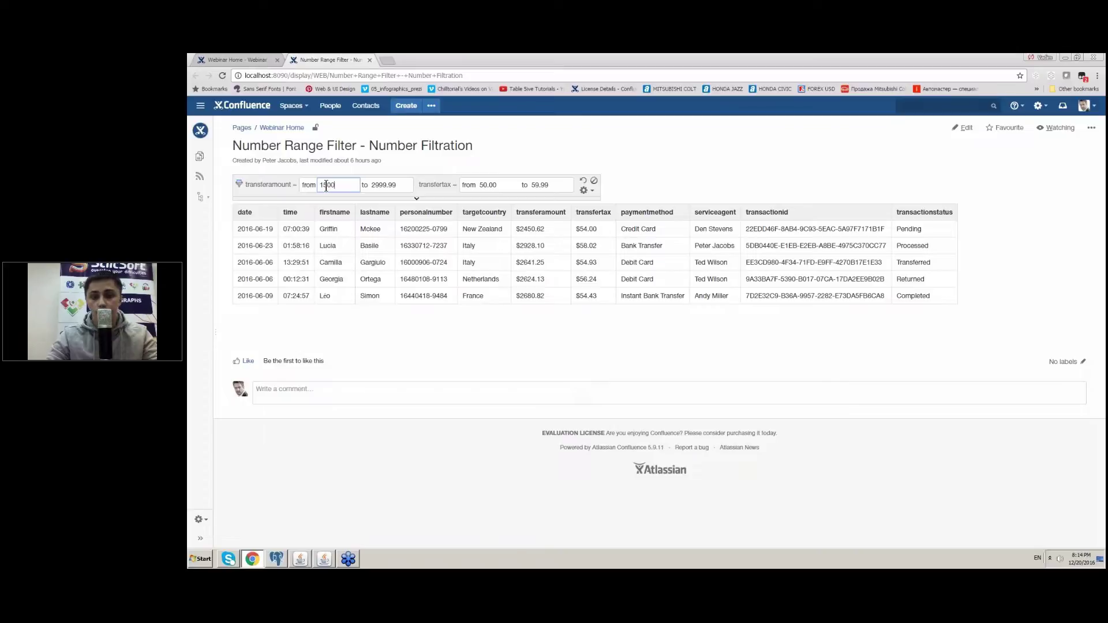
{"action": "type", "text": ".00"}
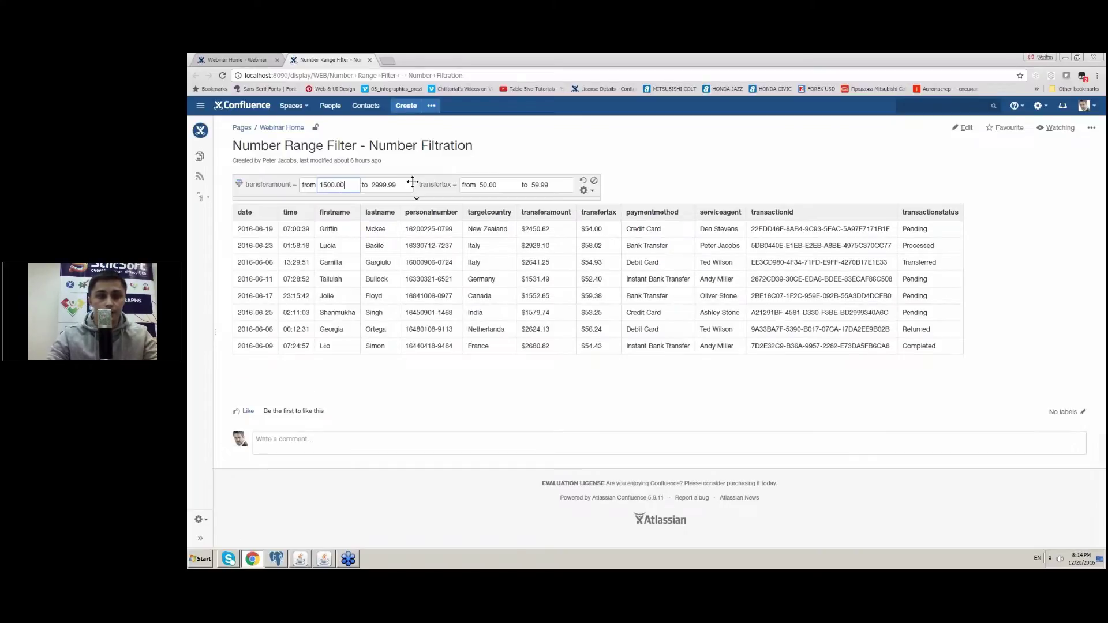
{"action": "left_click", "coordinate": [372, 185]}
{"action": "type", "text": "3500"}
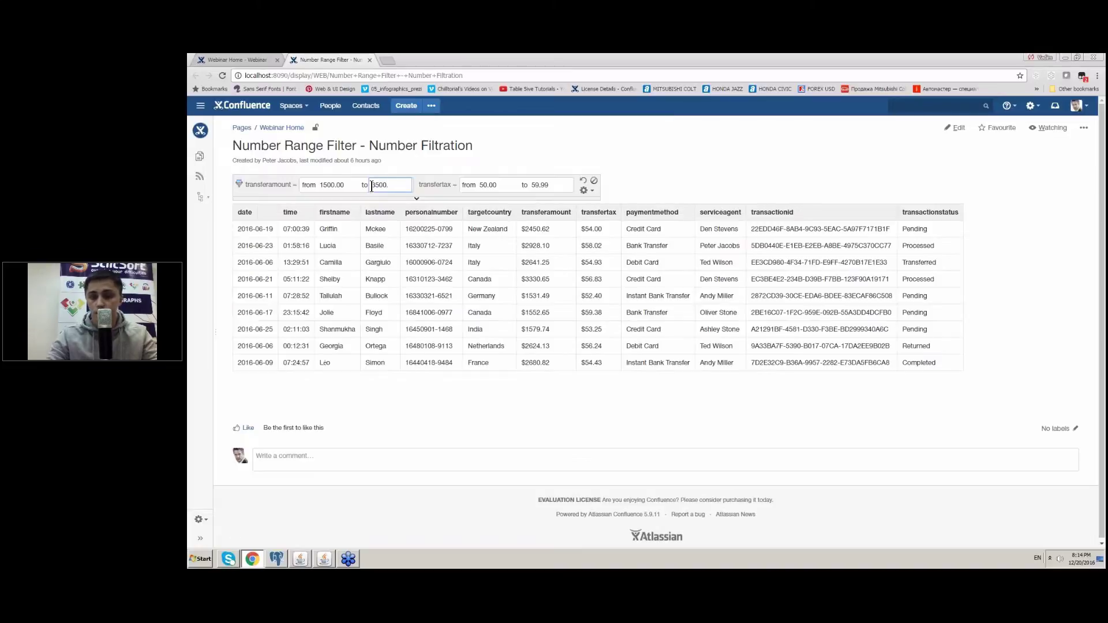
{"action": "type", "text": ".99"}
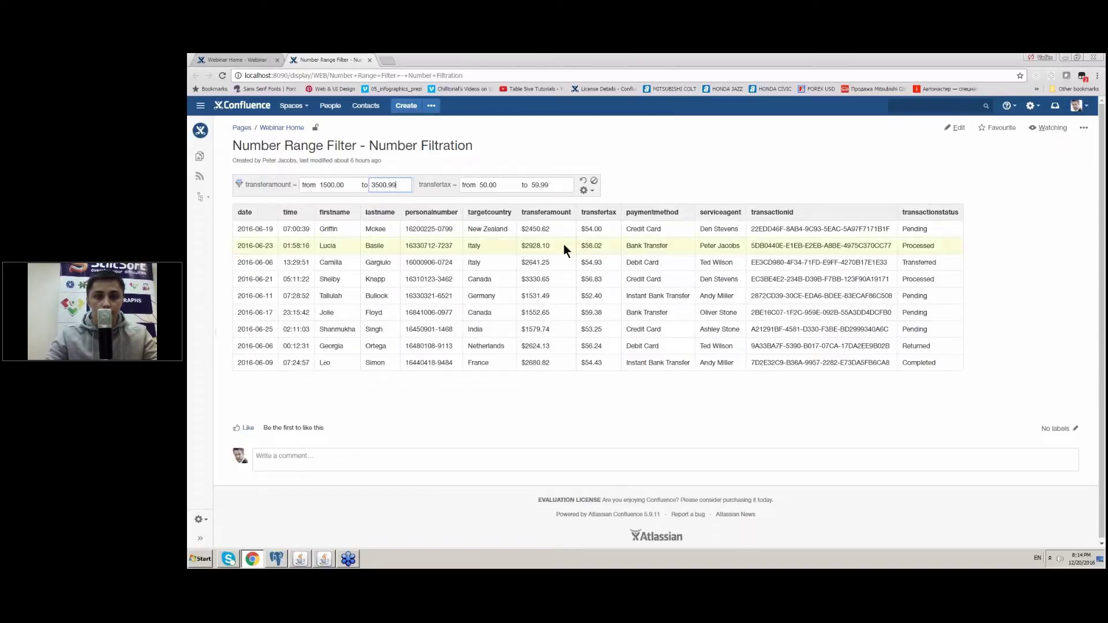
Set the start of the transfertax range to 40.00 and check the actions available for the filter
{"action": "double_click", "coordinate": [482, 185]}
{"action": "type", "text": "40.00"}
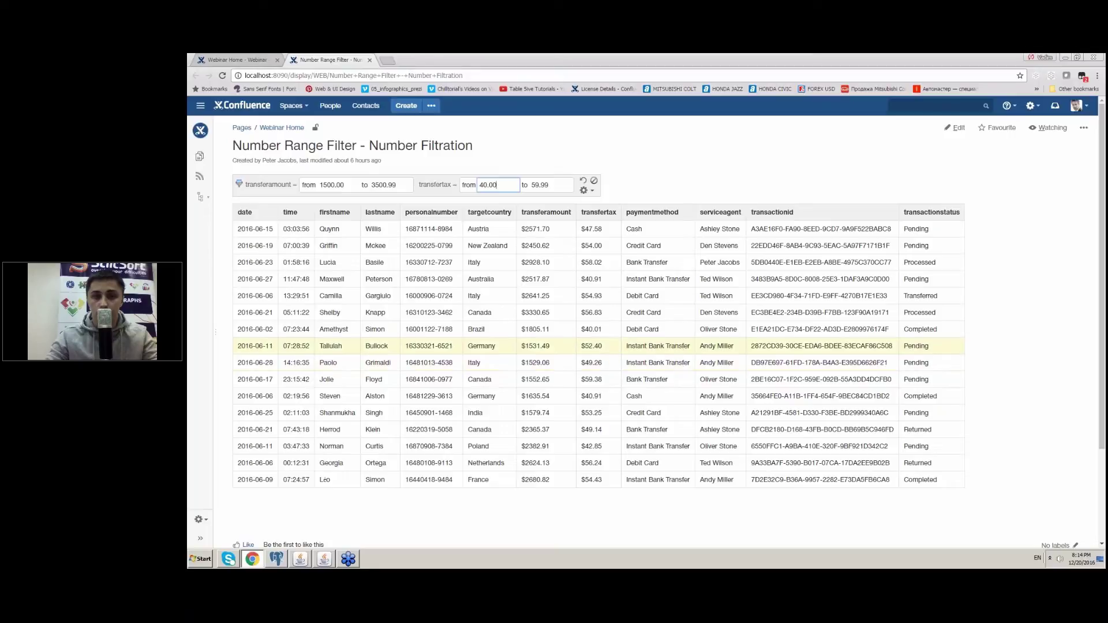
{"action": "left_click", "coordinate": [584, 190]}
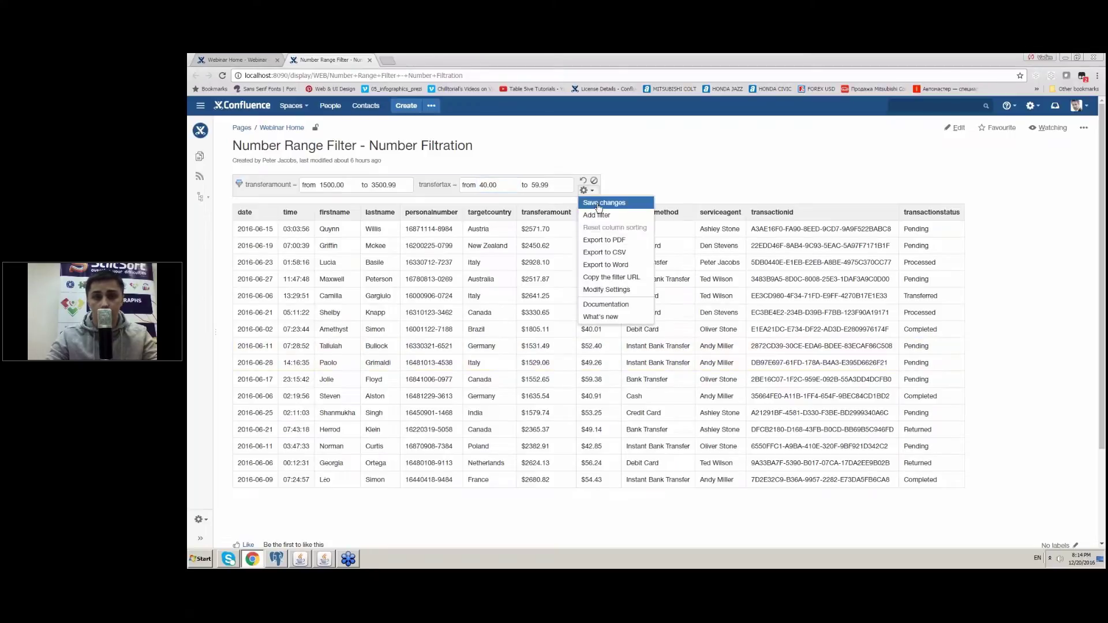
{"action": "left_click", "coordinate": [584, 191]}
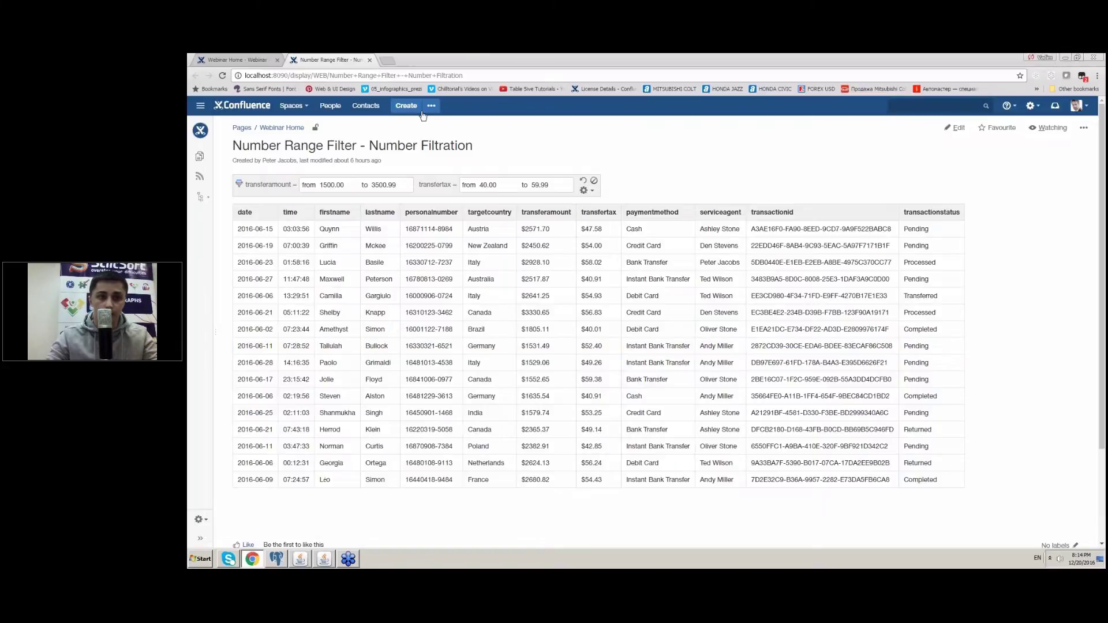
Close the Number Filtration page and open Number Range Filter - Time Intervals from Webinar Home in a new browser tab
{"action": "left_click", "coordinate": [370, 60]}
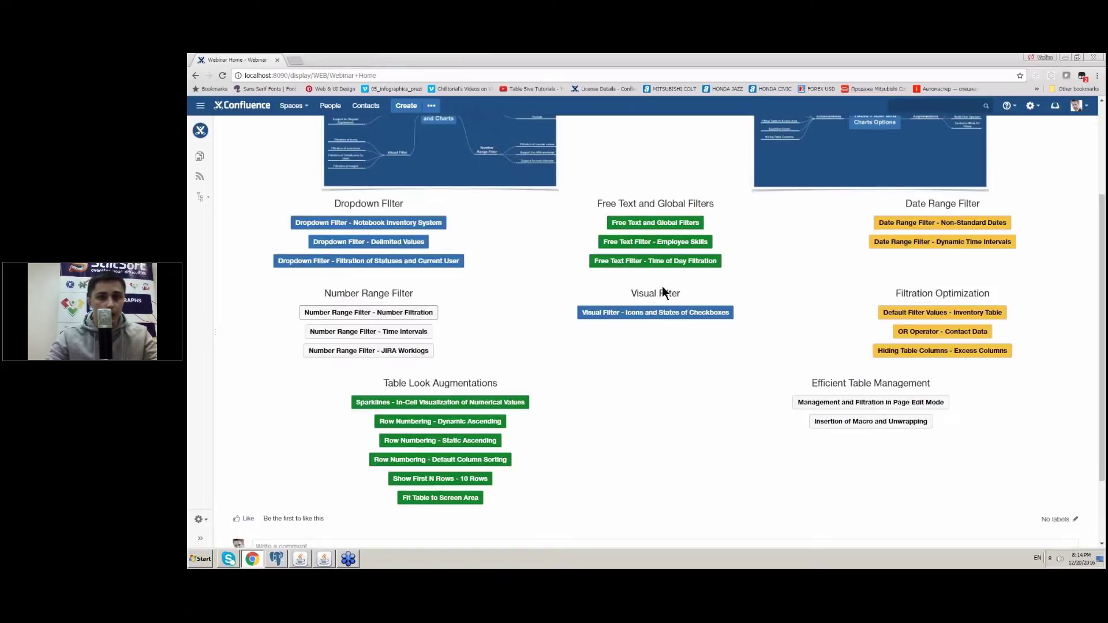
{"action": "right_click", "coordinate": [404, 331]}
{"action": "left_click", "coordinate": [419, 337]}
{"action": "left_click", "coordinate": [323, 58]}
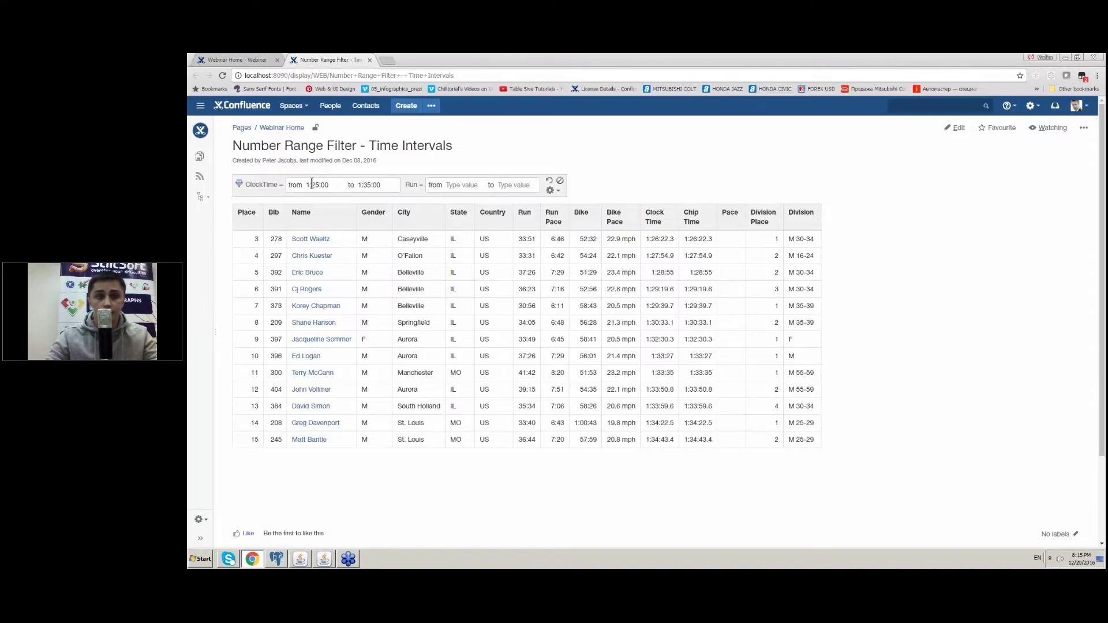
Set the start of the ClockTime range to 1:30:00
{"action": "left_click_drag", "start_coordinate": [328, 185], "coordinate": [315, 182]}
{"action": "key", "text": "End"}
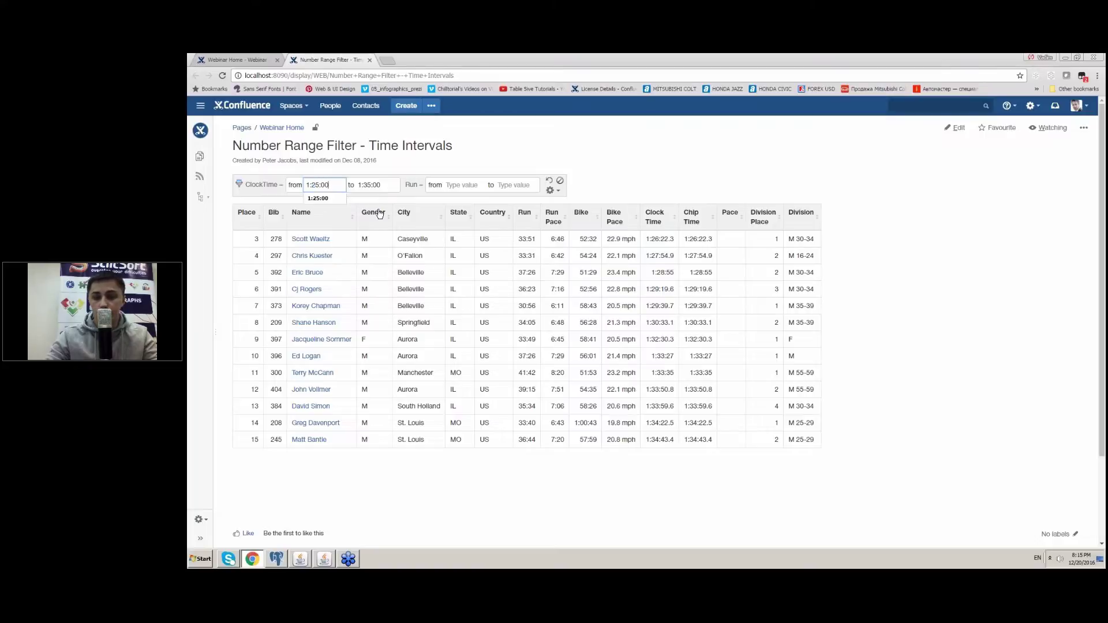
{"action": "type", "text": "3"}
{"action": "key", "text": "BackSpace"}
{"action": "key", "text": "BackSpace"}
{"action": "key", "text": "BackSpace"}
{"action": "key", "text": "BackSpace"}
{"action": "key", "text": "BackSpace"}
{"action": "key", "text": "BackSpace"}
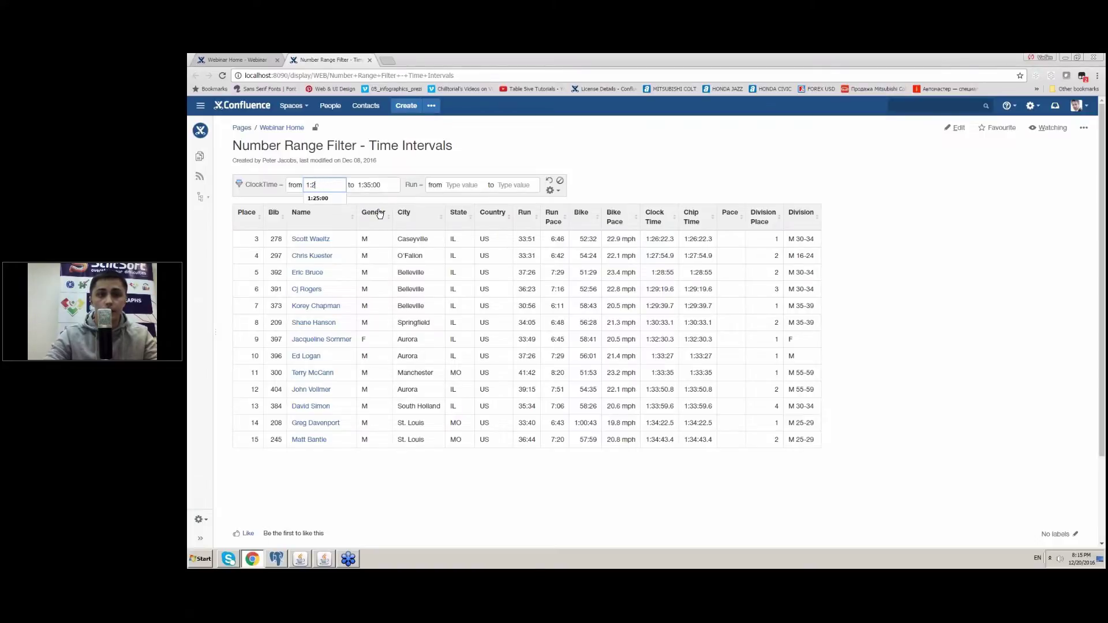
{"action": "type", "text": "30:00"}
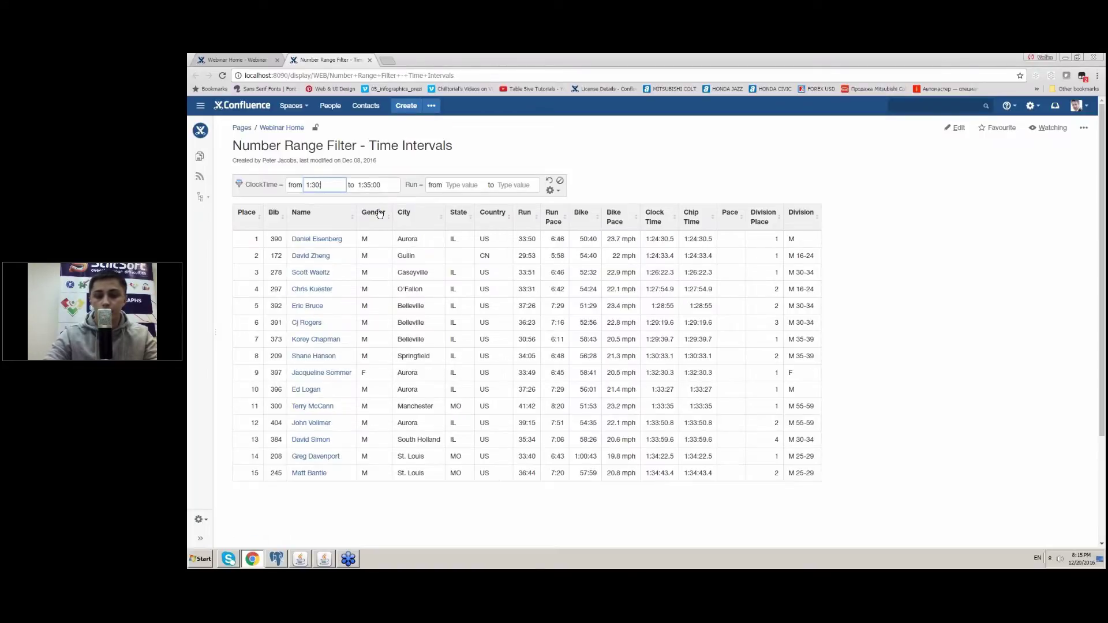
Set the end of the ClockTime range to 1:40:00 and look through the filtered rows
{"action": "left_click", "coordinate": [371, 186]}
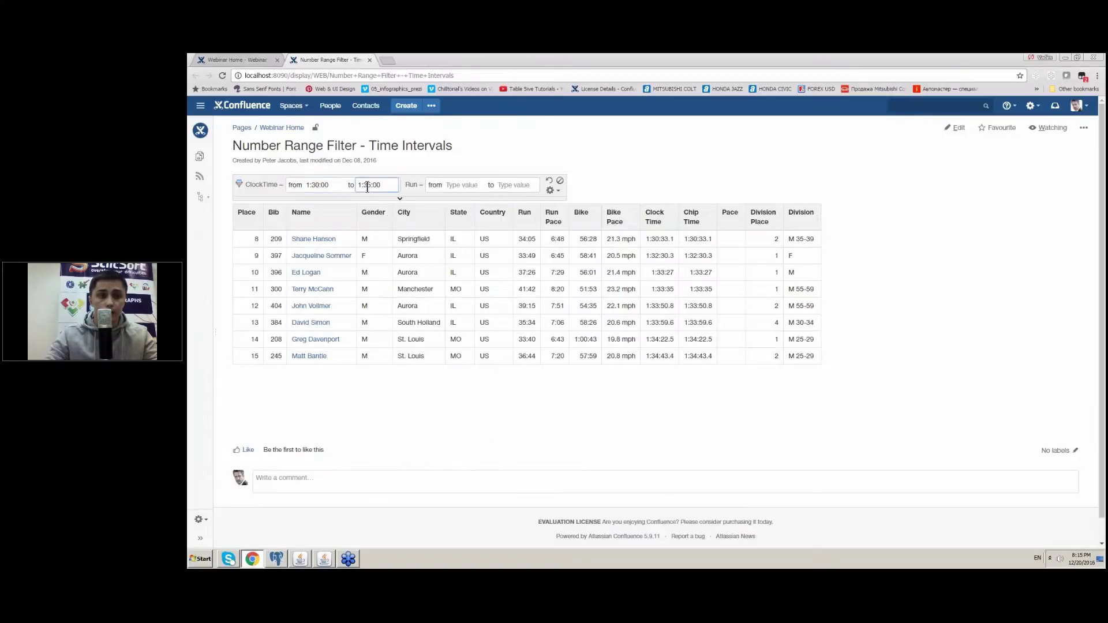
{"action": "key", "text": "BackSpace"}
{"action": "key", "text": "BackSpace"}
{"action": "type", "text": "40"}
{"action": "left_click", "coordinate": [717, 170]}
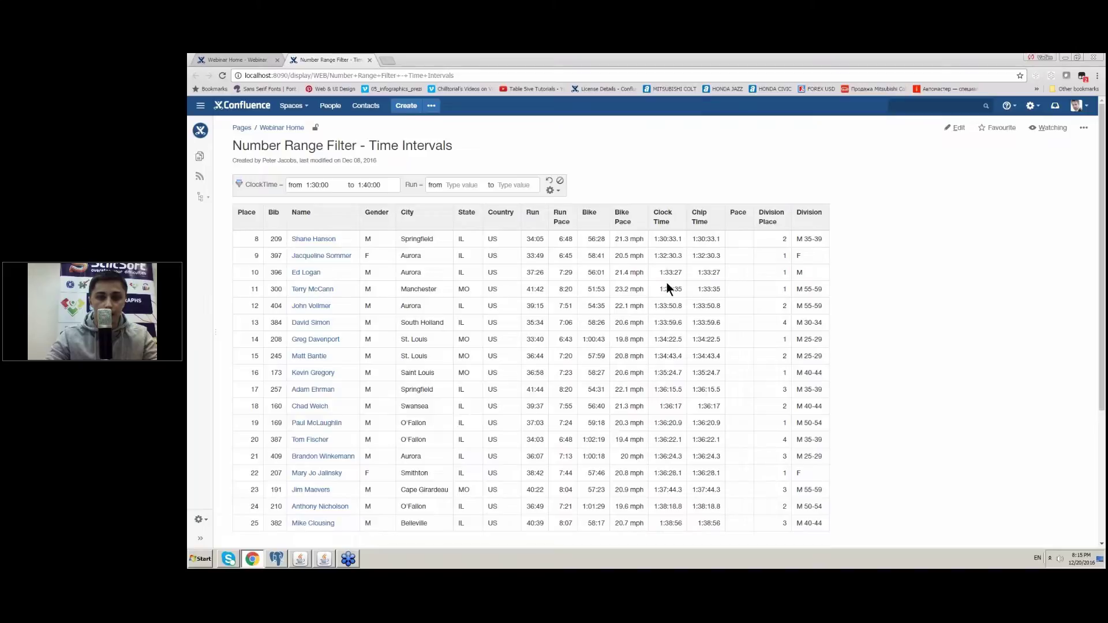
{"action": "scroll", "coordinate": [667, 283], "scroll_direction": "down", "scroll_amount": 2}
{"action": "scroll", "coordinate": [669, 300], "scroll_direction": "up", "scroll_amount": 2}
Narrow the ClockTime filter by setting the end of its range to 1:33:00
{"action": "double_click", "coordinate": [370, 185]}
{"action": "type", "text": "3"}
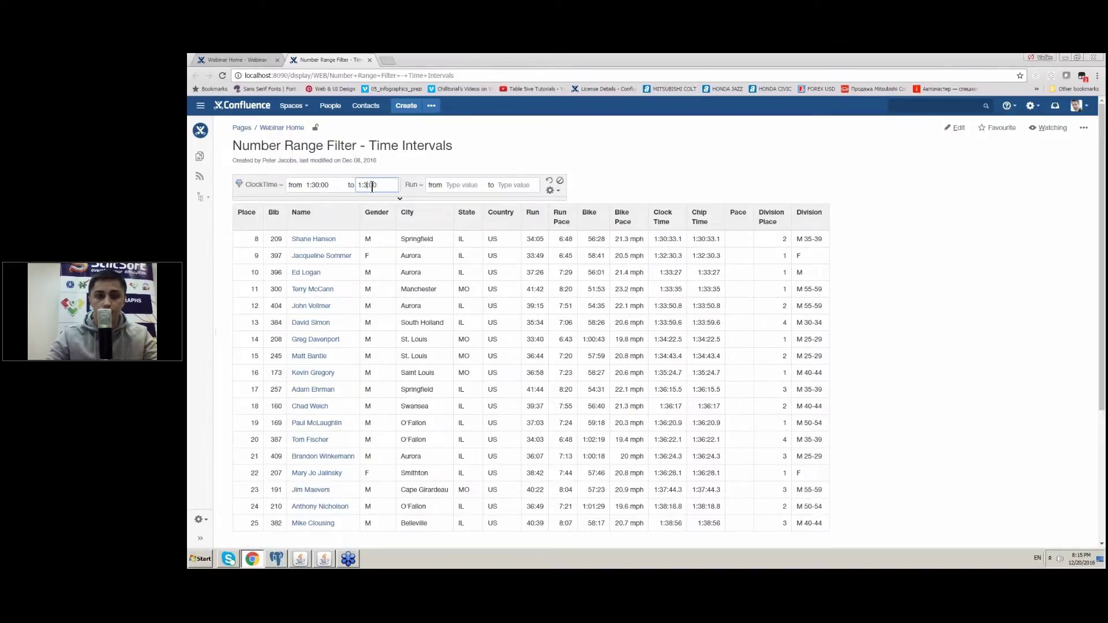
{"action": "type", "text": "3"}
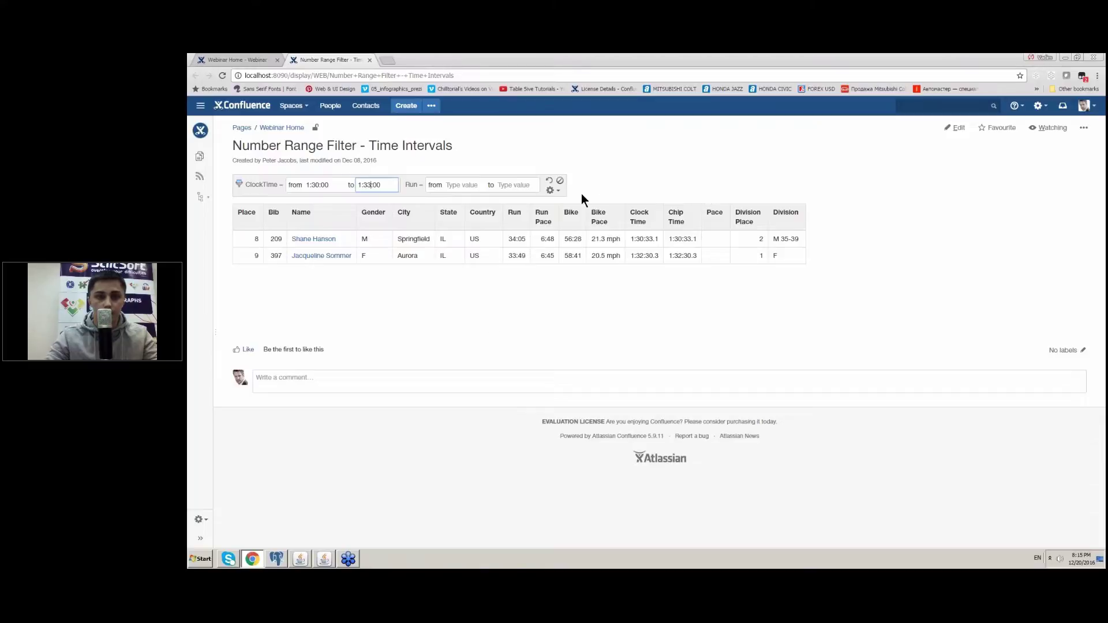
{"action": "left_click", "coordinate": [456, 185]}
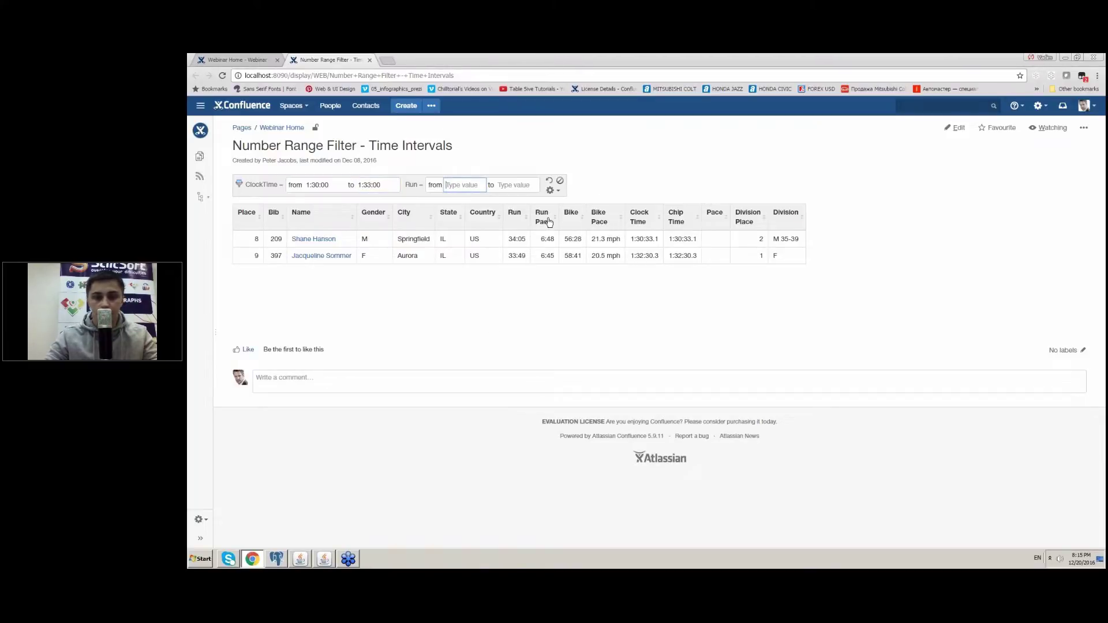
Clear both the start and end values of the ClockTime range
{"action": "left_click_drag", "start_coordinate": [382, 185], "coordinate": [304, 188]}
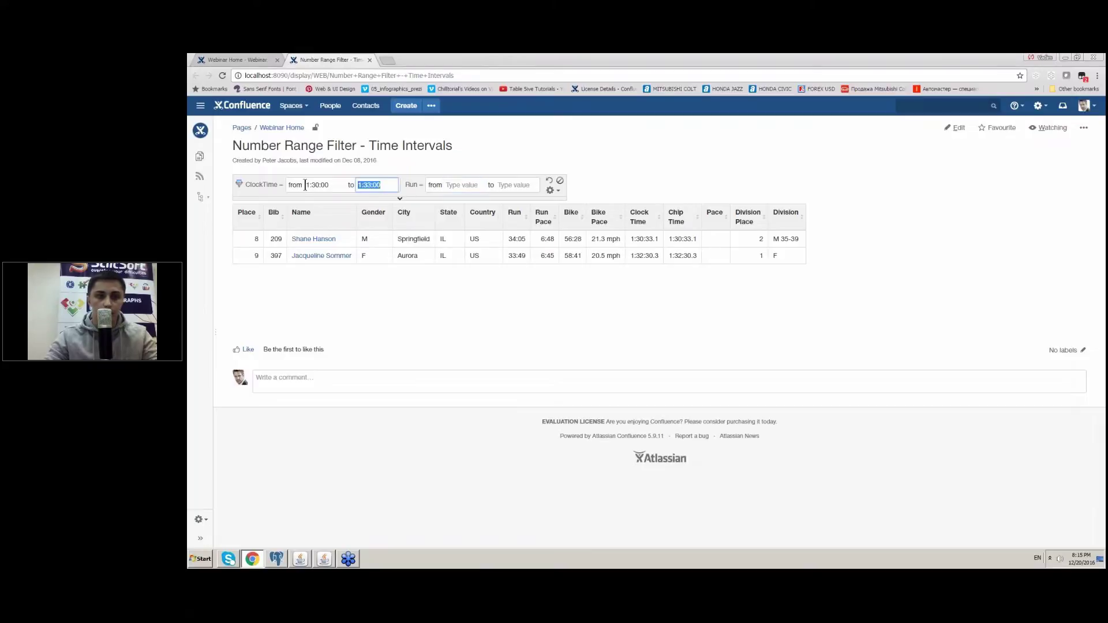
{"action": "key", "text": "BackSpace"}
{"action": "key", "text": "shift+Tab"}
{"action": "key", "text": "BackSpace"}
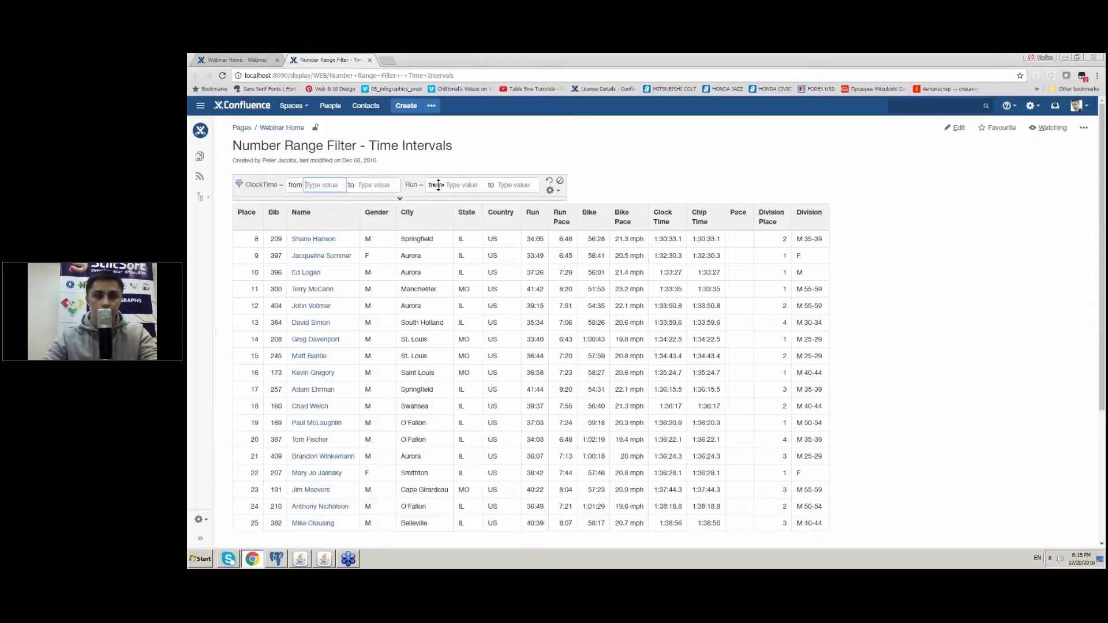
Try to filter Run from 6.45 to 7:30, and clear both limits again
{"action": "left_click", "coordinate": [438, 184]}
{"action": "type", "text": "6"}
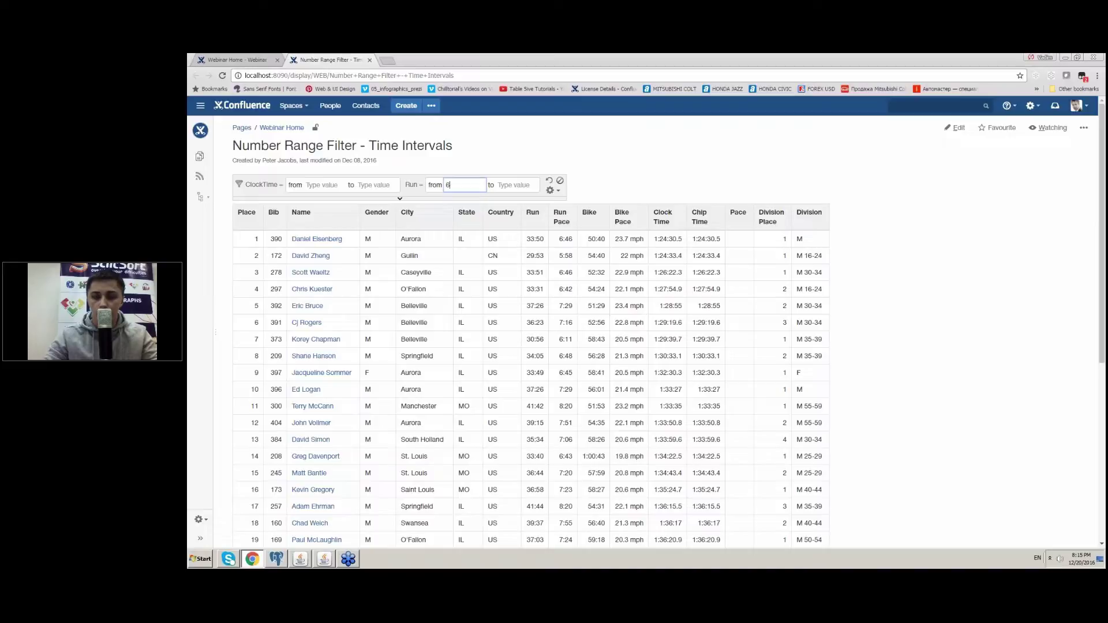
{"action": "type", "text": ".45"}
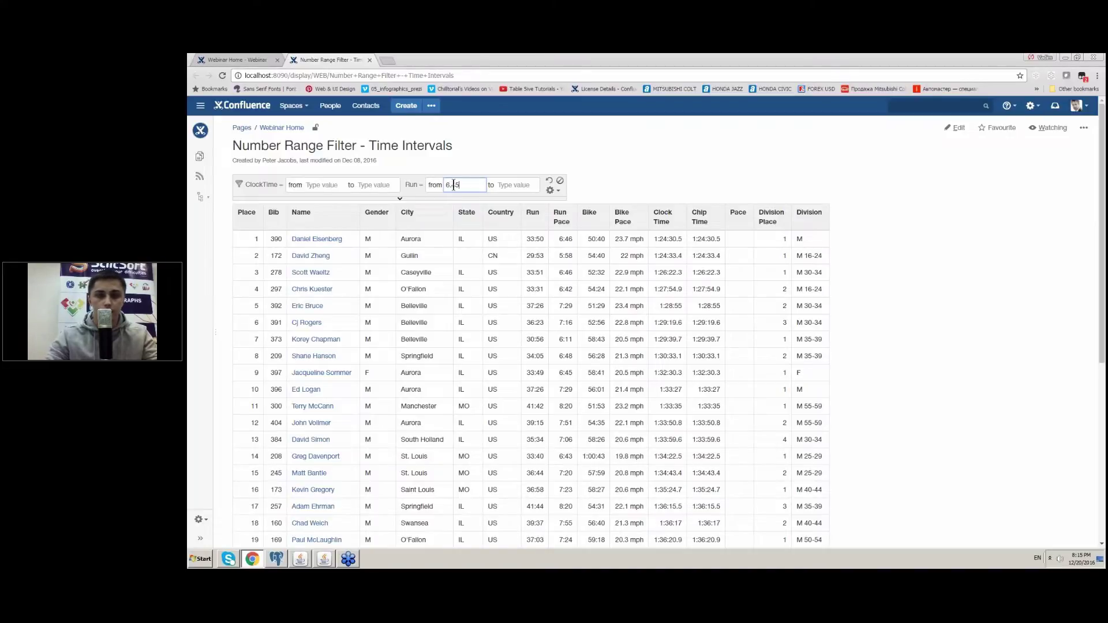
{"action": "left_click", "coordinate": [511, 184]}
{"action": "type", "text": "7"}
{"action": "type", "text": "."}
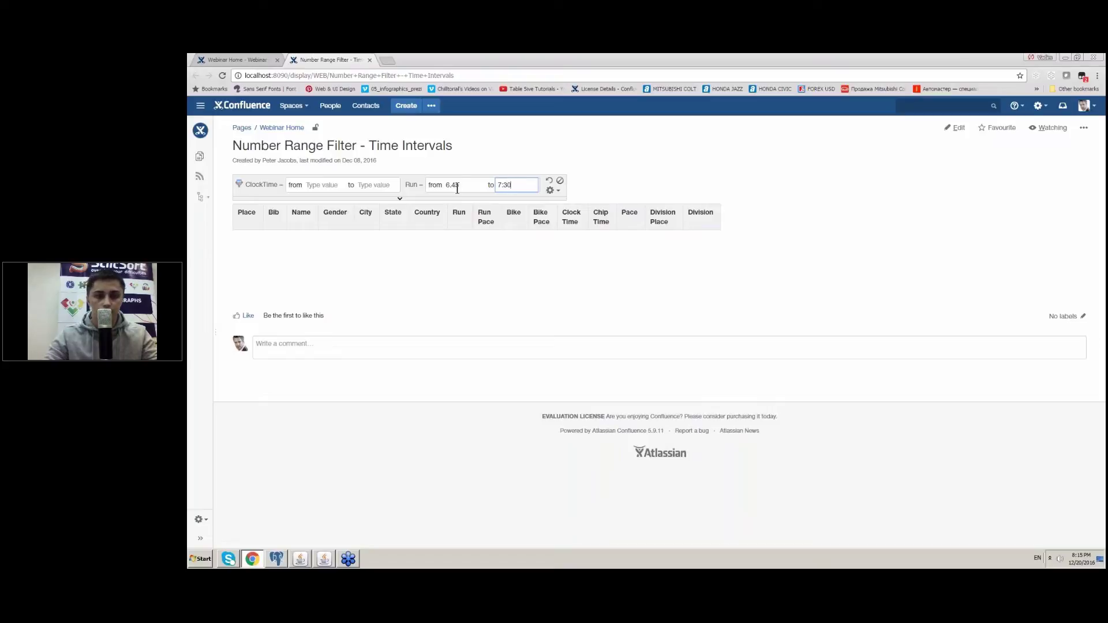
{"action": "left_click_drag", "start_coordinate": [462, 185], "coordinate": [431, 181]}
{"action": "key", "text": "BackSpace"}
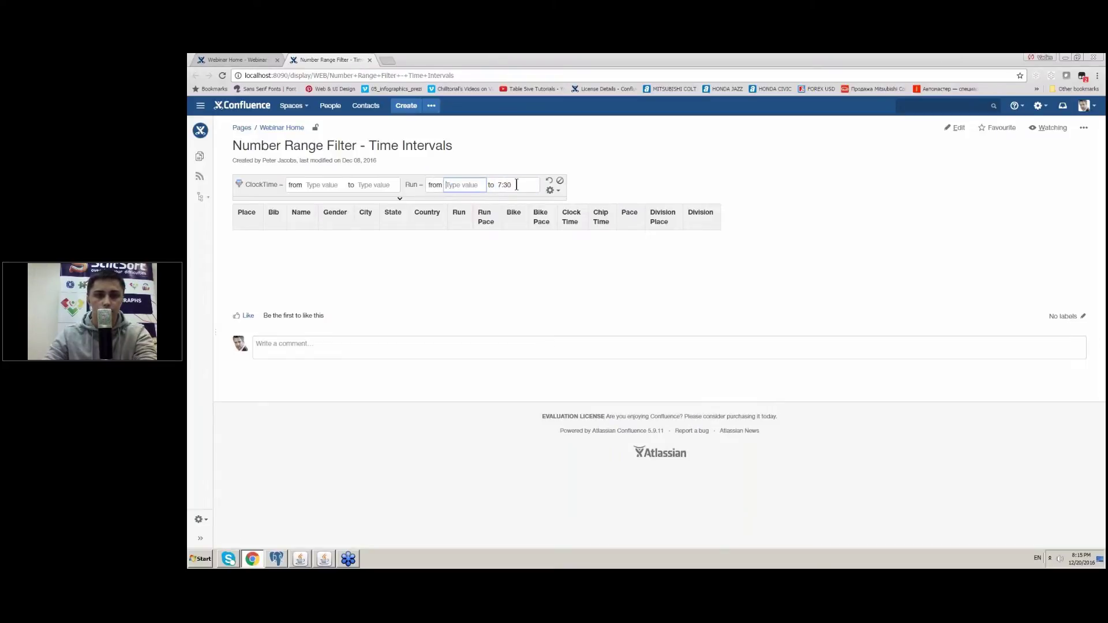
{"action": "double_click", "coordinate": [507, 185]}
{"action": "key", "text": "BackSpace"}
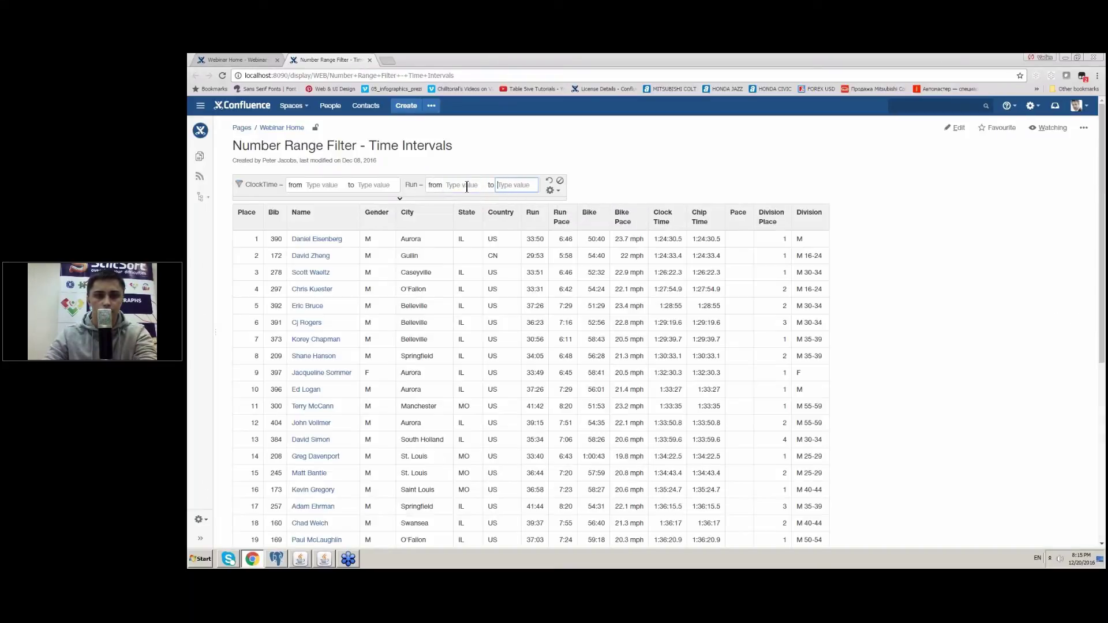
Filter Run from 30:00 to 33:00 and check the actions available for the filter
{"action": "left_click", "coordinate": [473, 186]}
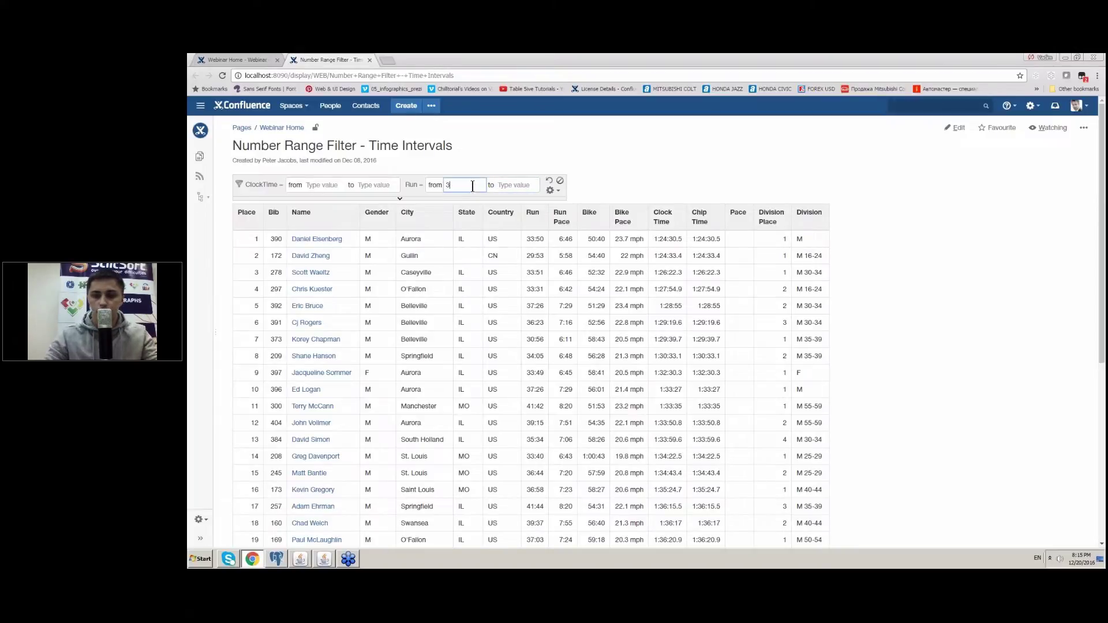
{"action": "type", "text": "30:00"}
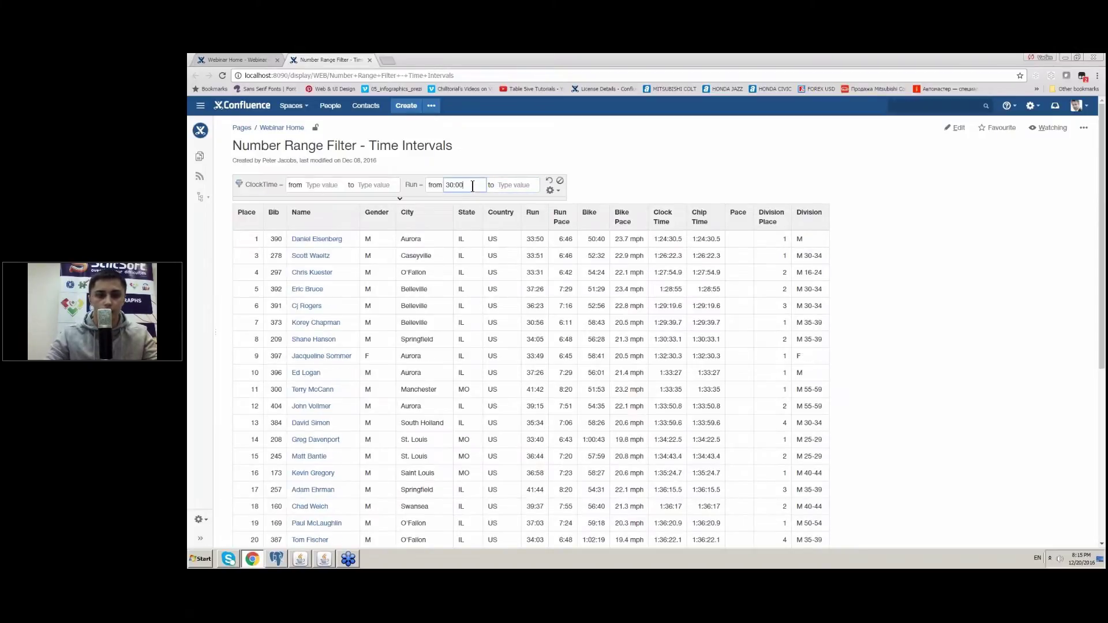
{"action": "left_click", "coordinate": [521, 184]}
{"action": "type", "text": "33:00"}
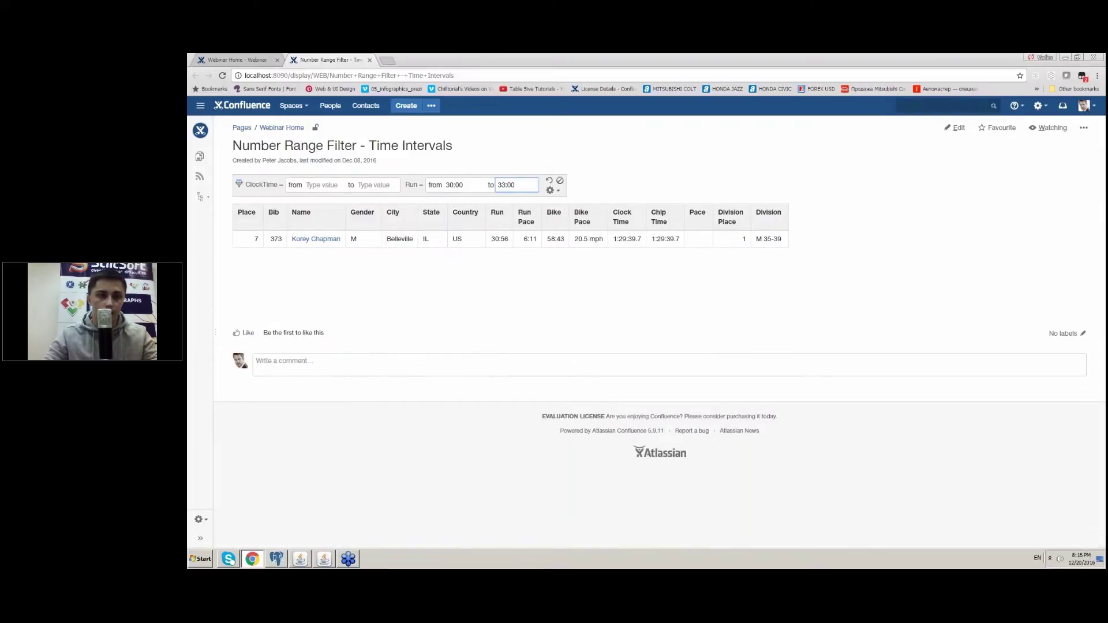
{"action": "left_click", "coordinate": [551, 191]}
{"action": "left_click", "coordinate": [565, 205]}
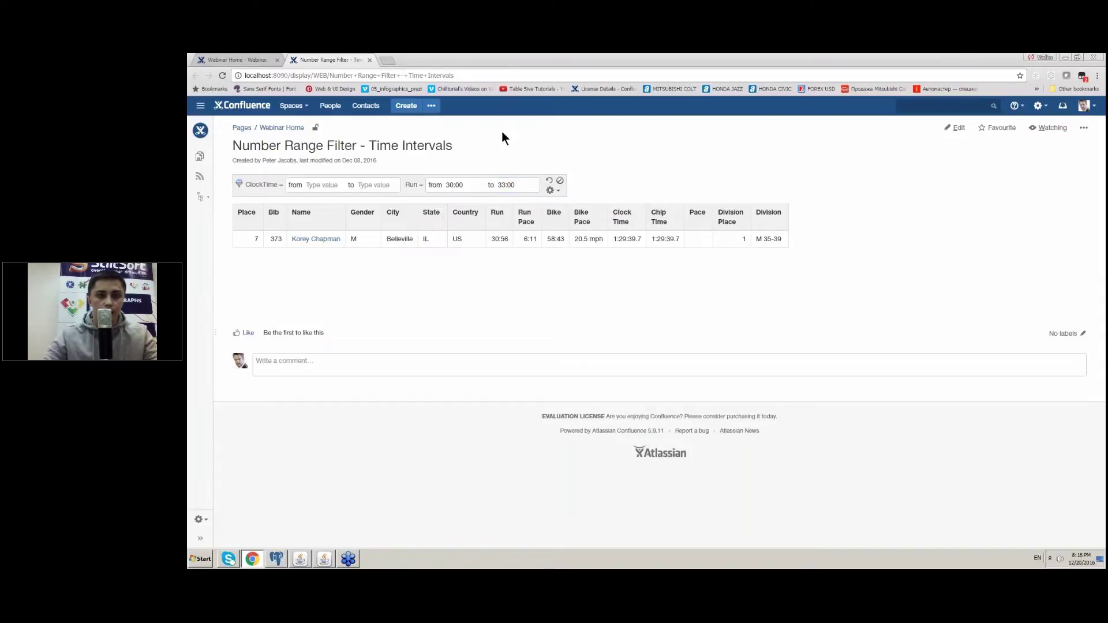
Close the Time Intervals page and try to open Number Range Filter - JIRA Worklogs from Webinar Home in a new browser tab
{"action": "left_click", "coordinate": [370, 60]}
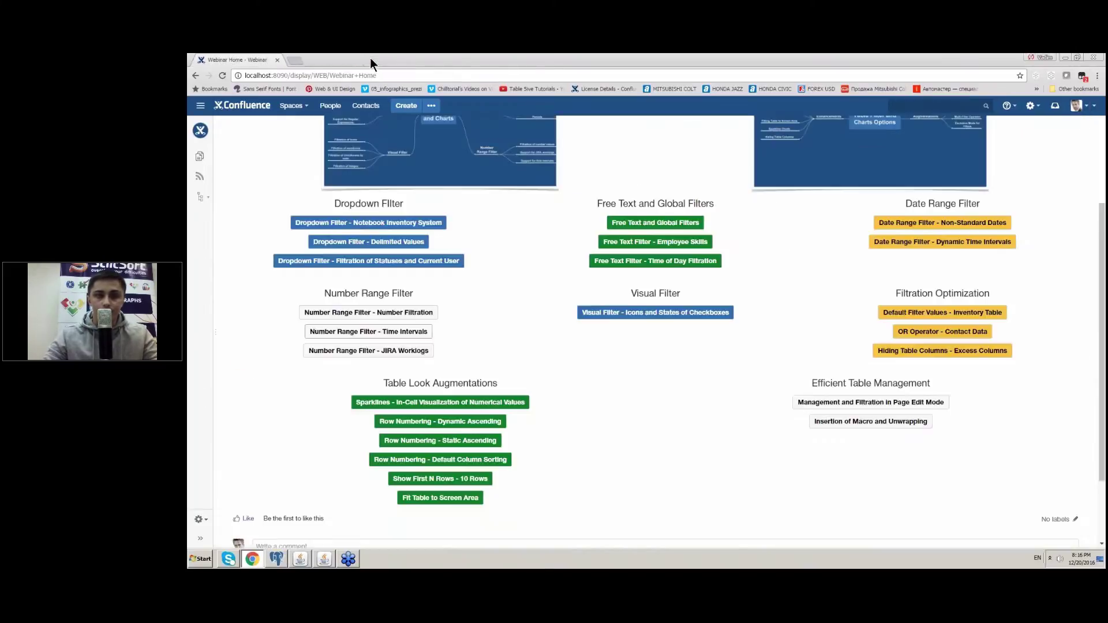
{"action": "right_click", "coordinate": [429, 351]}
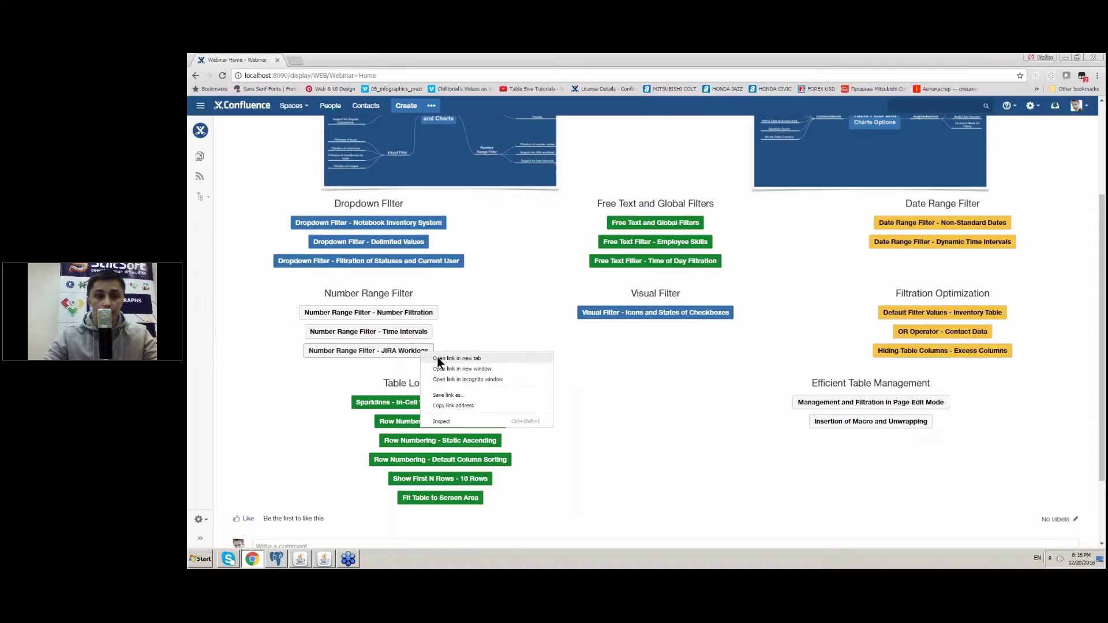
{"action": "left_click", "coordinate": [456, 358]}
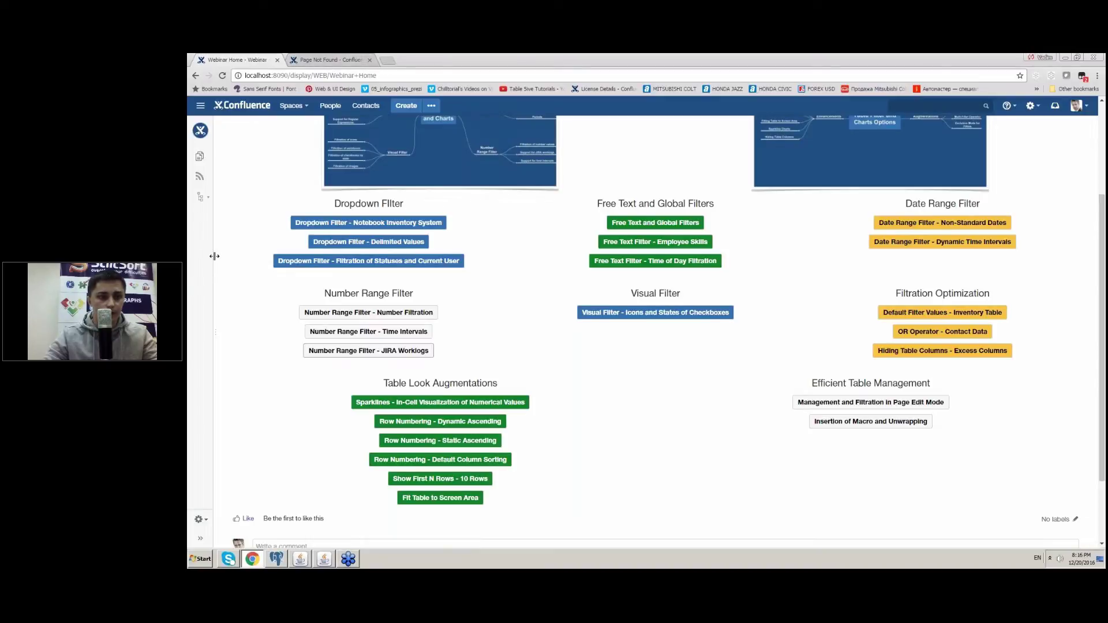
Open Number Range Filter - JIRA Worklogs from the space's page tree and collapse the sidebar
{"action": "left_click_drag", "start_coordinate": [214, 256], "coordinate": [346, 256]}
{"action": "left_click", "coordinate": [260, 404]}
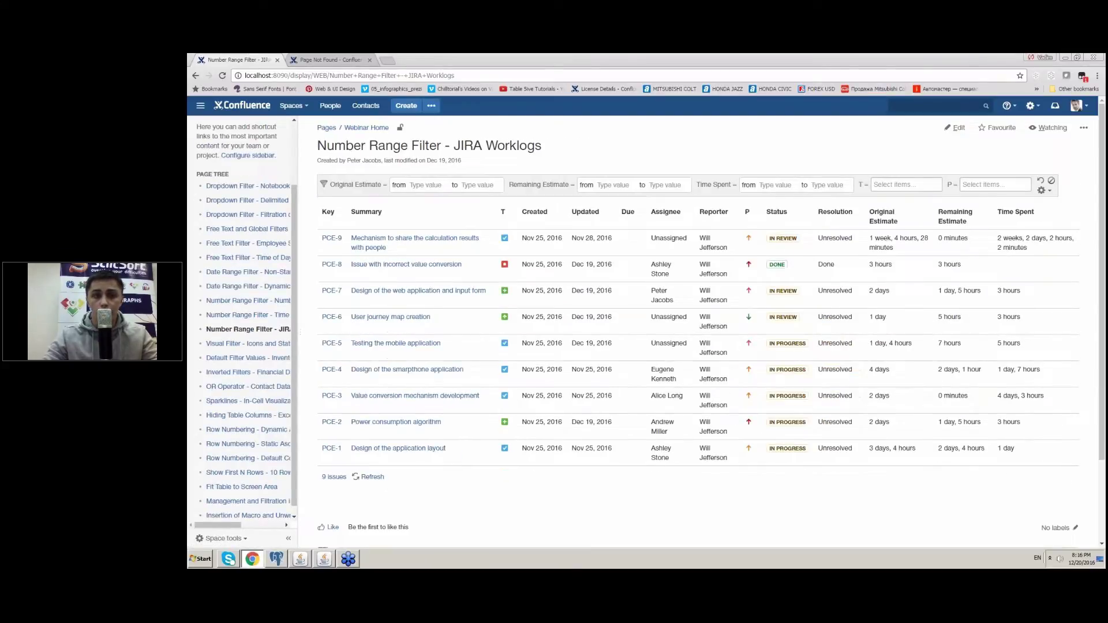
{"action": "key", "text": "["}
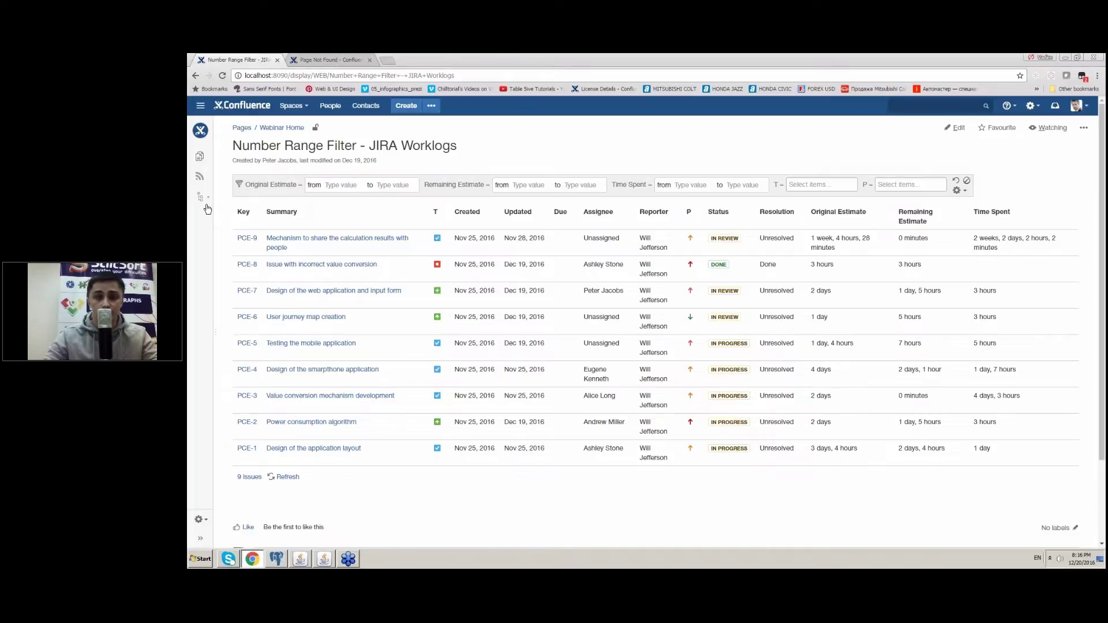
Filter the JIRA issues by Original Estimate from 1 day to 2 days
{"action": "left_click", "coordinate": [344, 184]}
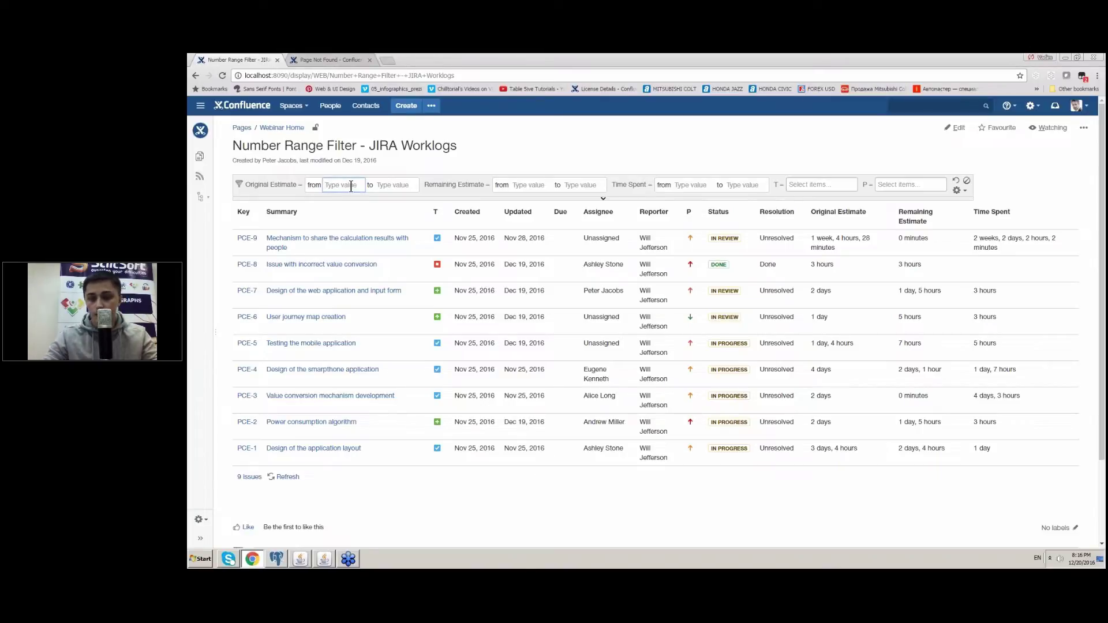
{"action": "type", "text": "1d"}
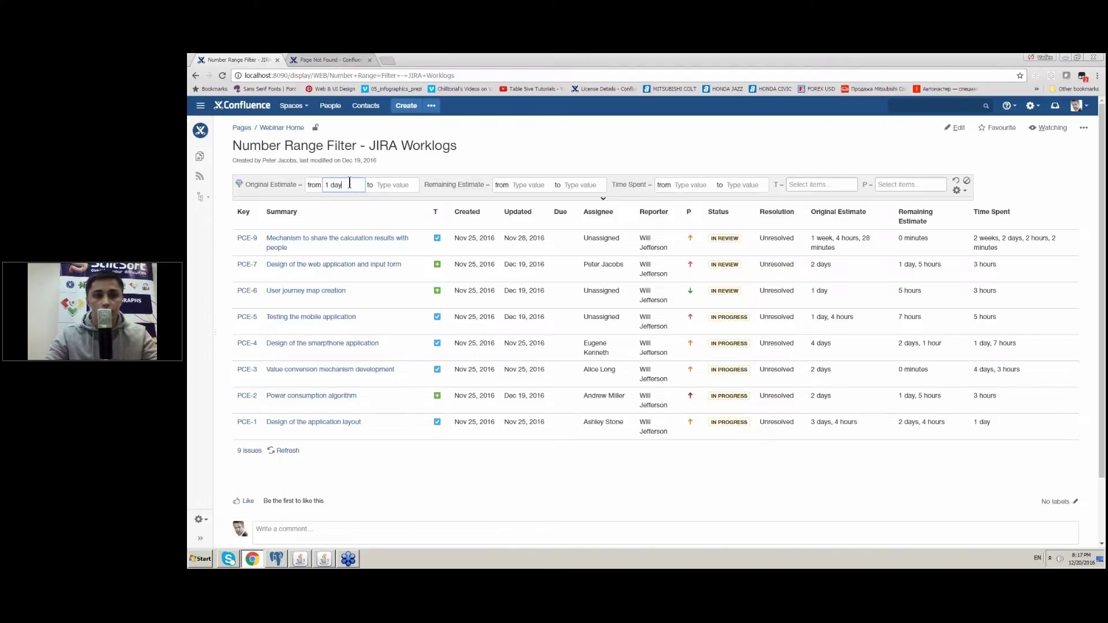
{"action": "left_click", "coordinate": [391, 183]}
{"action": "type", "text": "2 days"}
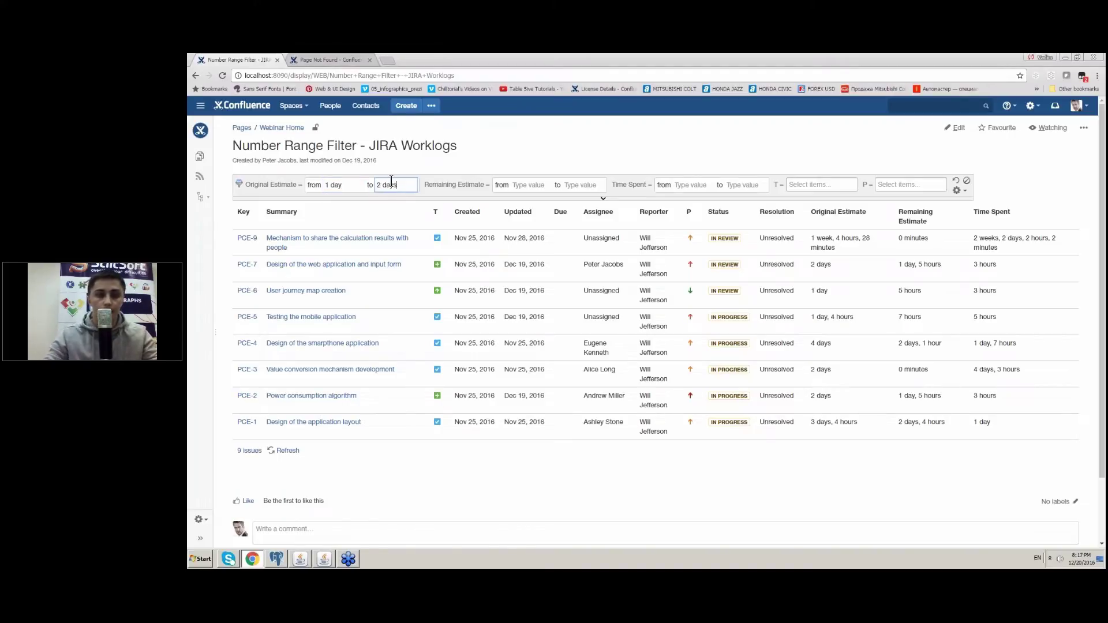
Filter the issues by Time Spent starting from 2 days, and clear that limit again
{"action": "left_click", "coordinate": [692, 183]}
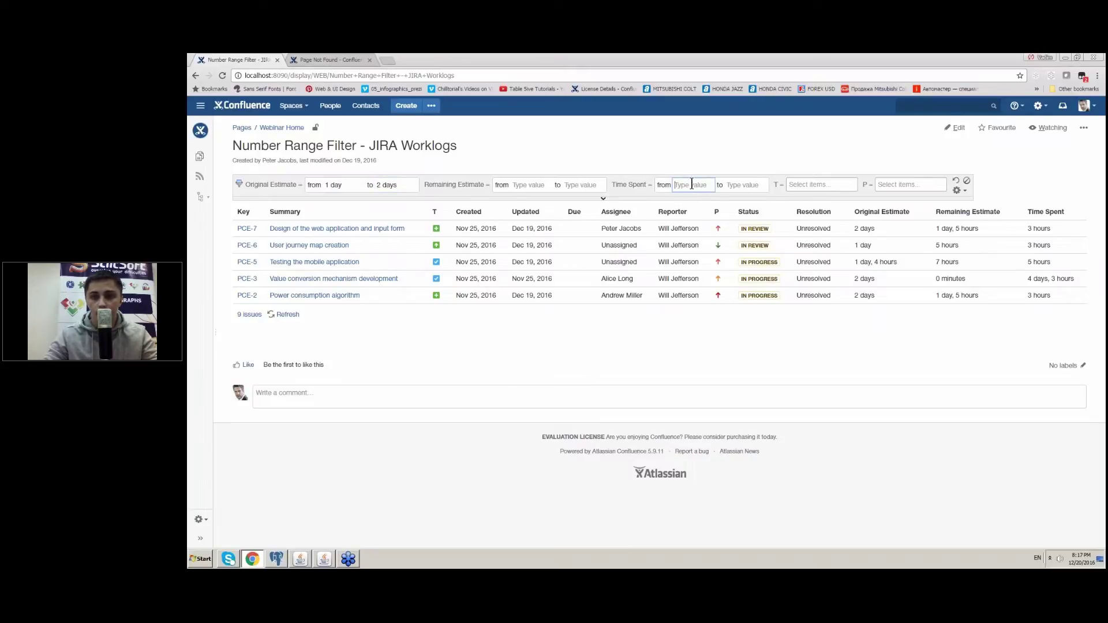
{"action": "type", "text": "2 days"}
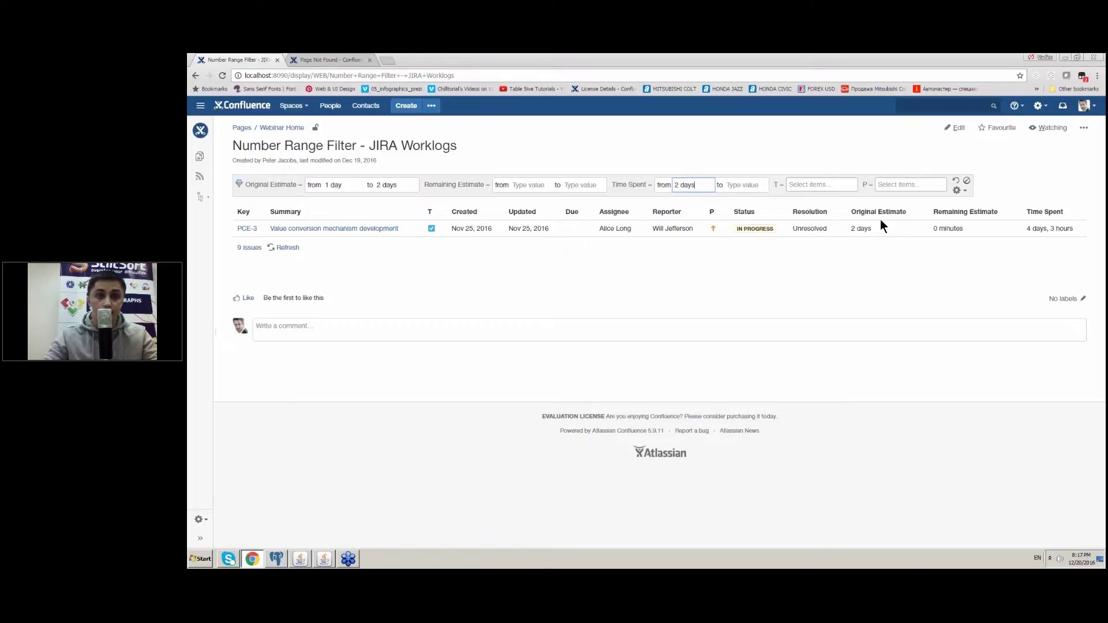
{"action": "triple_click", "coordinate": [693, 185]}
{"action": "key", "text": "BackSpace"}
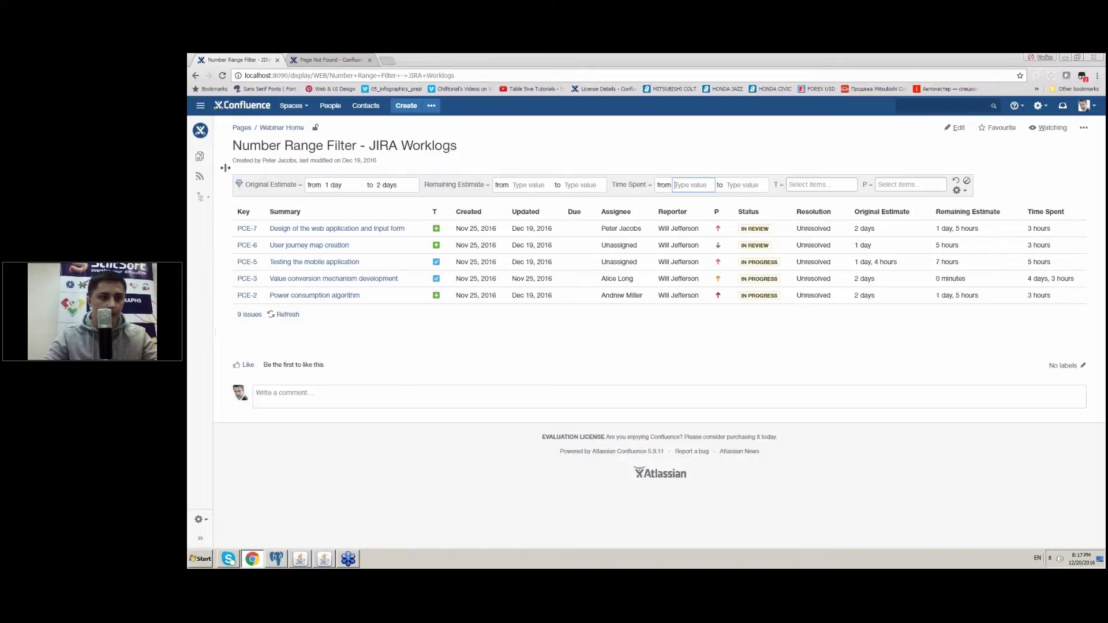
Open Visual Filter - Icons and States of Checkboxes from Webinar Home in a new browser tab, replacing the Page Not Found tab
{"action": "left_click_drag", "start_coordinate": [225, 168], "coordinate": [356, 168]}
{"action": "left_click", "coordinate": [243, 136]}
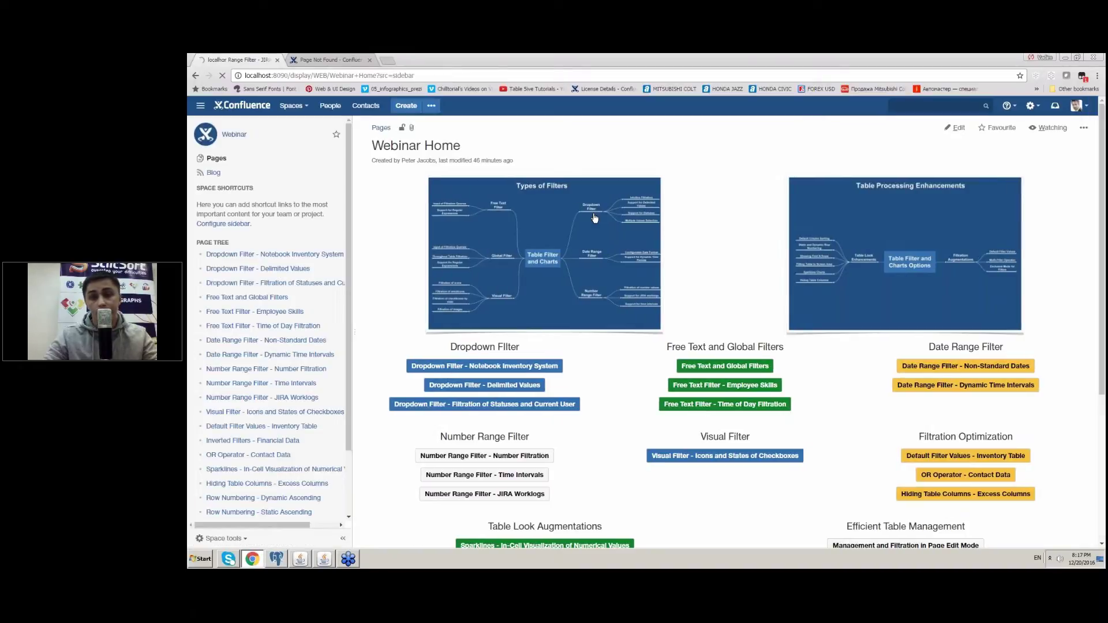
{"action": "scroll", "coordinate": [750, 289], "scroll_direction": "down", "scroll_amount": 2}
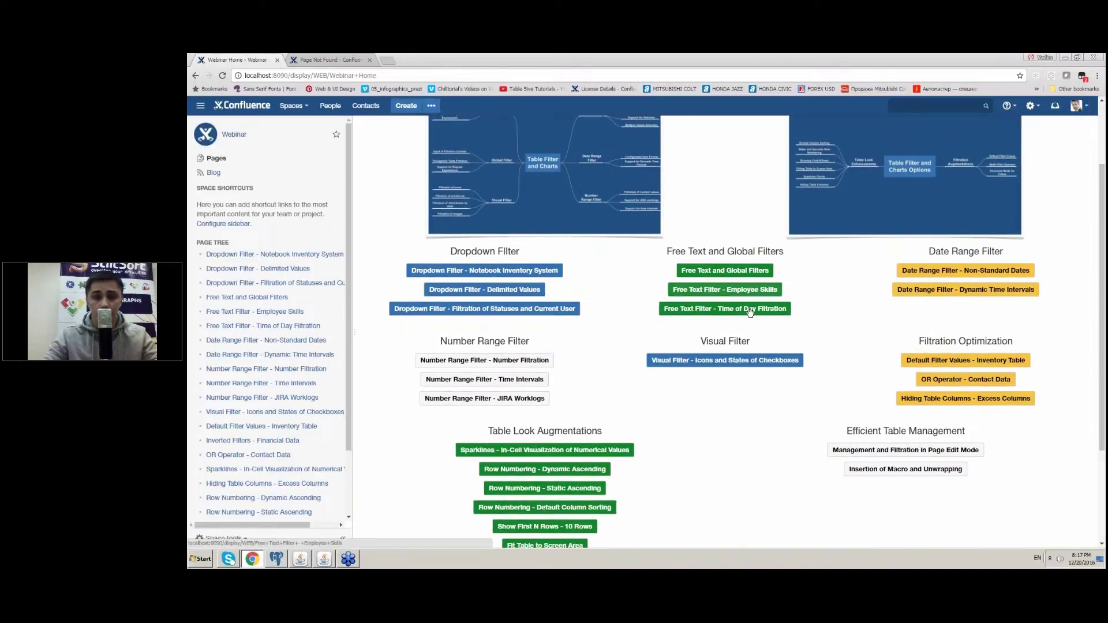
{"action": "right_click", "coordinate": [746, 362]}
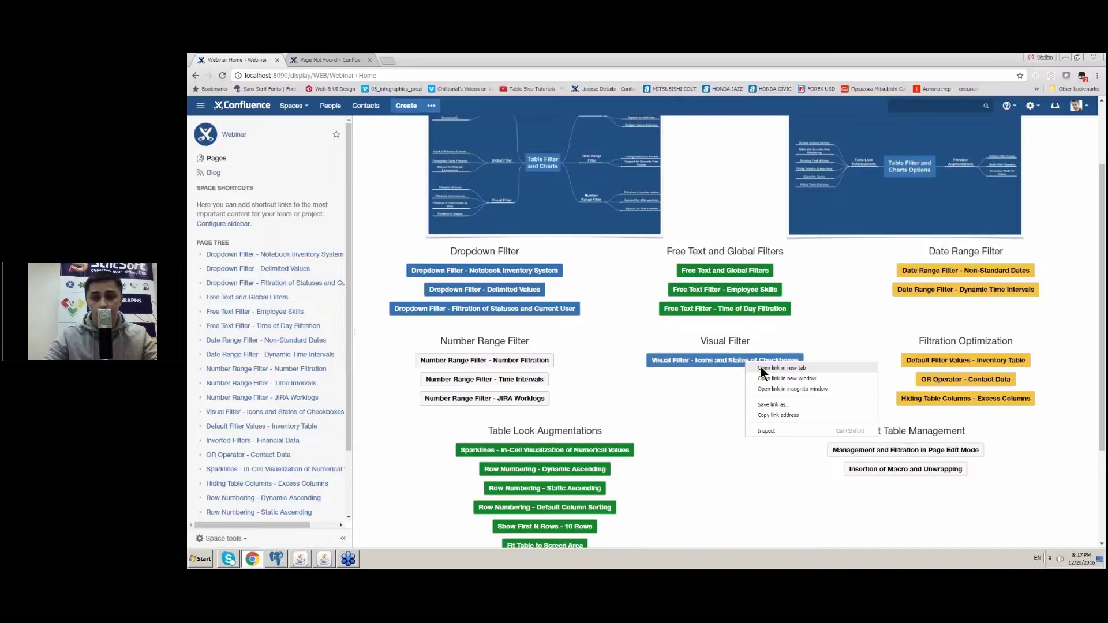
{"action": "left_click", "coordinate": [782, 368]}
{"action": "left_click", "coordinate": [370, 60]}
{"action": "left_click", "coordinate": [324, 56]}
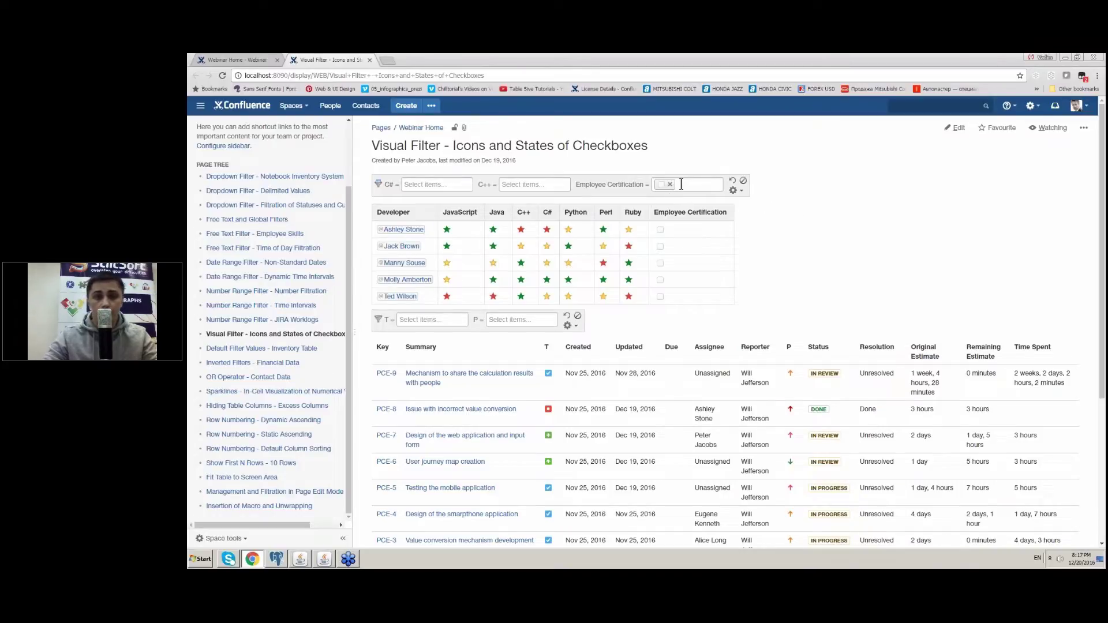
Remove the unchecked checkbox value from the Employee Certification filter
{"action": "key", "text": "BackSpace"}
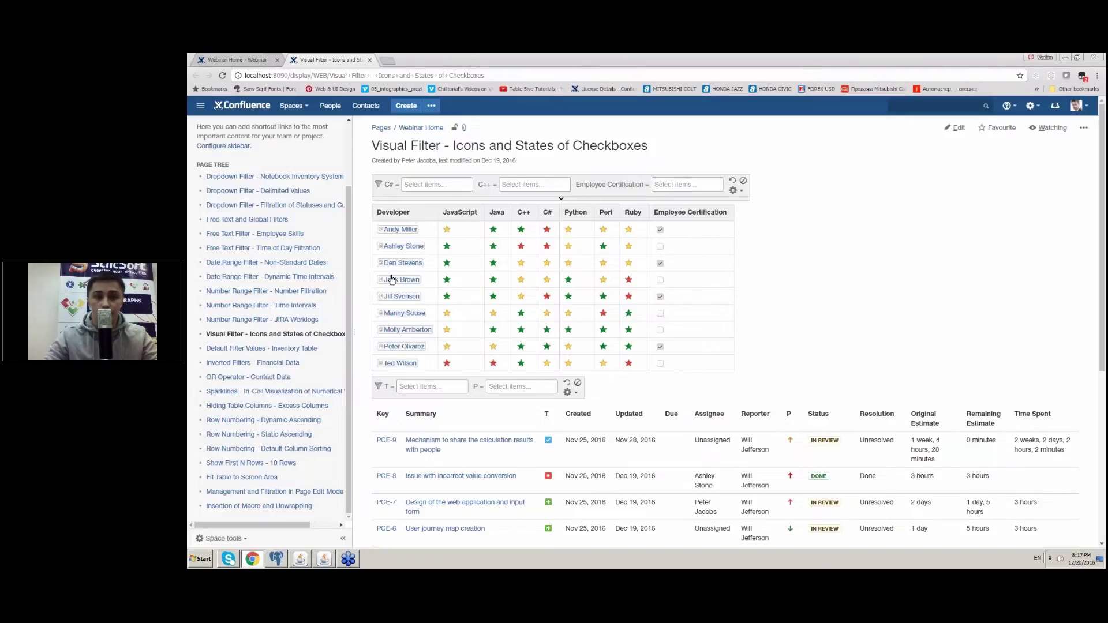
Filter the developers by the green C# star, try the green and yellow stars for C++, and clear both filters
{"action": "left_click", "coordinate": [422, 183]}
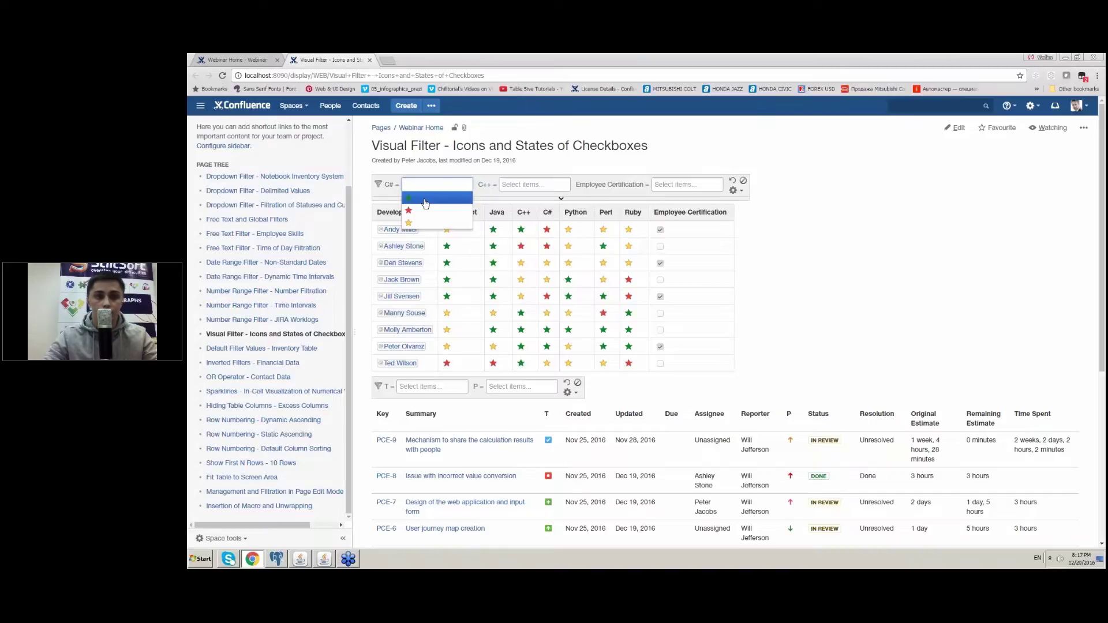
{"action": "left_click", "coordinate": [425, 202]}
{"action": "left_click", "coordinate": [526, 186]}
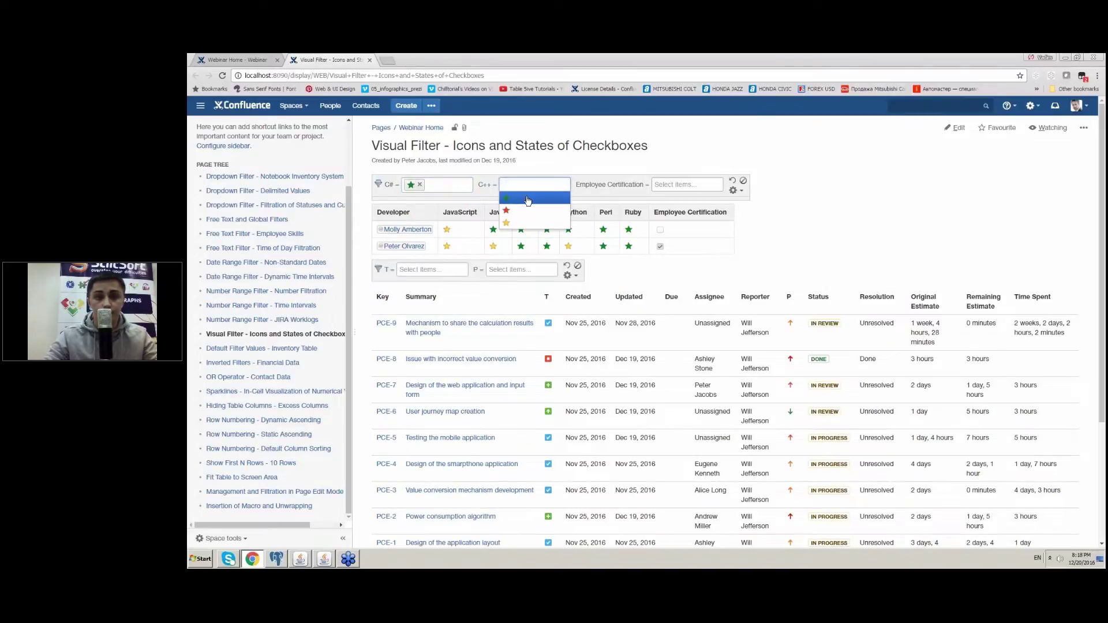
{"action": "left_click", "coordinate": [526, 199]}
{"action": "left_click", "coordinate": [516, 184]}
{"action": "left_click", "coordinate": [523, 224]}
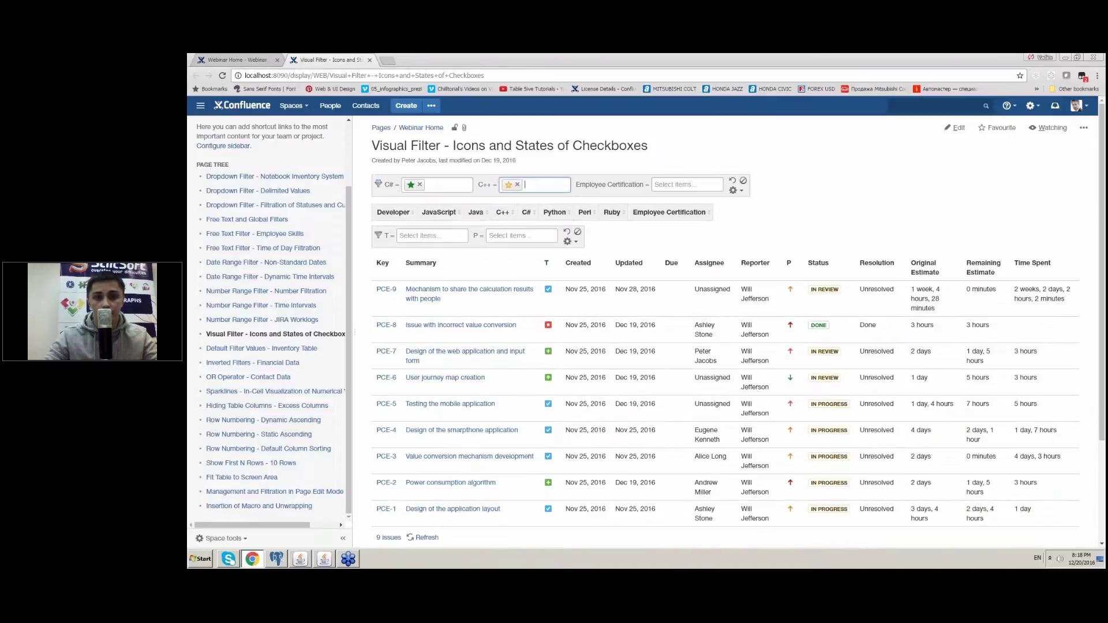
{"action": "key", "text": "BackSpace"}
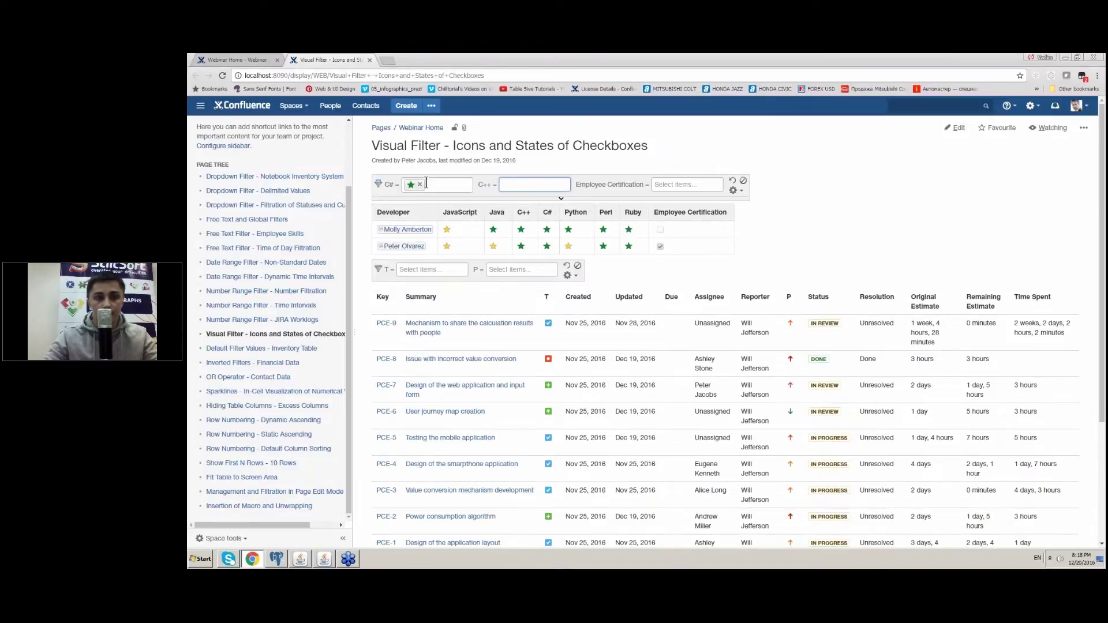
{"action": "left_click", "coordinate": [420, 185]}
{"action": "left_click", "coordinate": [421, 185]}
Filter the developers by the yellow star in both C# and C++, and clear both filters again
{"action": "left_click", "coordinate": [415, 185]}
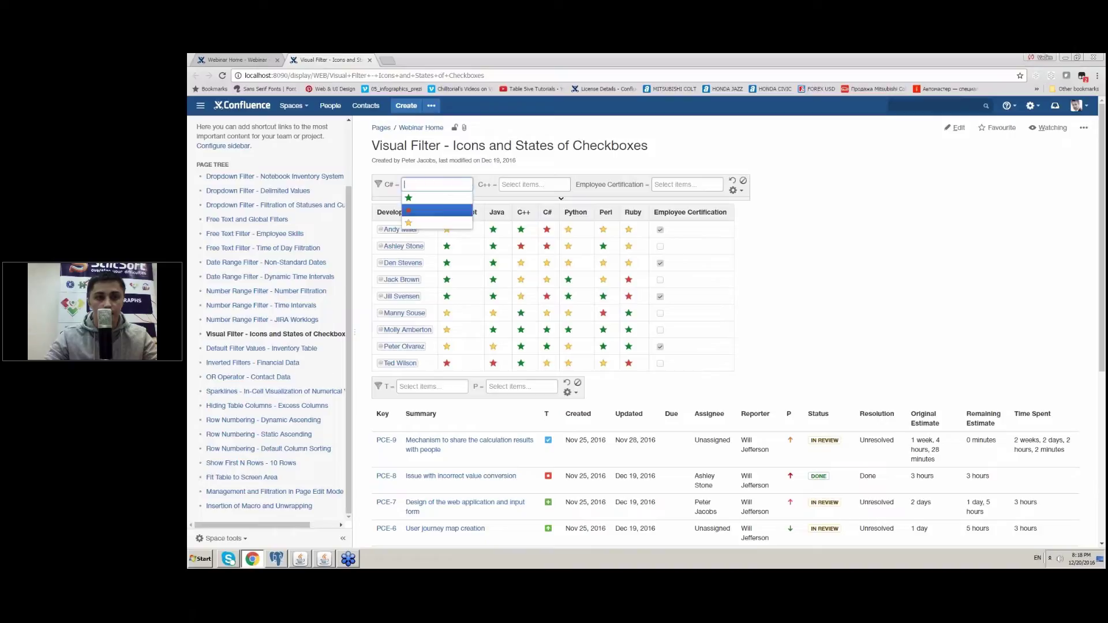
{"action": "left_click", "coordinate": [422, 224]}
{"action": "left_click", "coordinate": [533, 185]}
{"action": "left_click", "coordinate": [506, 224]}
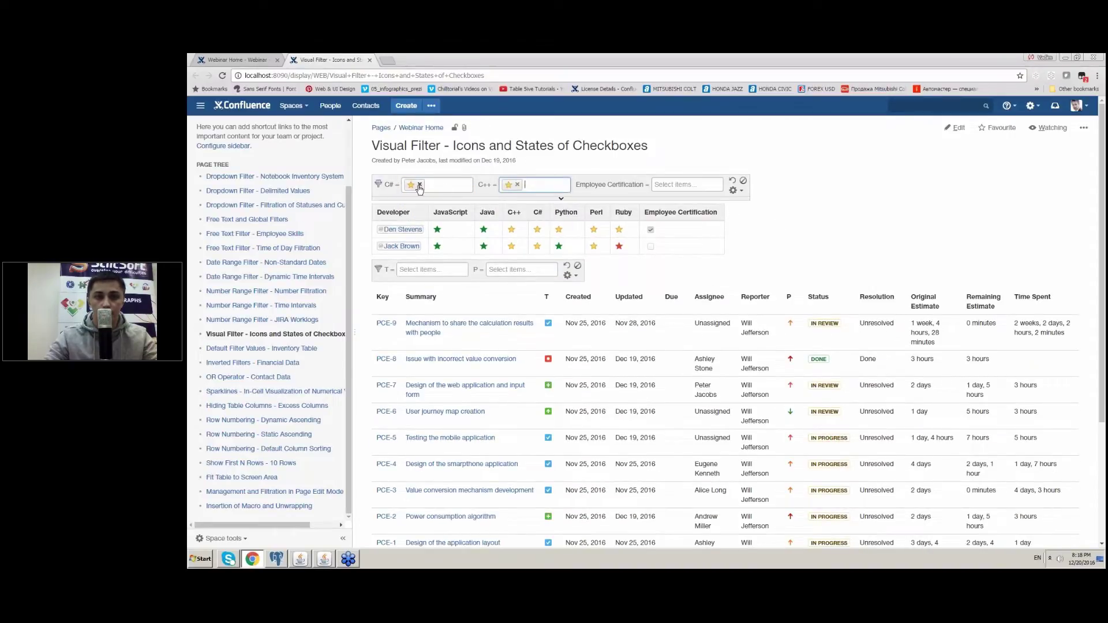
{"action": "left_click", "coordinate": [419, 185]}
{"action": "left_click", "coordinate": [517, 184]}
Filter the developers by the checked and, separately, the unchecked state of Employee Certification, and clear the filter
{"action": "left_click", "coordinate": [674, 183]}
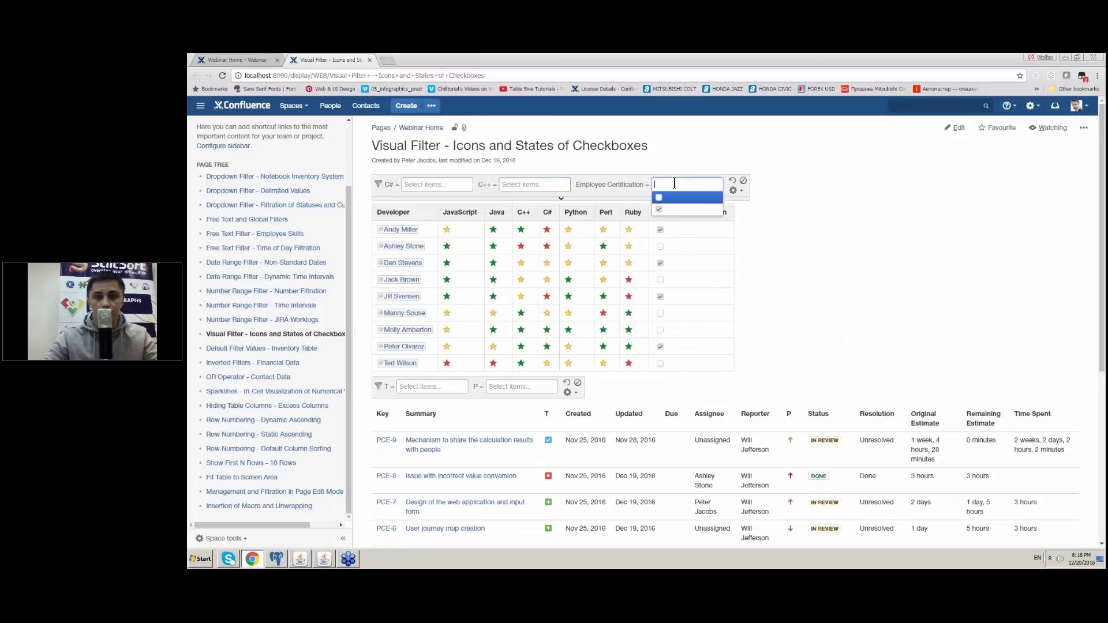
{"action": "left_click", "coordinate": [670, 214]}
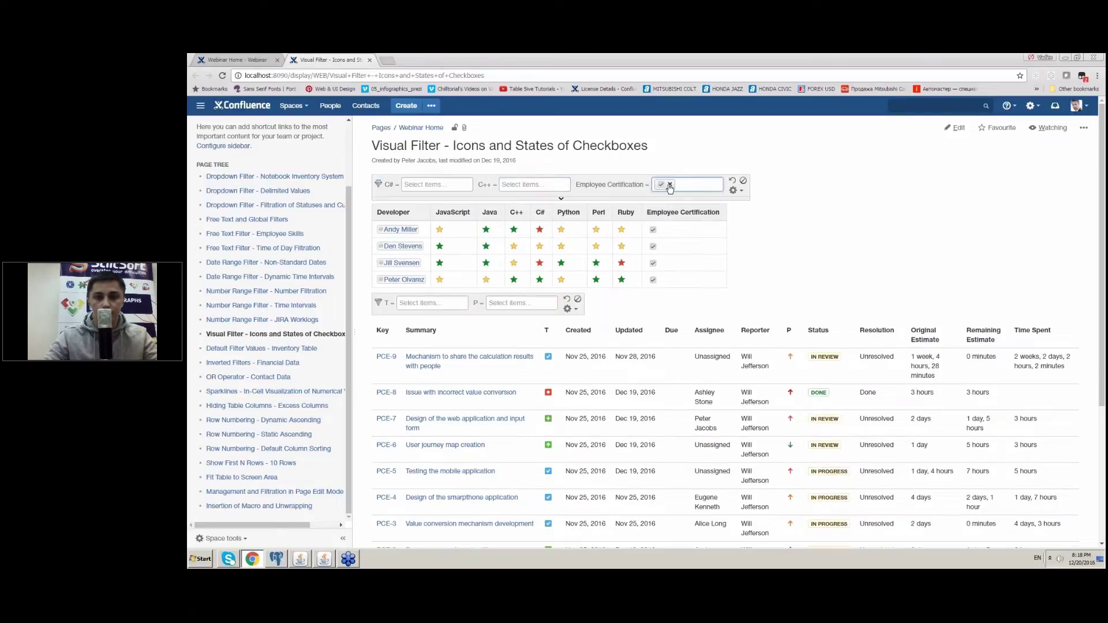
{"action": "left_click", "coordinate": [670, 185]}
{"action": "left_click", "coordinate": [668, 186]}
{"action": "left_click", "coordinate": [671, 203]}
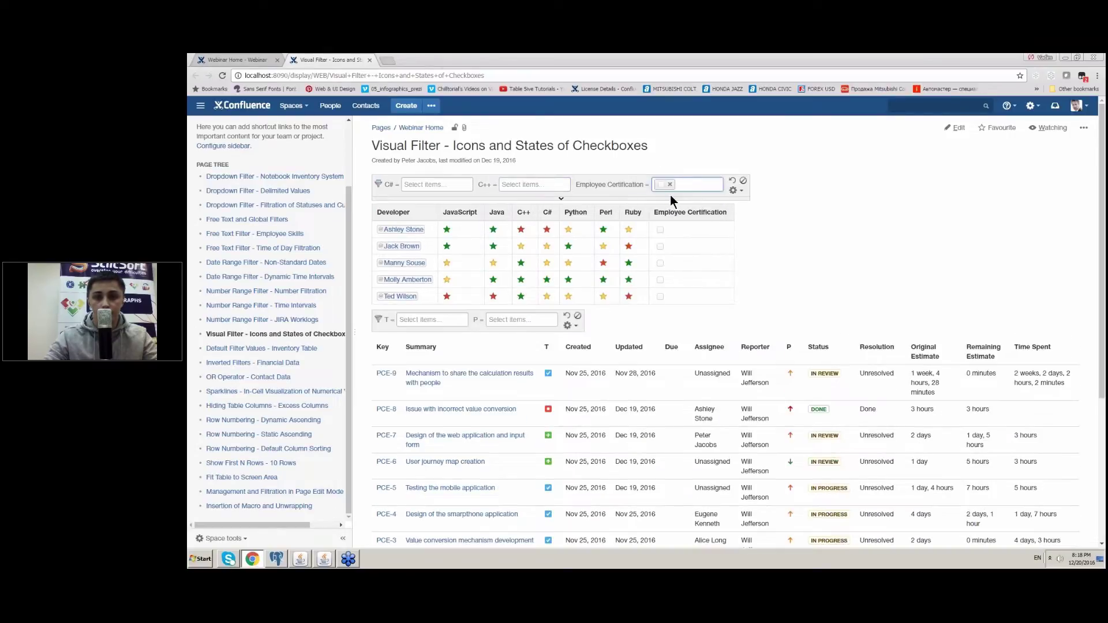
{"action": "left_click", "coordinate": [670, 185]}
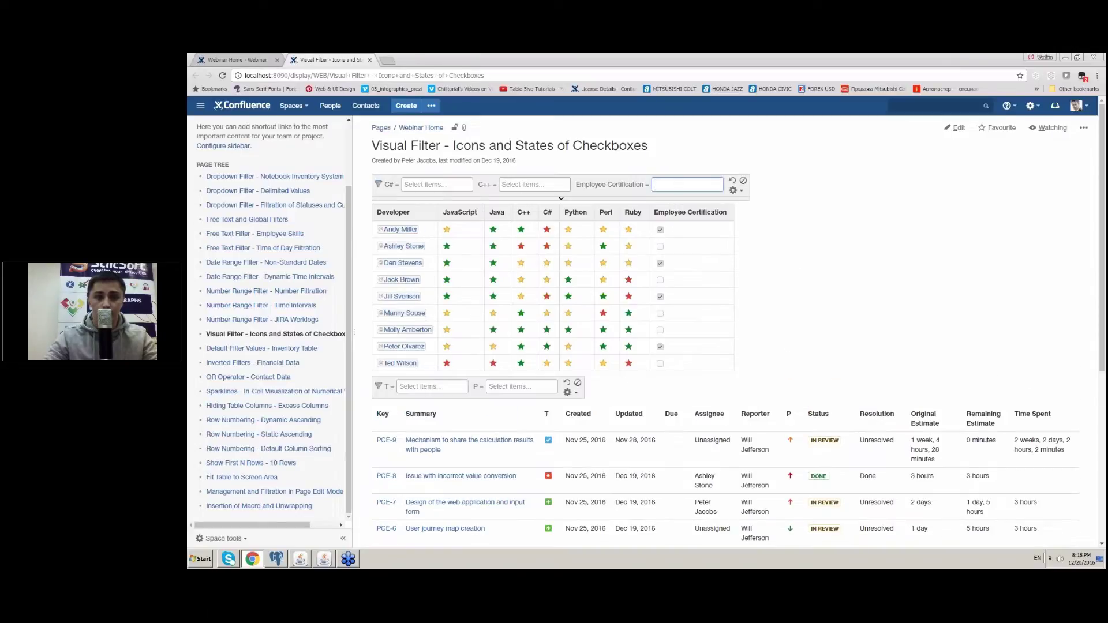
Filter the JIRA issues by the red and green issue type icons in the T filter
{"action": "scroll", "coordinate": [837, 262], "scroll_direction": "down", "scroll_amount": 3}
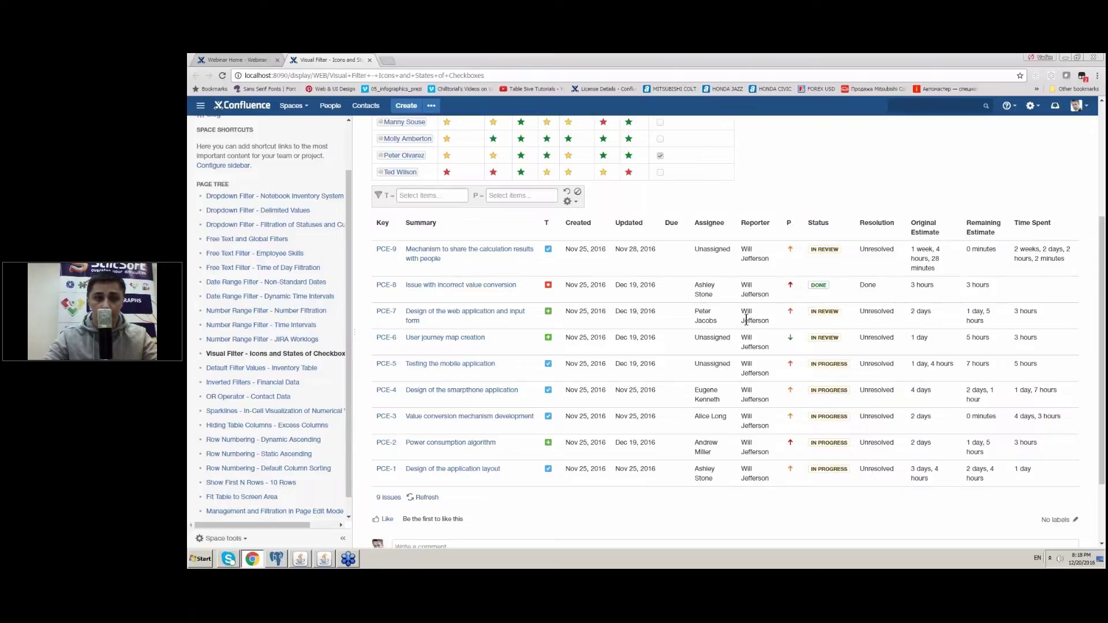
{"action": "left_click", "coordinate": [432, 195]}
{"action": "left_click", "coordinate": [436, 232]}
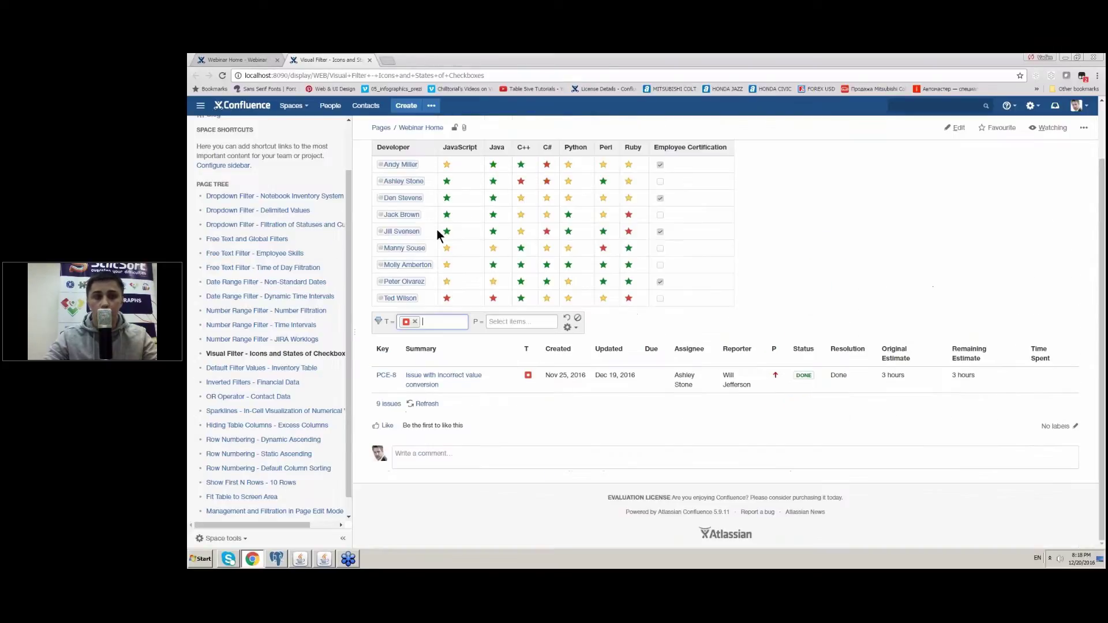
{"action": "left_click", "coordinate": [442, 326]}
{"action": "left_click", "coordinate": [435, 345]}
Filter the JIRA issues by the lighter red up arrow in the P filter and remove both T filter values
{"action": "left_click", "coordinate": [520, 322]}
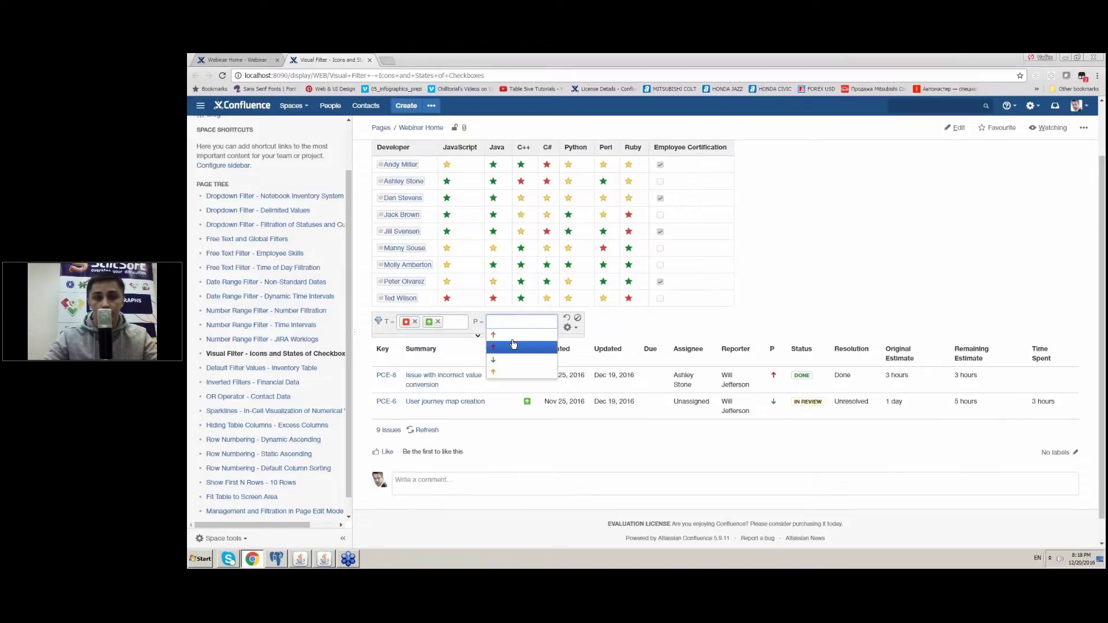
{"action": "left_click", "coordinate": [513, 344]}
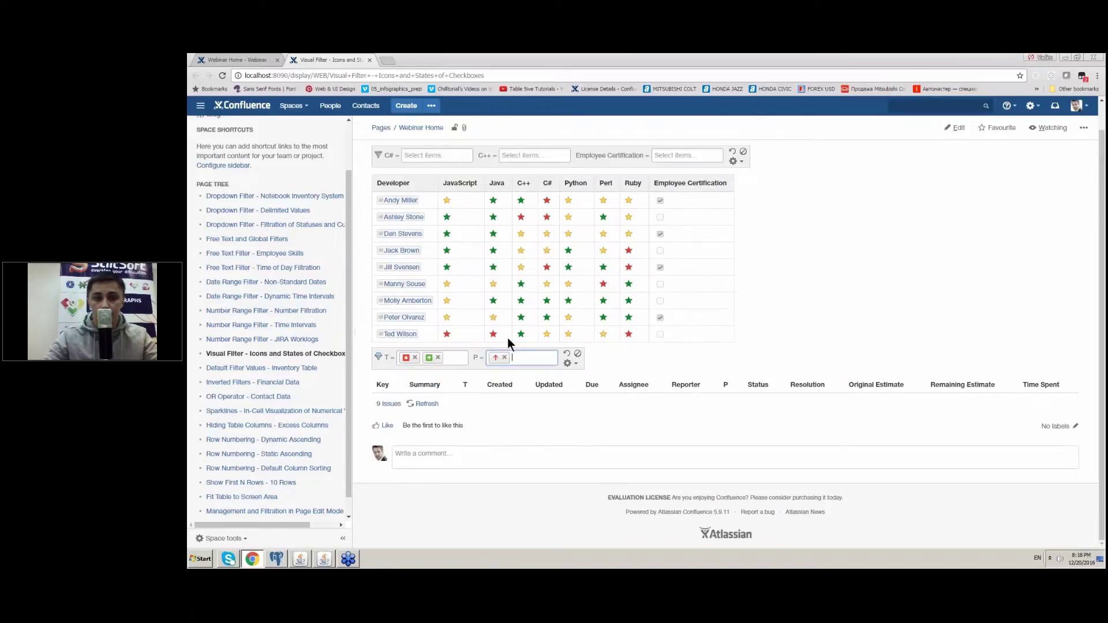
{"action": "left_click", "coordinate": [438, 357]}
{"action": "left_click", "coordinate": [415, 357]}
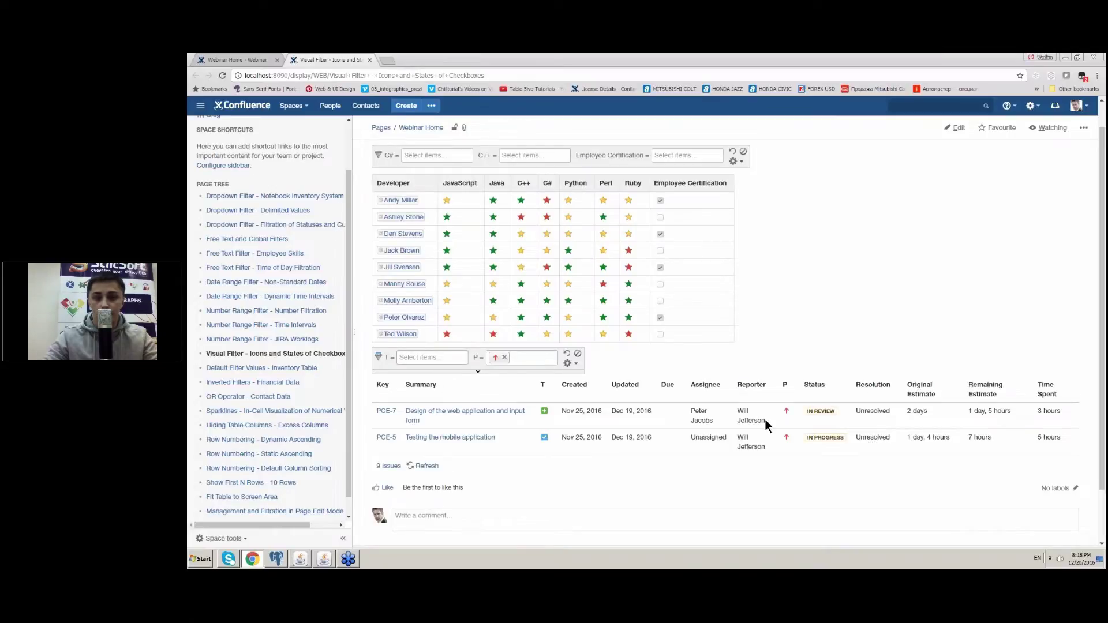
Add the orange up arrow to the P filter and look through the filtered JIRA issues
{"action": "left_click", "coordinate": [500, 353]}
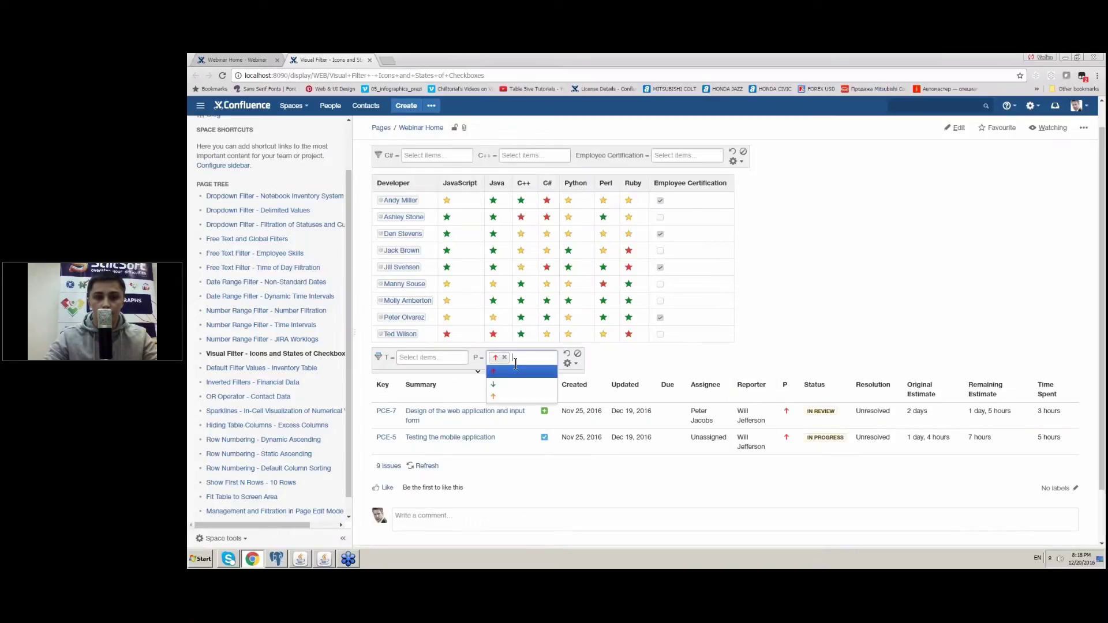
{"action": "left_click", "coordinate": [510, 385]}
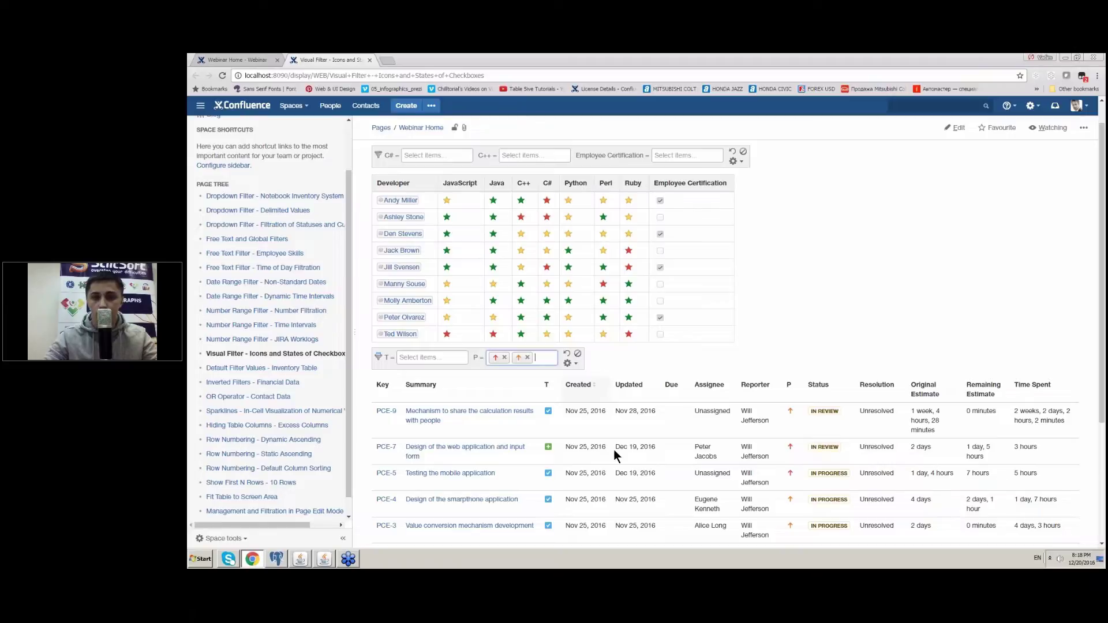
{"action": "scroll", "coordinate": [614, 449], "scroll_direction": "down", "scroll_amount": 3}
{"action": "scroll", "coordinate": [206, 250], "scroll_direction": "up", "scroll_amount": 1}
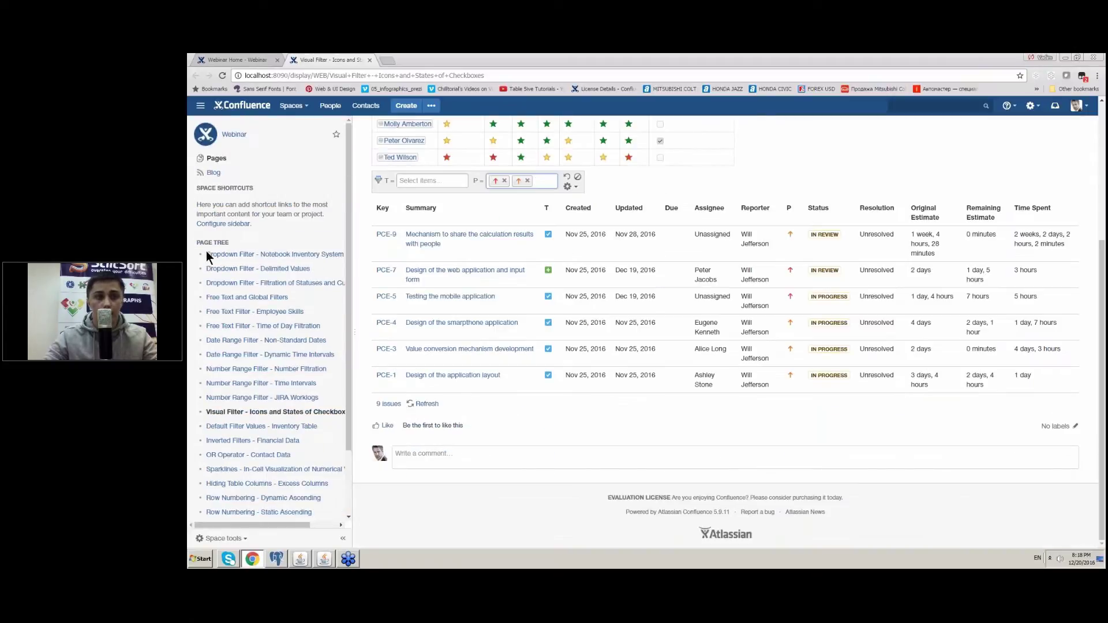
Go back to Webinar Home, view the Table Processing Enhancements diagram enlarged, and close its preview
{"action": "left_click", "coordinate": [242, 165]}
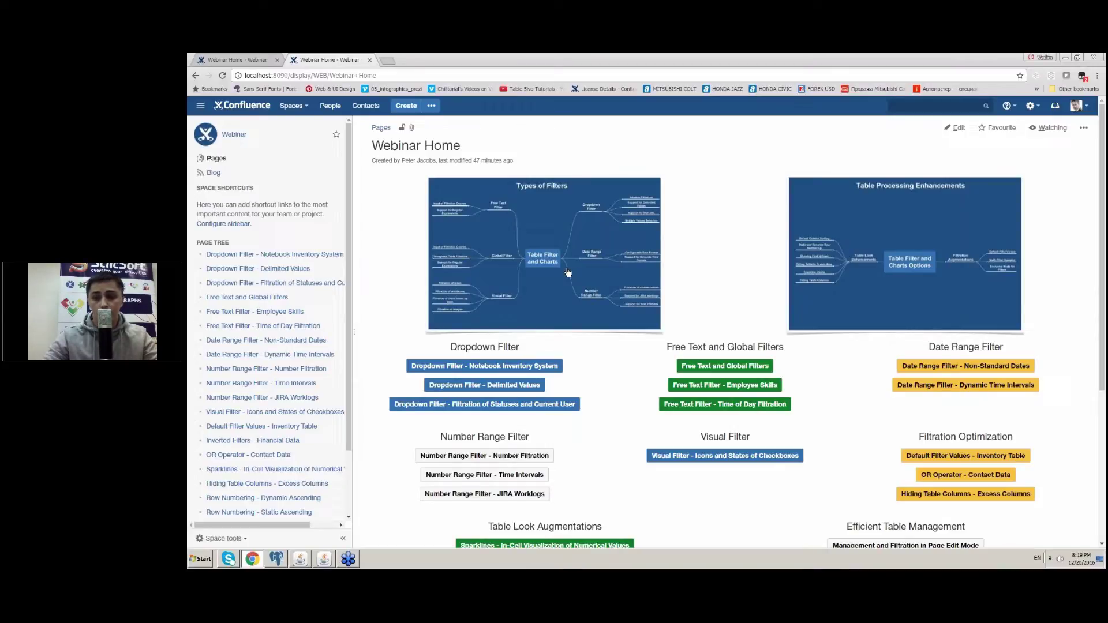
{"action": "scroll", "coordinate": [664, 285], "scroll_direction": "down", "scroll_amount": 1}
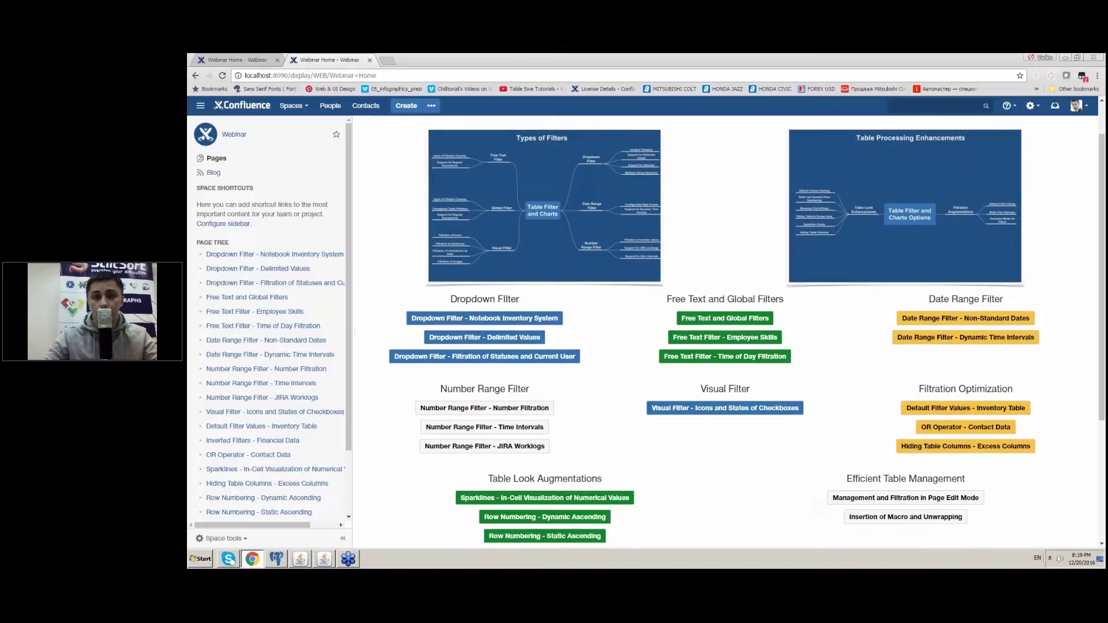
{"action": "key", "text": "e"}
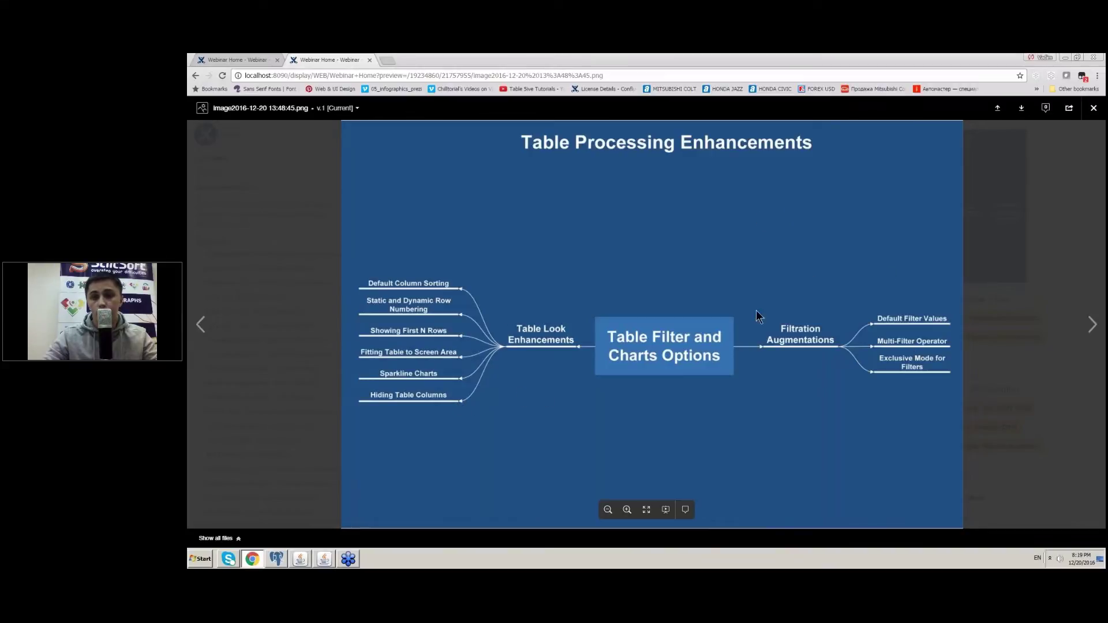
{"action": "left_click", "coordinate": [1060, 371]}
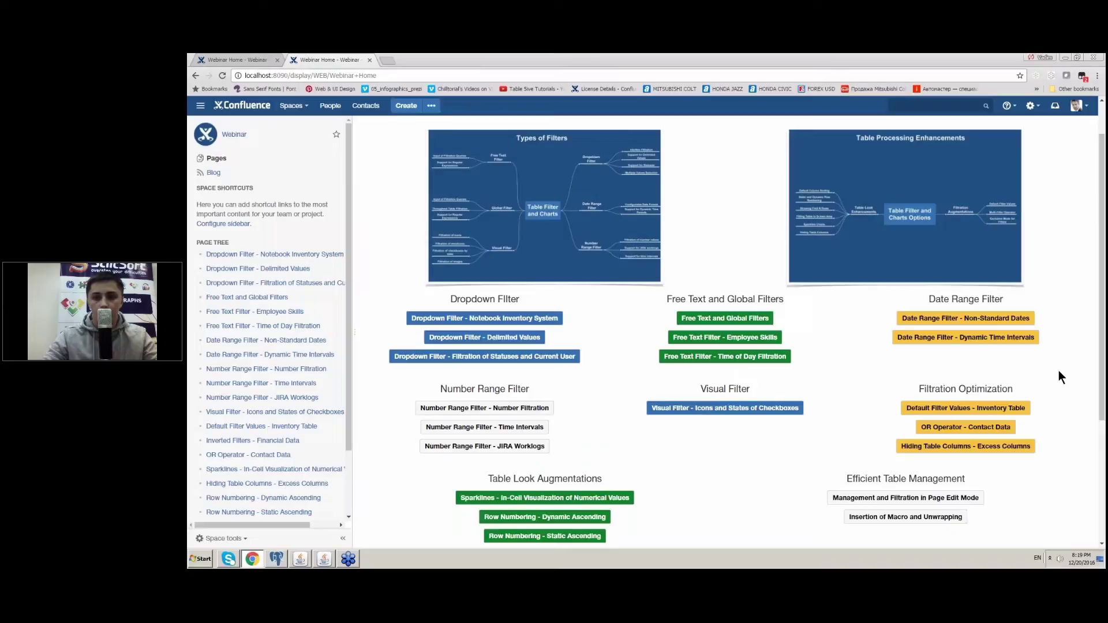
{"action": "left_click", "coordinate": [921, 414]}
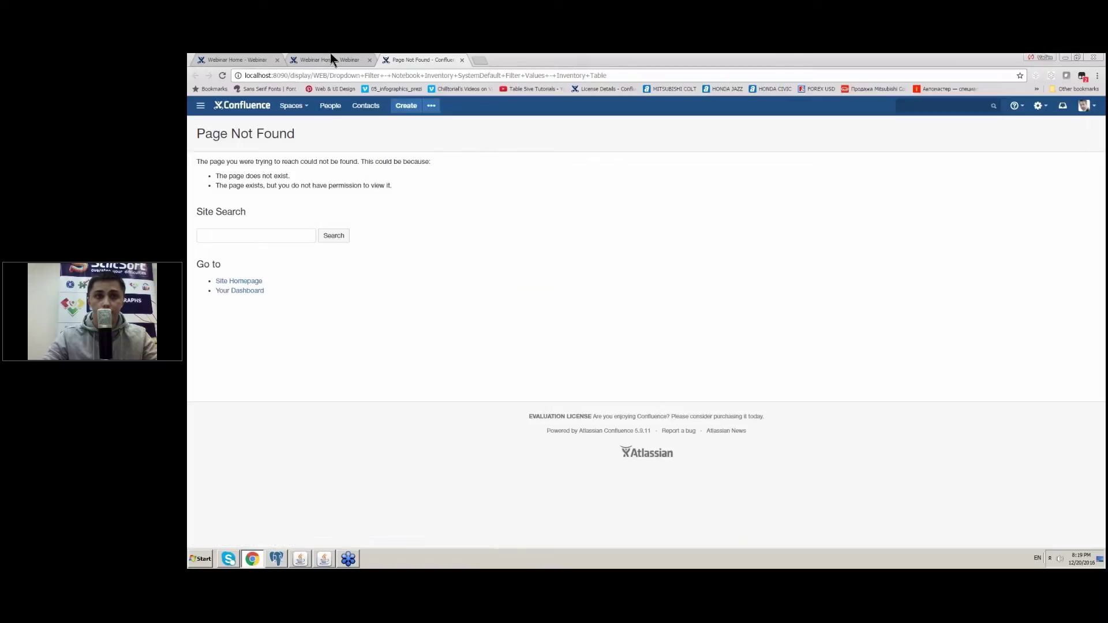
{"action": "left_click", "coordinate": [333, 59]}
{"action": "middle_click", "coordinate": [425, 59]}
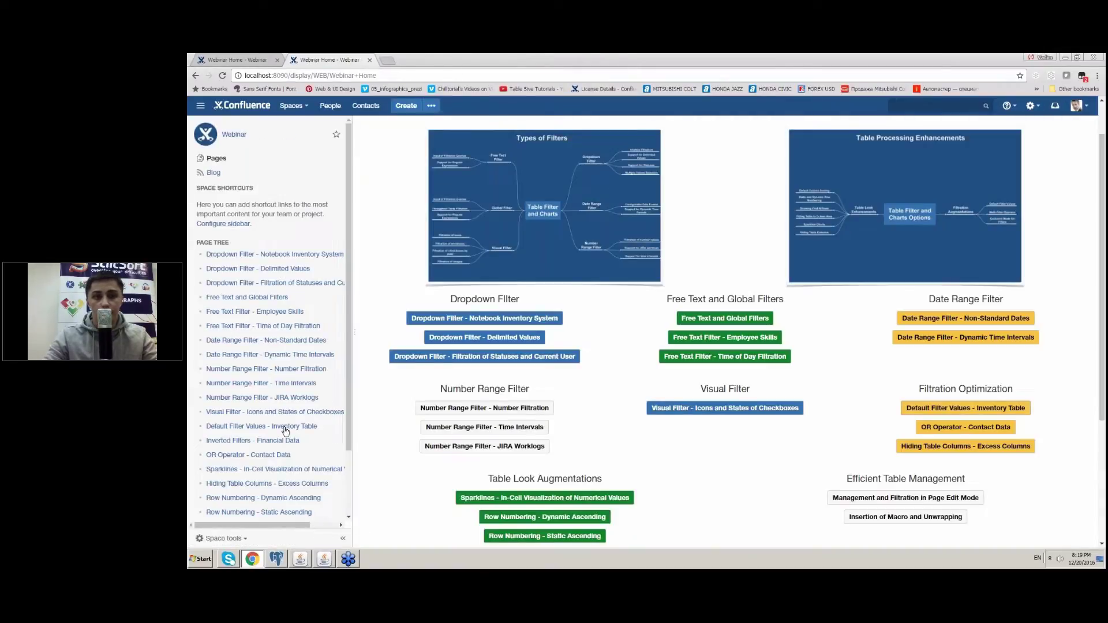
Open the Default Filter Values - Inventory Table page from the page tree in a new browser tab and switch to it
{"action": "scroll", "coordinate": [281, 420], "scroll_direction": "down", "scroll_amount": 3}
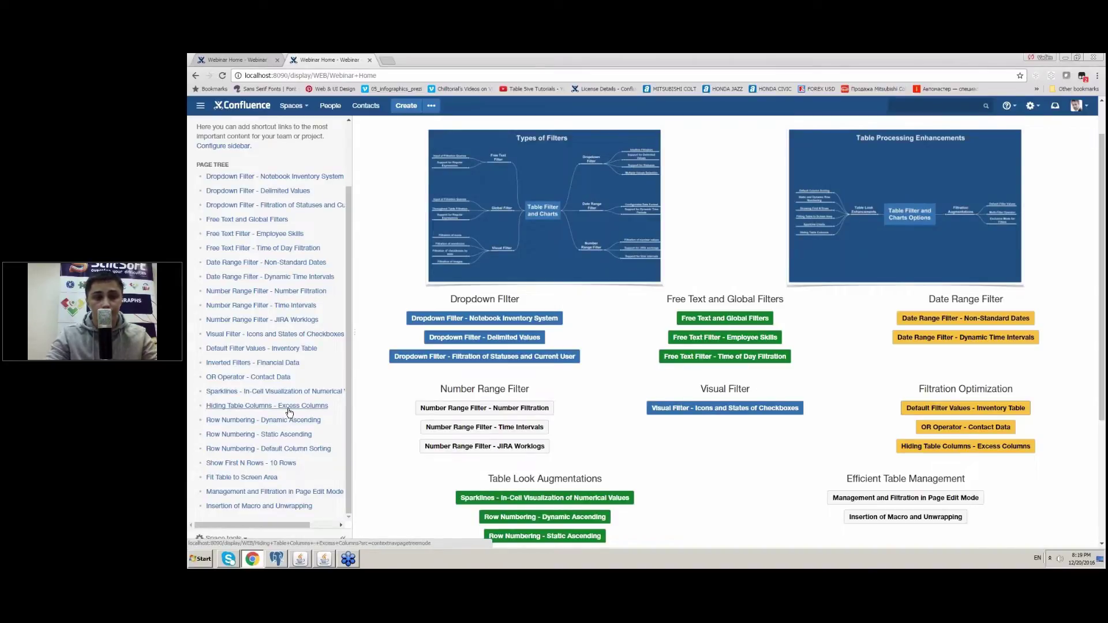
{"action": "right_click", "coordinate": [254, 349]}
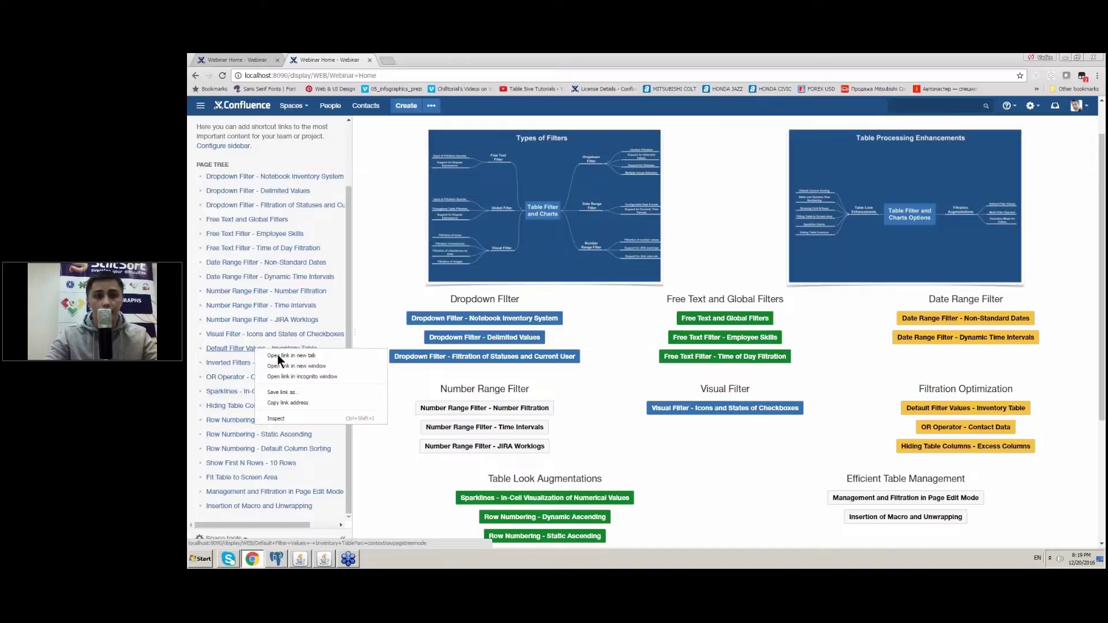
{"action": "left_click", "coordinate": [277, 355]}
{"action": "left_click", "coordinate": [408, 56]}
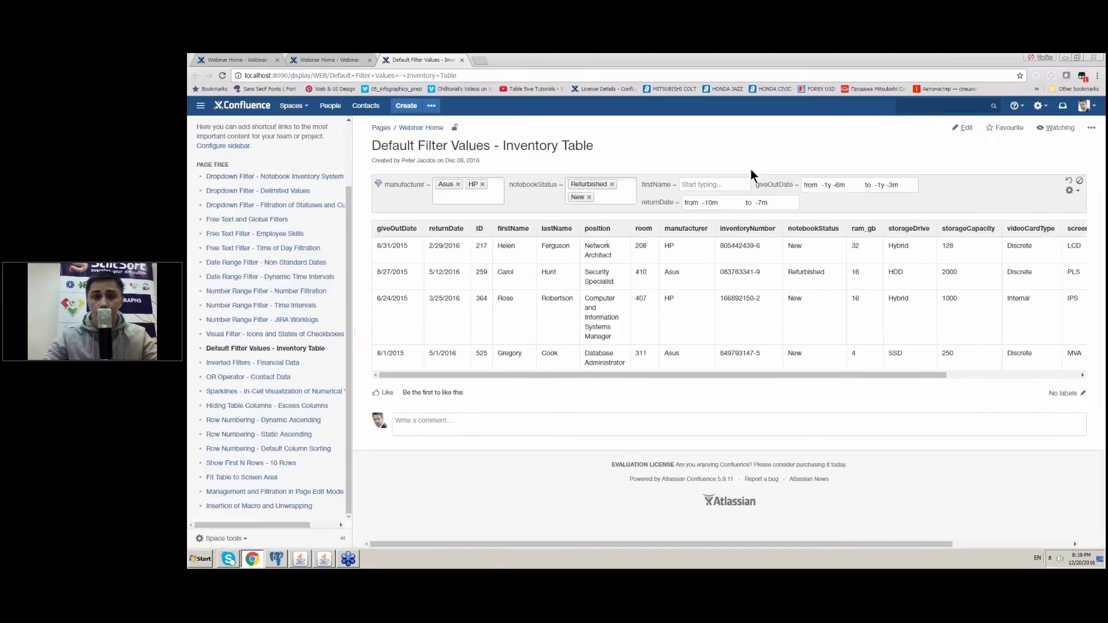
Remove Refurbished from the notebookStatus filter and both Asus and HP from the manufacturer filter
{"action": "left_click", "coordinate": [612, 185]}
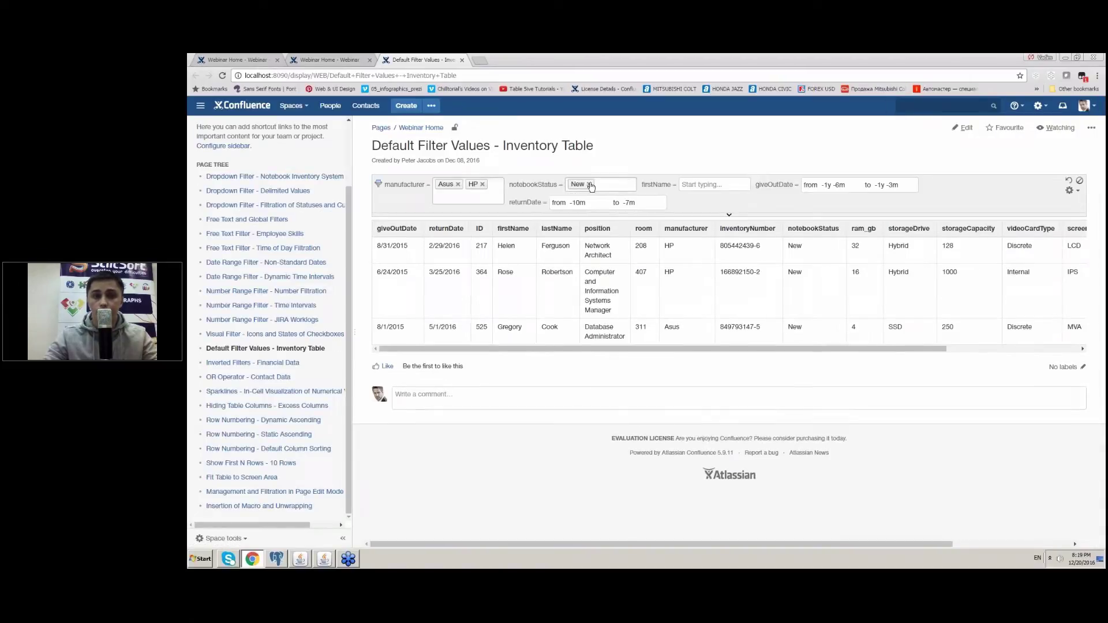
{"action": "left_click", "coordinate": [458, 184]}
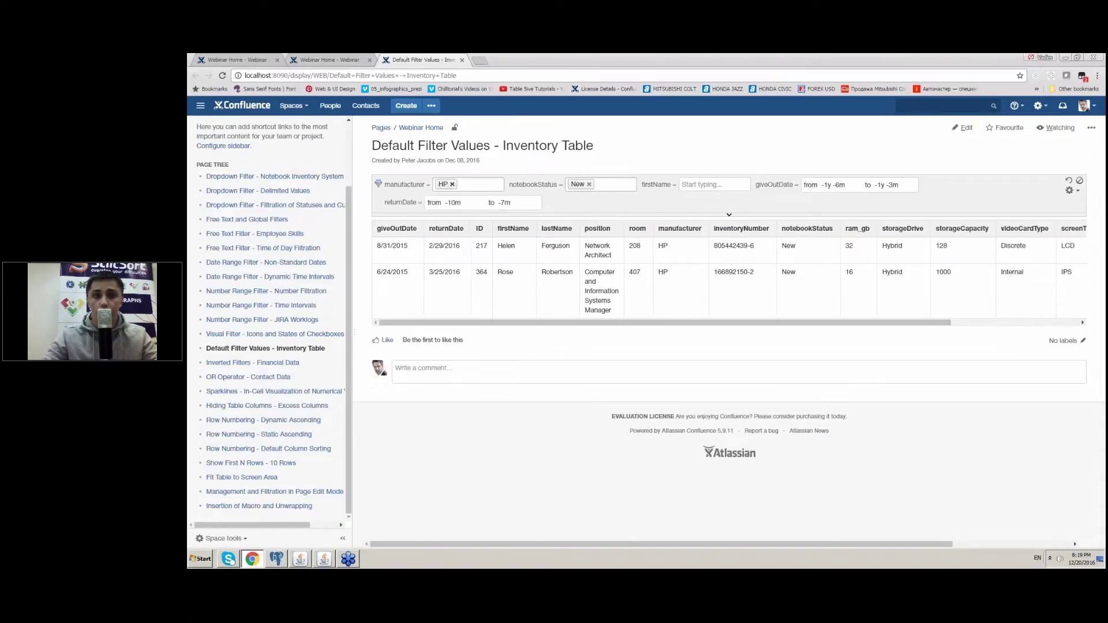
{"action": "left_click", "coordinate": [452, 184]}
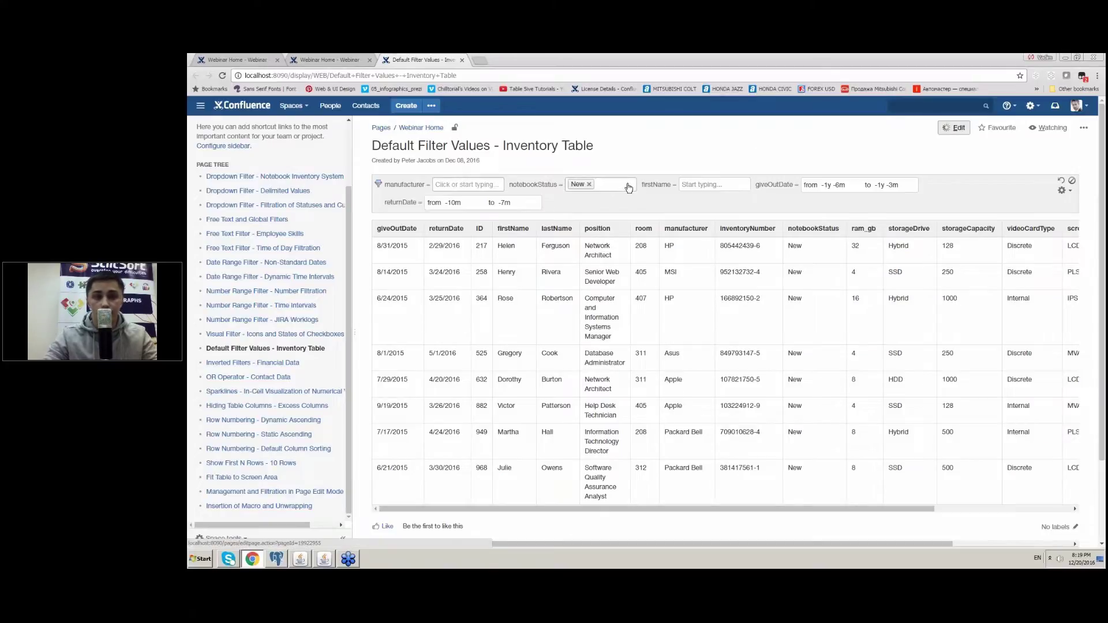
Edit the Default Filter Values - Inventory Table page and open the Table Filter macro's default filter values for editing
{"action": "key", "text": "e"}
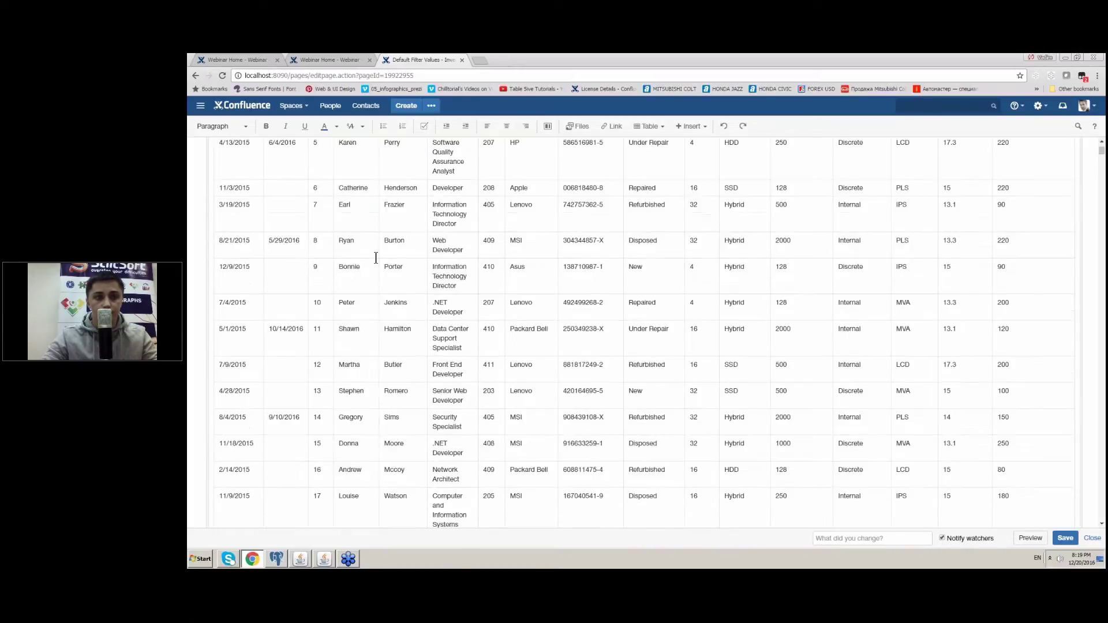
{"action": "key", "text": "ctrl+a"}
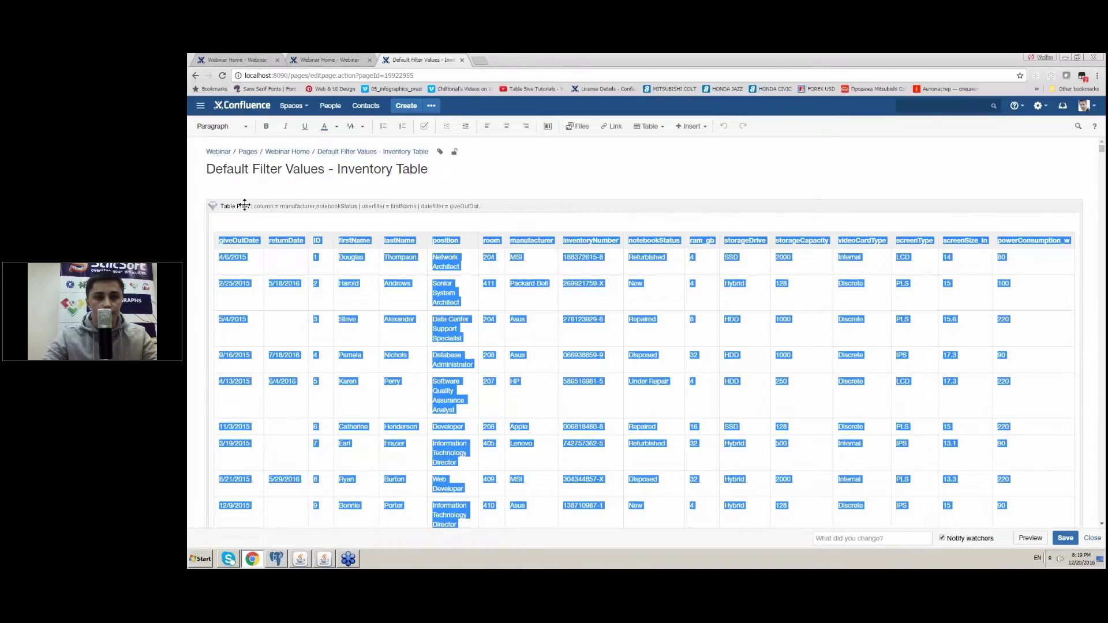
{"action": "double_click", "coordinate": [244, 205]}
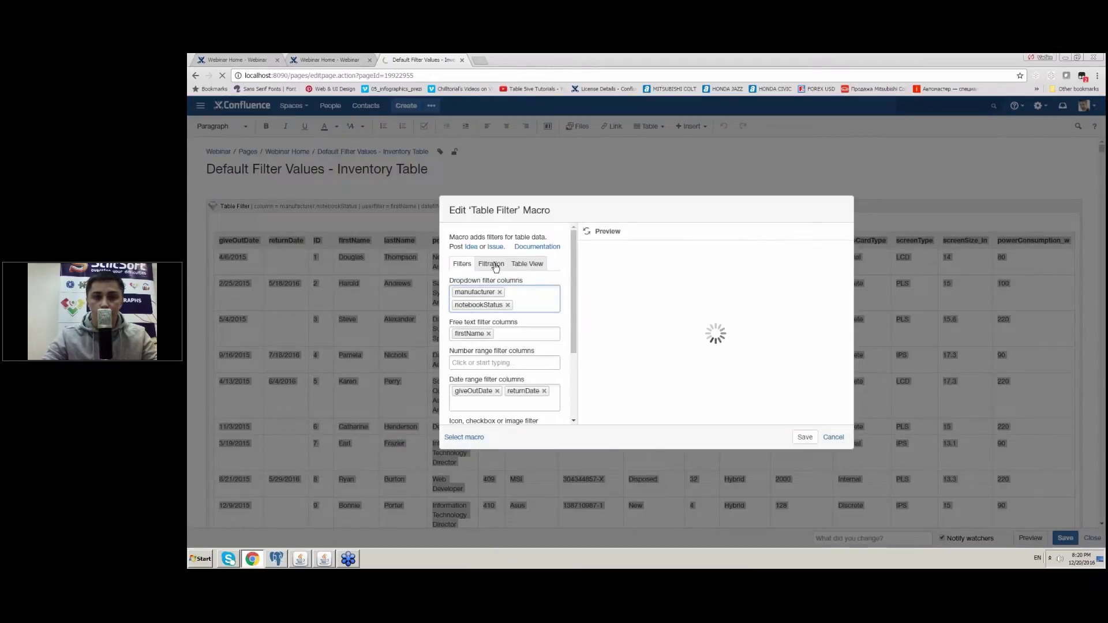
{"action": "left_click", "coordinate": [497, 266]}
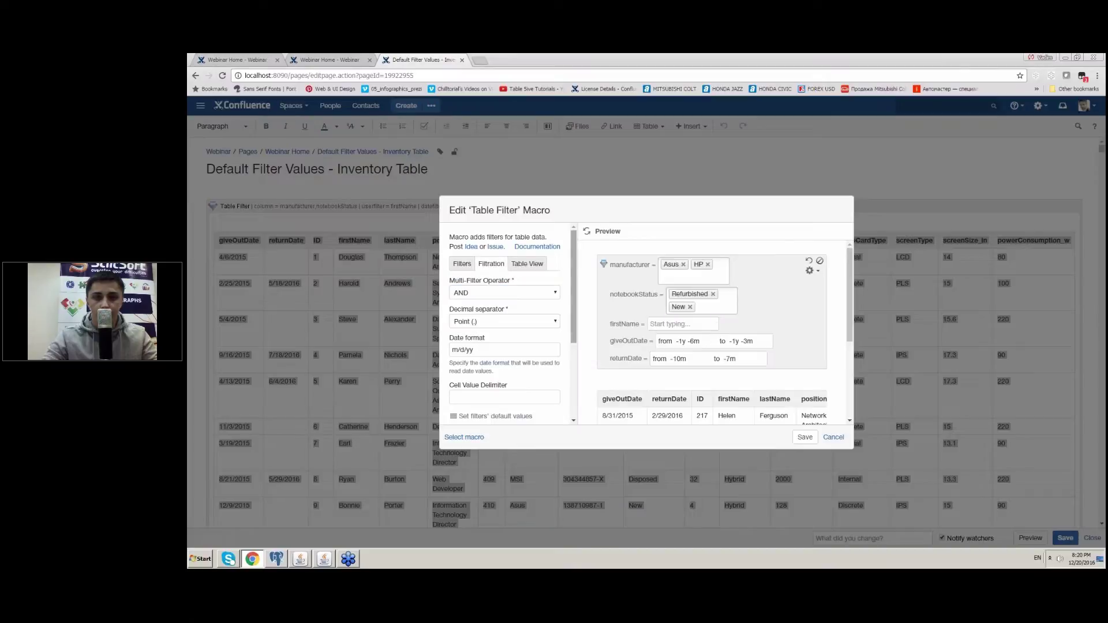
{"action": "left_click_drag", "start_coordinate": [571, 261], "coordinate": [582, 337]}
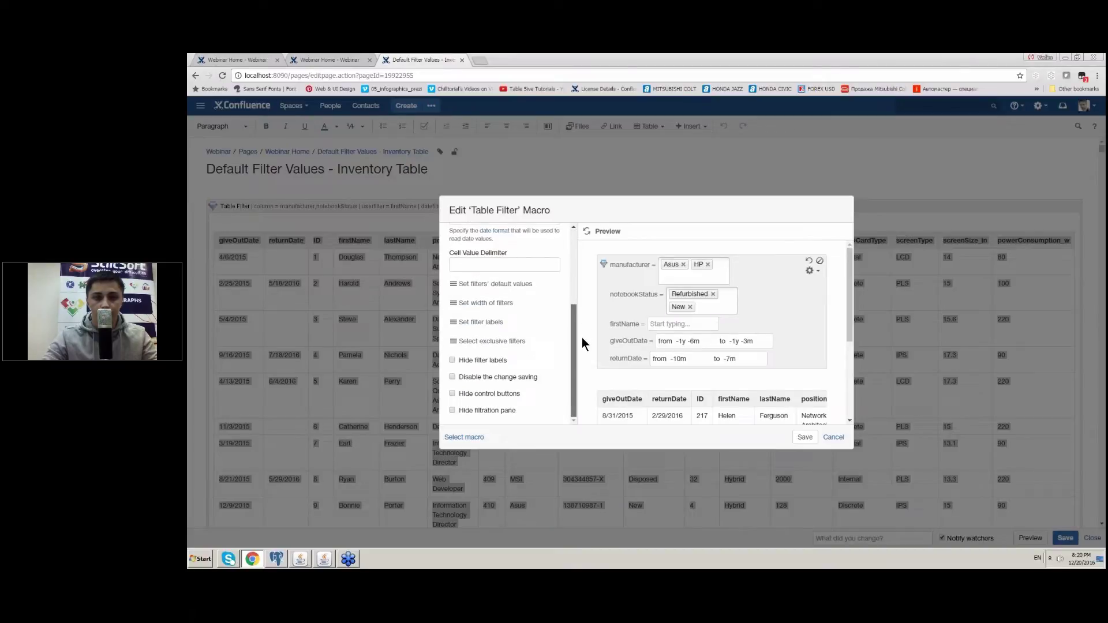
{"action": "left_click", "coordinate": [495, 284]}
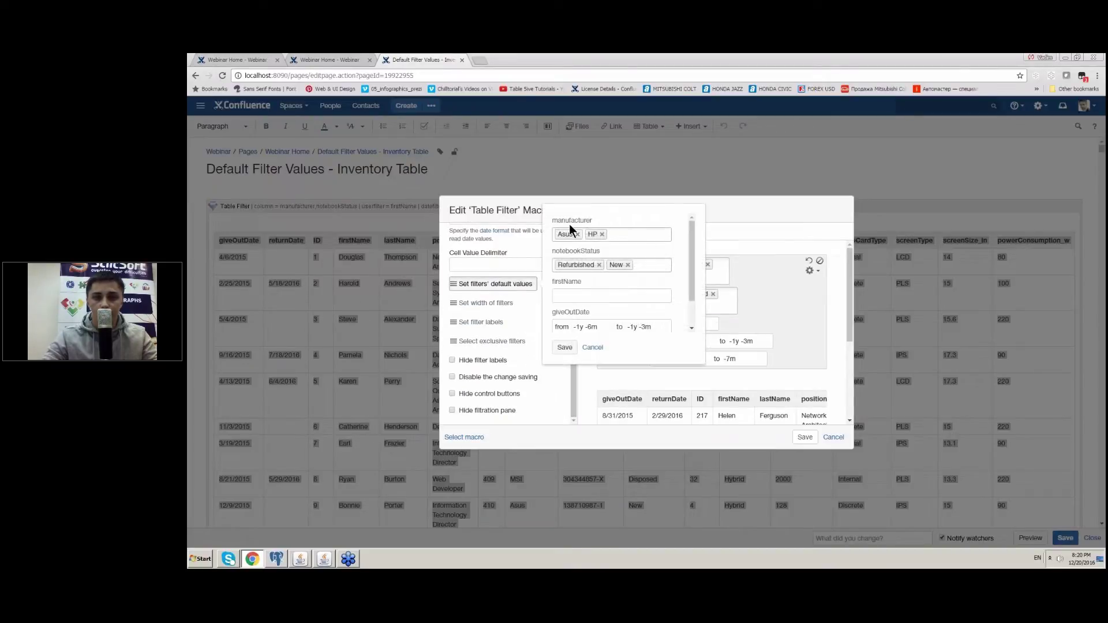
Set the default notebookStatus values to New and Disposed, and the default manufacturers to Asus, Packard Bell and MSI
{"action": "left_click", "coordinate": [591, 296]}
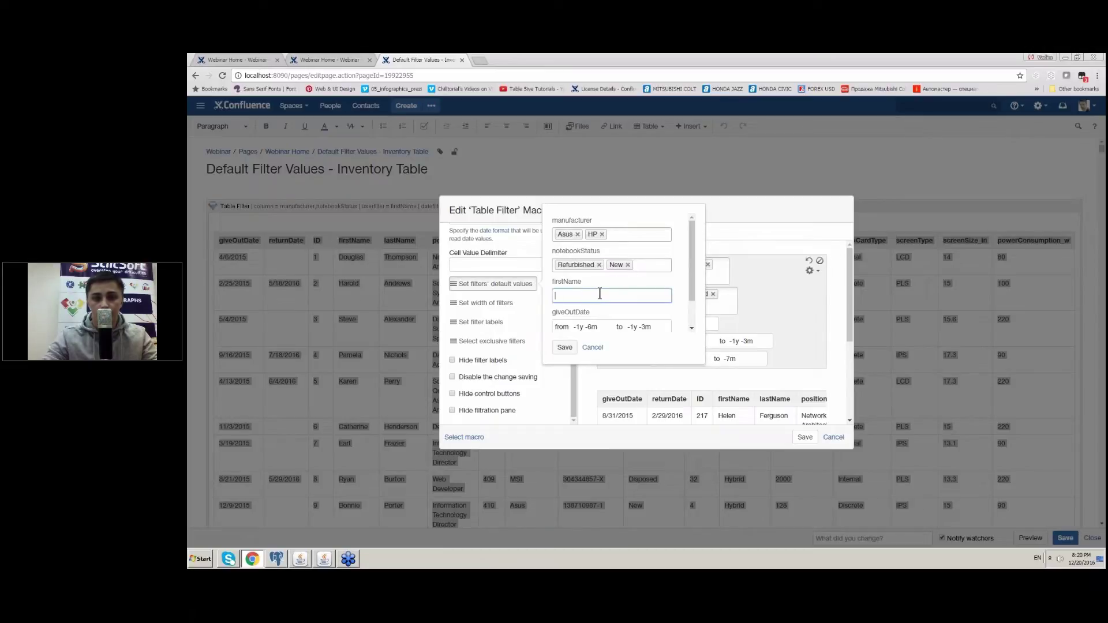
{"action": "left_click", "coordinate": [599, 265]}
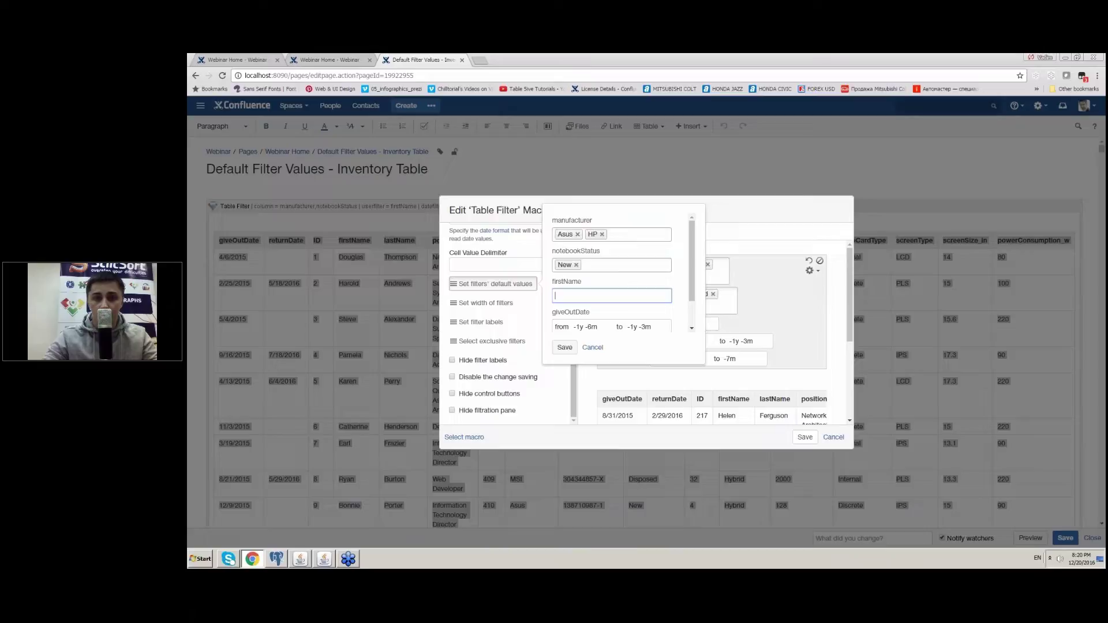
{"action": "left_click", "coordinate": [585, 265]}
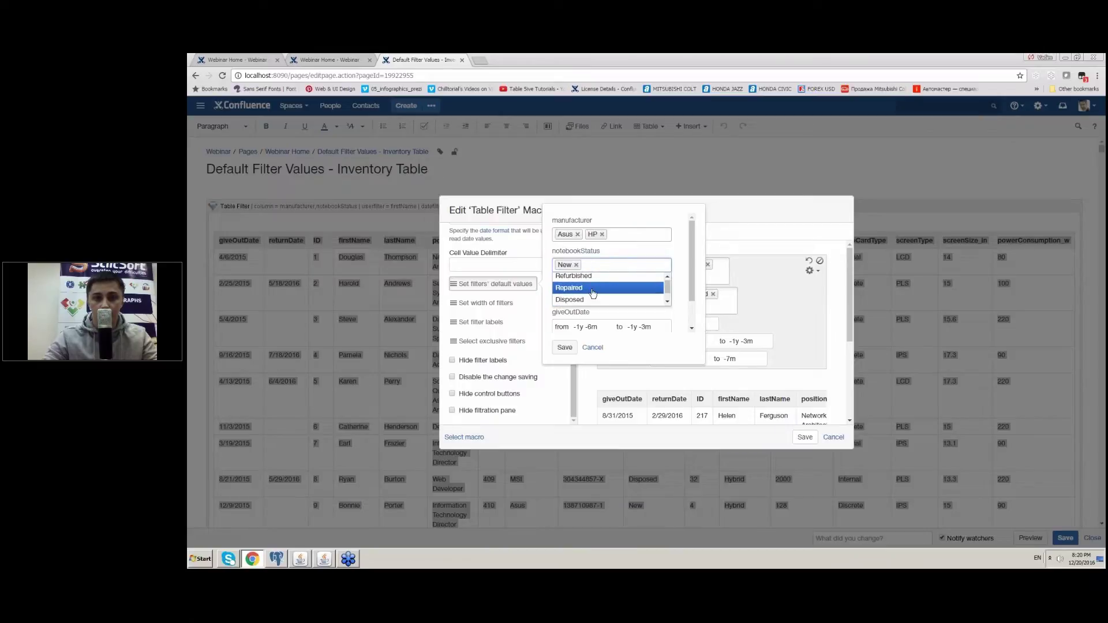
{"action": "left_click", "coordinate": [589, 300]}
{"action": "left_click", "coordinate": [602, 234]}
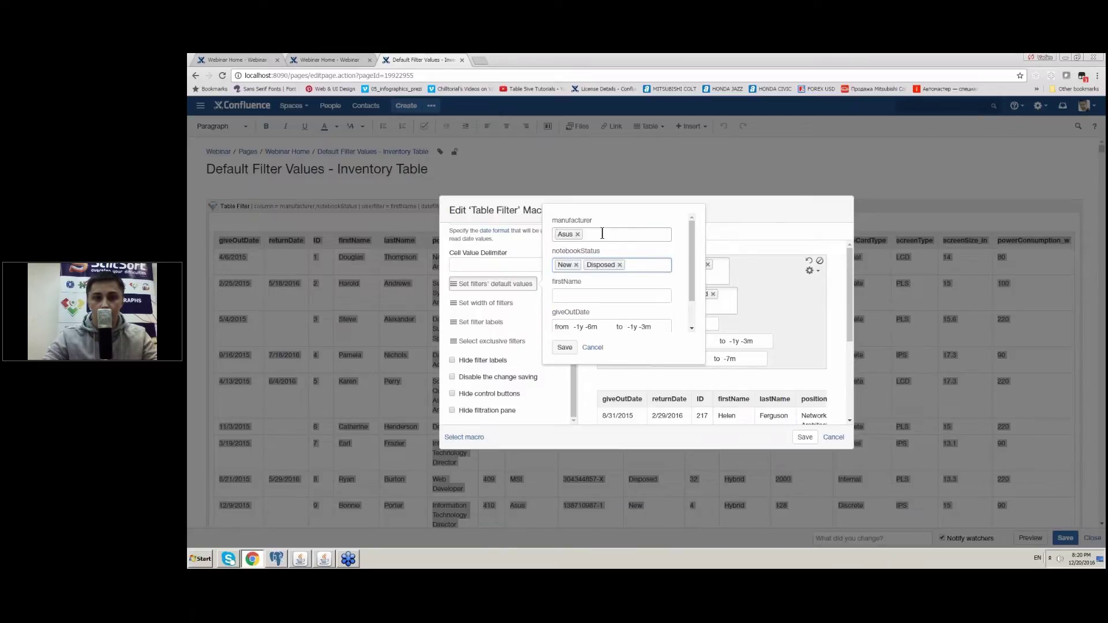
{"action": "left_click", "coordinate": [596, 260]}
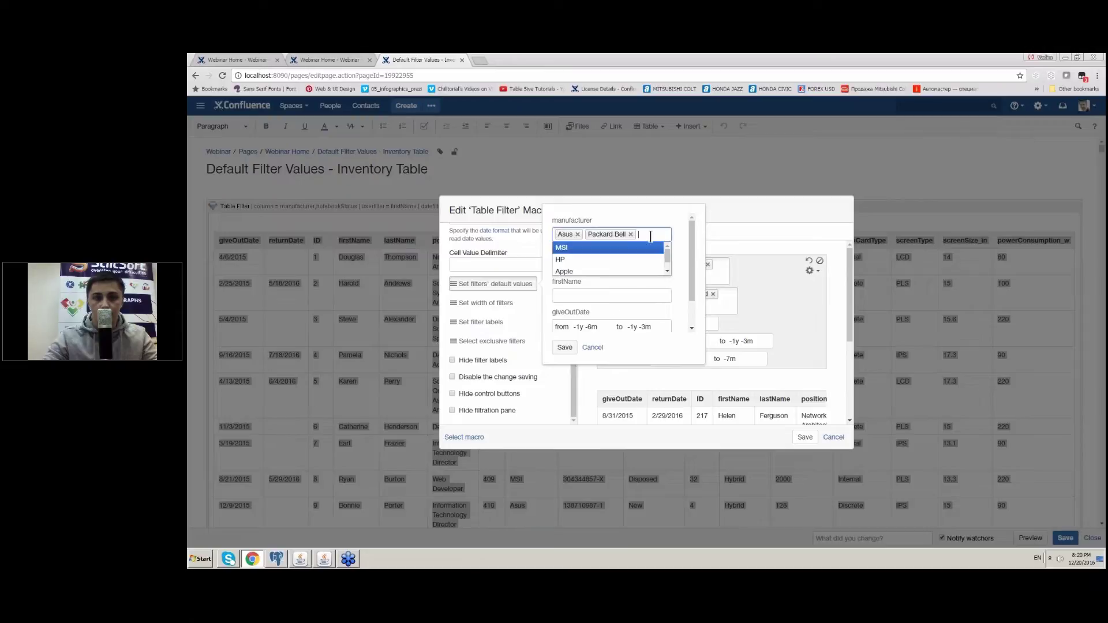
{"action": "left_click", "coordinate": [594, 257]}
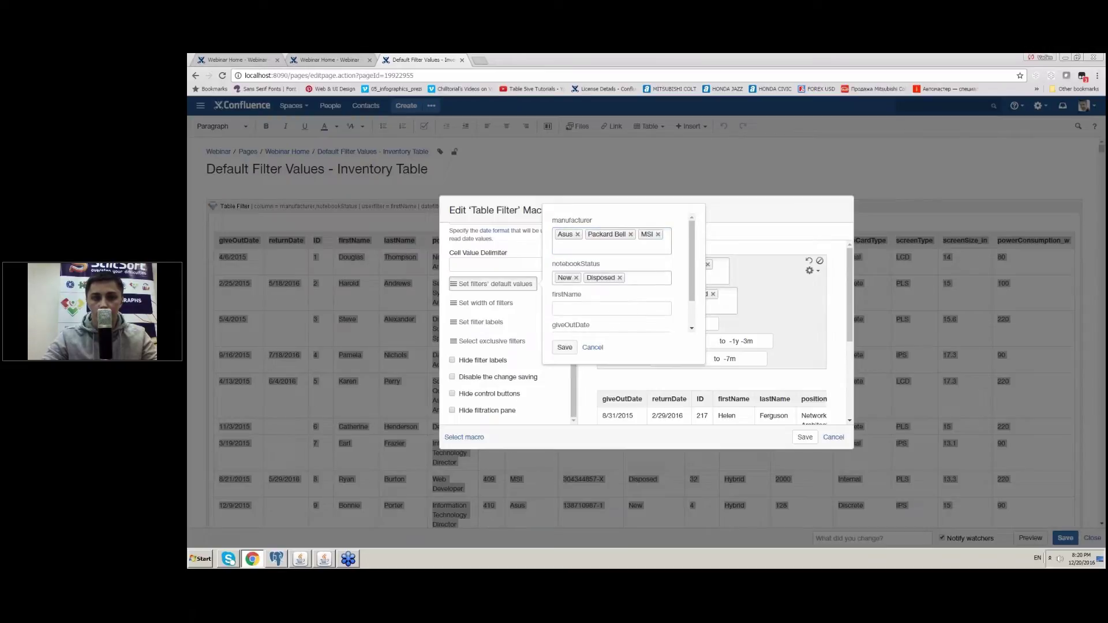
Save the default filter values, the Table Filter macro and the inventory page
{"action": "scroll", "coordinate": [628, 301], "scroll_direction": "down", "scroll_amount": 2}
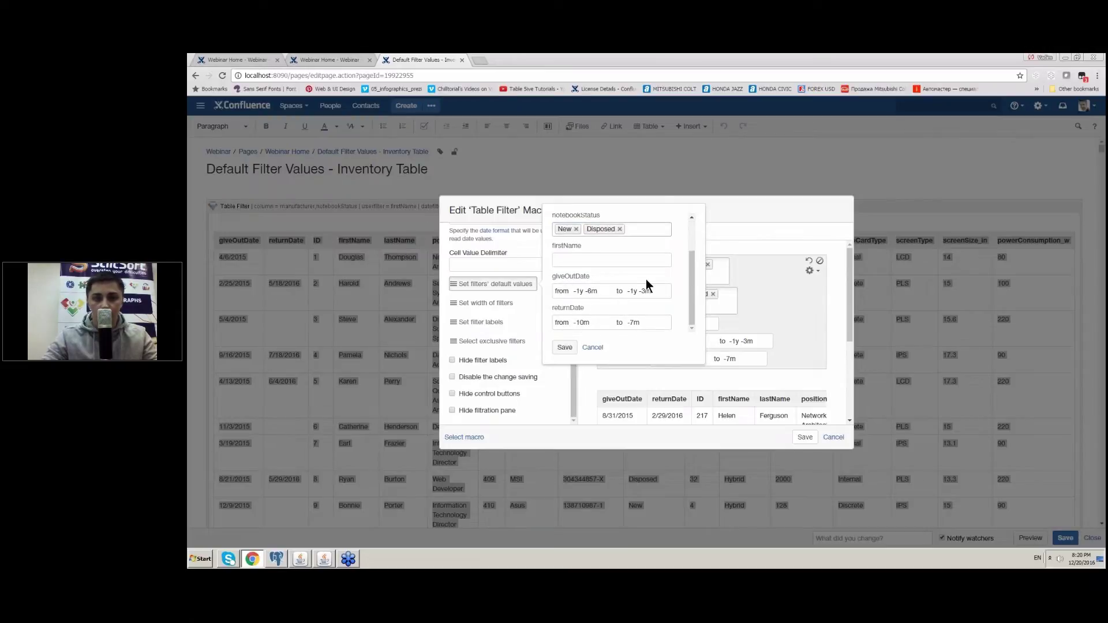
{"action": "left_click", "coordinate": [564, 346]}
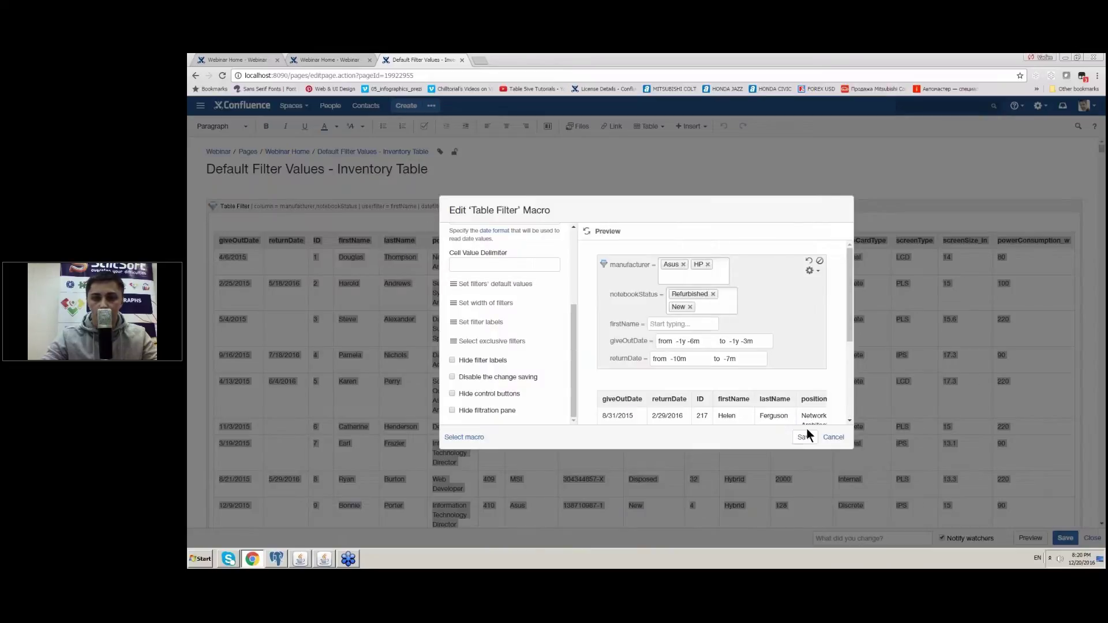
{"action": "left_click", "coordinate": [805, 437]}
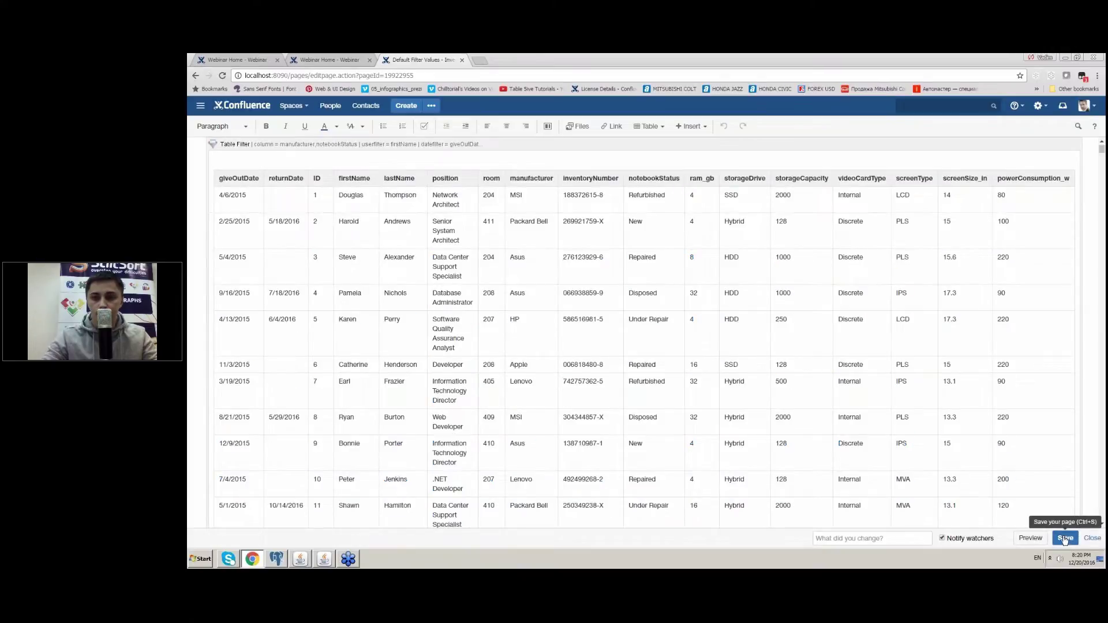
{"action": "left_click", "coordinate": [1066, 538]}
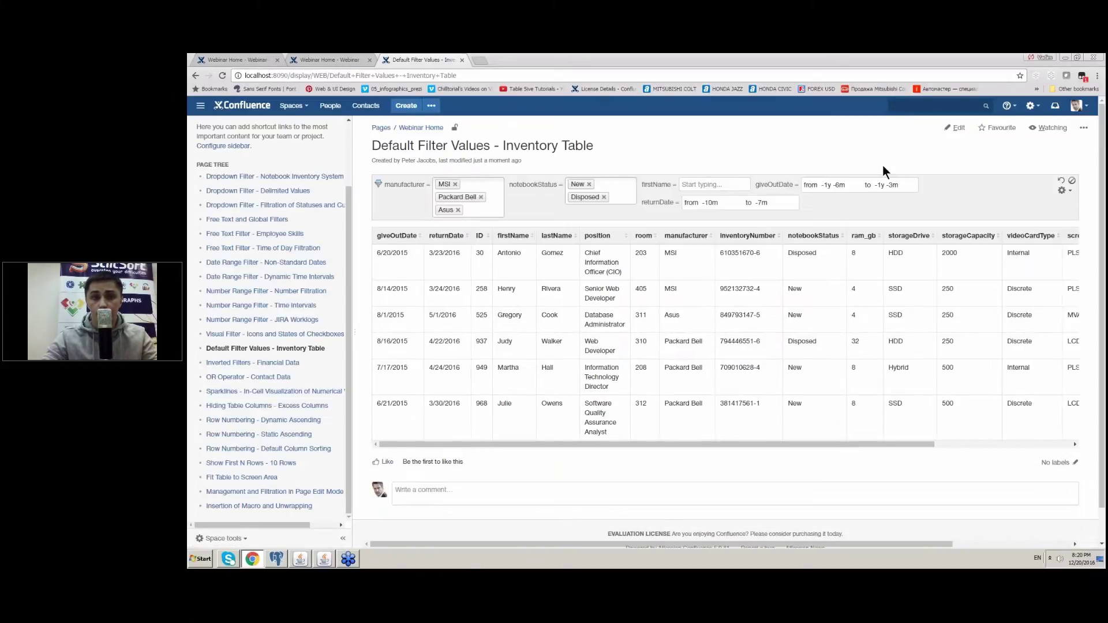
Widen the manufacturer and notebookStatus filter boxes so each one's values fit on a single line
{"action": "left_click", "coordinate": [477, 190]}
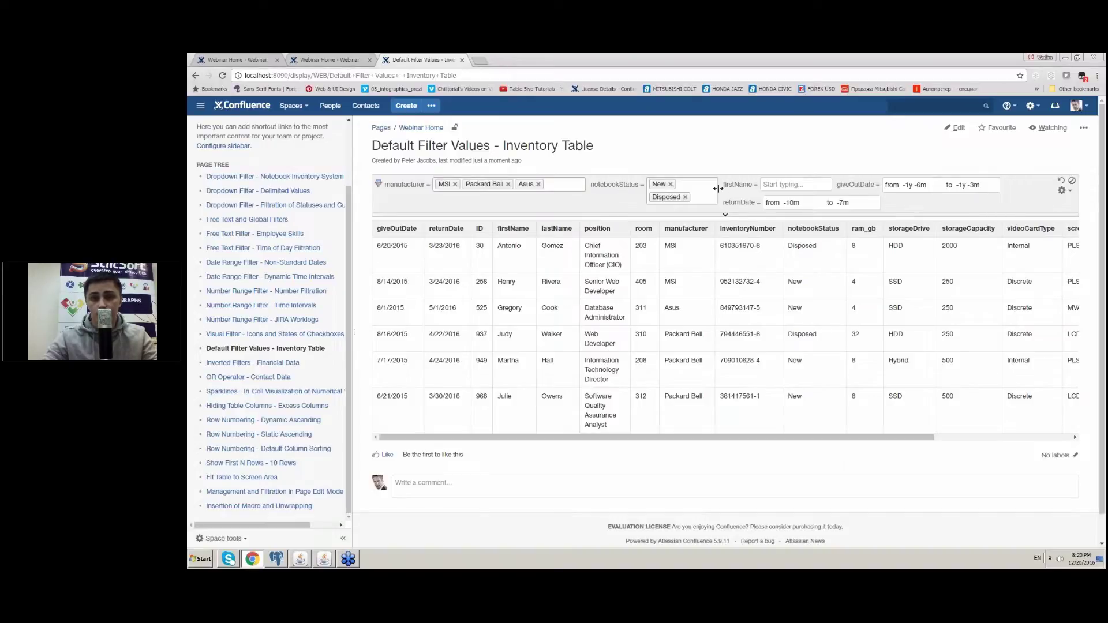
{"action": "left_click_drag", "start_coordinate": [719, 188], "coordinate": [741, 189]}
Add Apple to the manufacturer filter, remove Packard Bell and MSI from it, and save the current filtration
{"action": "left_click", "coordinate": [563, 185]}
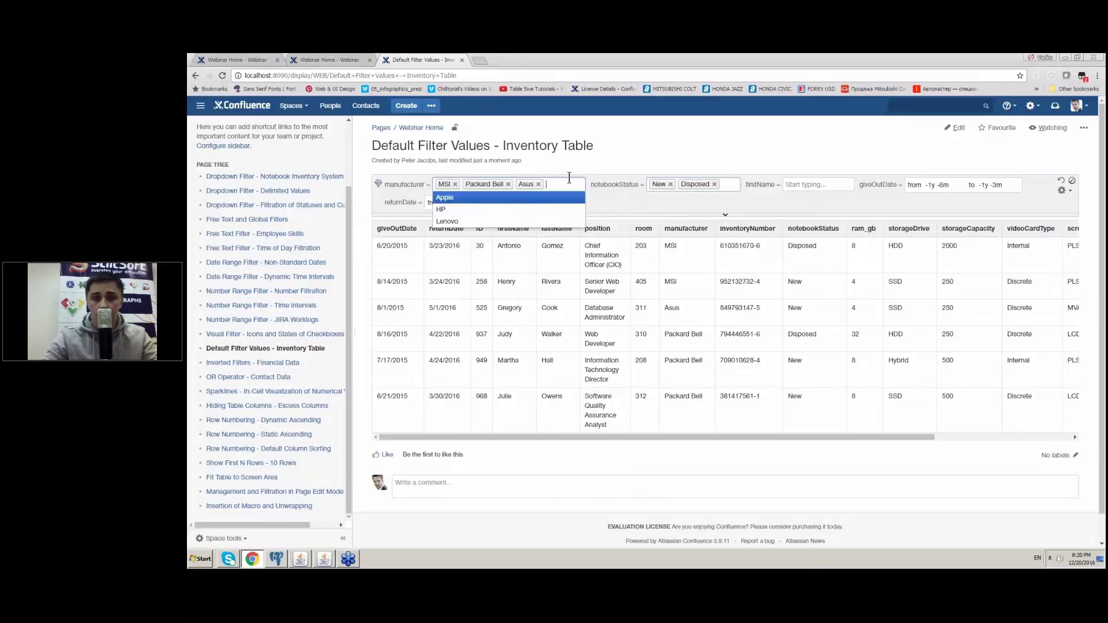
{"action": "left_click", "coordinate": [479, 198]}
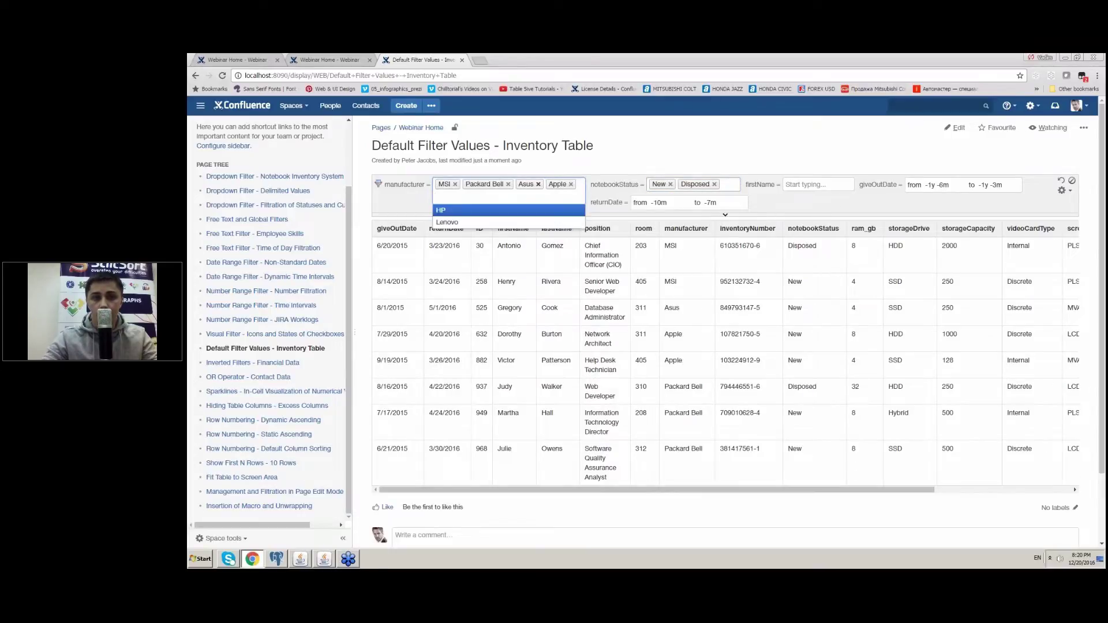
{"action": "left_click", "coordinate": [508, 185]}
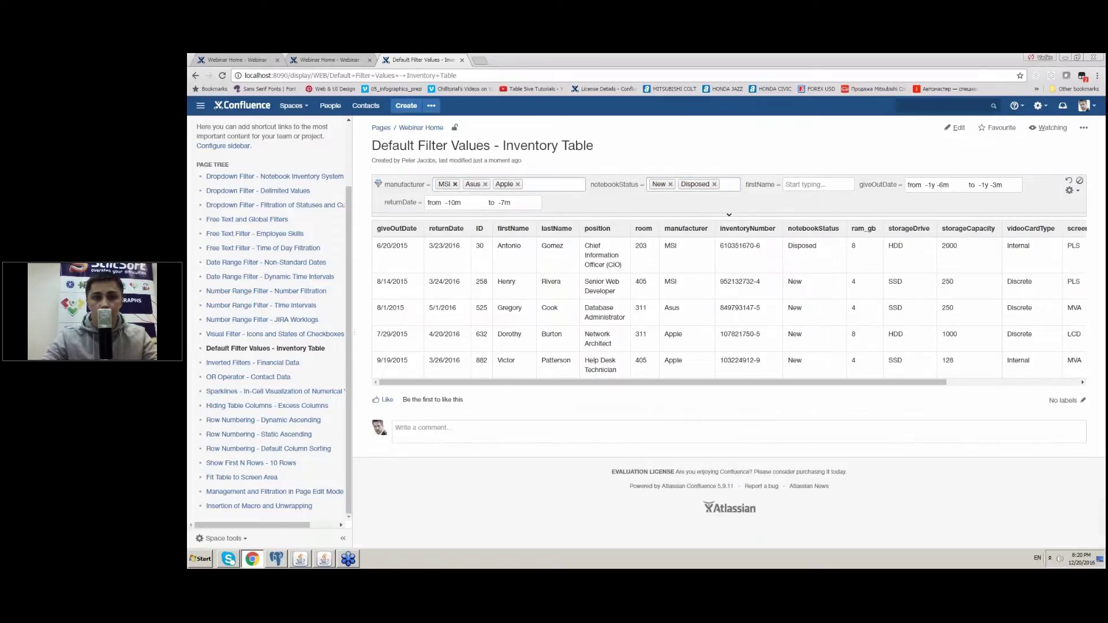
{"action": "left_click", "coordinate": [455, 184]}
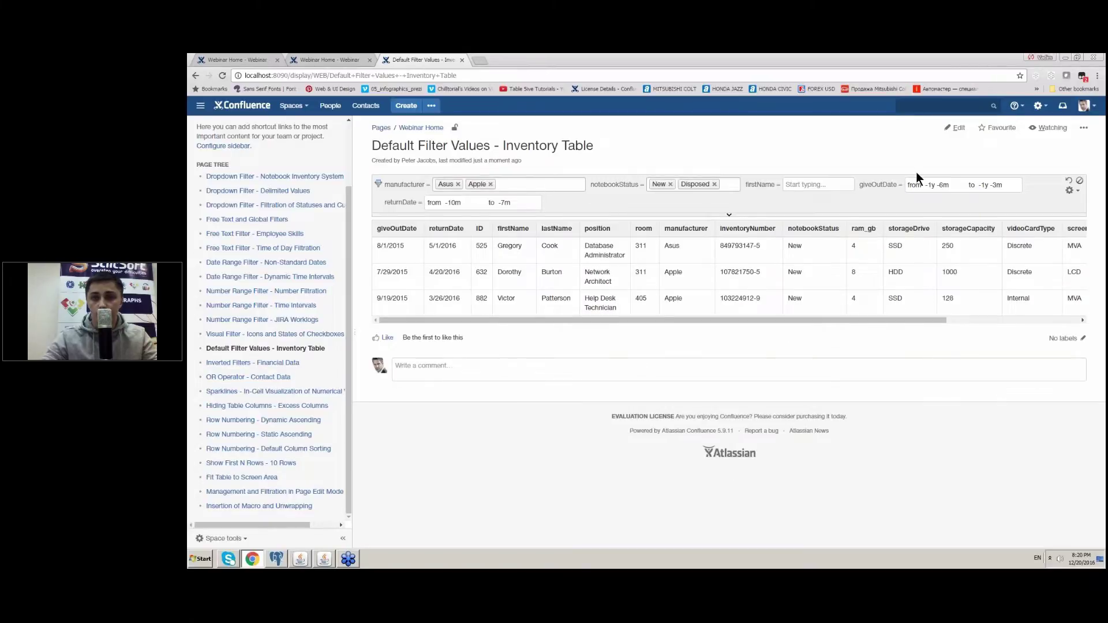
{"action": "left_click", "coordinate": [1069, 190]}
{"action": "left_click", "coordinate": [709, 177]}
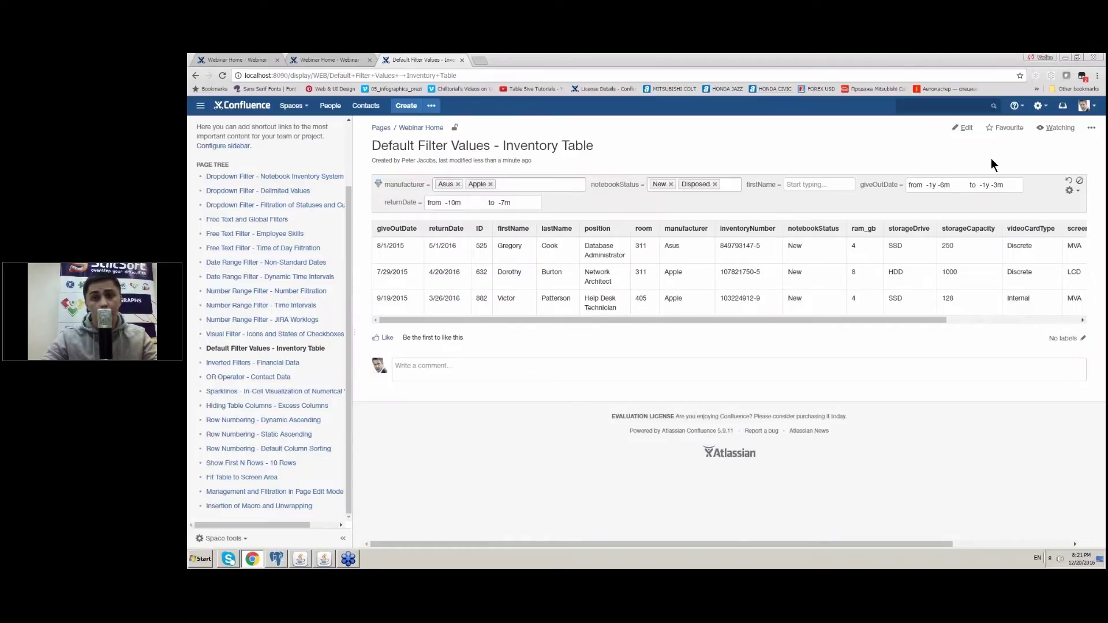
Examine the Disable the change saving option in the inventory page's Table Filter macro, and save the macro and page
{"action": "left_click", "coordinate": [963, 127]}
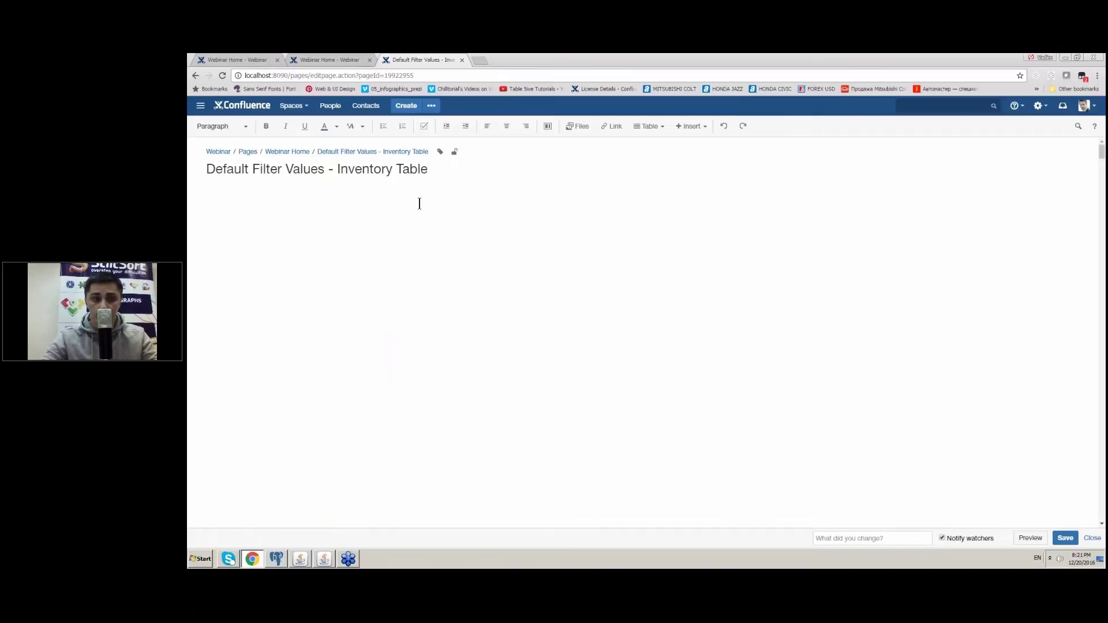
{"action": "key", "text": "ctrl+v"}
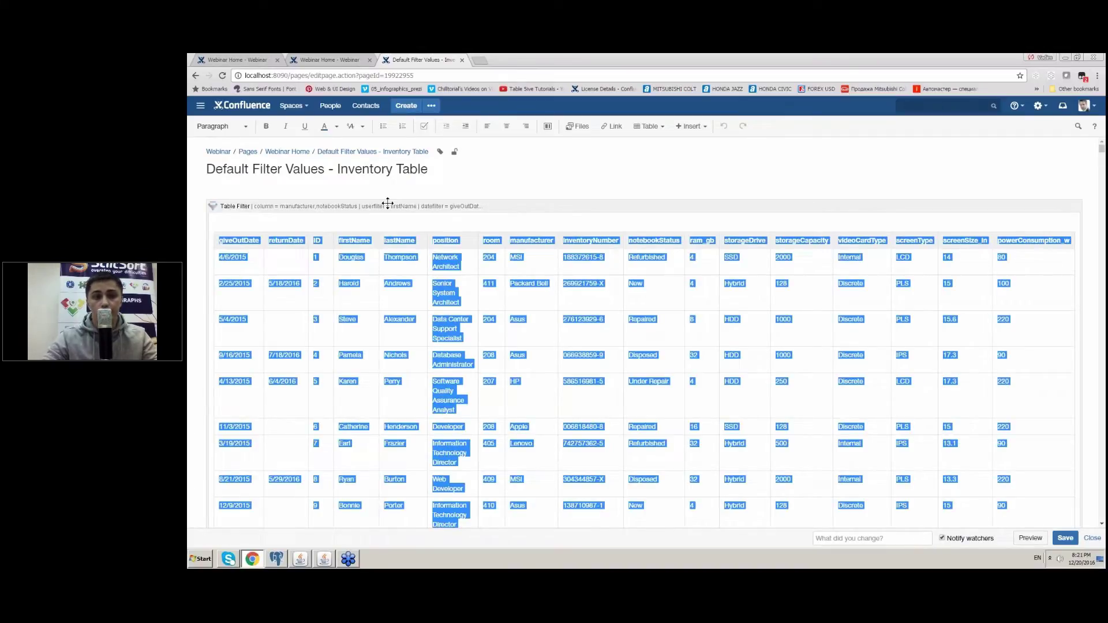
{"action": "double_click", "coordinate": [387, 203]}
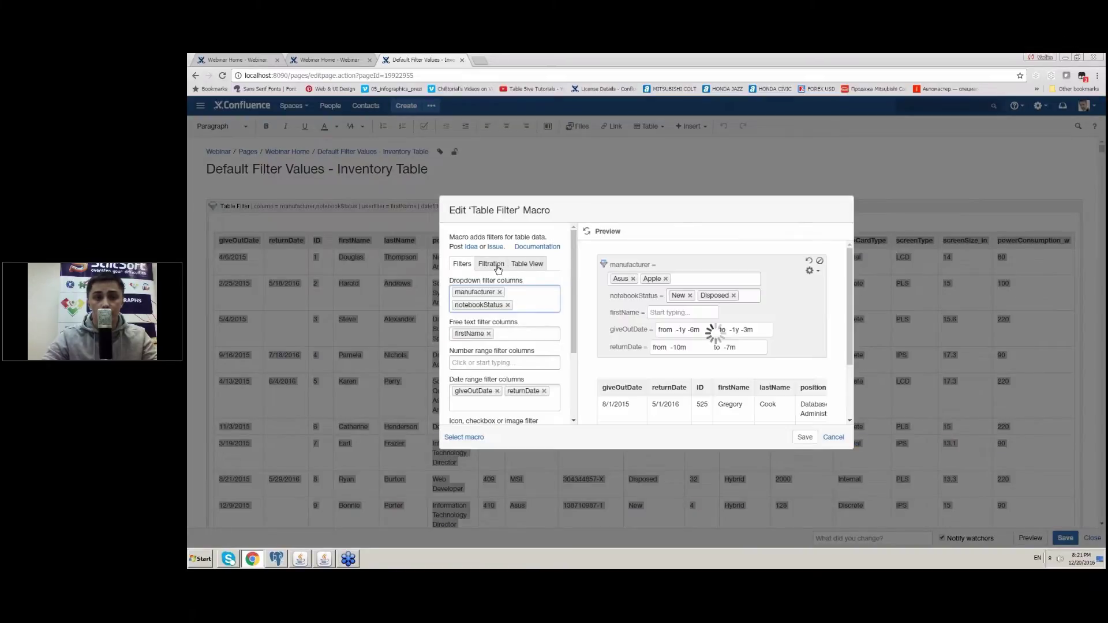
{"action": "left_click", "coordinate": [491, 264]}
{"action": "left_click_drag", "start_coordinate": [574, 258], "coordinate": [528, 362]}
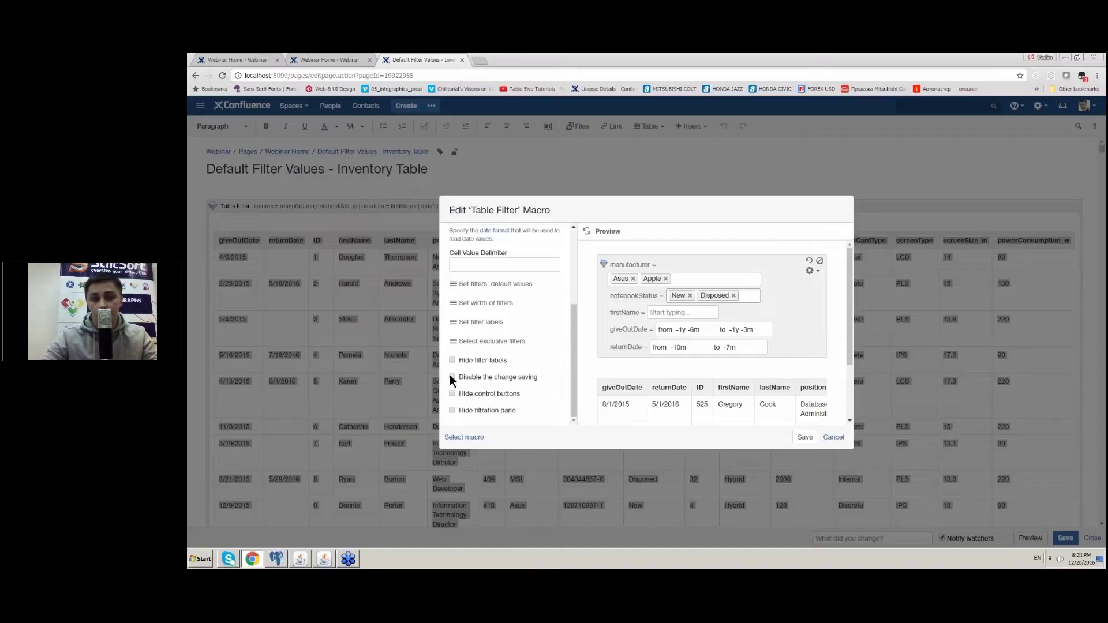
{"action": "left_click", "coordinate": [804, 437]}
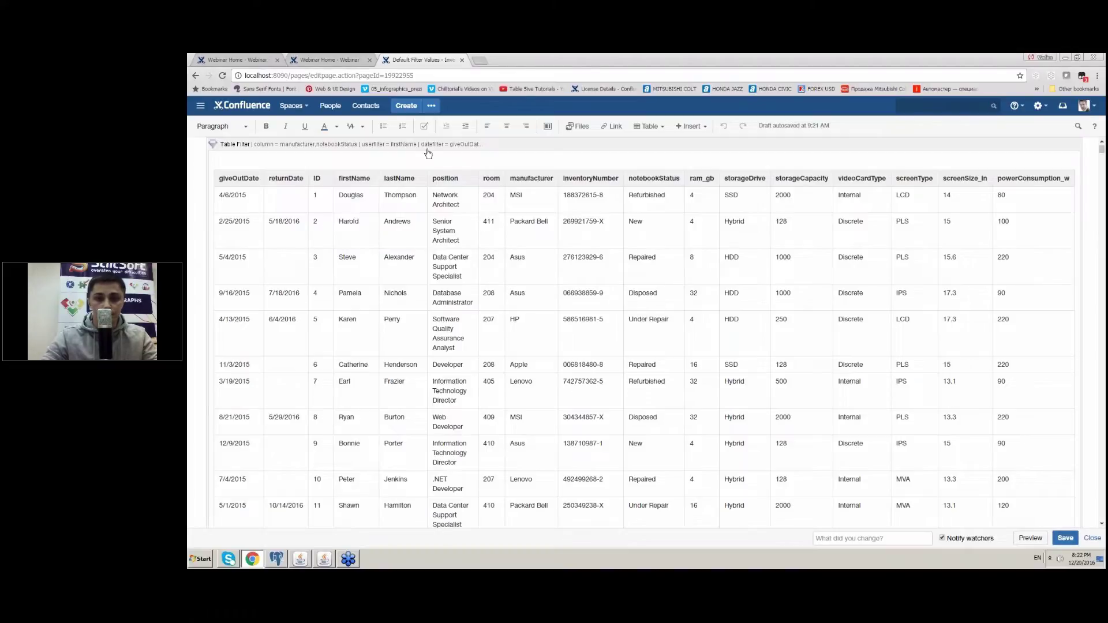
{"action": "key", "text": "ctrl+s"}
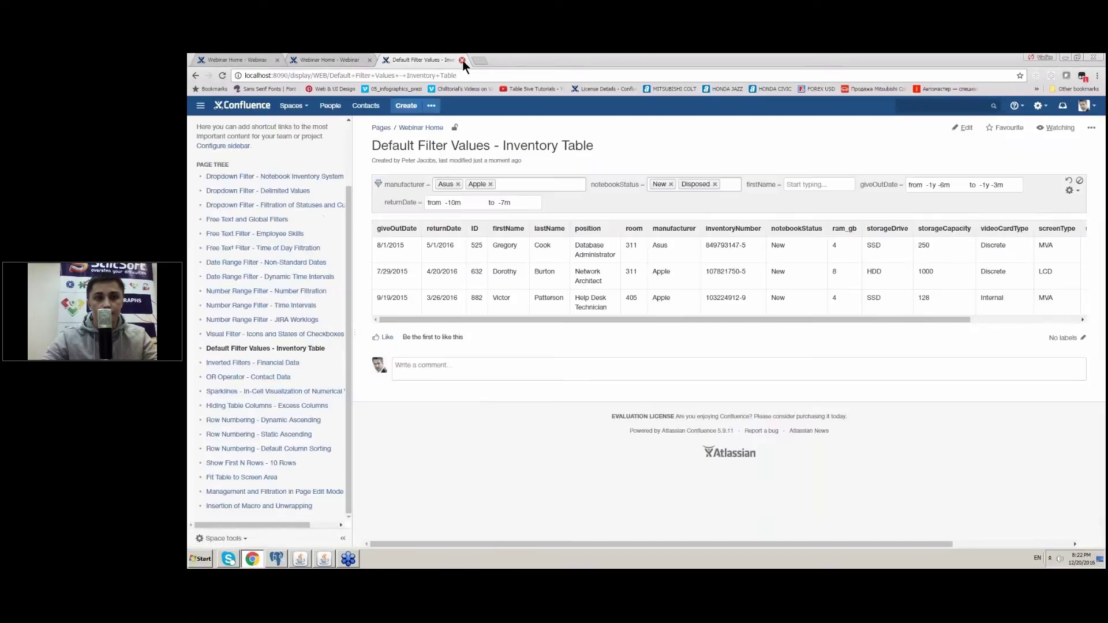
Close the inventory page and open OR Operator - Contact Data from Webinar Home in a new browser tab
{"action": "left_click", "coordinate": [463, 60]}
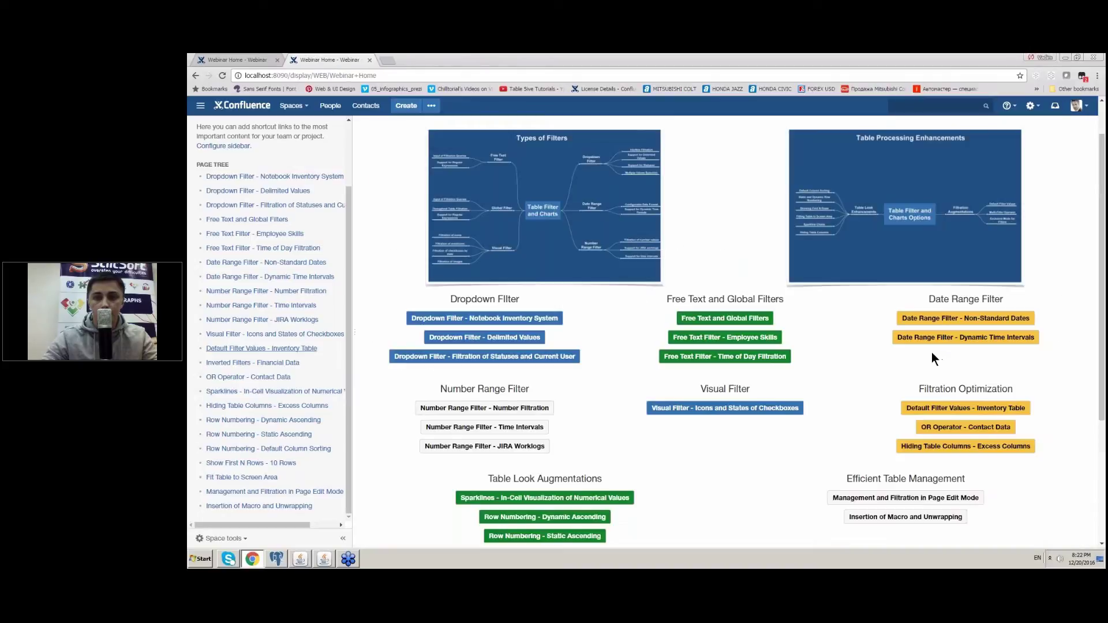
{"action": "left_click", "coordinate": [941, 429]}
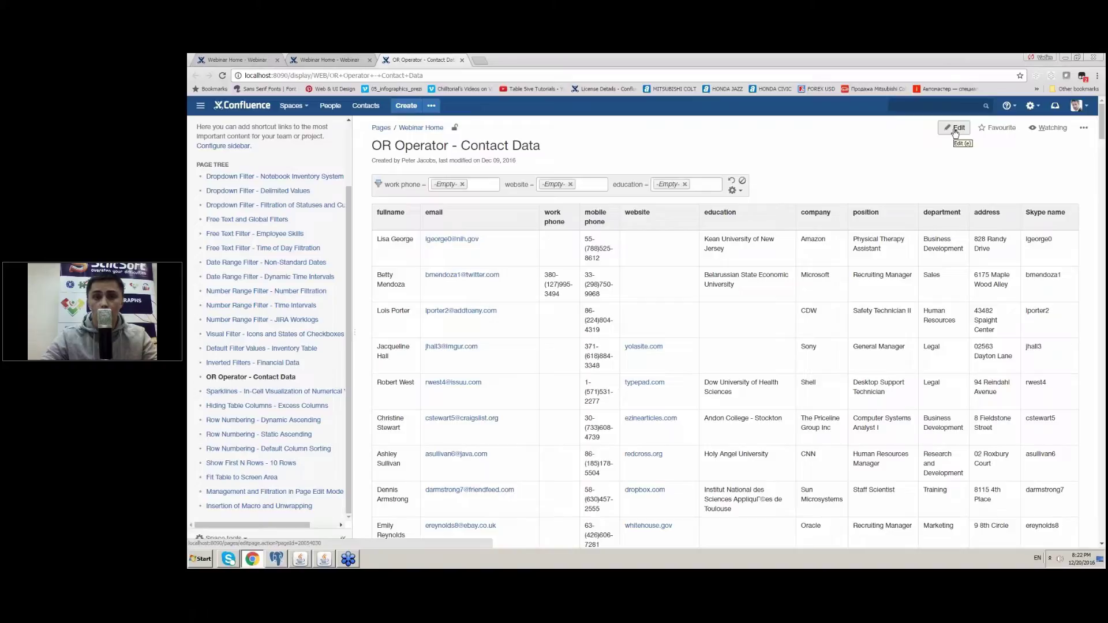
Open the contact data page's Table Filter macro for editing and choose OR as its Multi-Filter Operator
{"action": "left_click", "coordinate": [955, 129]}
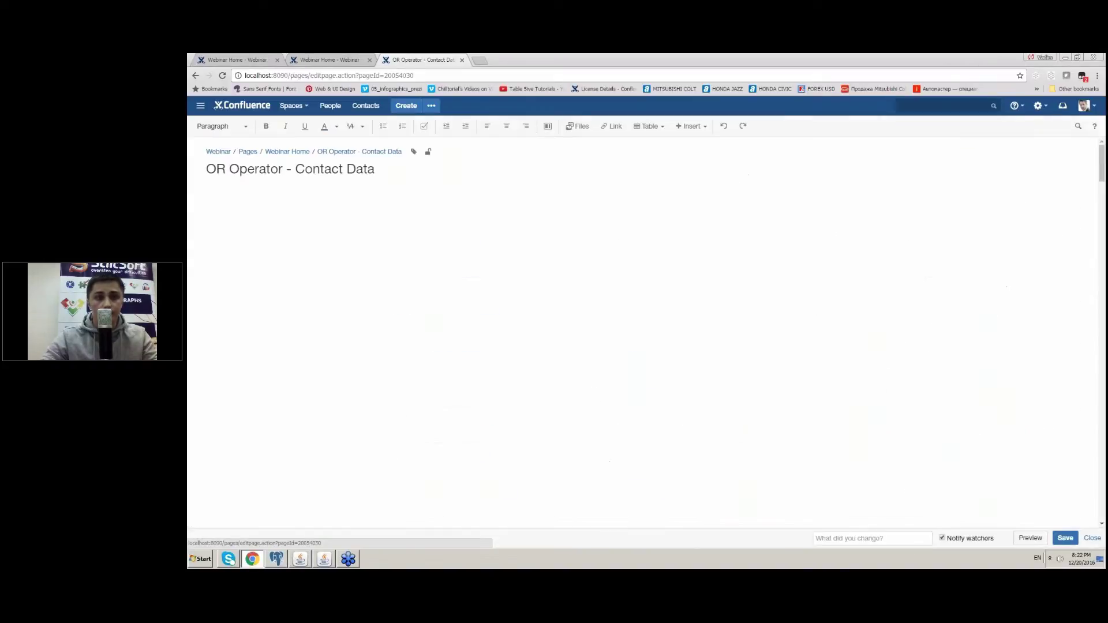
{"action": "double_click", "coordinate": [309, 204]}
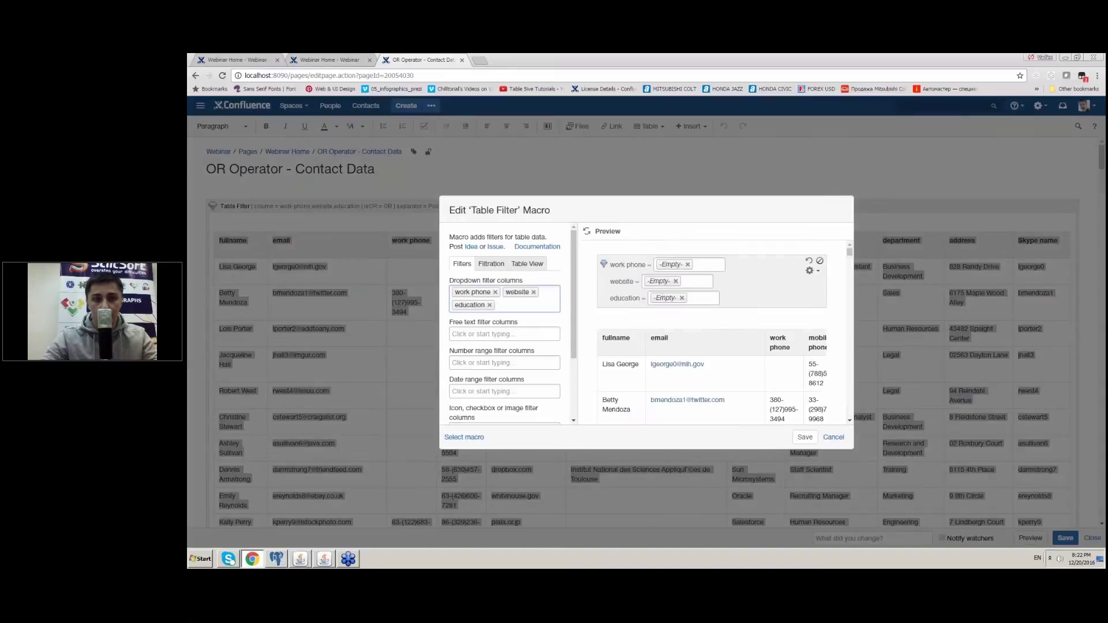
{"action": "left_click", "coordinate": [491, 263]}
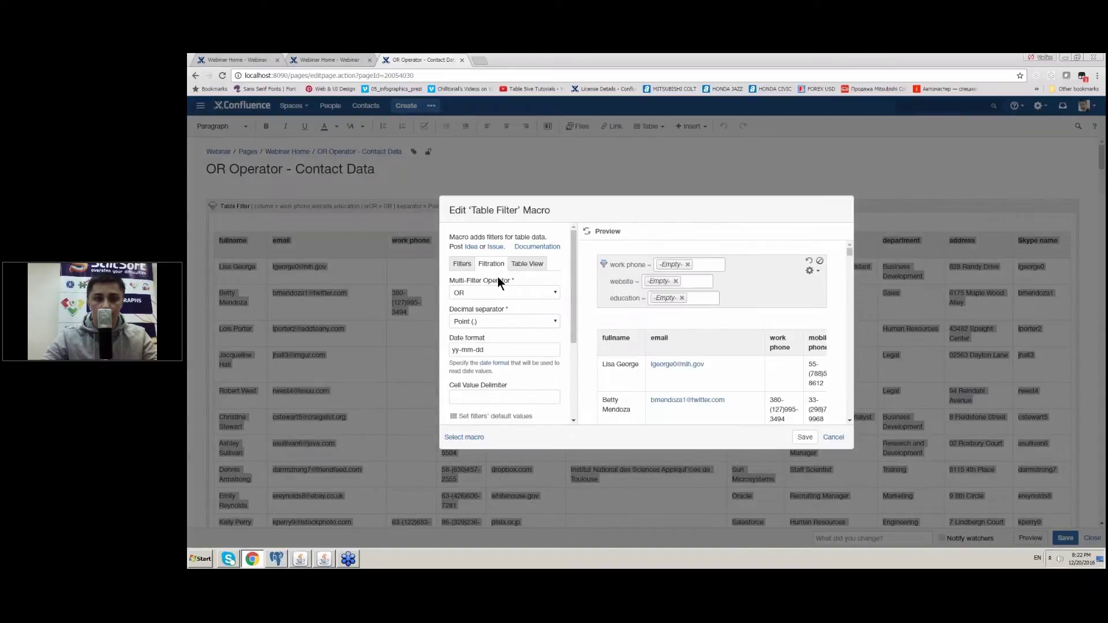
{"action": "left_click", "coordinate": [466, 292]}
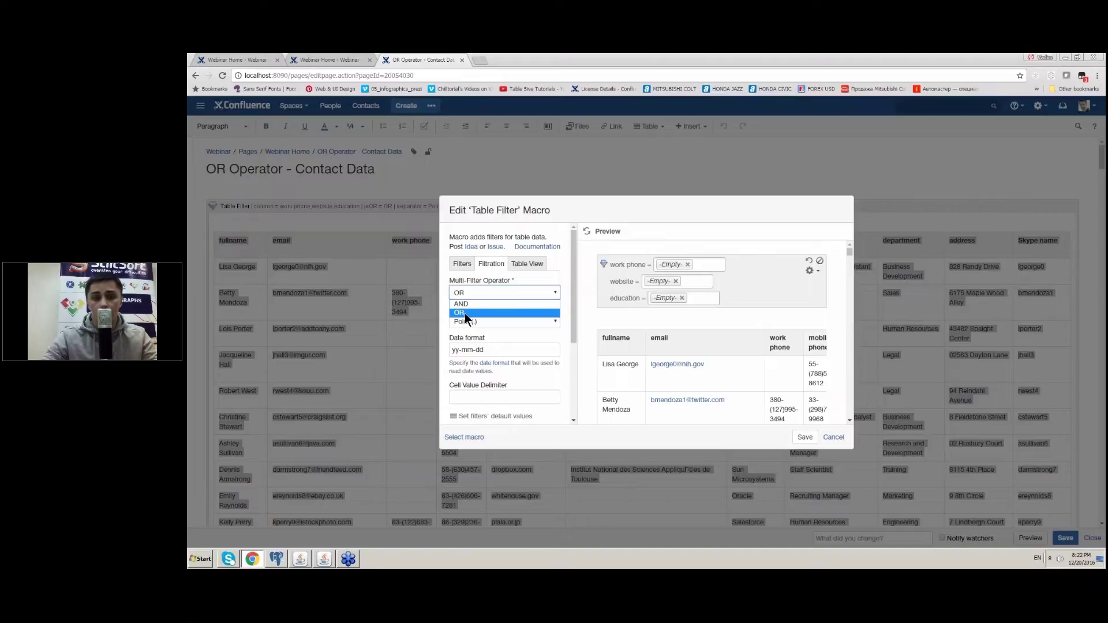
{"action": "left_click", "coordinate": [466, 313]}
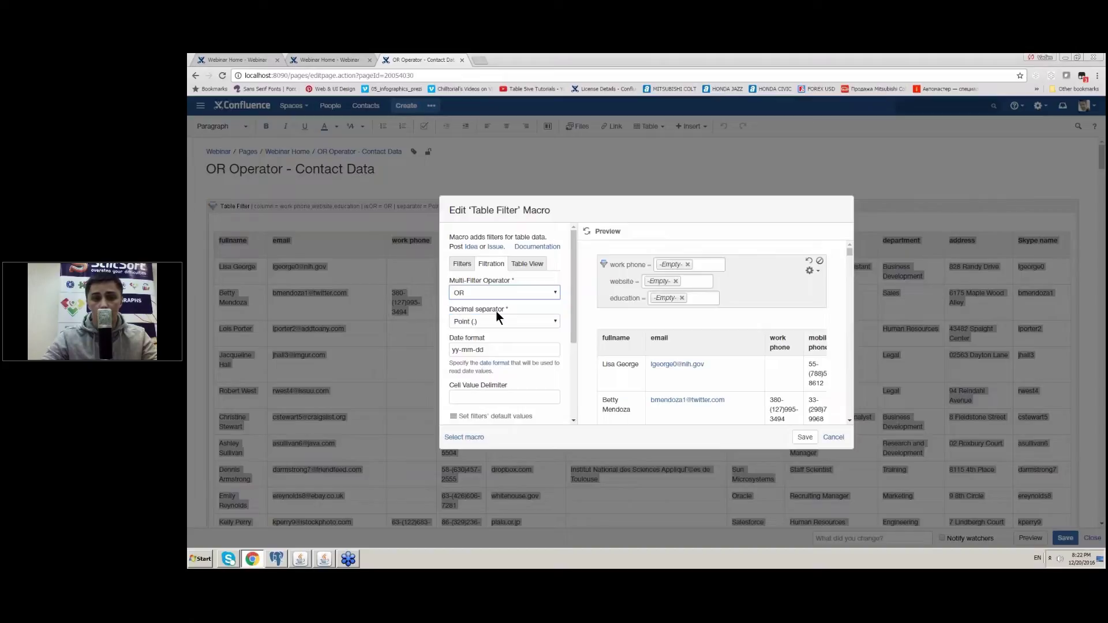
Save the Table Filter macro with its OR operator and save the contact data page
{"action": "left_click", "coordinate": [803, 437]}
{"action": "left_click", "coordinate": [1064, 535]}
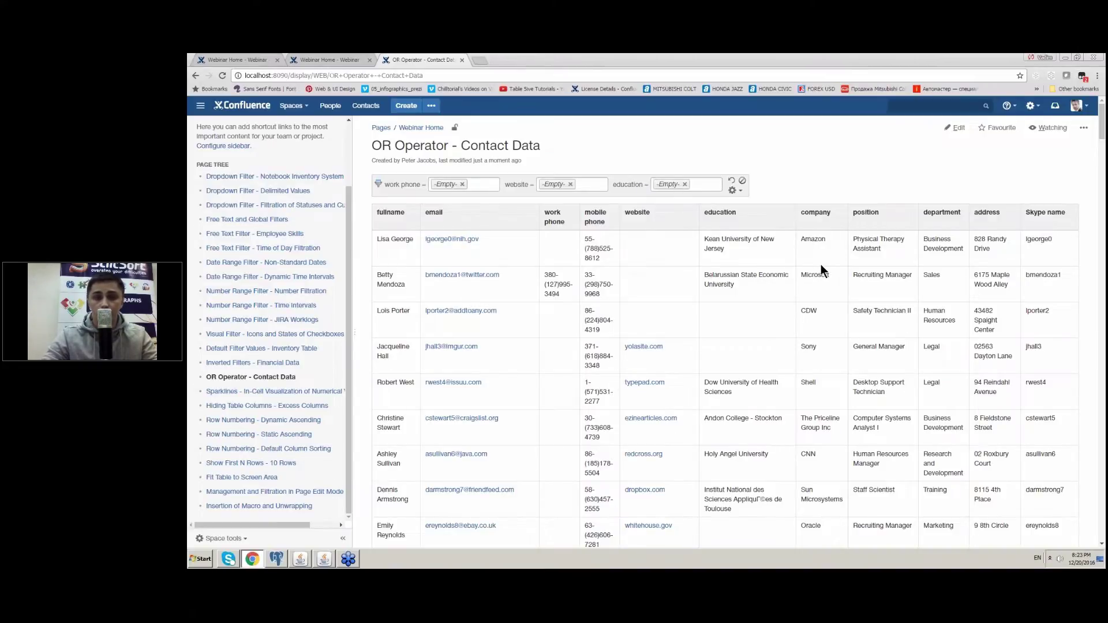
Examine the contact table for rows with an empty work phone, website or education, and check the values offered by the filters
{"action": "scroll", "coordinate": [820, 264], "scroll_direction": "down", "scroll_amount": 6}
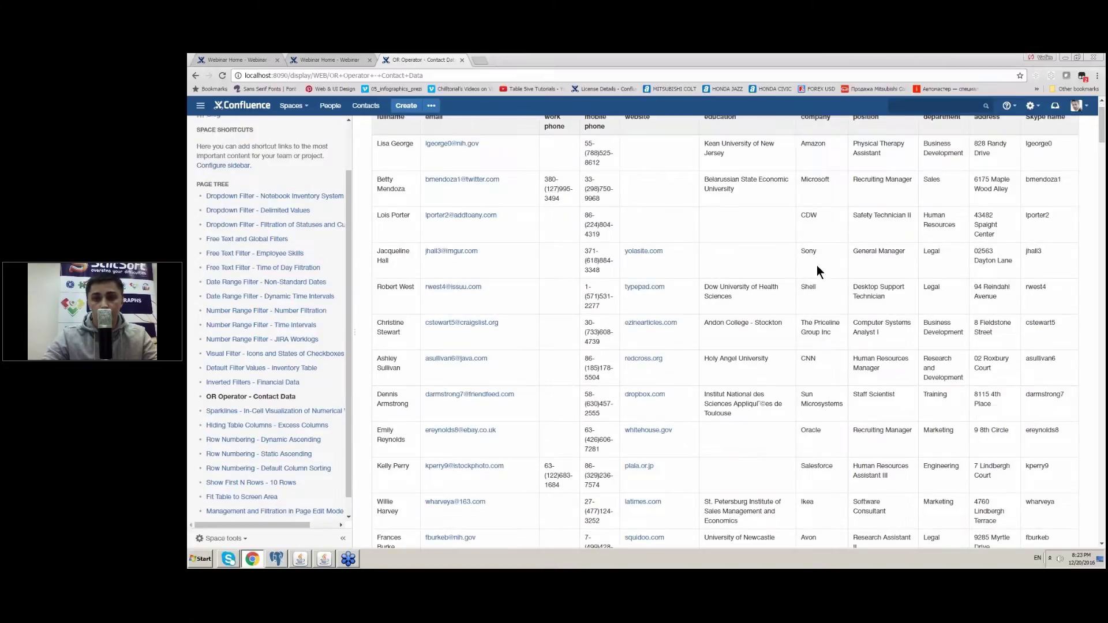
{"action": "scroll", "coordinate": [780, 248], "scroll_direction": "up", "scroll_amount": 6}
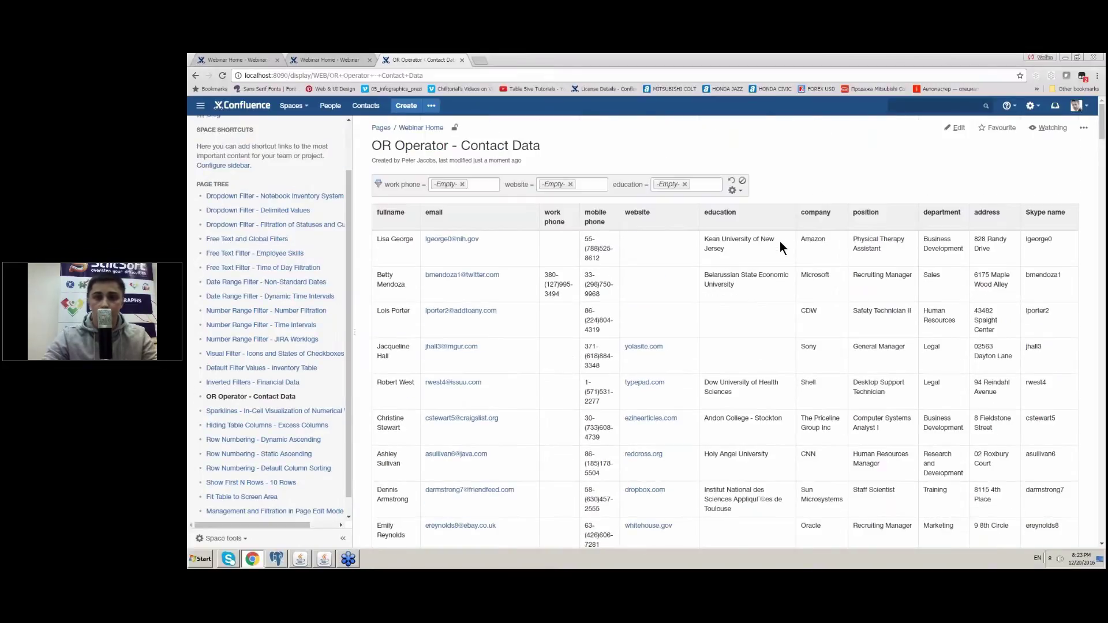
{"action": "left_click", "coordinate": [483, 184]}
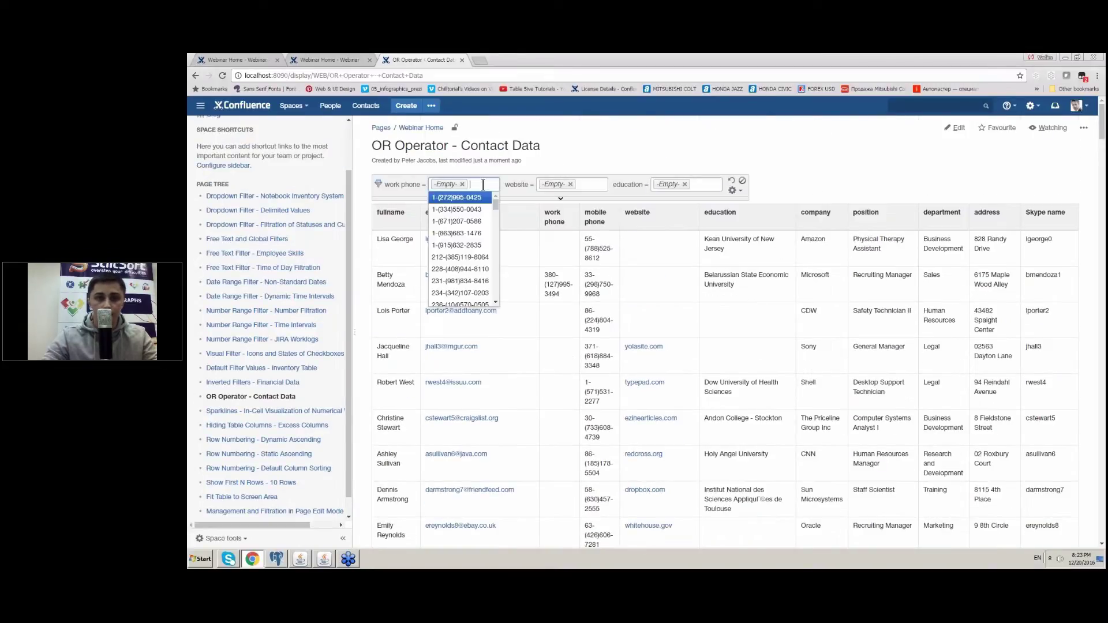
{"action": "left_click", "coordinate": [591, 184]}
{"action": "left_click", "coordinate": [781, 172]}
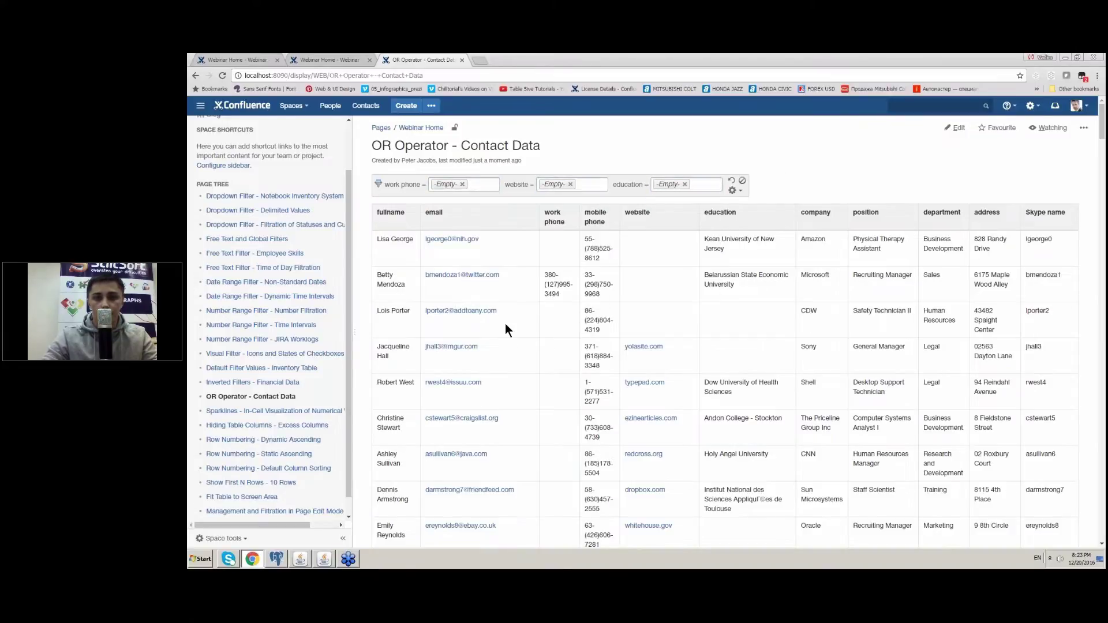
{"action": "scroll", "coordinate": [705, 288], "scroll_direction": "down", "scroll_amount": 5}
{"action": "scroll", "coordinate": [706, 290], "scroll_direction": "down", "scroll_amount": 12}
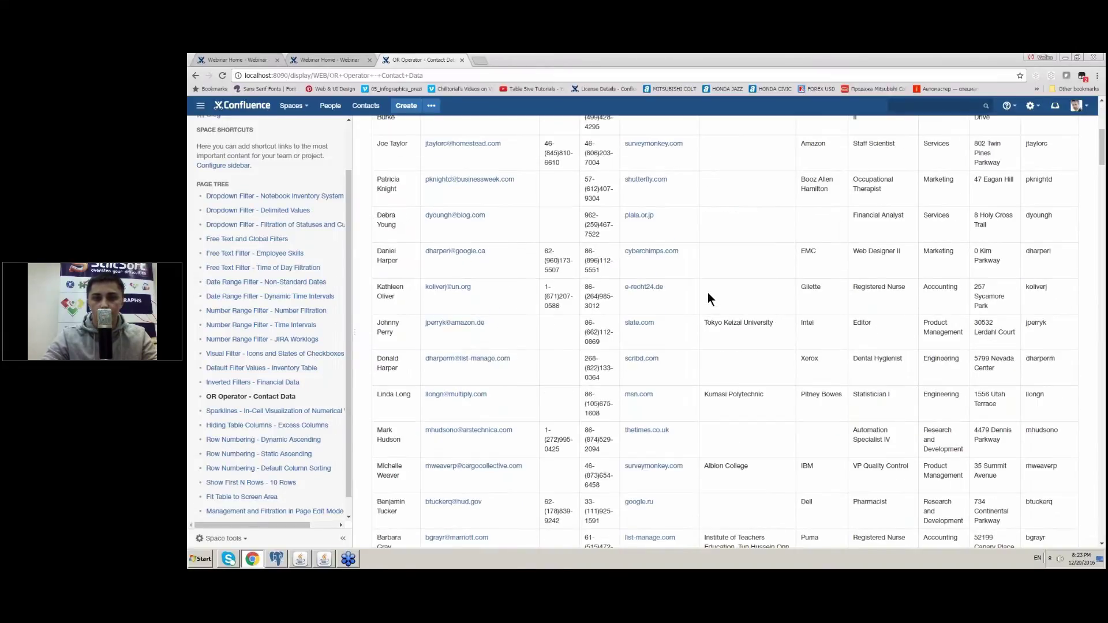
{"action": "scroll", "coordinate": [708, 292], "scroll_direction": "down", "scroll_amount": 3}
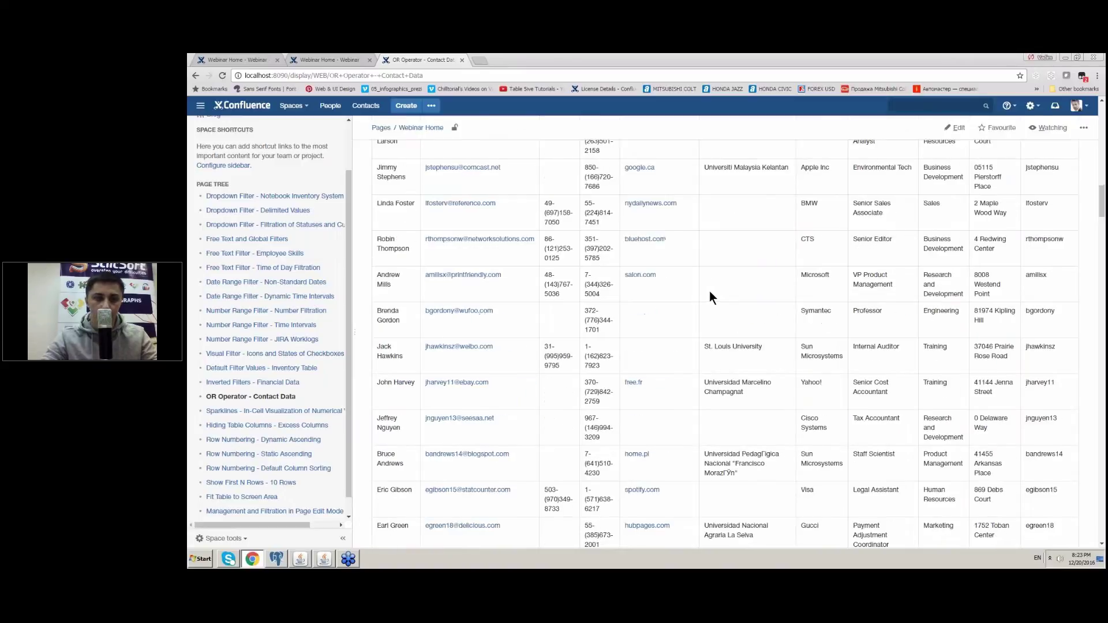
Close the contact data page and open Sparklines - In-Cell Visualization of Numerical Values from Webinar Home in a new browser tab
{"action": "left_click", "coordinate": [464, 60]}
{"action": "scroll", "coordinate": [900, 213], "scroll_direction": "down", "scroll_amount": 3}
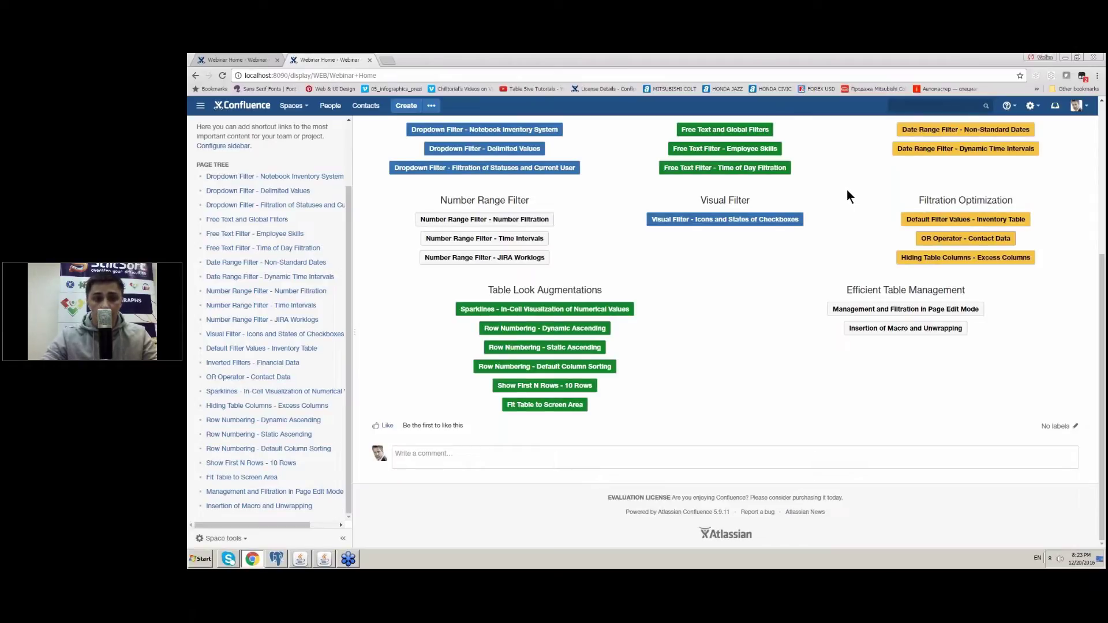
{"action": "left_click", "coordinate": [599, 313]}
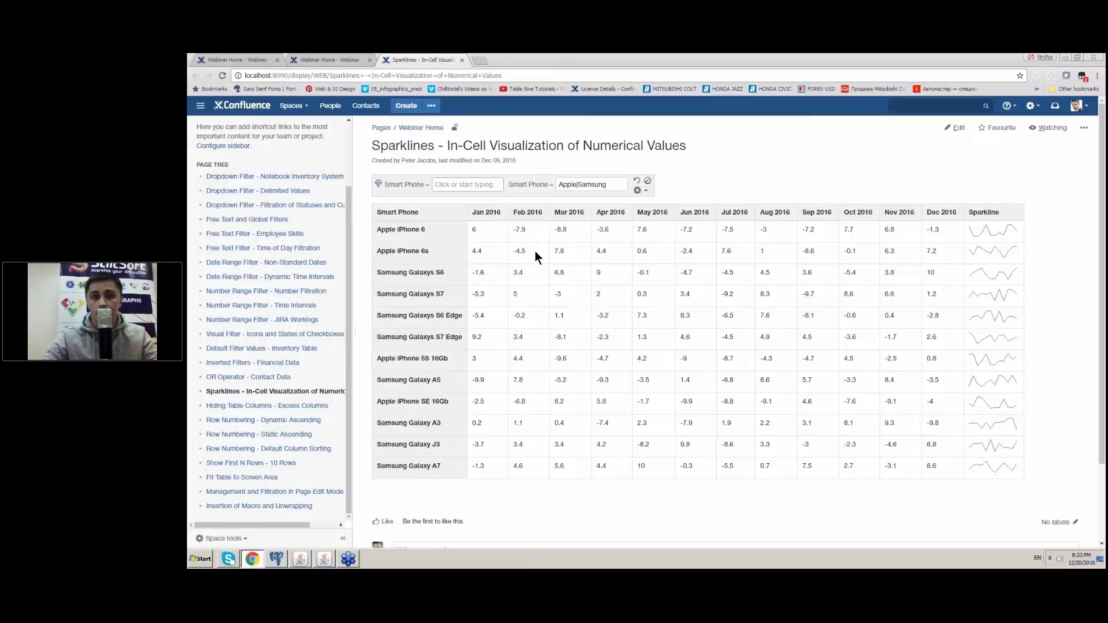
Examine the Sparkline charts and filtration options in the sparklines page's Table Filter macro, and save the macro and page
{"action": "left_click", "coordinate": [957, 128]}
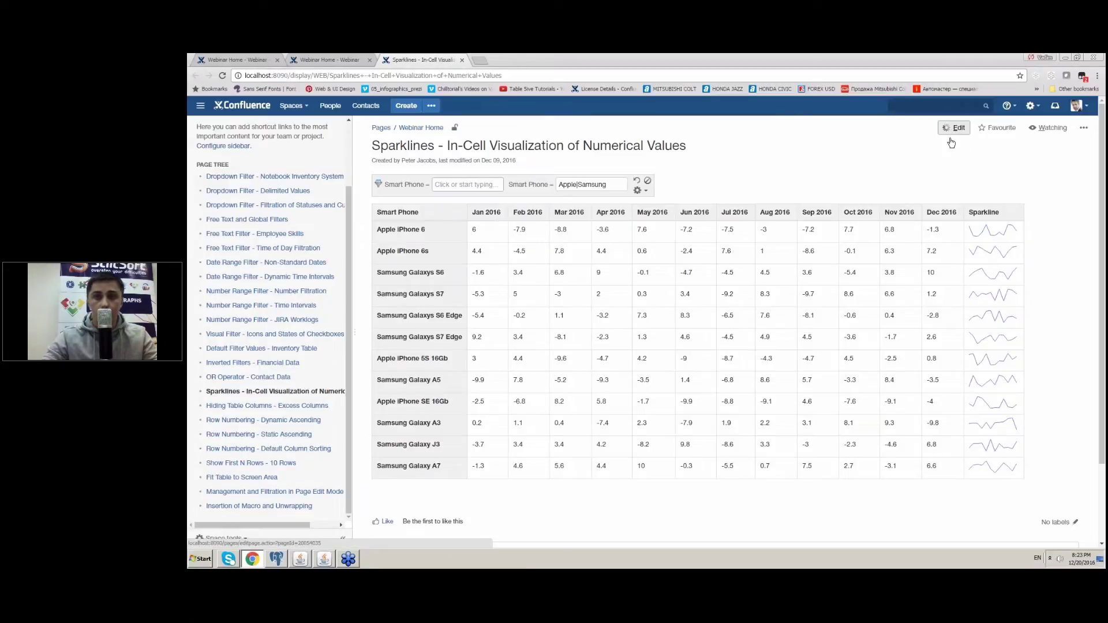
{"action": "double_click", "coordinate": [493, 206]}
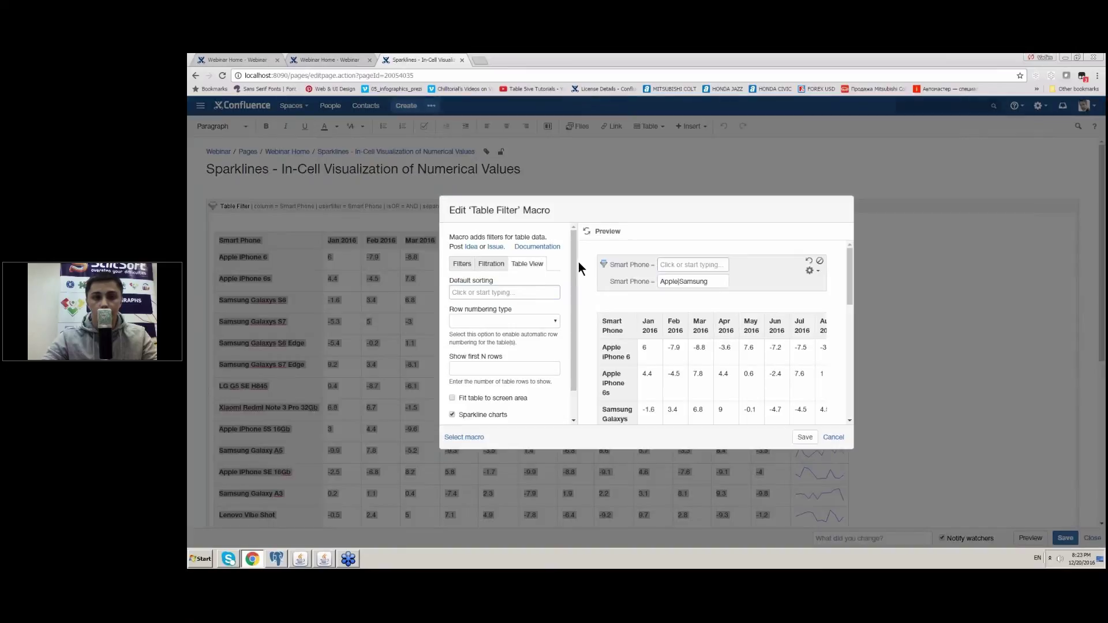
{"action": "scroll", "coordinate": [573, 262], "scroll_direction": "down", "scroll_amount": 1}
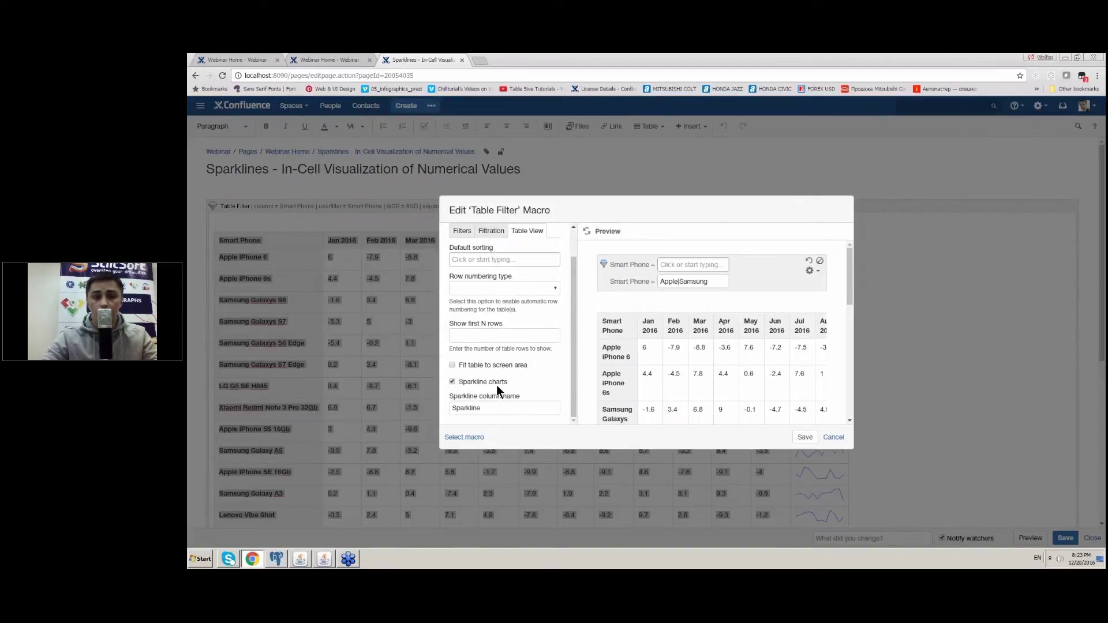
{"action": "scroll", "coordinate": [497, 384], "scroll_direction": "up", "scroll_amount": 1}
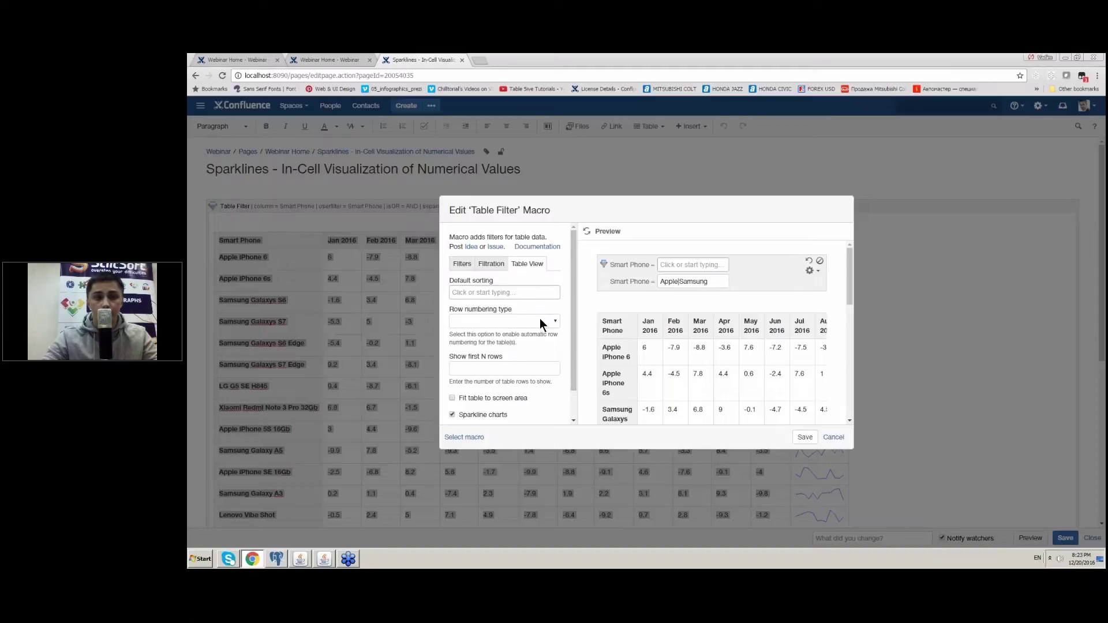
{"action": "left_click", "coordinate": [491, 270]}
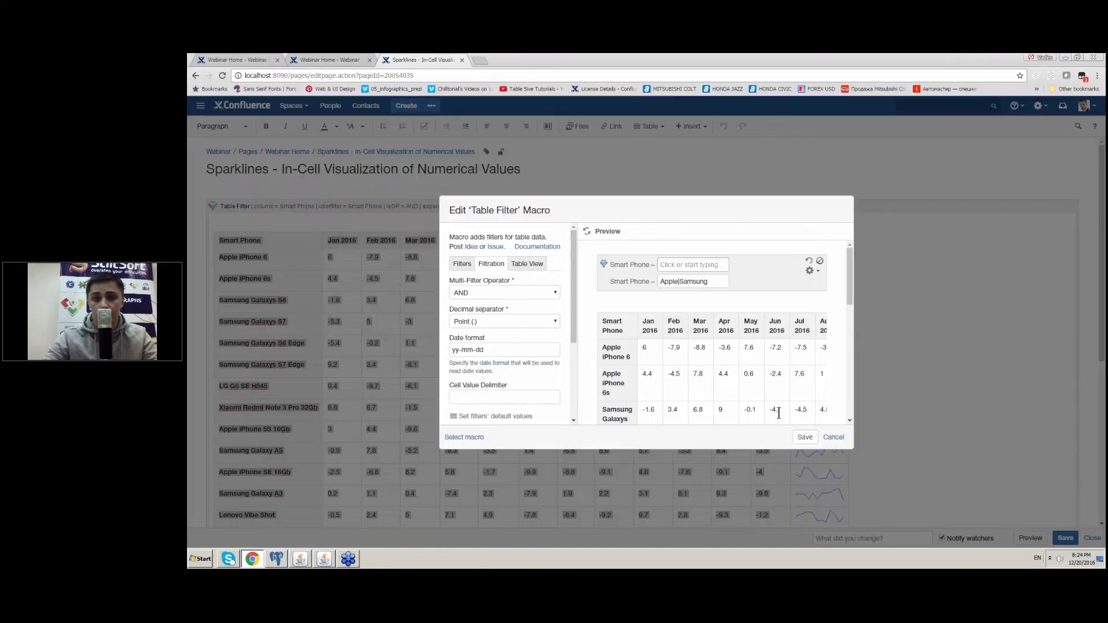
{"action": "left_click", "coordinate": [804, 437]}
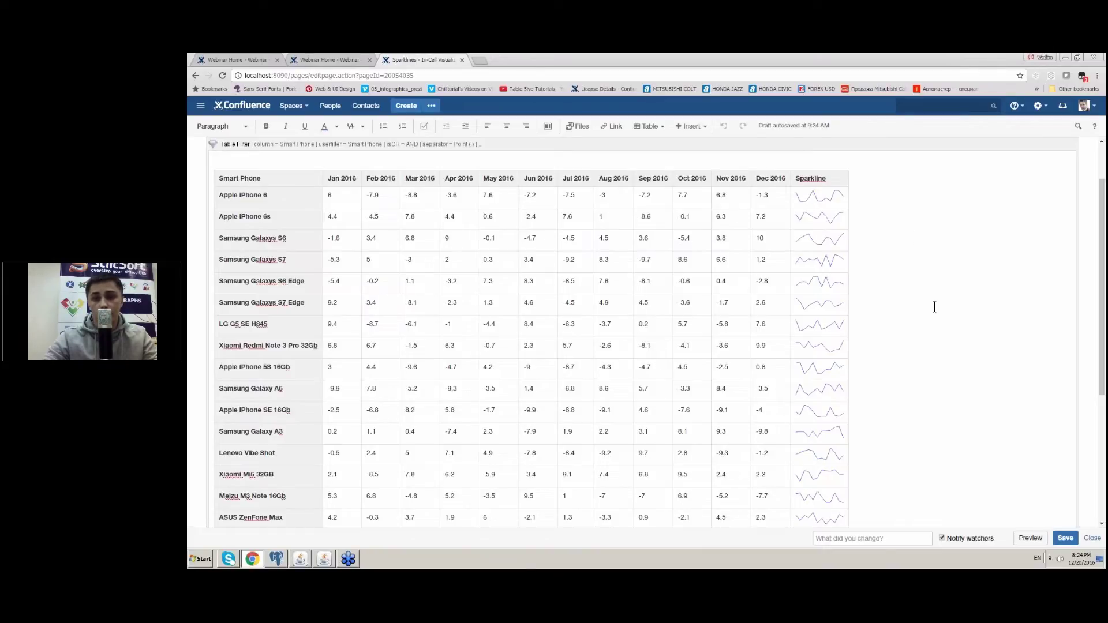
{"action": "left_click", "coordinate": [1065, 539]}
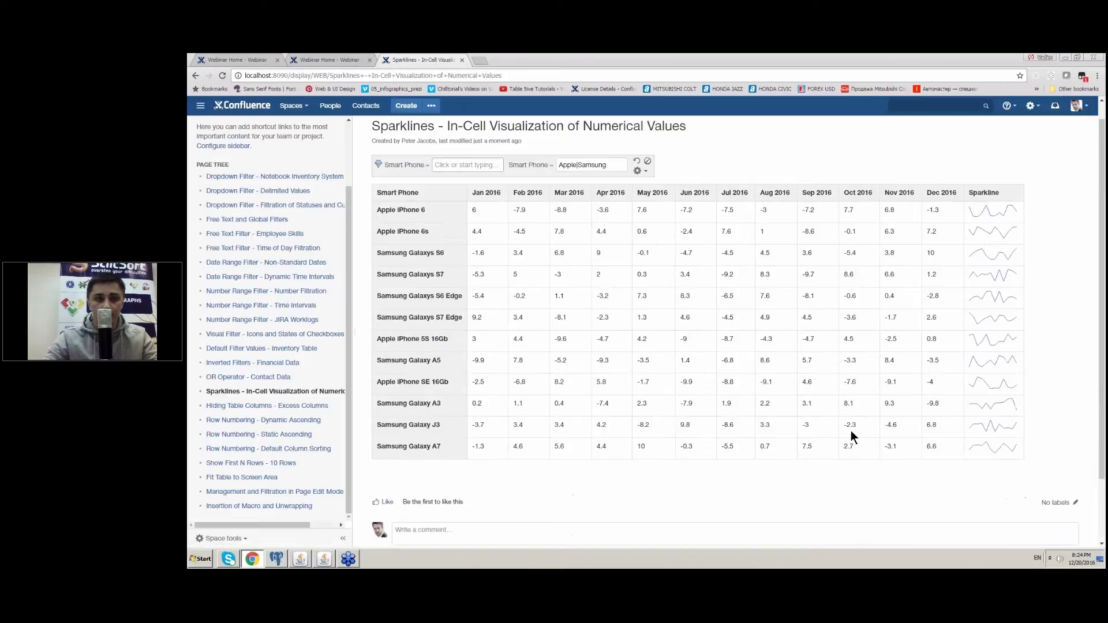
Close the sparklines page and open Hiding Table Columns - Excess Columns from Webinar Home in a new browser tab
{"action": "left_click", "coordinate": [461, 59]}
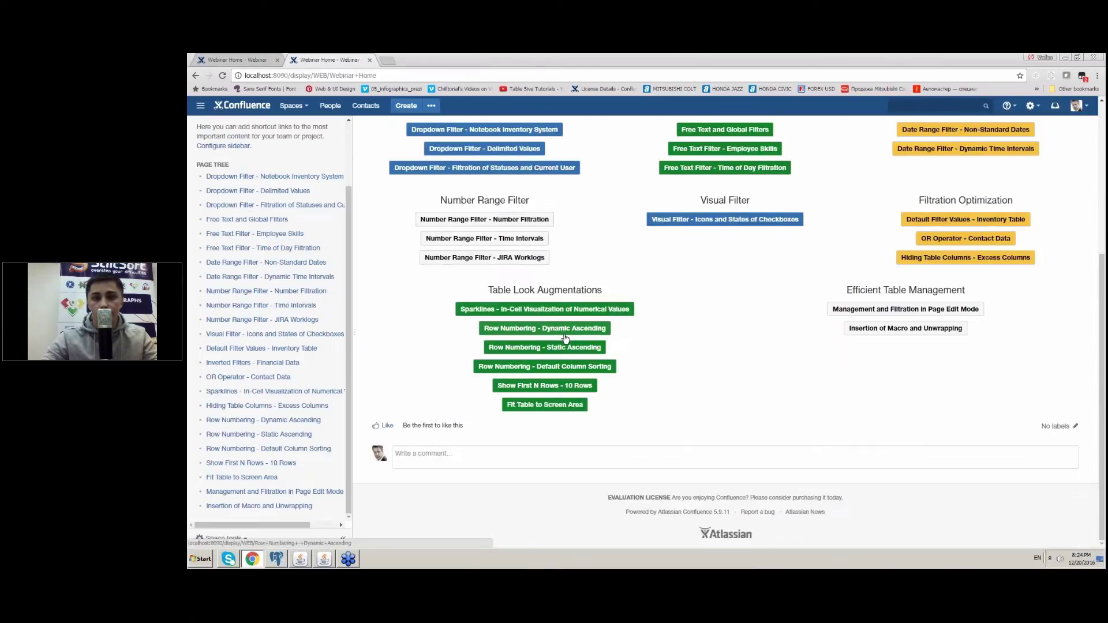
{"action": "left_click", "coordinate": [565, 339]}
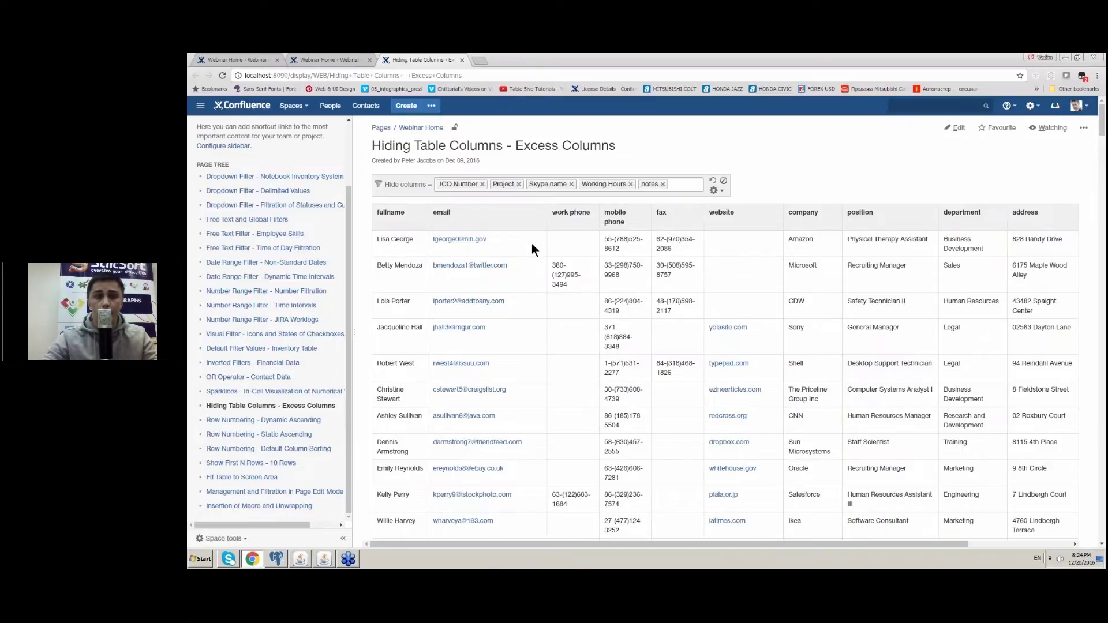
Remove ICQ Number, Project, Skype name, Working Hours and notes from the Hide columns filter
{"action": "left_click", "coordinate": [482, 184]}
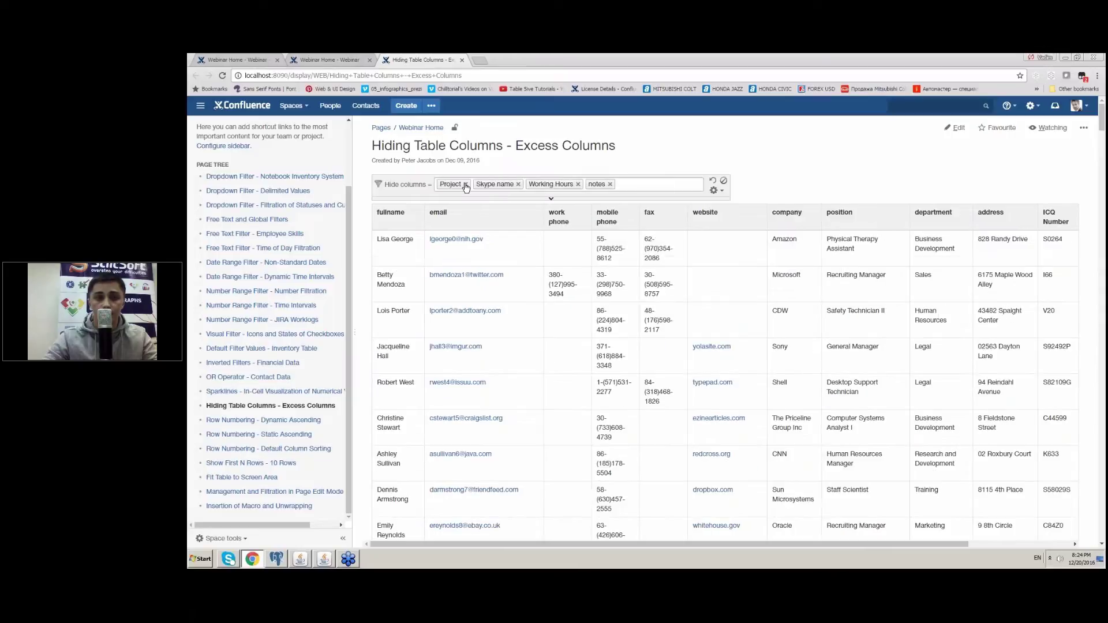
{"action": "left_click", "coordinate": [465, 184]}
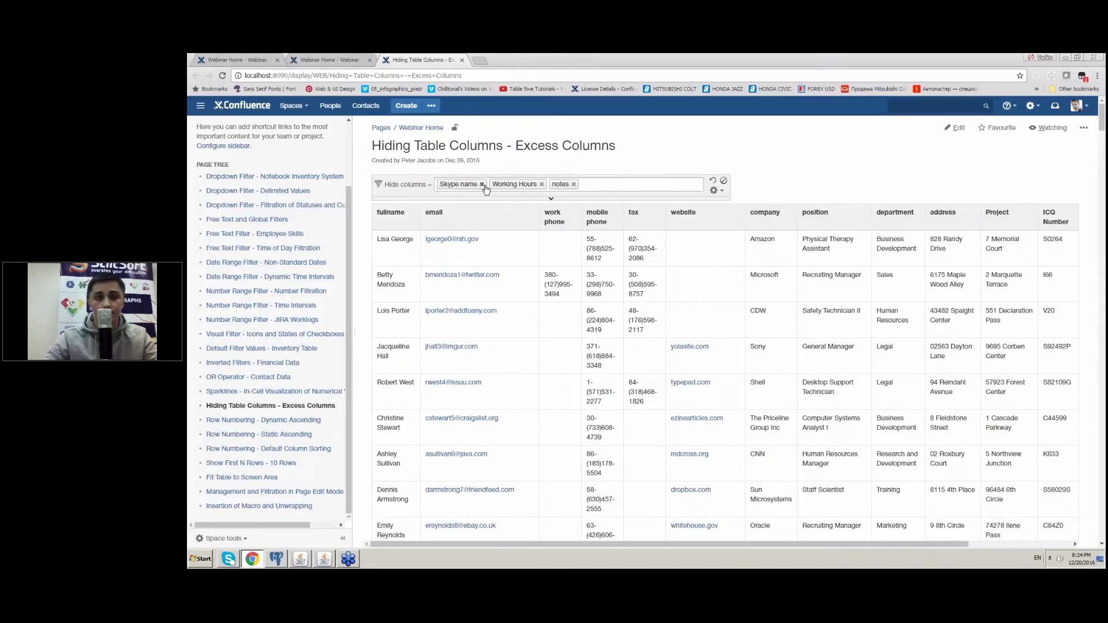
{"action": "left_click", "coordinate": [482, 184]}
{"action": "left_click", "coordinate": [488, 185]}
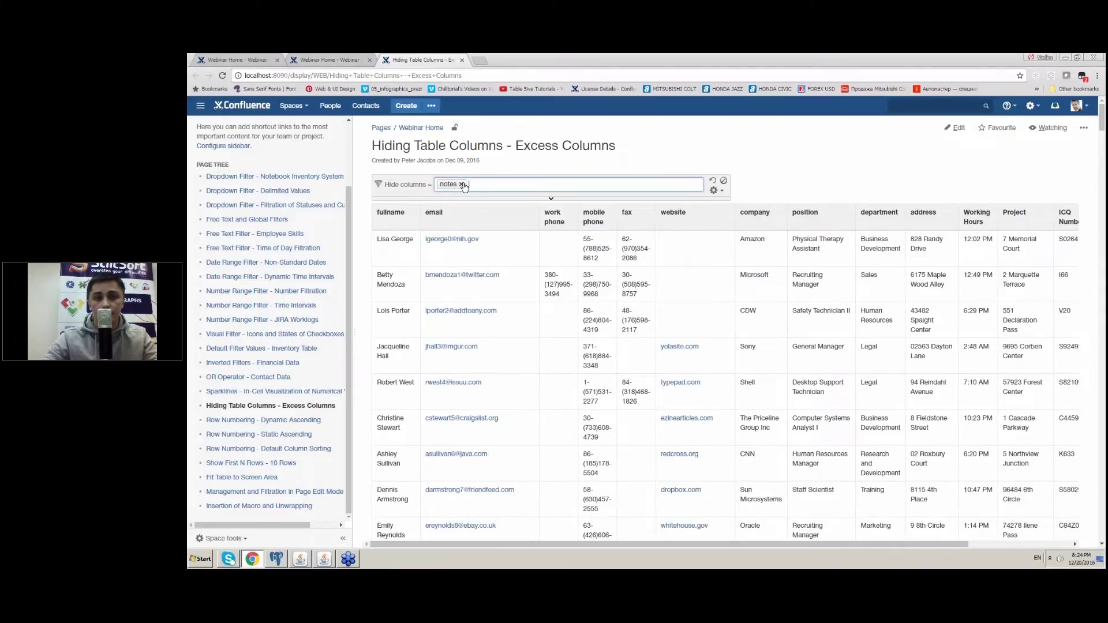
{"action": "left_click", "coordinate": [462, 184]}
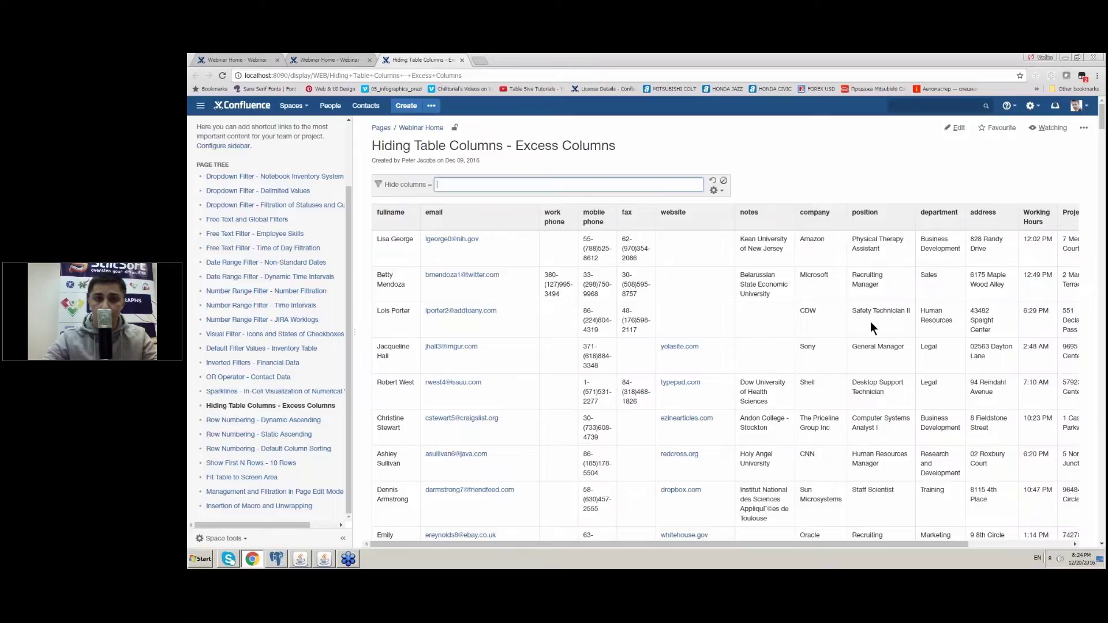
Hide the work phone, notes and website columns with the Hide columns filter
{"action": "left_click", "coordinate": [515, 185]}
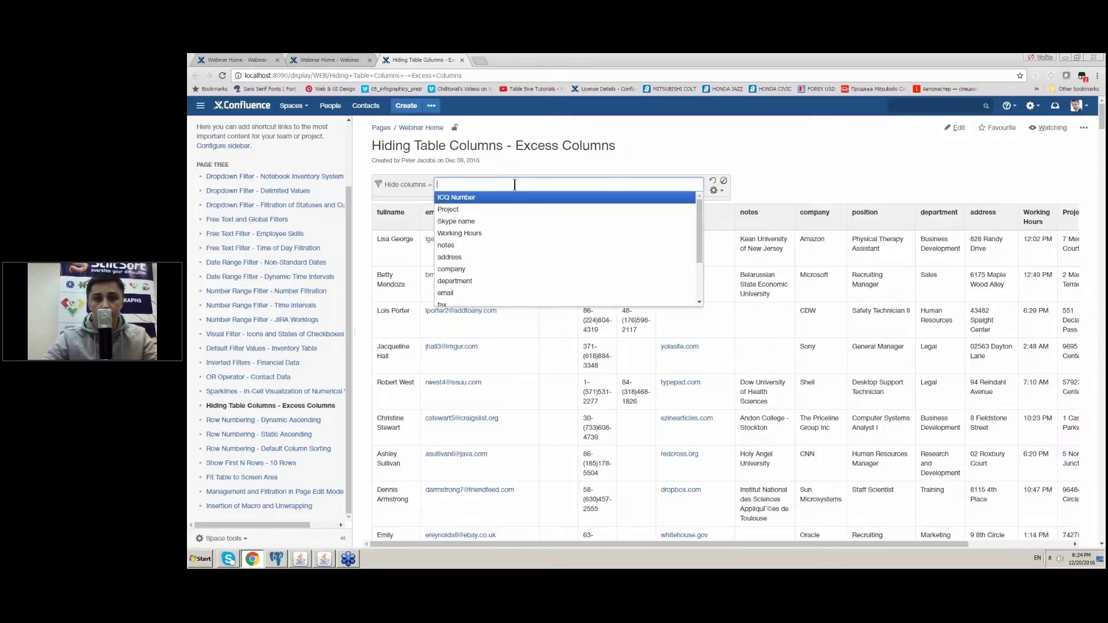
{"action": "scroll", "coordinate": [519, 279], "scroll_direction": "down", "scroll_amount": 2}
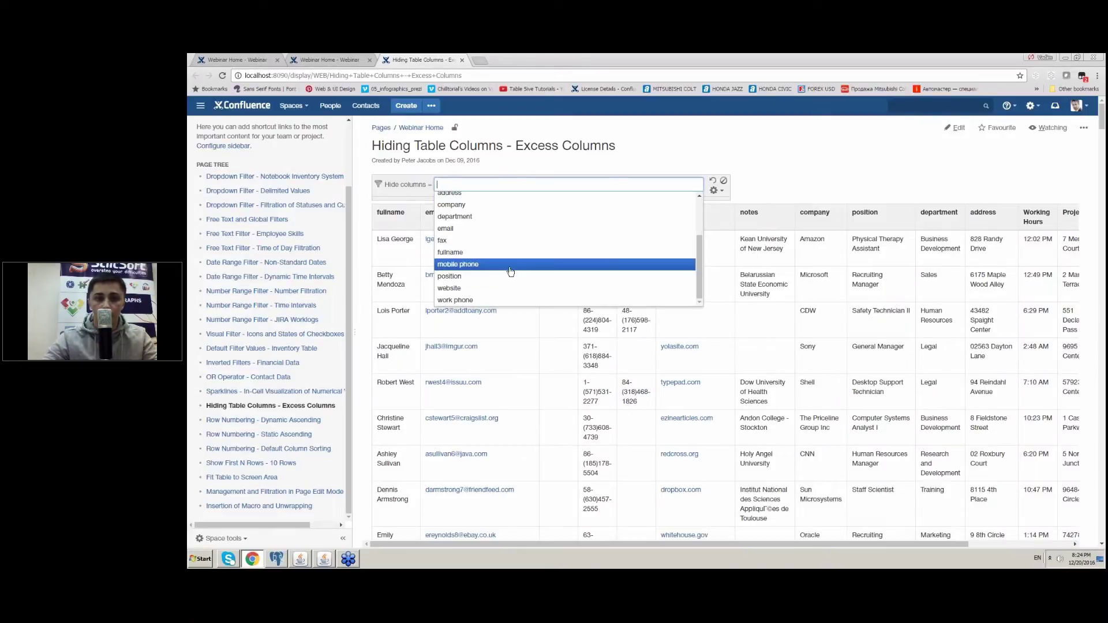
{"action": "left_click", "coordinate": [488, 300]}
{"action": "left_click", "coordinate": [523, 185]}
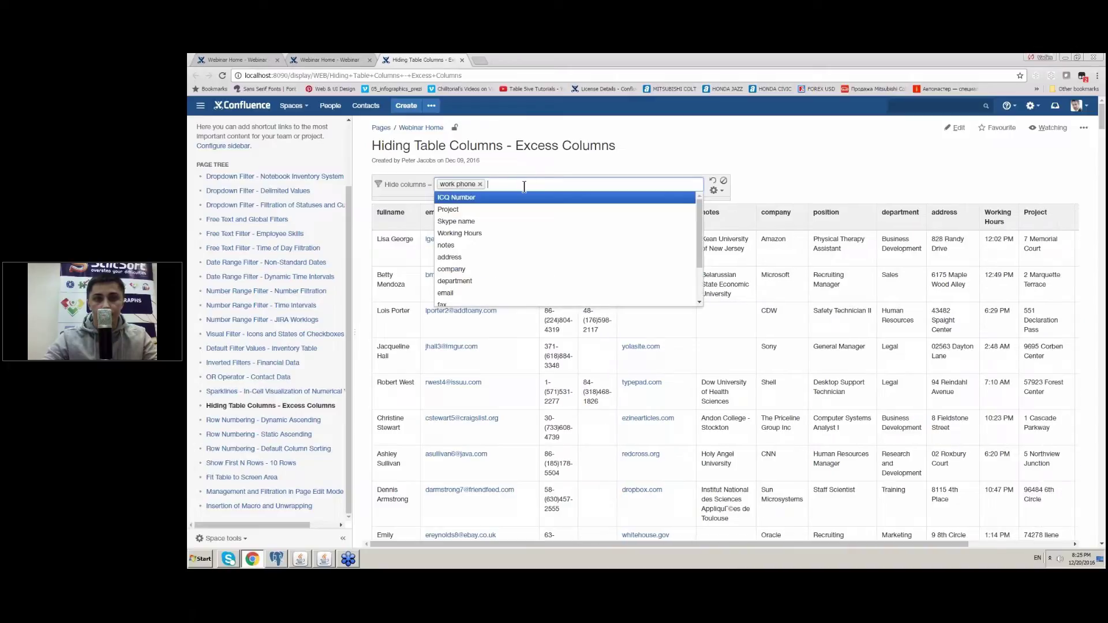
{"action": "left_click", "coordinate": [472, 246]}
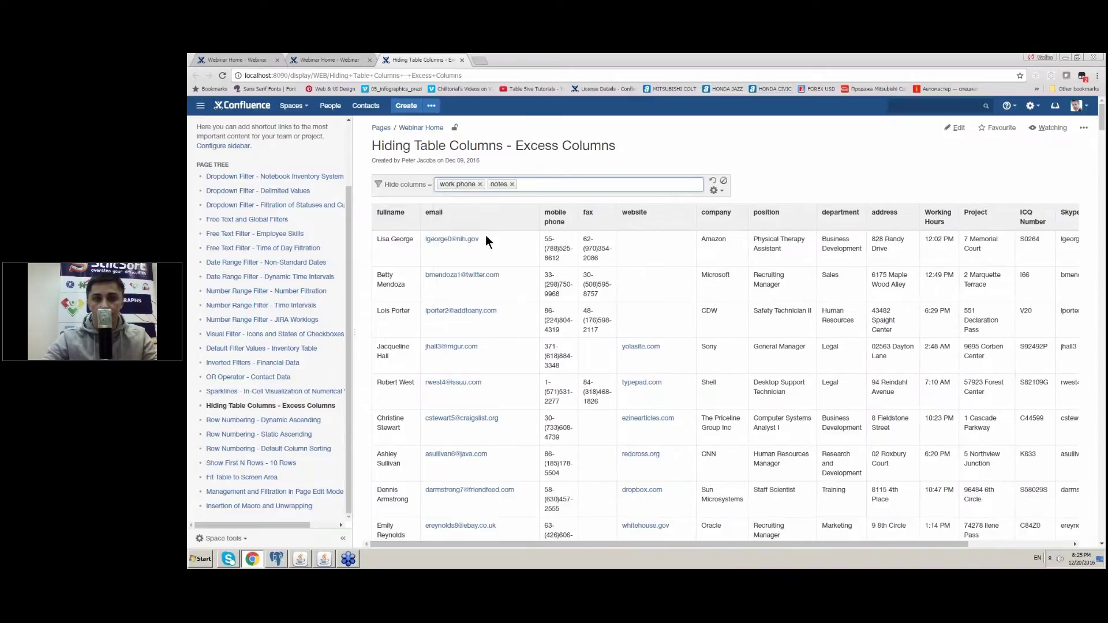
{"action": "left_click", "coordinate": [542, 186]}
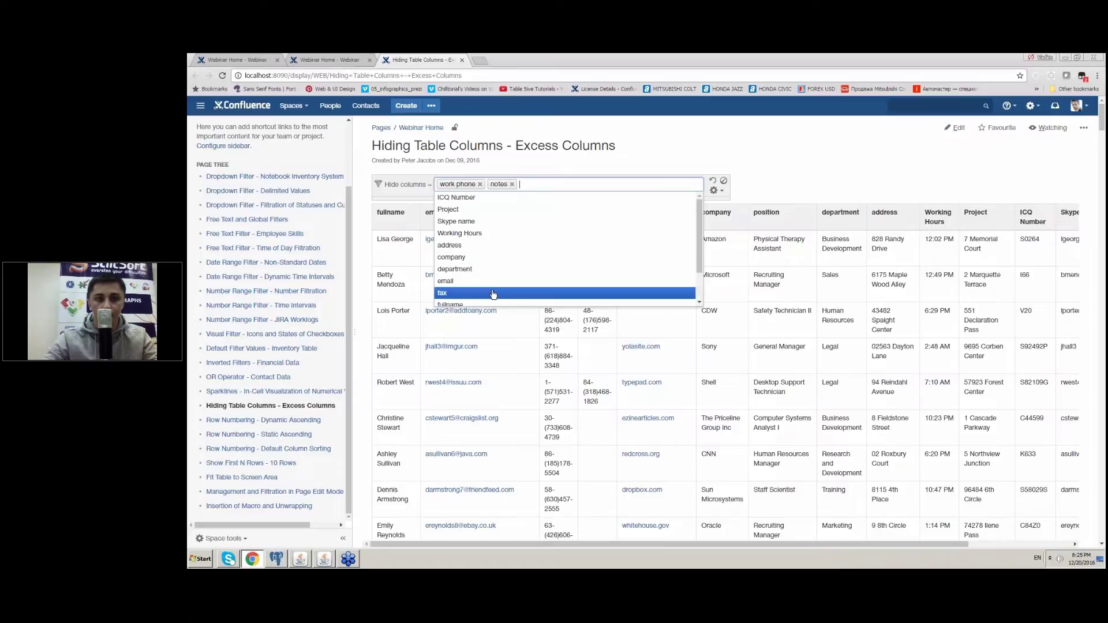
{"action": "scroll", "coordinate": [471, 295], "scroll_direction": "down", "scroll_amount": 2}
{"action": "left_click", "coordinate": [472, 300]}
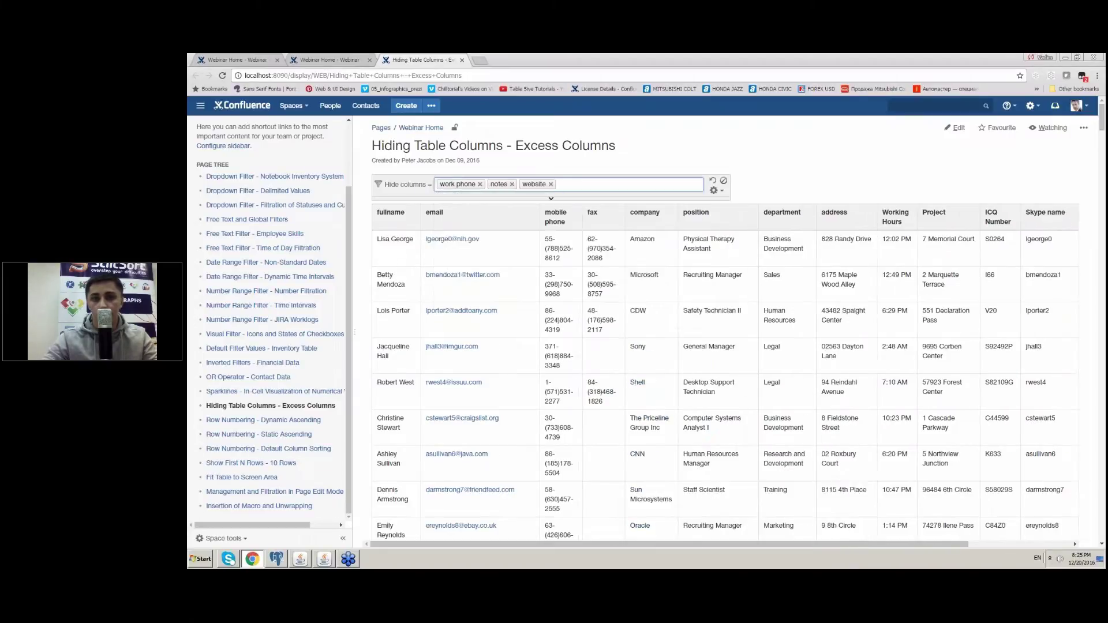
{"action": "left_click", "coordinate": [717, 191]}
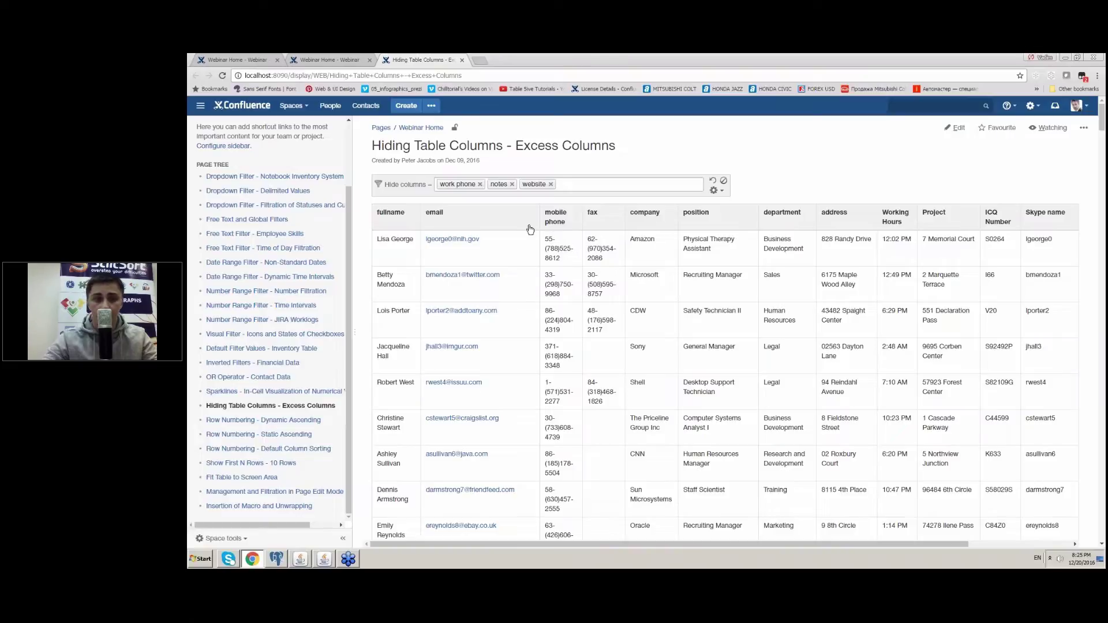
{"action": "left_click", "coordinate": [406, 184]}
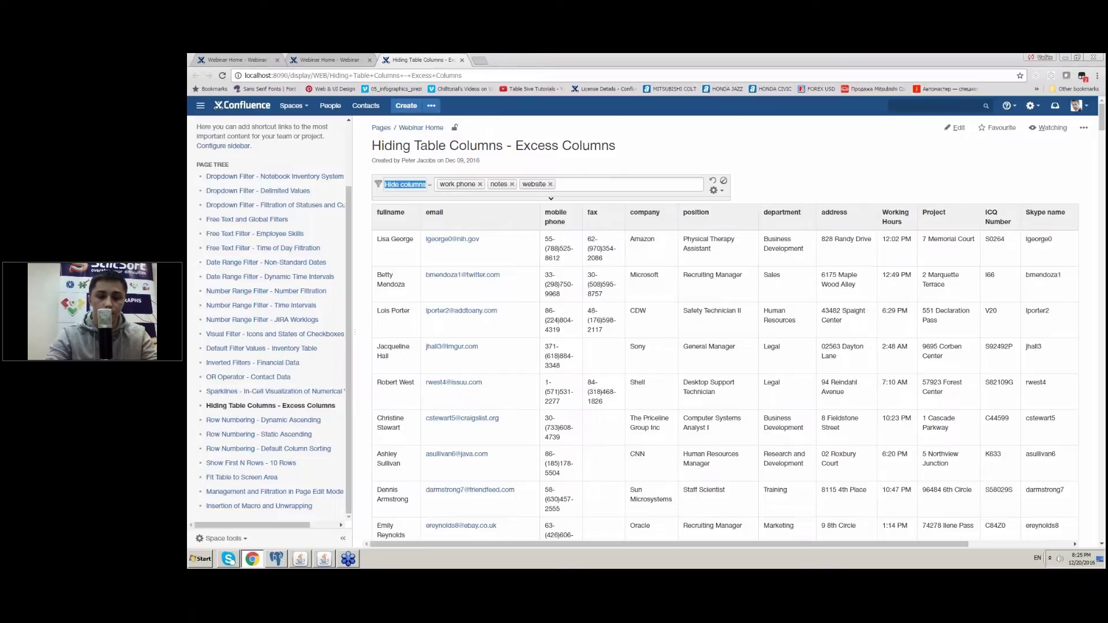
{"action": "type", "text": "Hidden Data"}
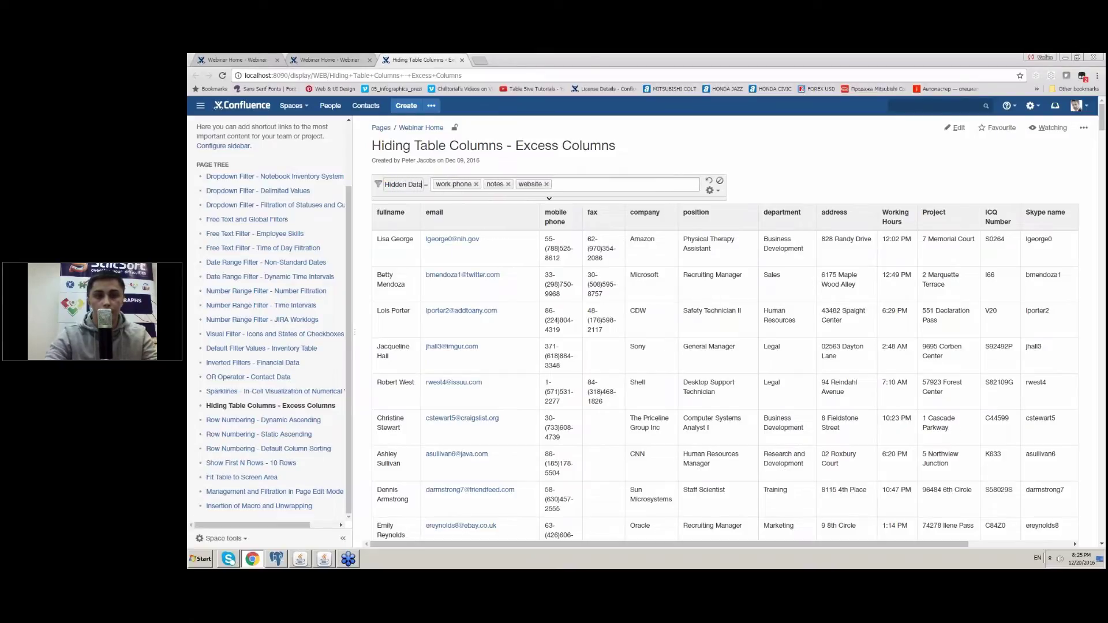
{"action": "key", "text": "Escape"}
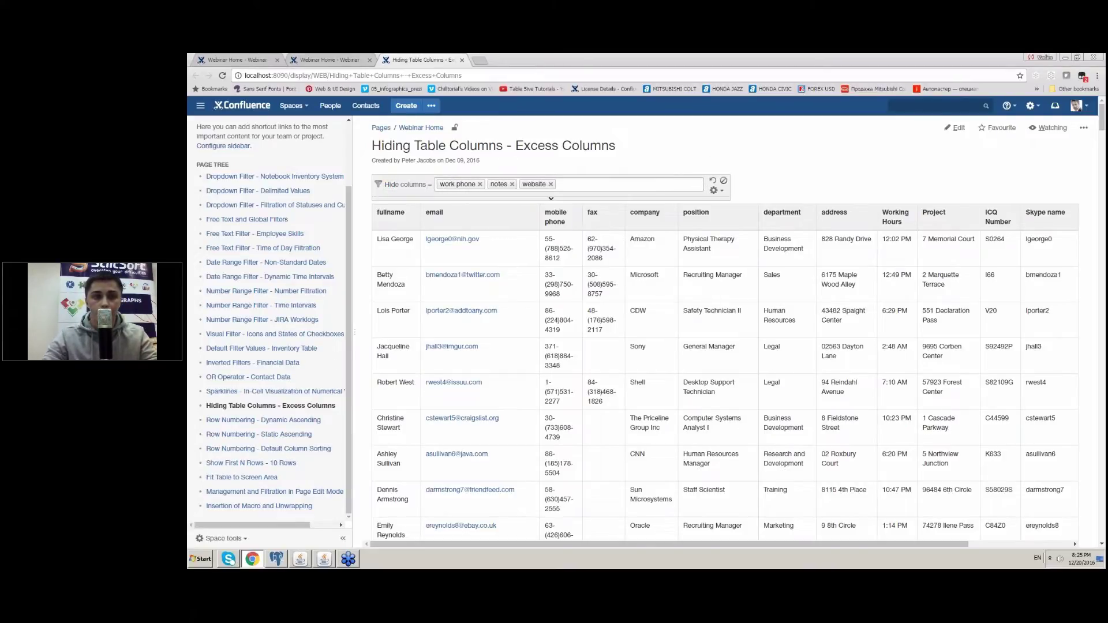
Rename the Hide columns filter label as Hidden Data
{"action": "double_click", "coordinate": [411, 185]}
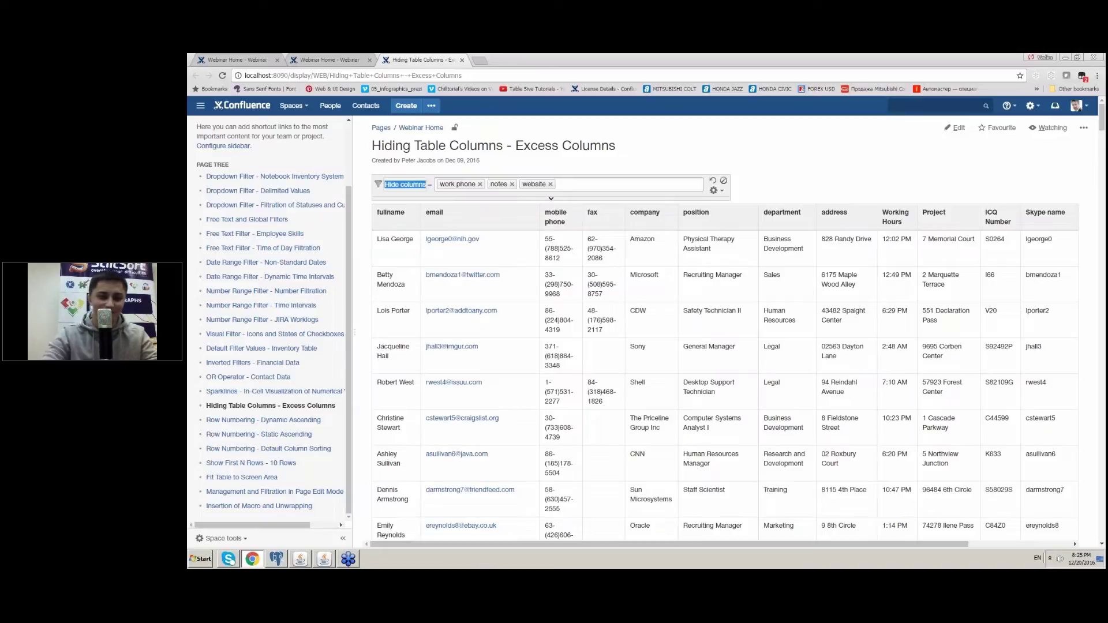
{"action": "type", "text": "Hidden Data"}
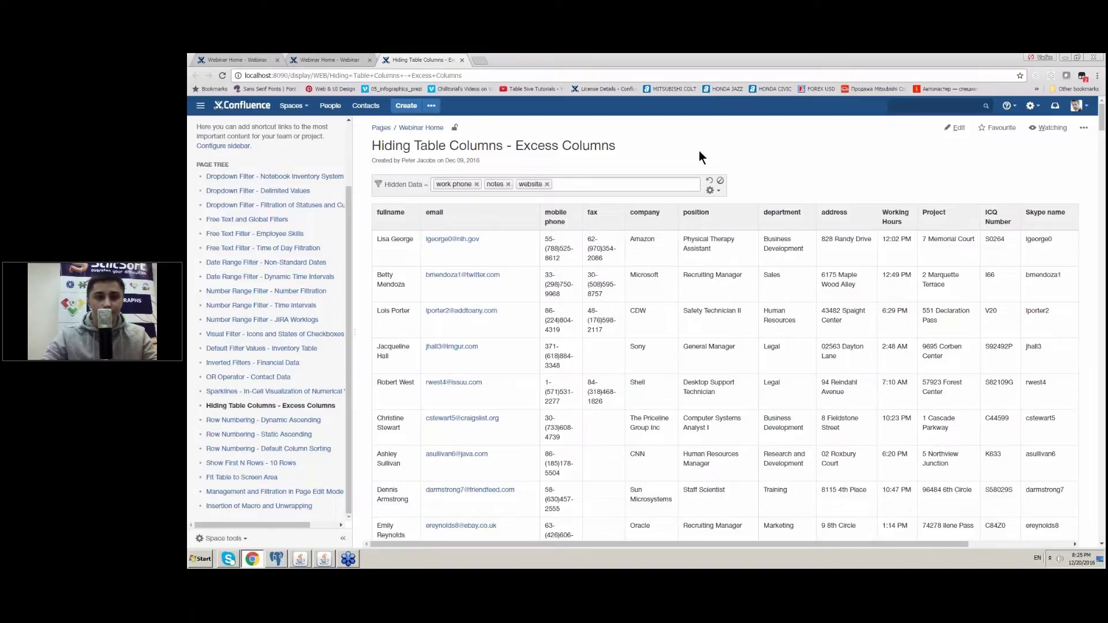
Open the Row Numbering - Dynamic Ascending page
{"action": "left_click", "coordinate": [271, 421]}
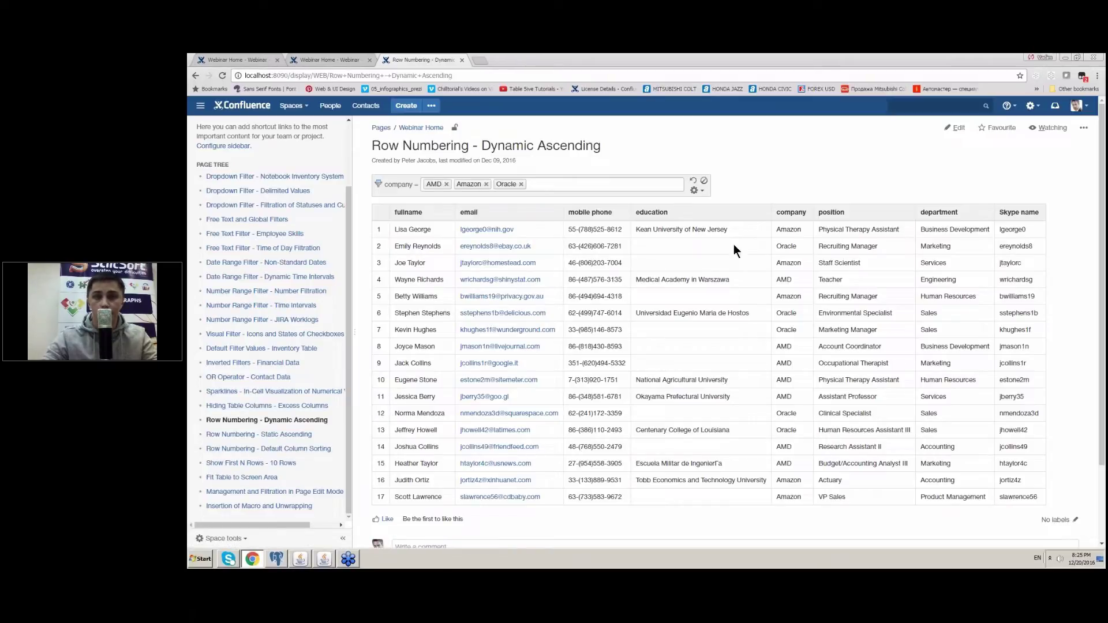
Review the row numbering type options in the page's Table Filter macro and save the page without changing them
{"action": "left_click", "coordinate": [955, 129]}
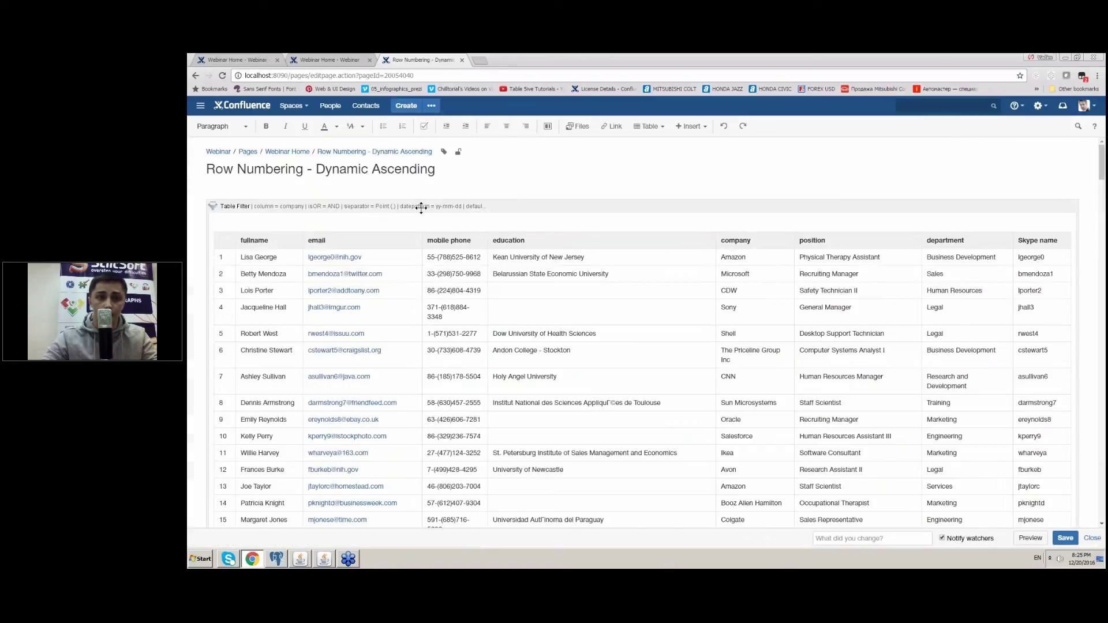
{"action": "double_click", "coordinate": [421, 207]}
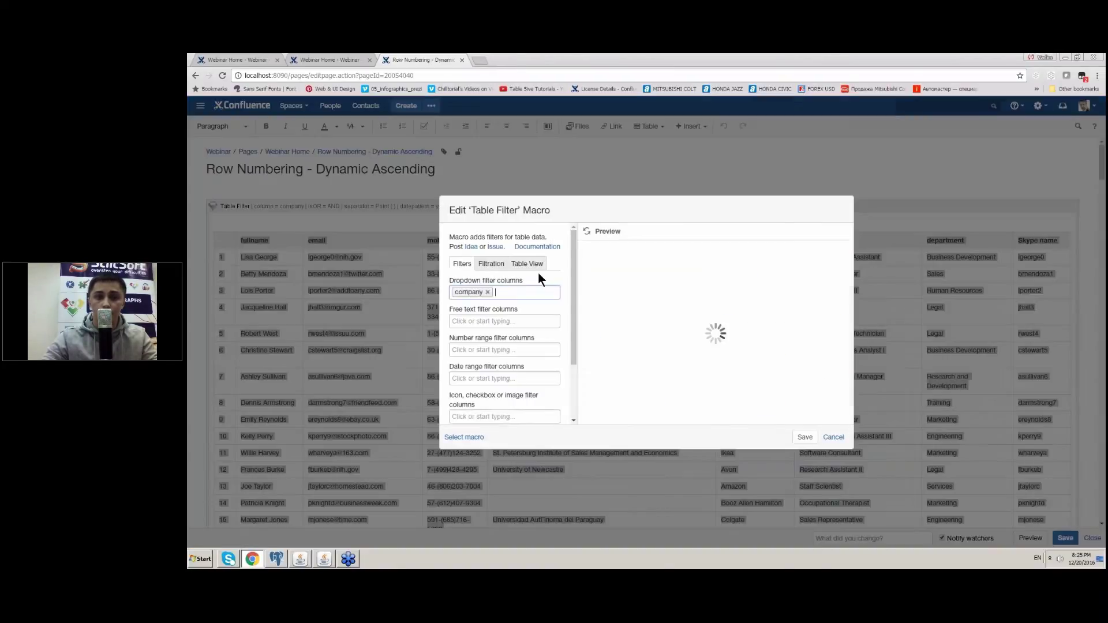
{"action": "left_click", "coordinate": [527, 259]}
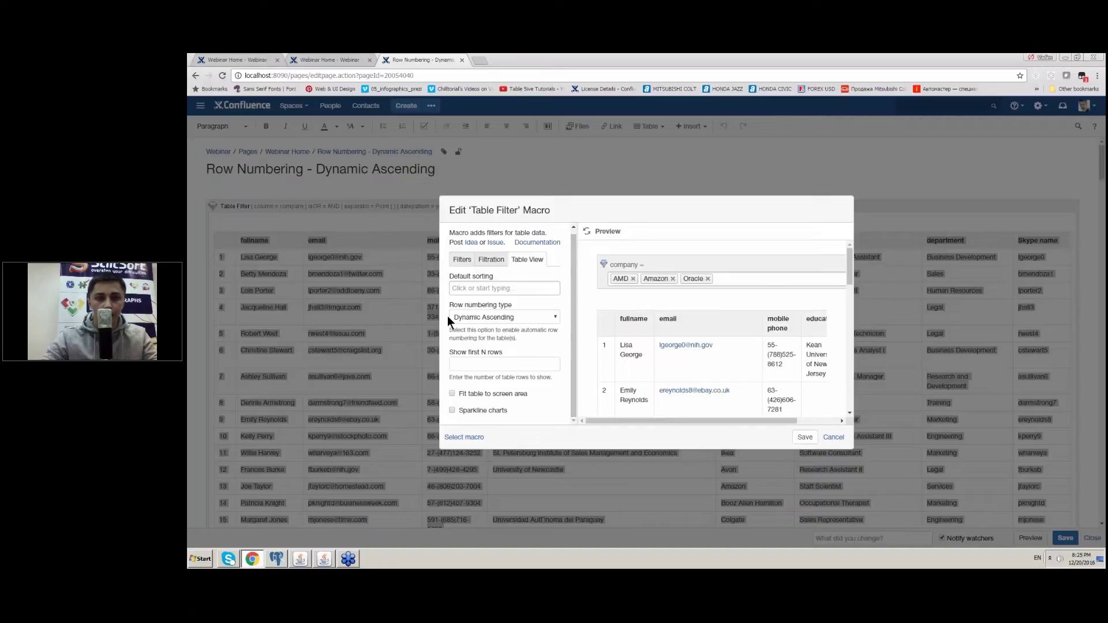
{"action": "left_click", "coordinate": [485, 318]}
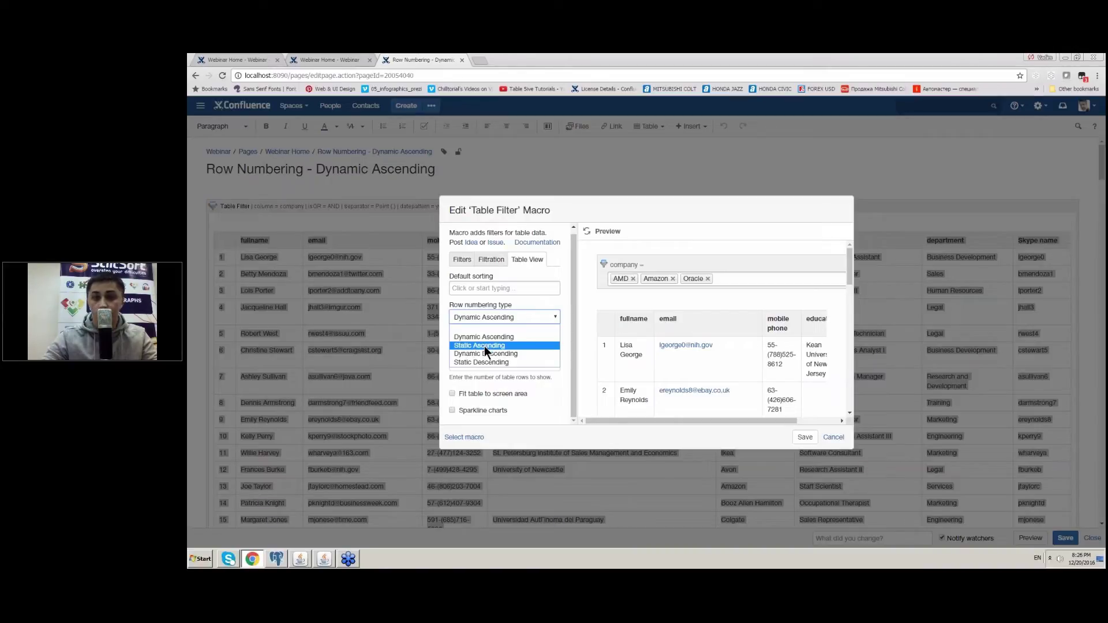
{"action": "left_click", "coordinate": [556, 258]}
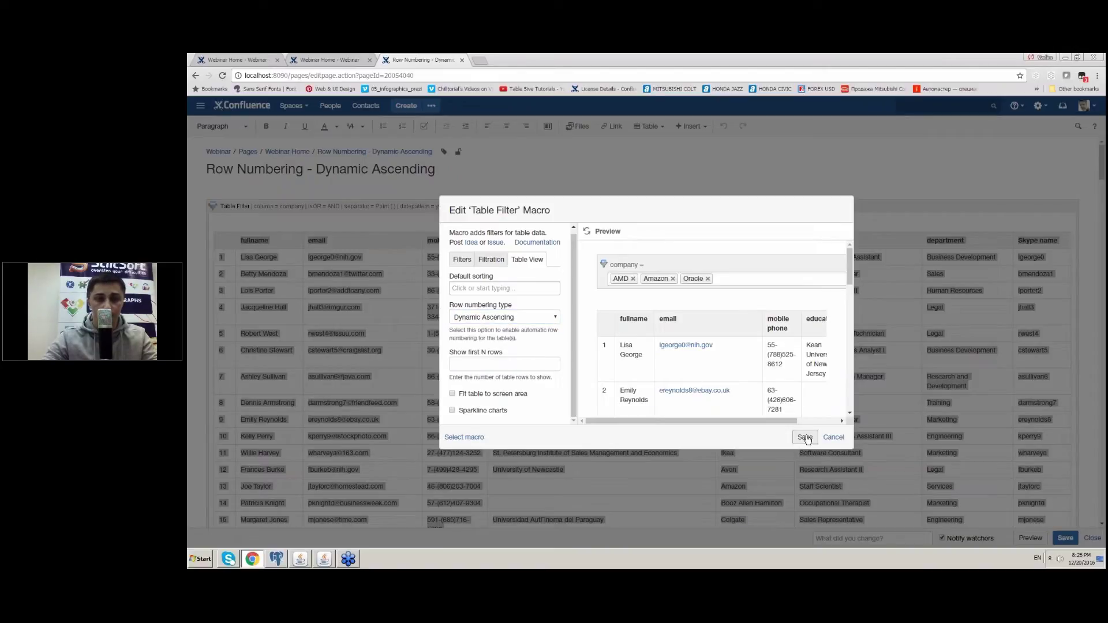
{"action": "left_click", "coordinate": [804, 437]}
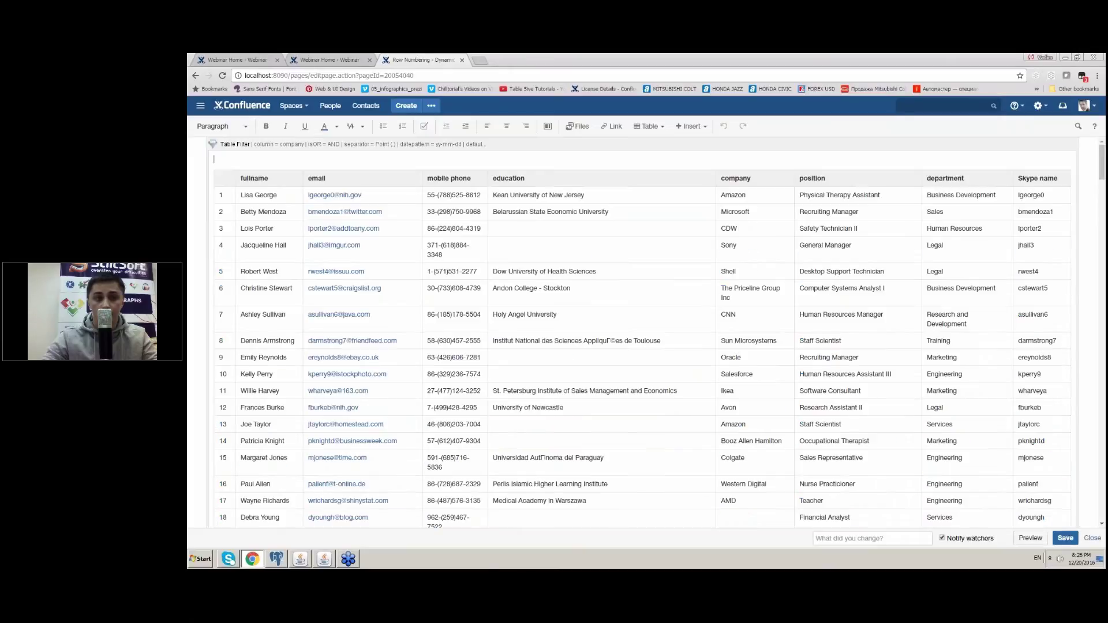
{"action": "left_click", "coordinate": [1066, 539]}
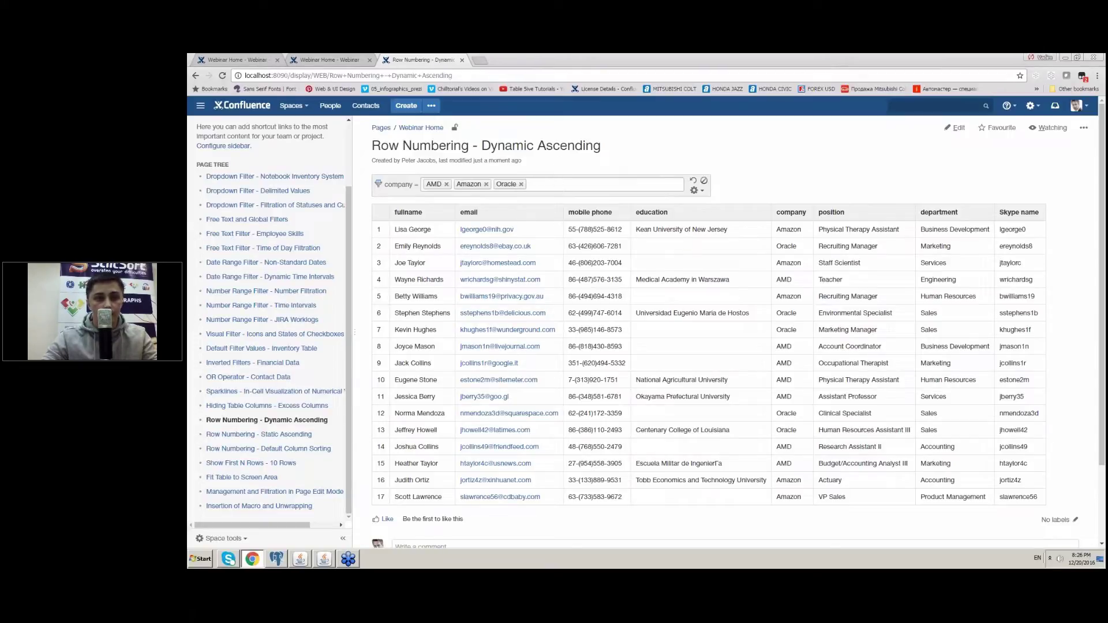
View the Row Numbering - Static Ascending page, and open the Row Numbering - Default Column Sorting page in a new tab
{"action": "left_click", "coordinate": [274, 434]}
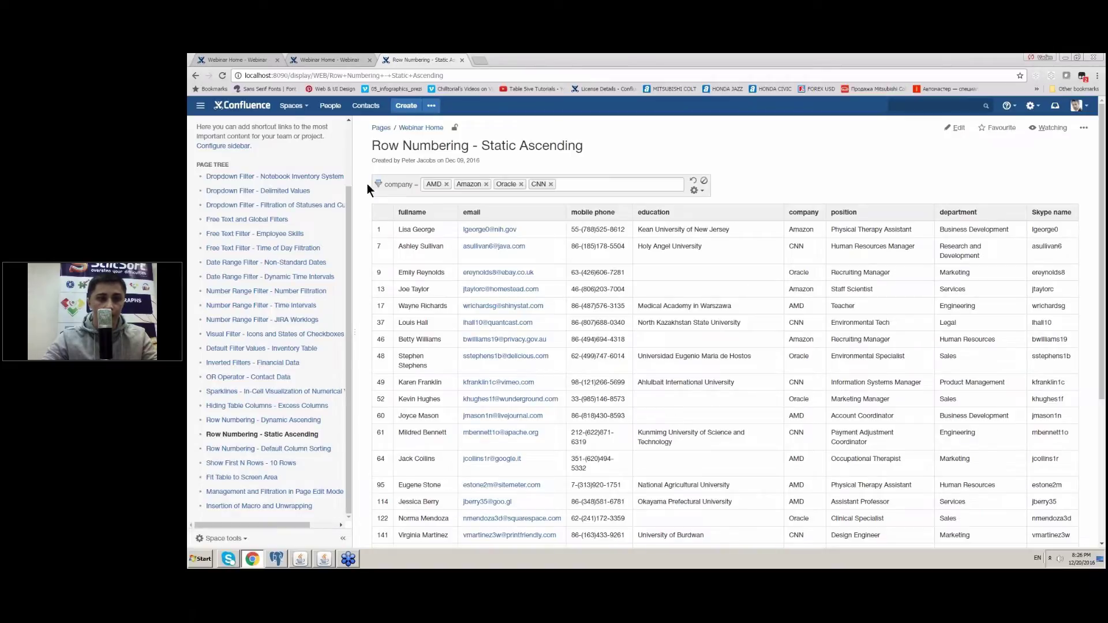
{"action": "left_click", "coordinate": [462, 60]}
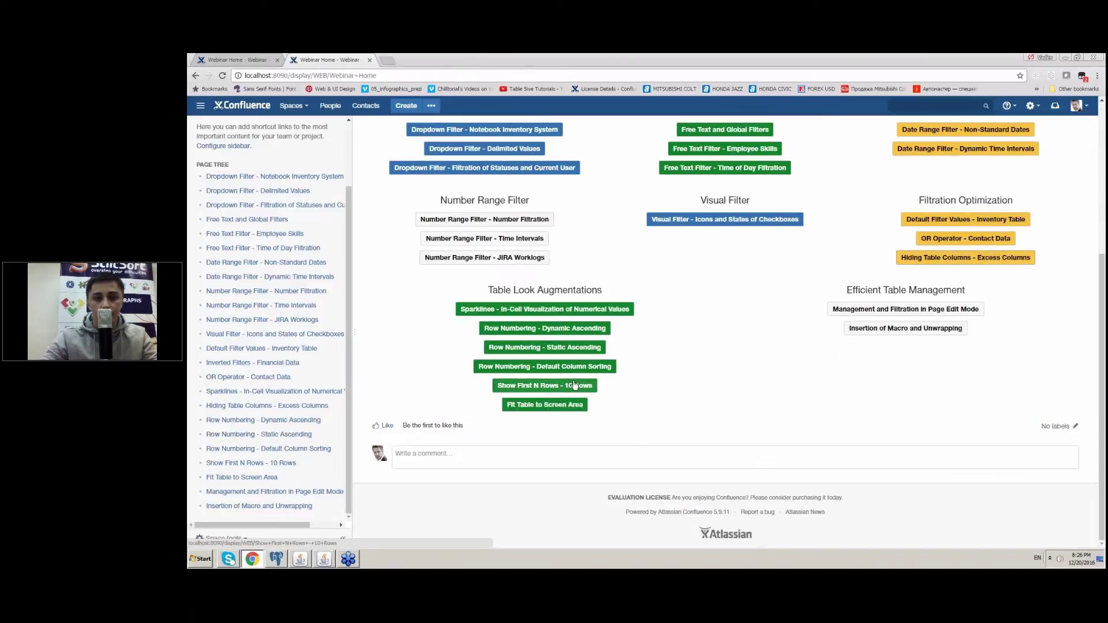
{"action": "right_click", "coordinate": [583, 372]}
{"action": "left_click", "coordinate": [612, 376]}
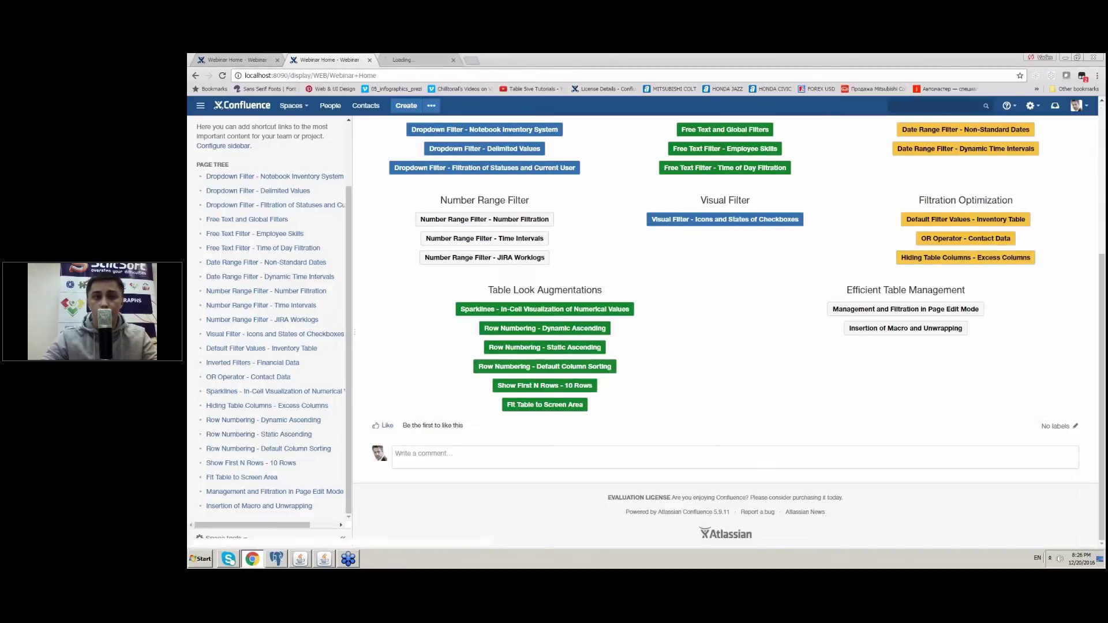
{"action": "left_click", "coordinate": [408, 59]}
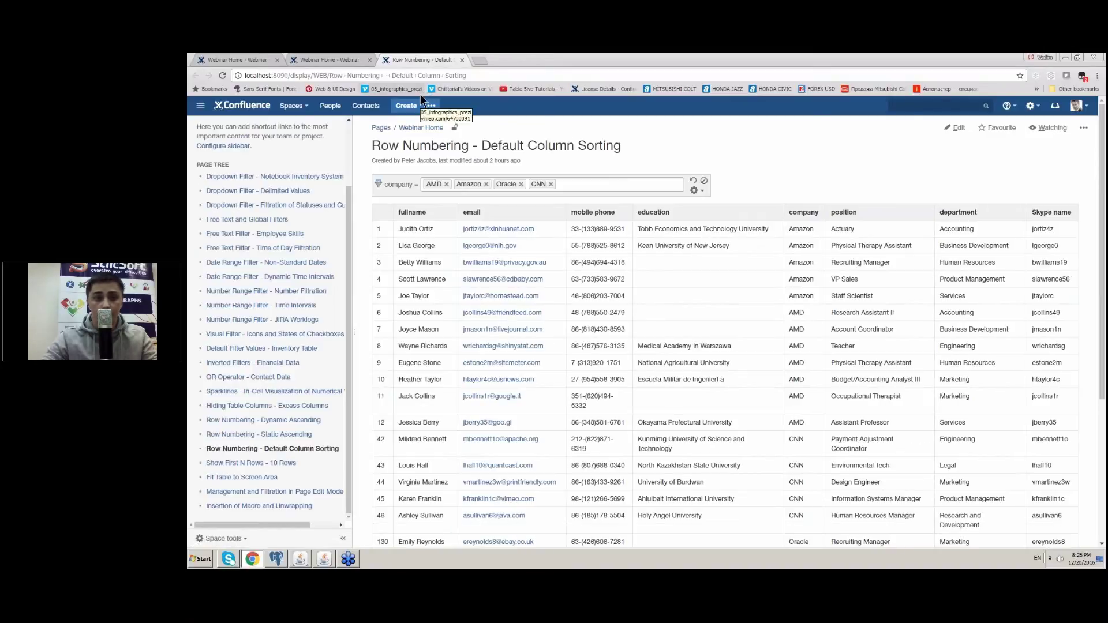
Edit the page's Table Filter macro and clear the fullname, department and company columns from its default sorting
{"action": "left_click", "coordinate": [954, 128]}
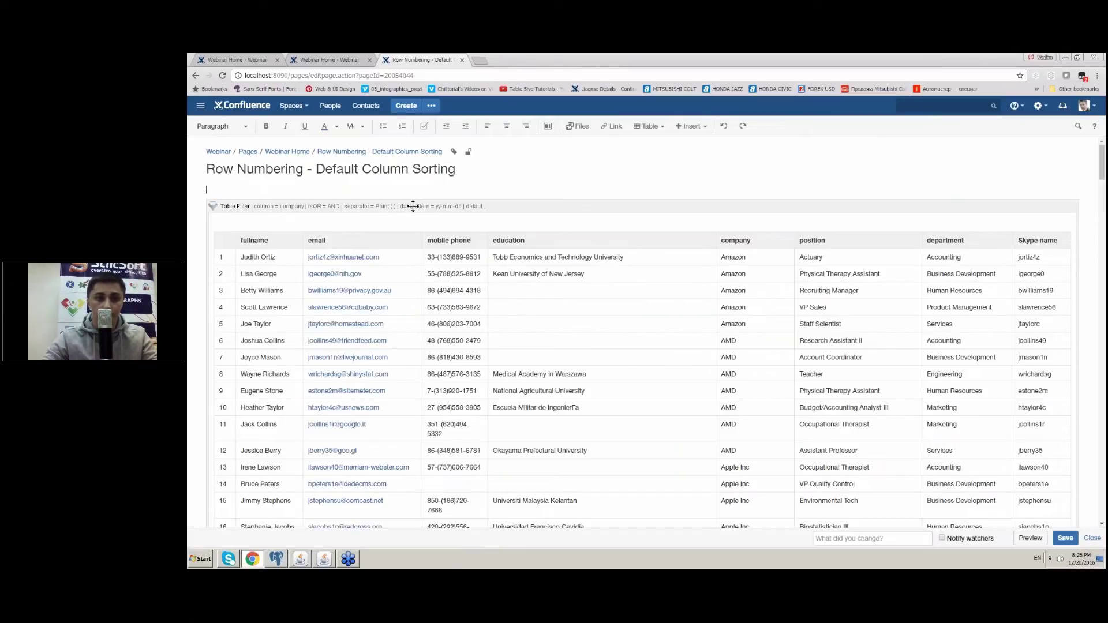
{"action": "double_click", "coordinate": [413, 206]}
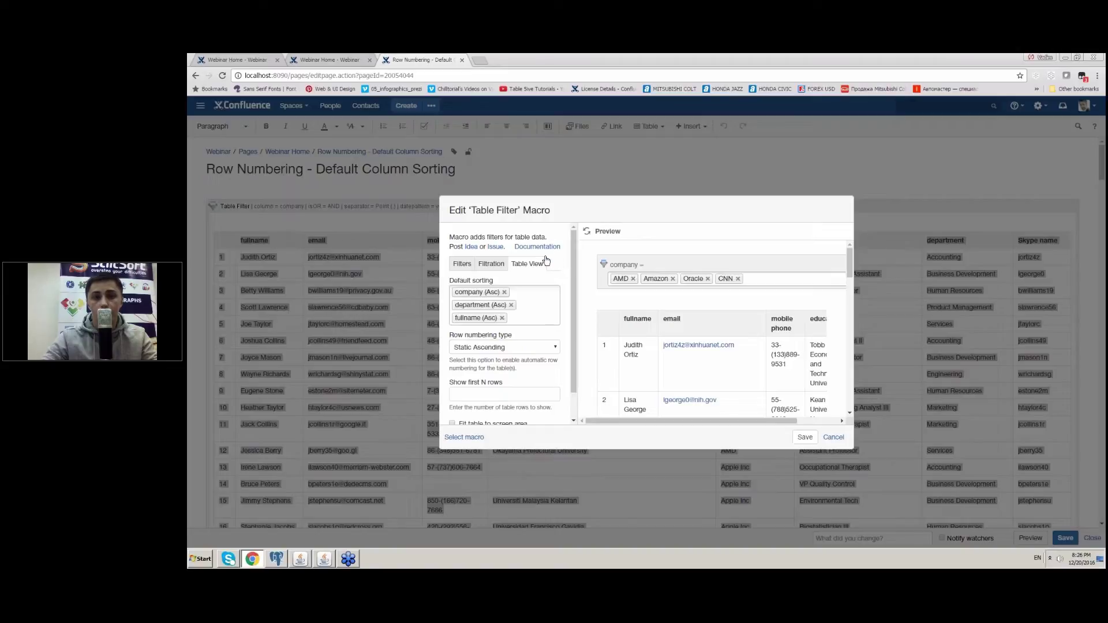
{"action": "left_click", "coordinate": [502, 318]}
{"action": "left_click", "coordinate": [511, 304]}
{"action": "left_click", "coordinate": [504, 292]}
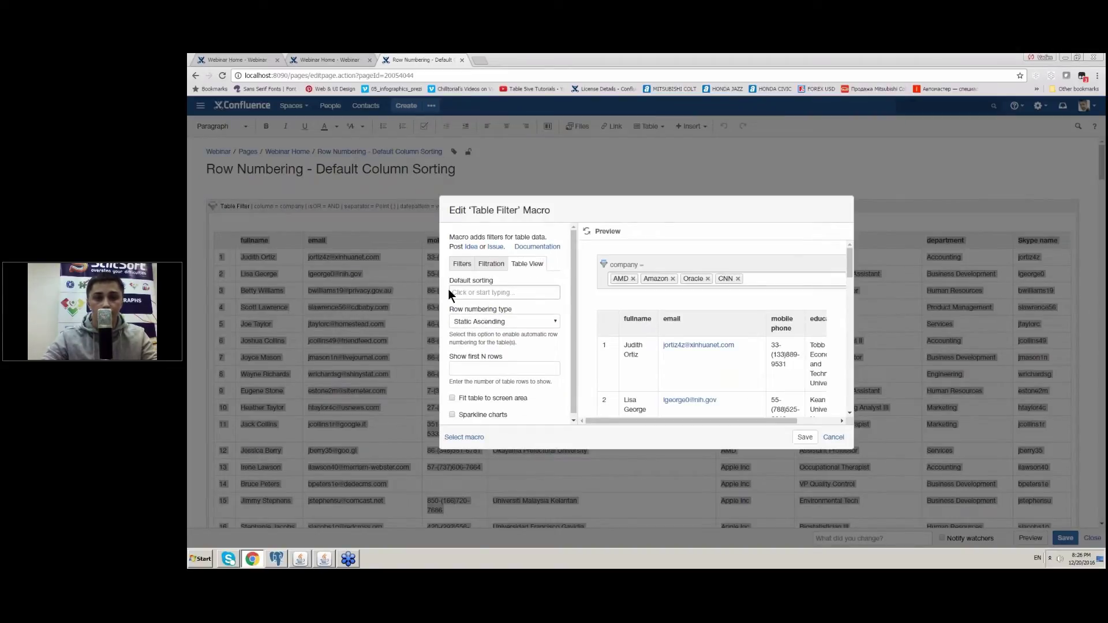
Set the macro's default sorting to company (Asc), department (Asc) and fullname (Asc), and save the macro and the page
{"action": "left_click", "coordinate": [484, 292]}
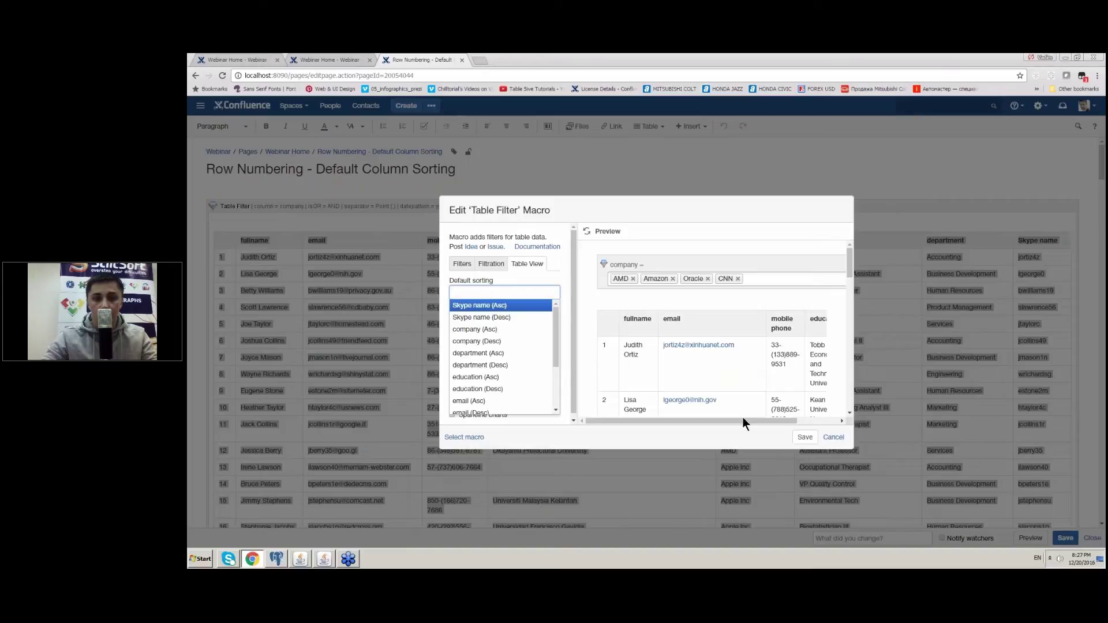
{"action": "mouse_move", "coordinate": [742, 420]}
{"action": "left_mouse_down"}
{"action": "mouse_move", "coordinate": [802, 421]}
{"action": "mouse_move", "coordinate": [725, 420]}
{"action": "left_mouse_up"}
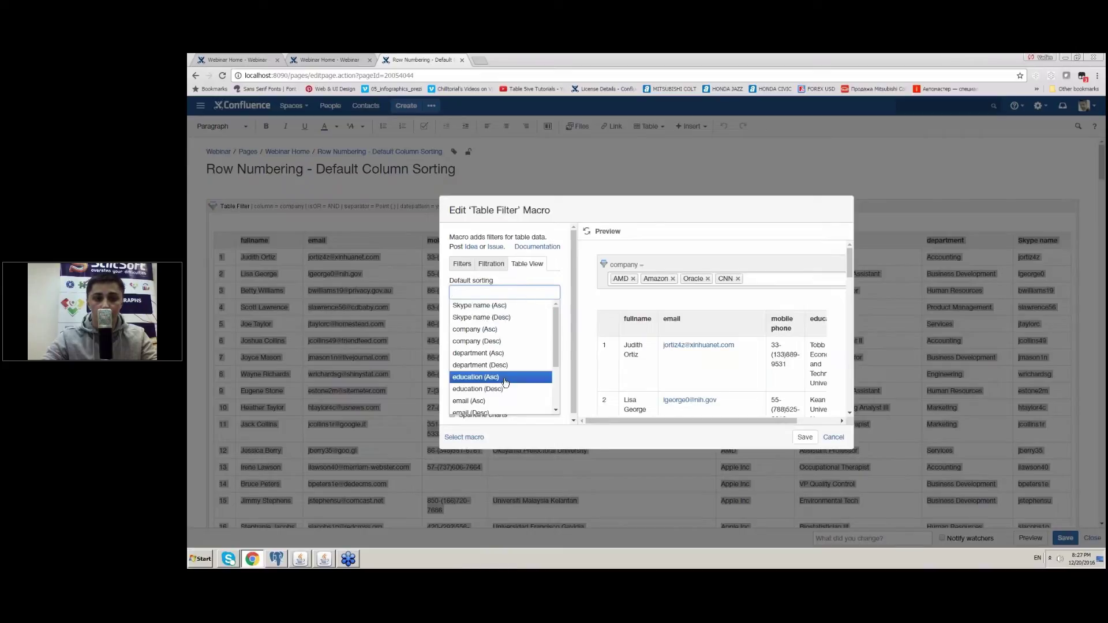
{"action": "scroll", "coordinate": [503, 378], "scroll_direction": "down", "scroll_amount": 3}
{"action": "scroll", "coordinate": [502, 369], "scroll_direction": "up", "scroll_amount": 3}
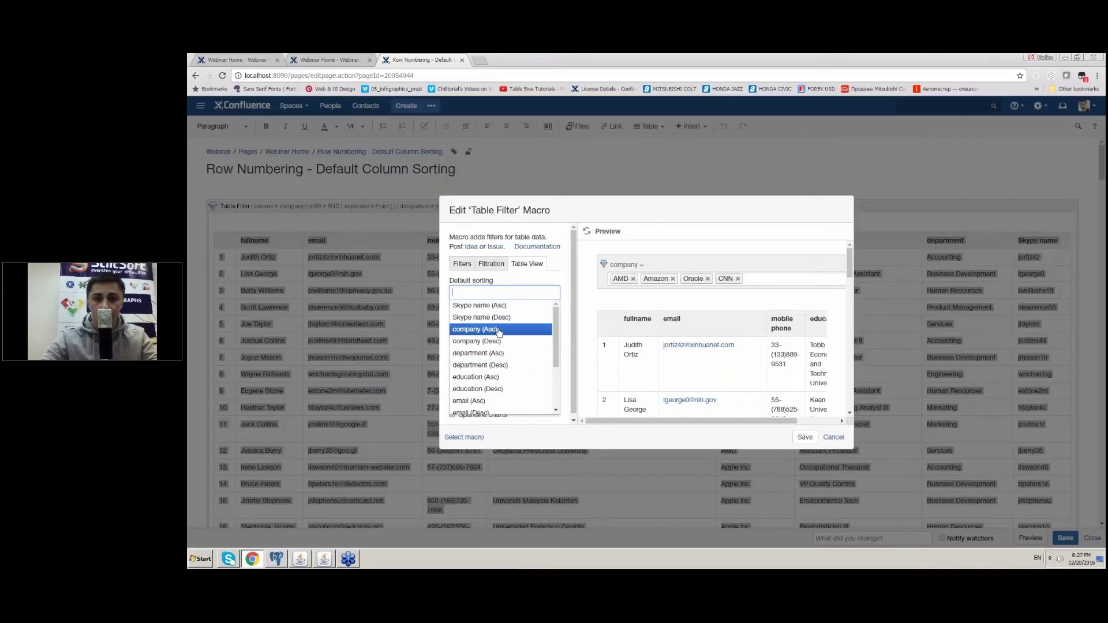
{"action": "left_click", "coordinate": [494, 331]}
{"action": "left_click", "coordinate": [531, 292]}
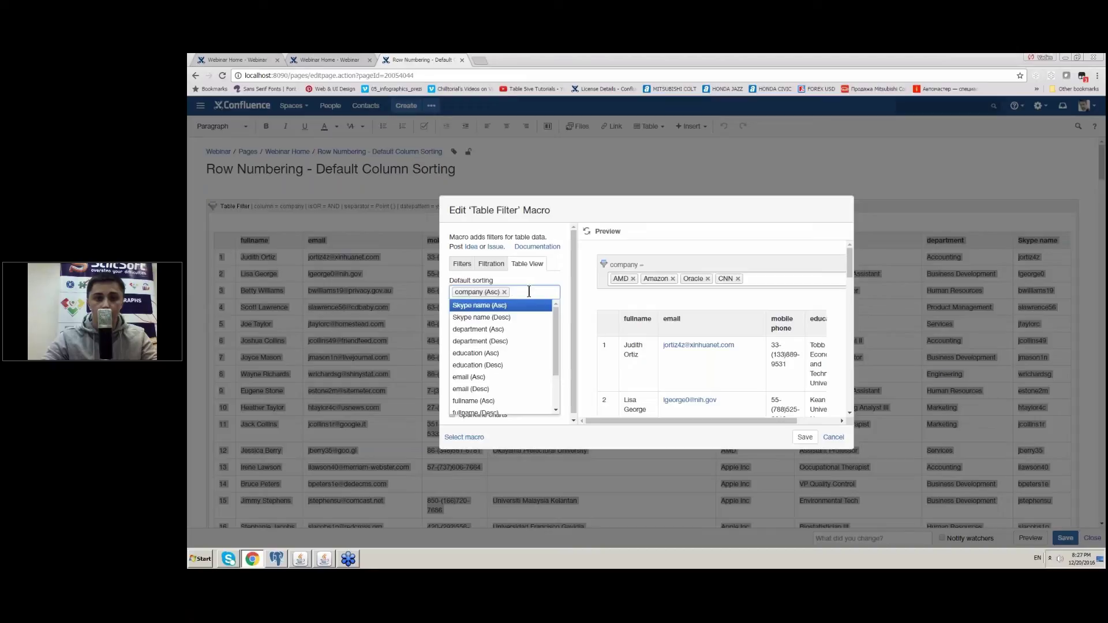
{"action": "left_click", "coordinate": [507, 330]}
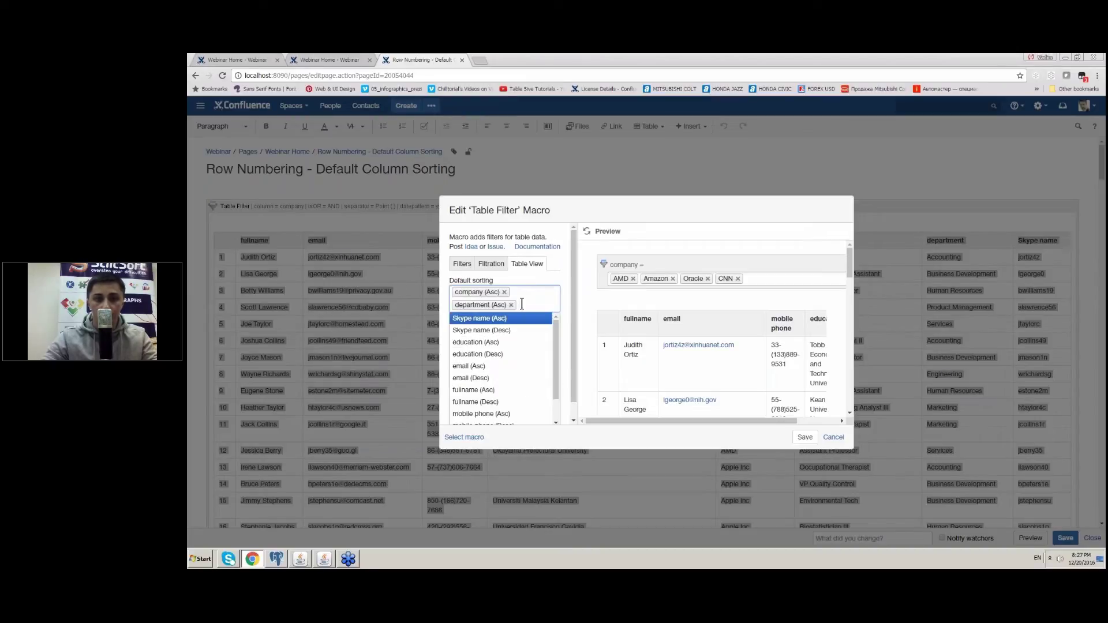
{"action": "left_click", "coordinate": [507, 396]}
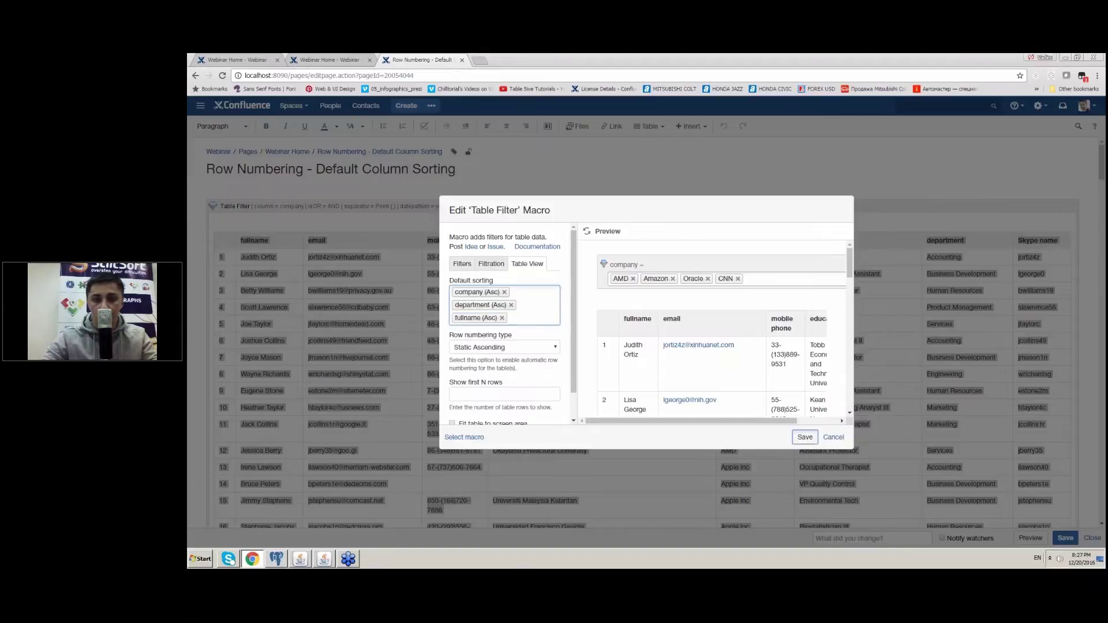
{"action": "left_click", "coordinate": [805, 437]}
{"action": "left_click", "coordinate": [1060, 530]}
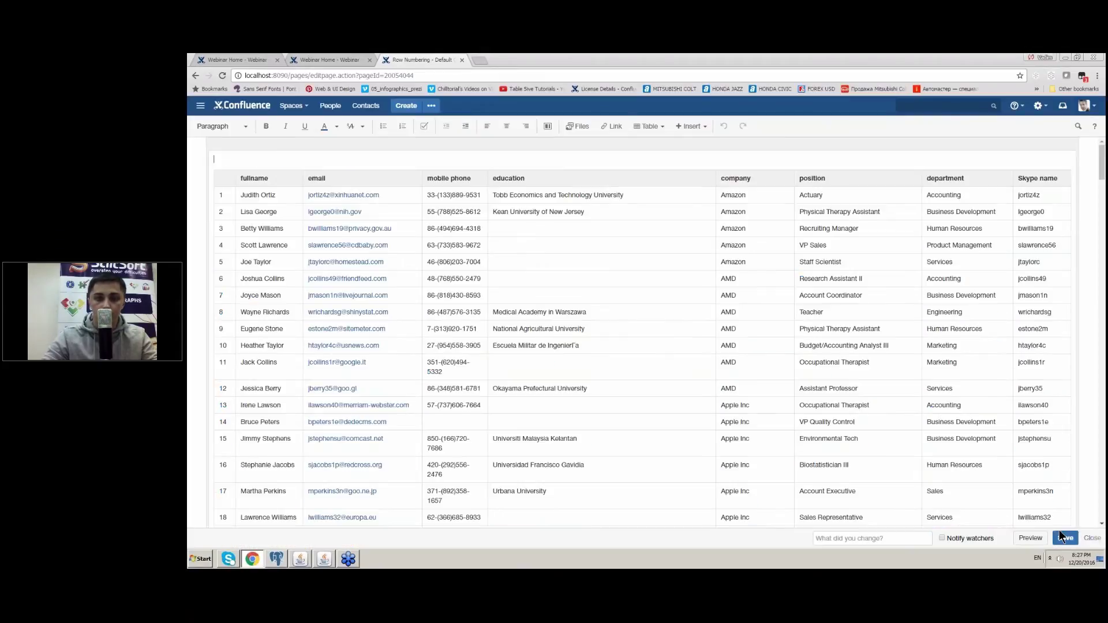
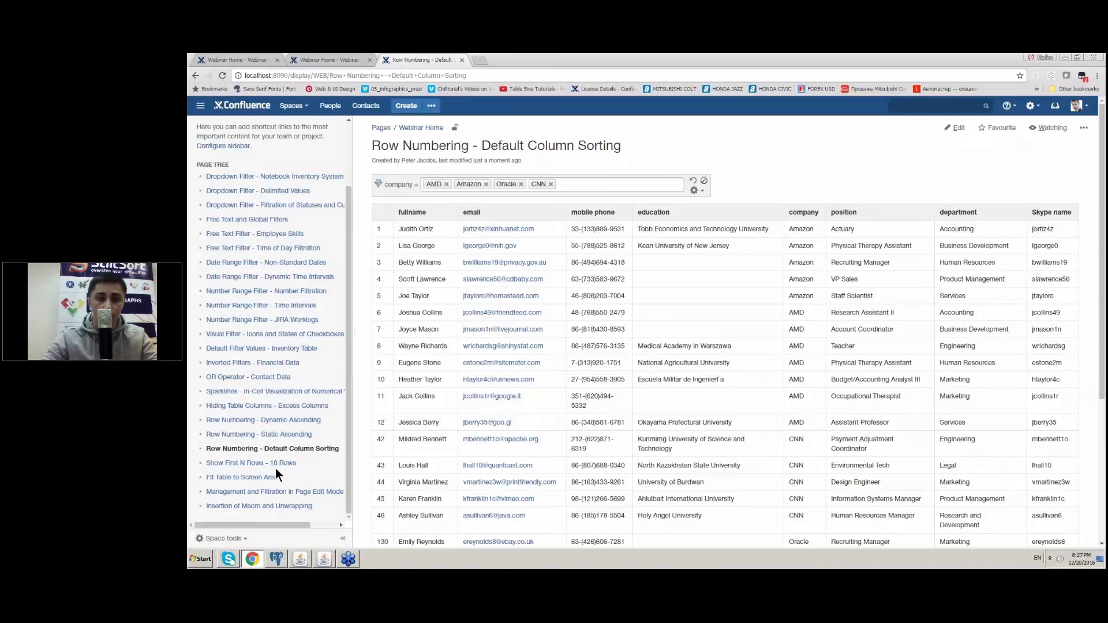
On the Show First N Rows - 10 Rows page, set the Table Filter macro to show the first 15 rows and save the page
{"action": "left_click", "coordinate": [462, 60]}
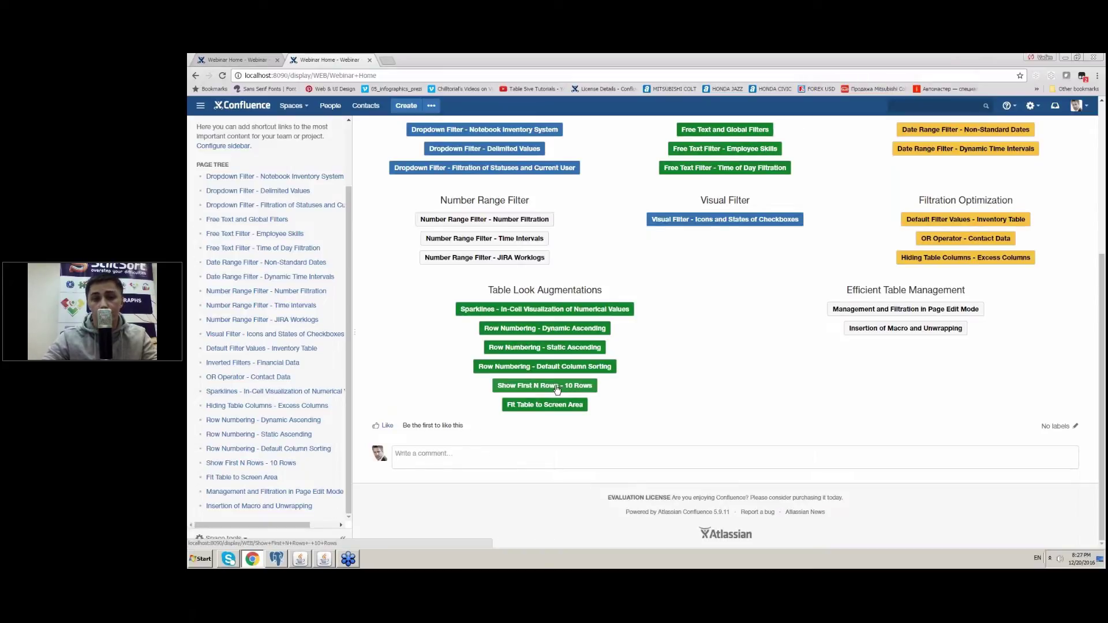
{"action": "left_click", "coordinate": [556, 388]}
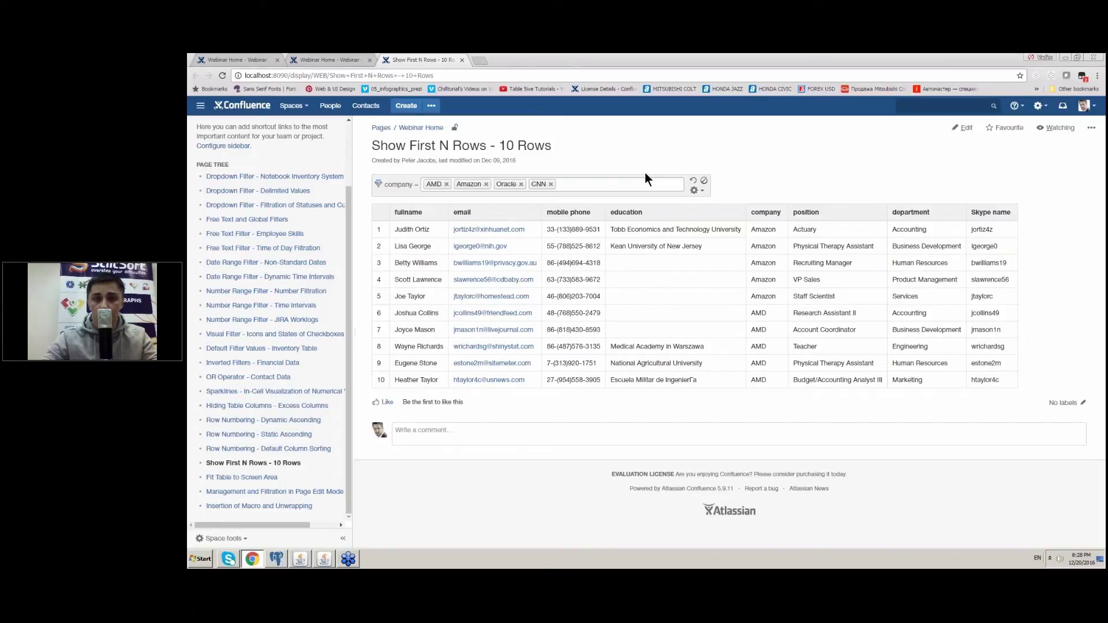
{"action": "left_click", "coordinate": [962, 127]}
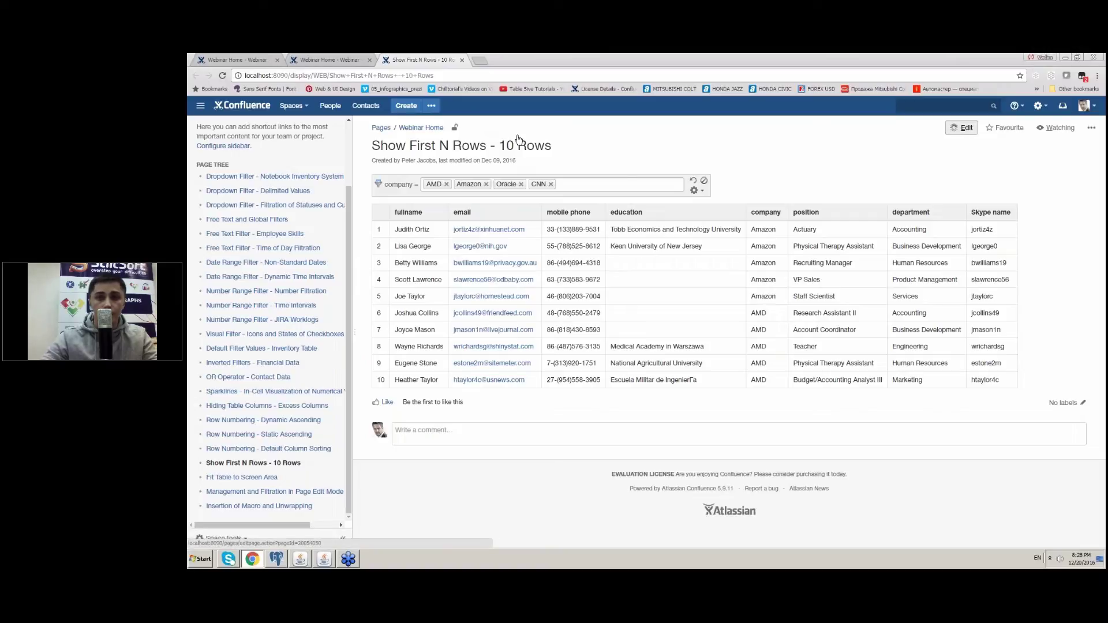
{"action": "key", "text": "ctrl+a"}
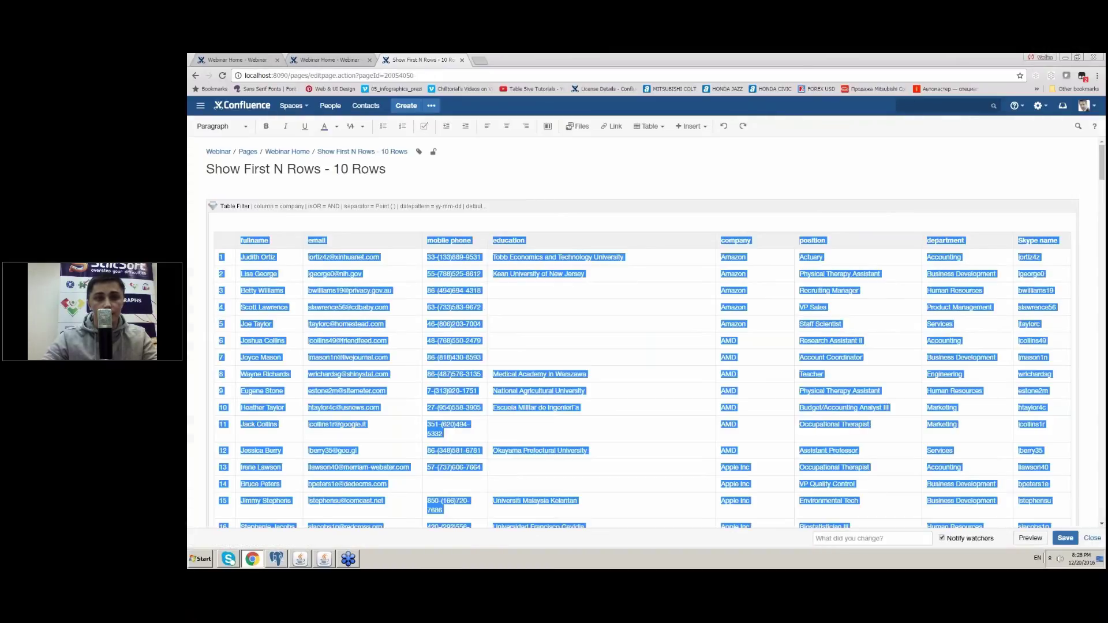
{"action": "left_click", "coordinate": [324, 183]}
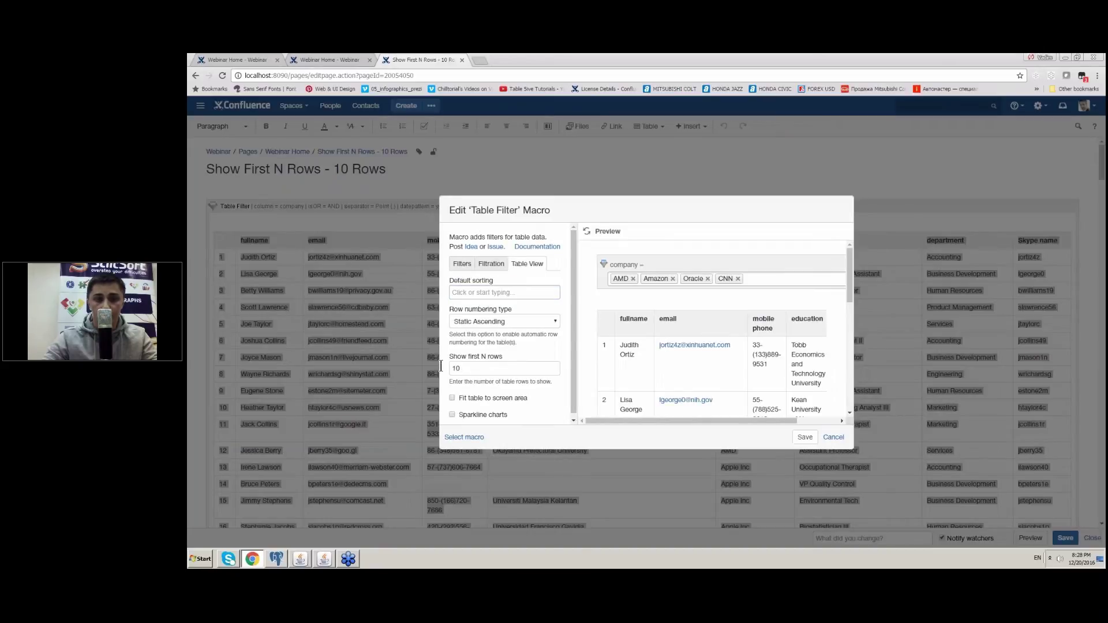
{"action": "key", "text": "Tab"}
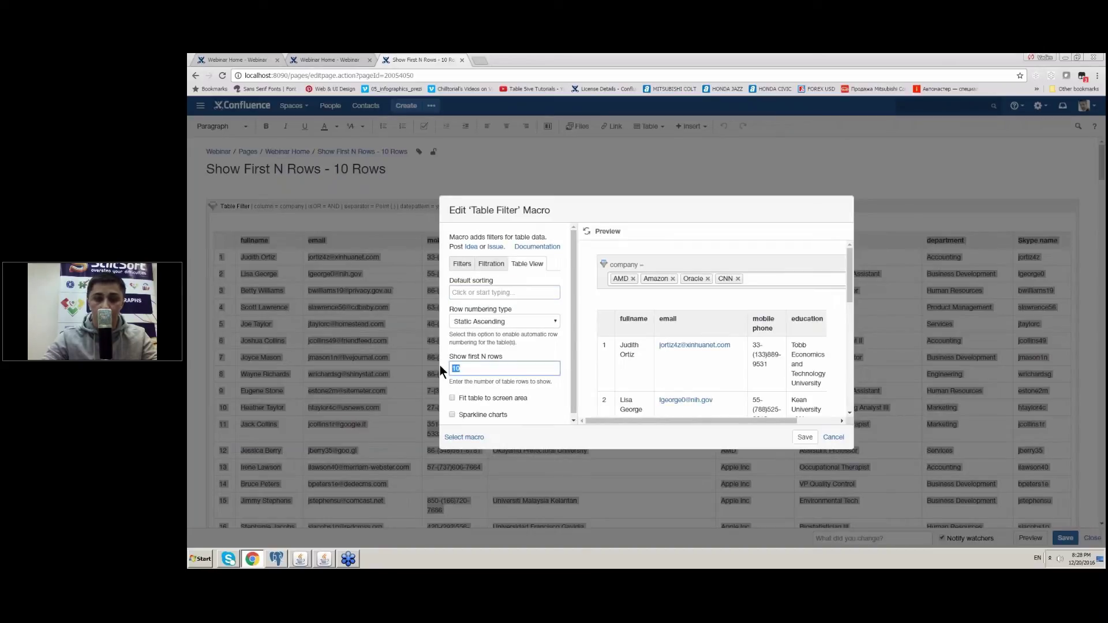
{"action": "type", "text": "15"}
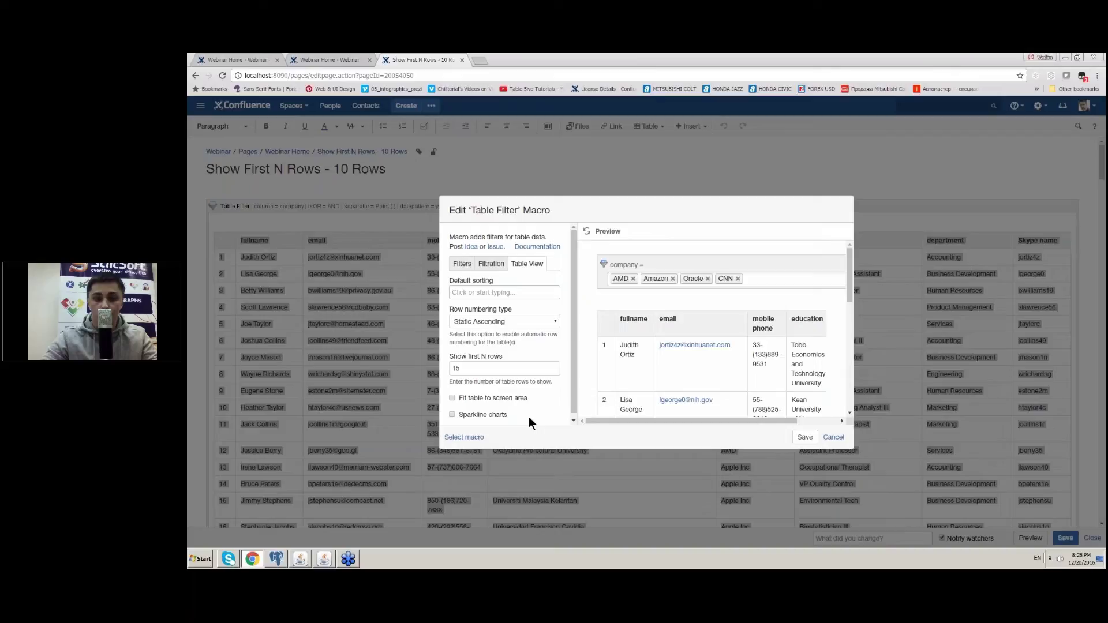
{"action": "left_click", "coordinate": [801, 438]}
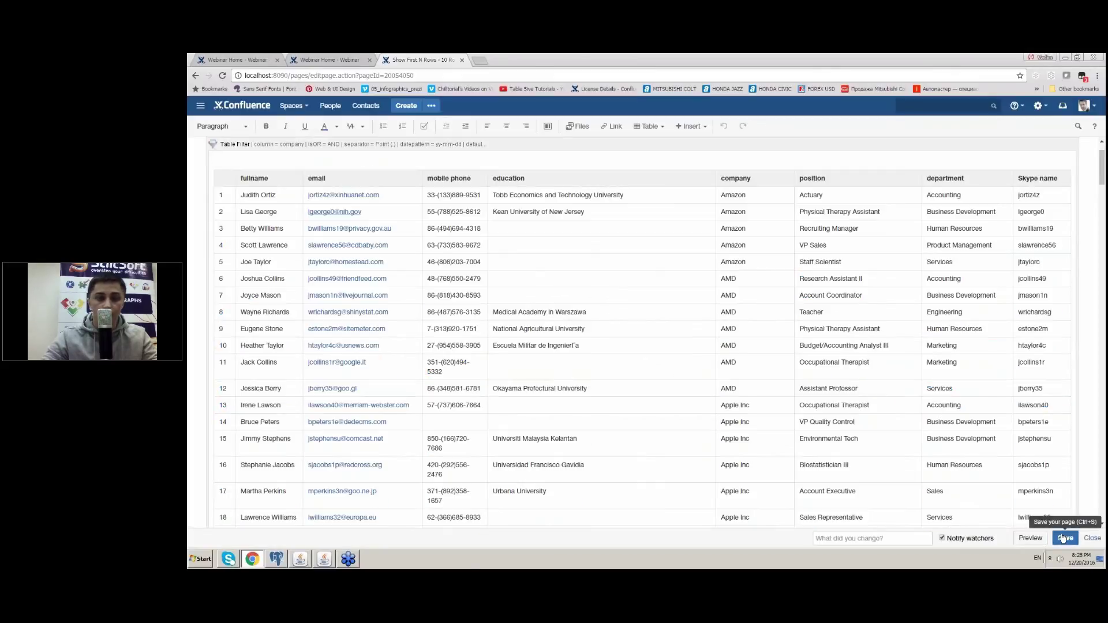
{"action": "left_click", "coordinate": [1063, 538]}
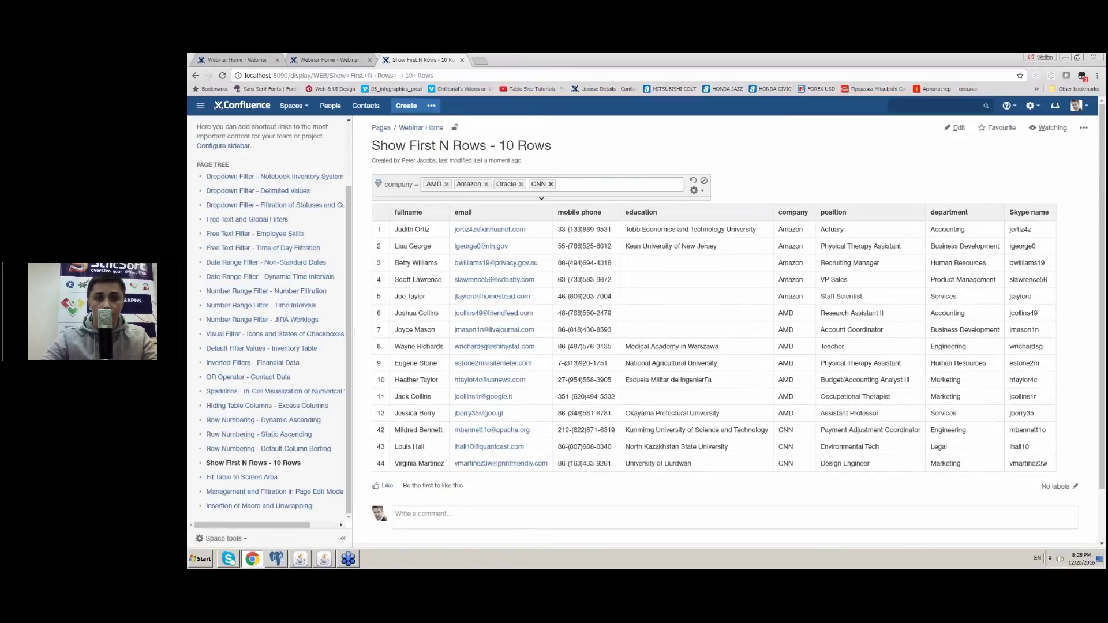
Remove CNN, Oracle, Amazon and AMD from the company filter above the table
{"action": "left_click", "coordinate": [550, 184]}
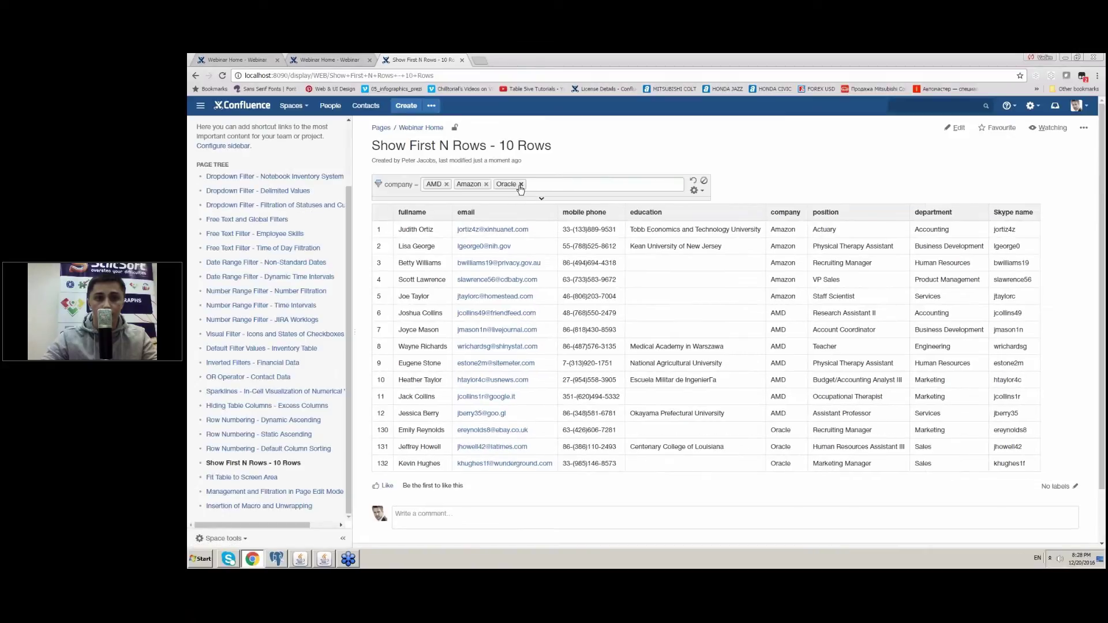
{"action": "left_click", "coordinate": [486, 184]}
{"action": "left_click", "coordinate": [482, 184]}
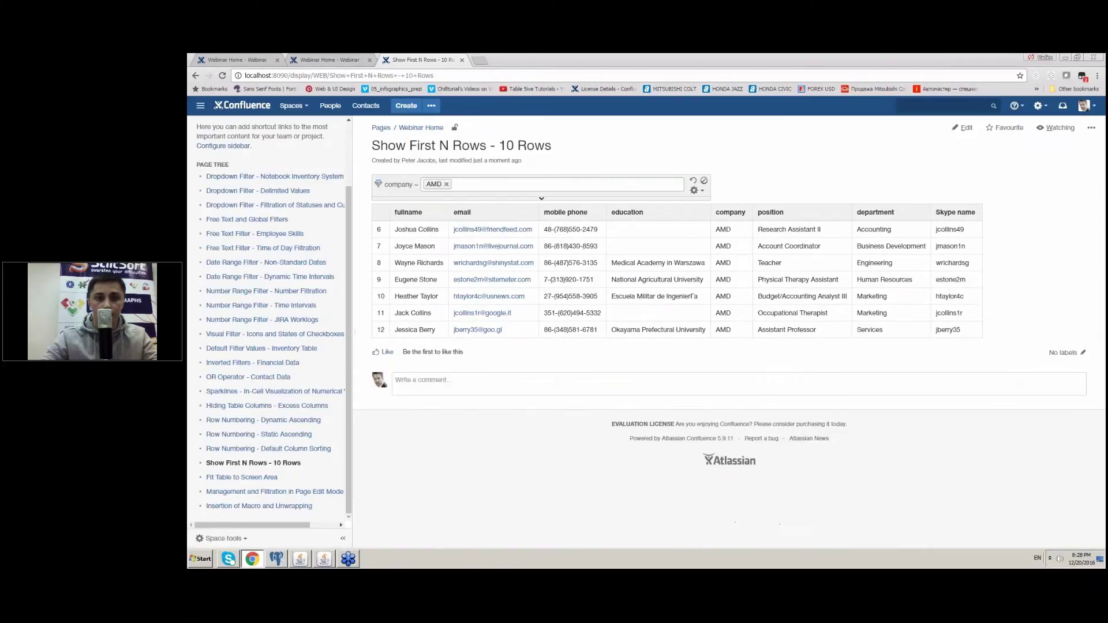
{"action": "left_click", "coordinate": [446, 184]}
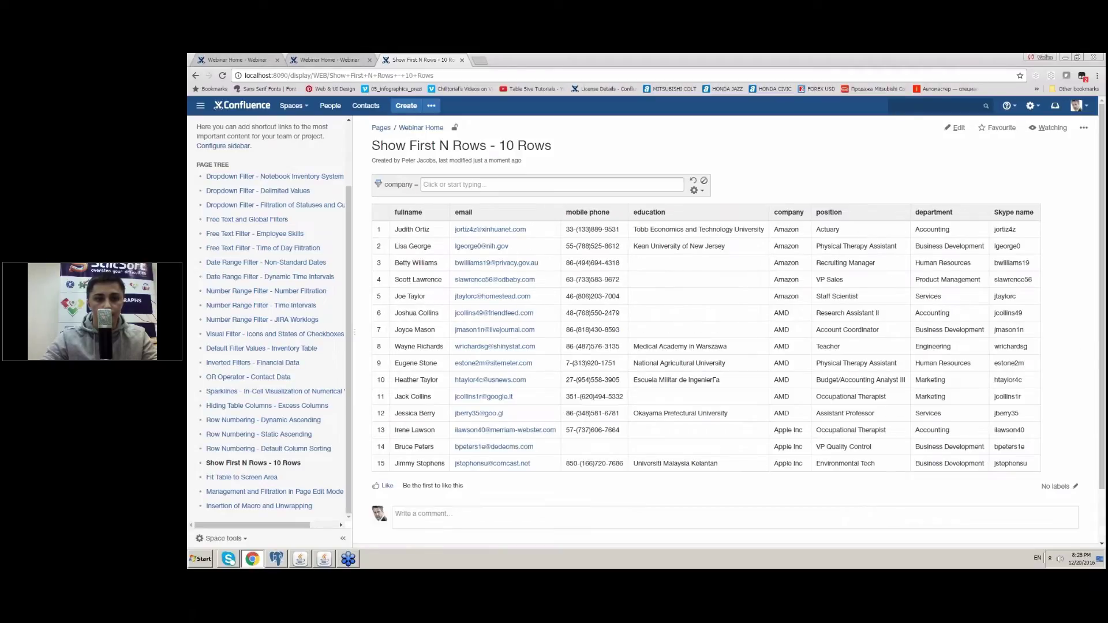
Open the Fit Table to Screen Area page
{"action": "left_click", "coordinate": [269, 478]}
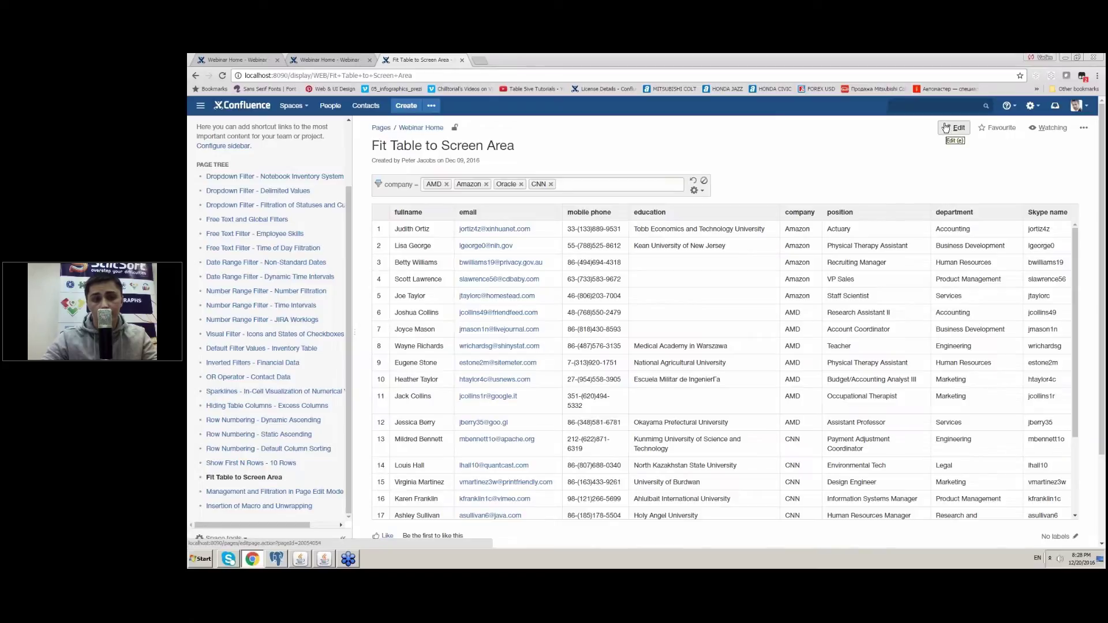
Check the Fit table to screen area option in this page's Table Filter macro, and save the macro and the page
{"action": "left_click", "coordinate": [944, 126]}
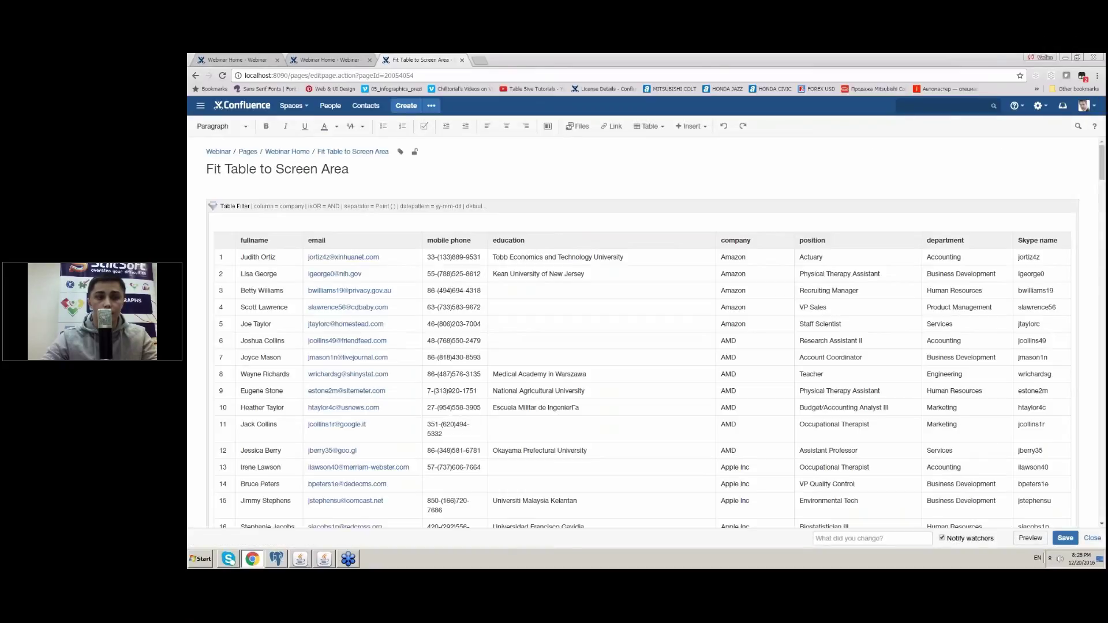
{"action": "double_click", "coordinate": [557, 252]}
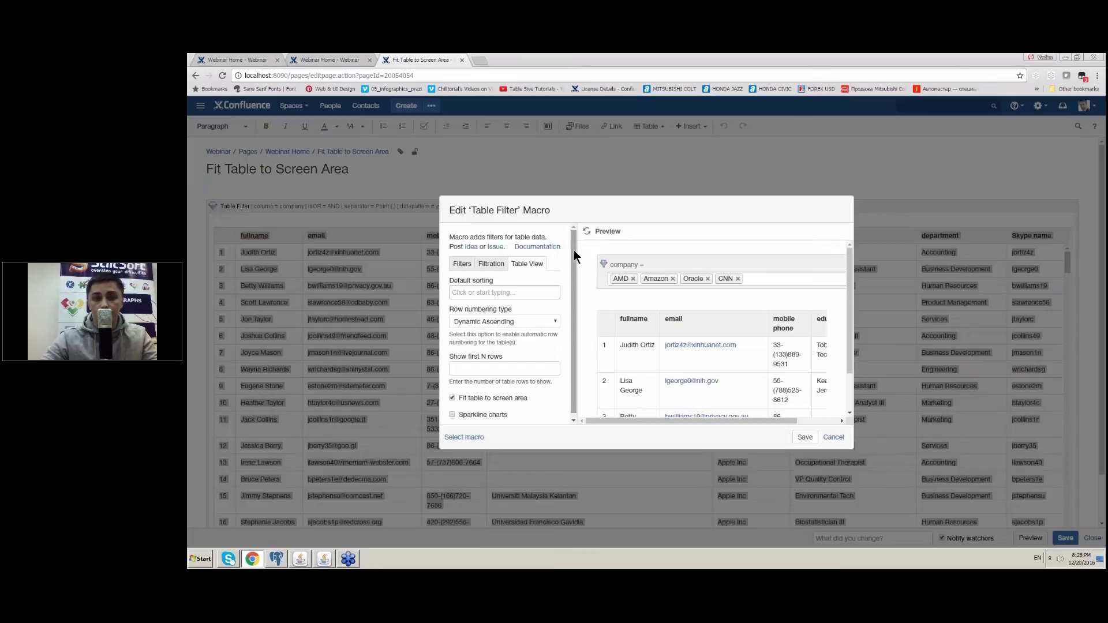
{"action": "scroll", "coordinate": [573, 249], "scroll_direction": "down", "scroll_amount": 1}
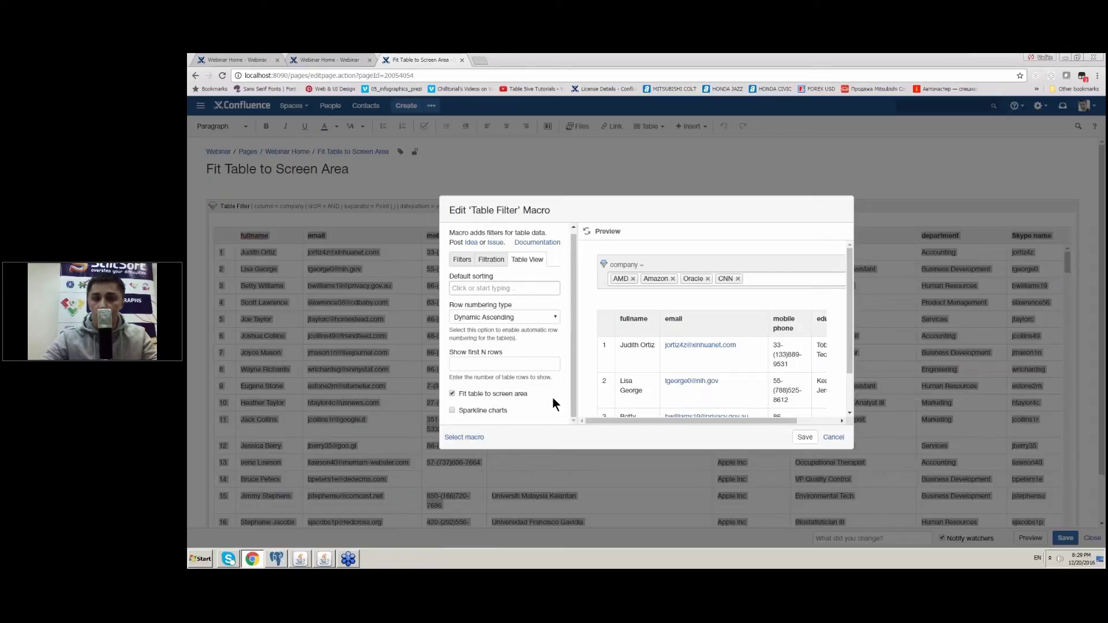
{"action": "left_click", "coordinate": [805, 438]}
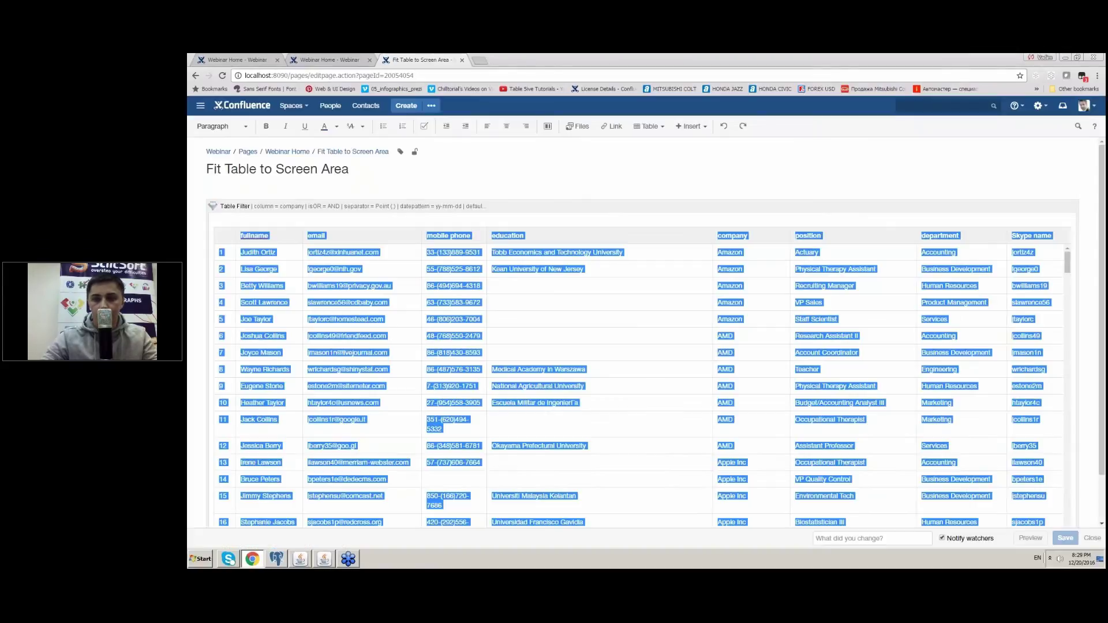
{"action": "left_click", "coordinate": [1065, 539]}
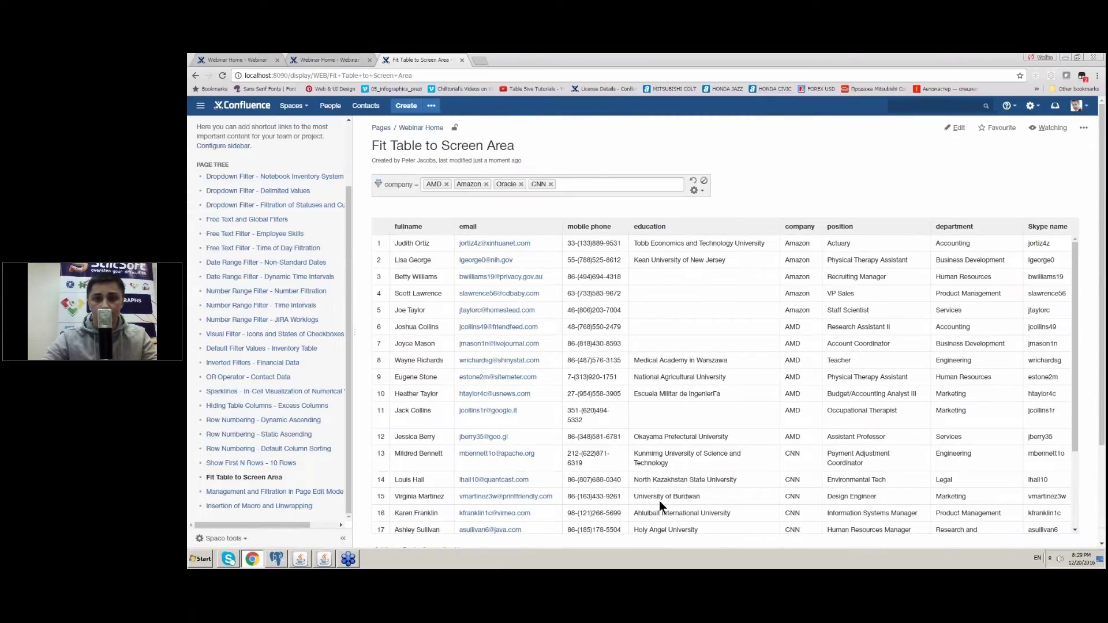
Look through the fitted table, remove AMD, Amazon, Oracle and CNN from the company filter, and browse the unfiltered rows
{"action": "scroll", "coordinate": [1018, 251], "scroll_direction": "down", "scroll_amount": 2}
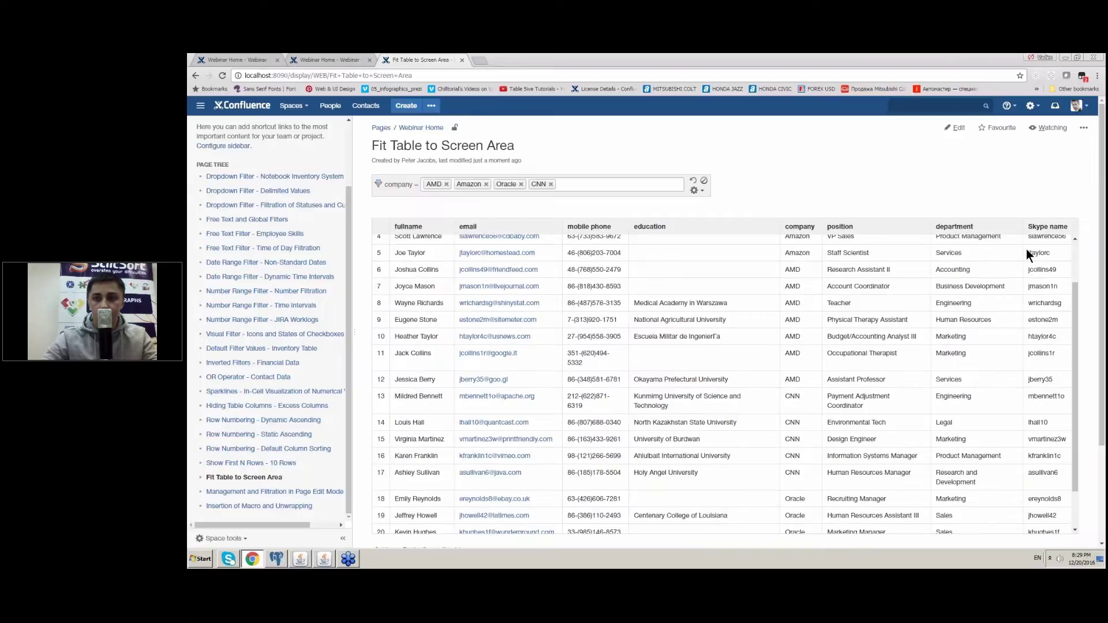
{"action": "scroll", "coordinate": [929, 436], "scroll_direction": "down", "scroll_amount": 3}
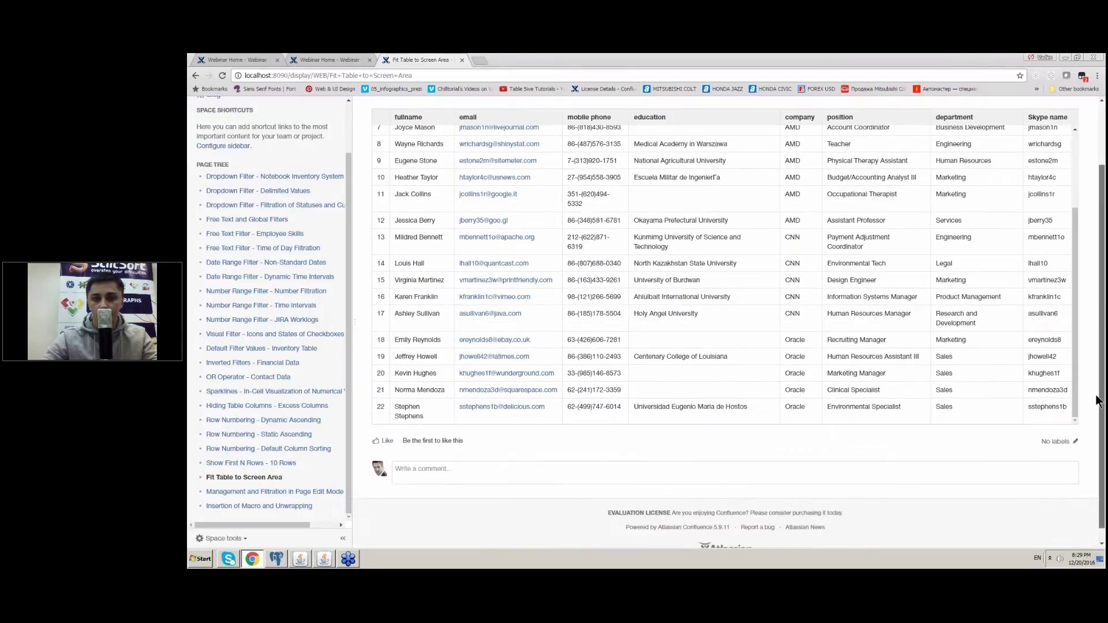
{"action": "scroll", "coordinate": [929, 435], "scroll_direction": "up", "scroll_amount": 3}
{"action": "scroll", "coordinate": [625, 302], "scroll_direction": "up", "scroll_amount": 2}
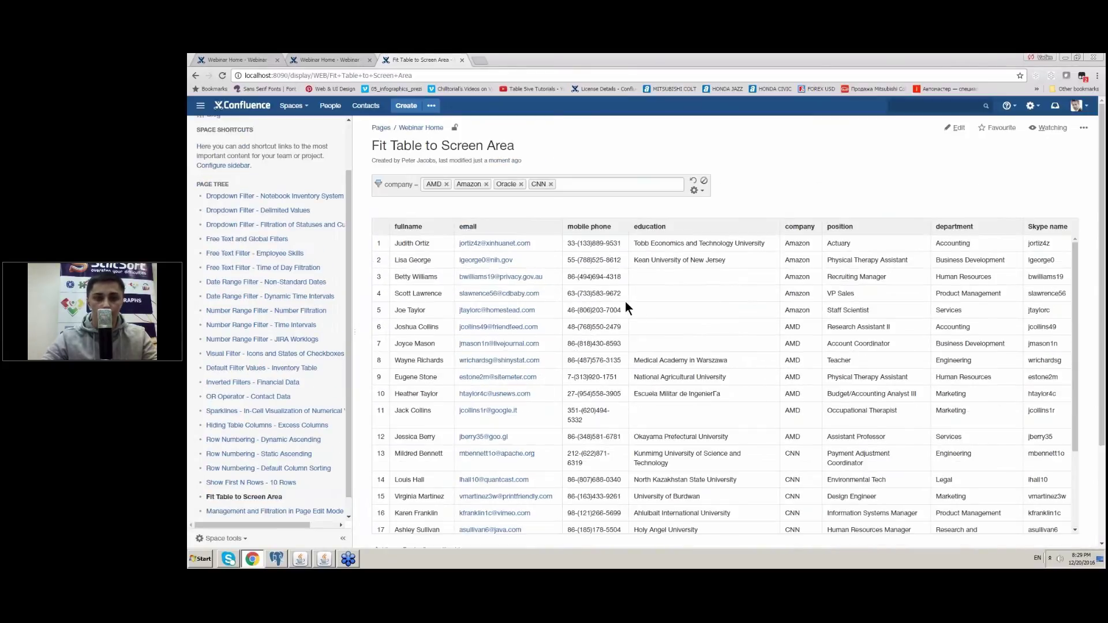
{"action": "scroll", "coordinate": [621, 303], "scroll_direction": "down", "scroll_amount": 2}
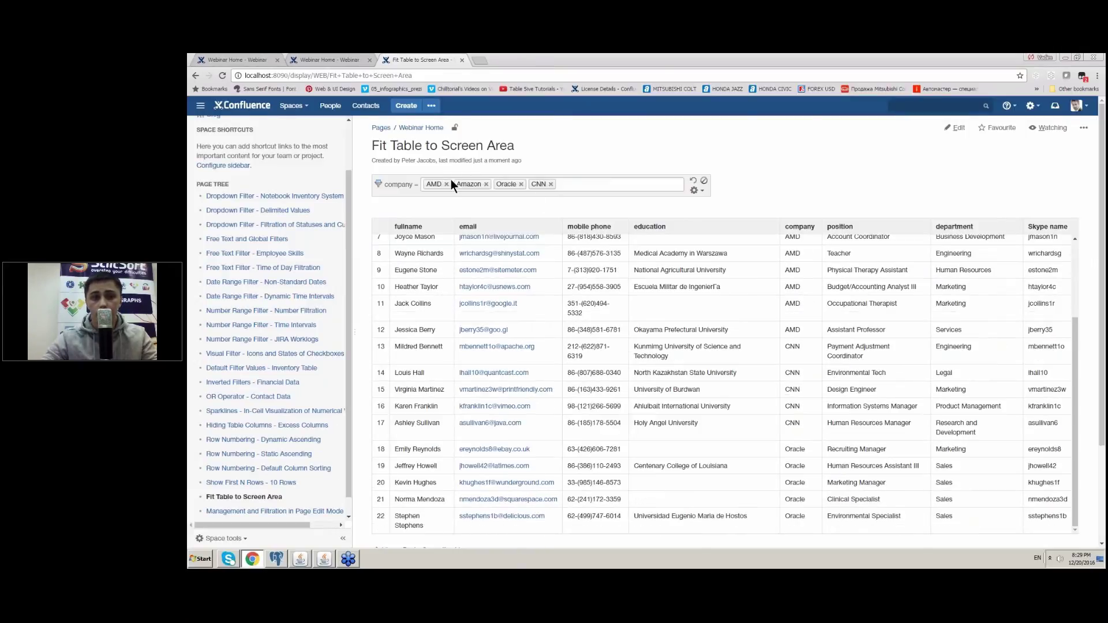
{"action": "left_click", "coordinate": [447, 183]}
{"action": "left_click", "coordinate": [455, 183]}
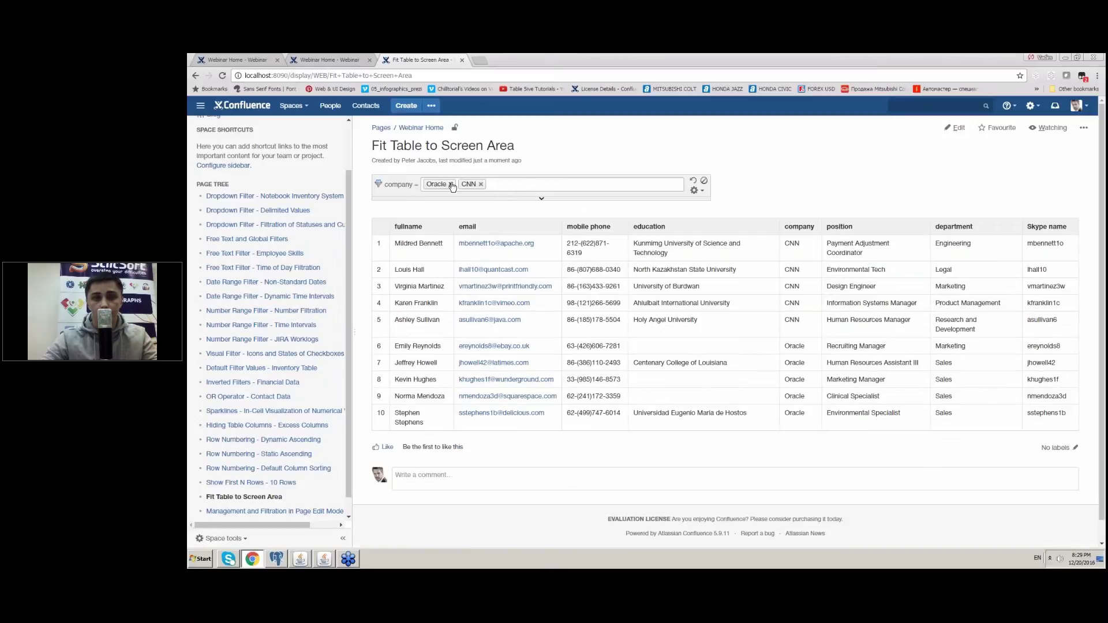
{"action": "left_click", "coordinate": [451, 184]}
{"action": "left_click", "coordinate": [445, 184]}
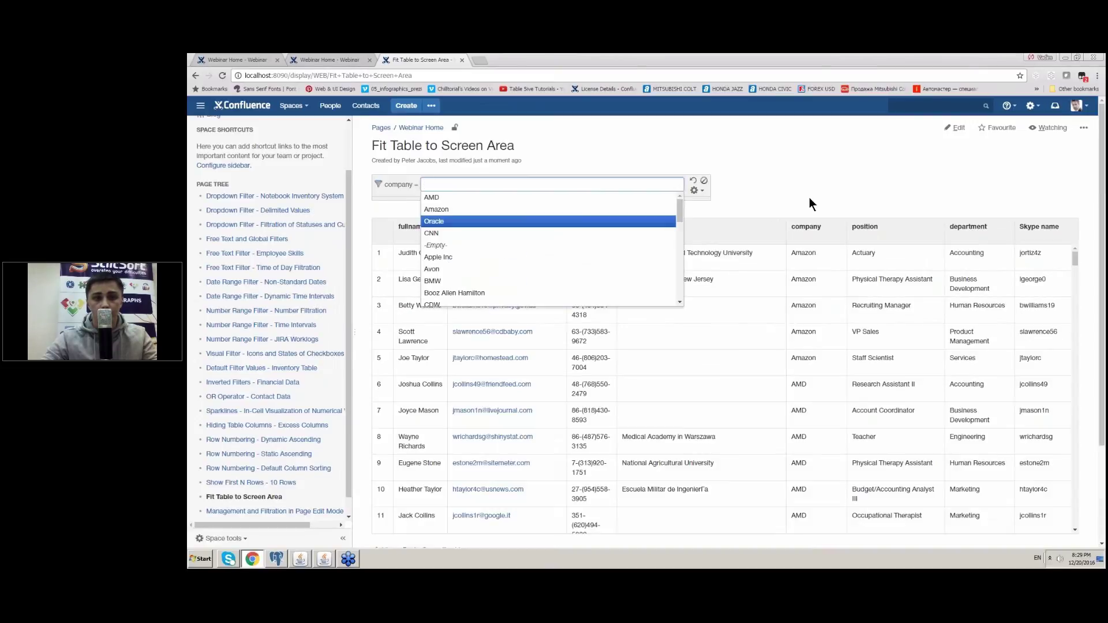
{"action": "scroll", "coordinate": [736, 350], "scroll_direction": "down", "scroll_amount": 5}
{"action": "scroll", "coordinate": [710, 347], "scroll_direction": "down", "scroll_amount": 6}
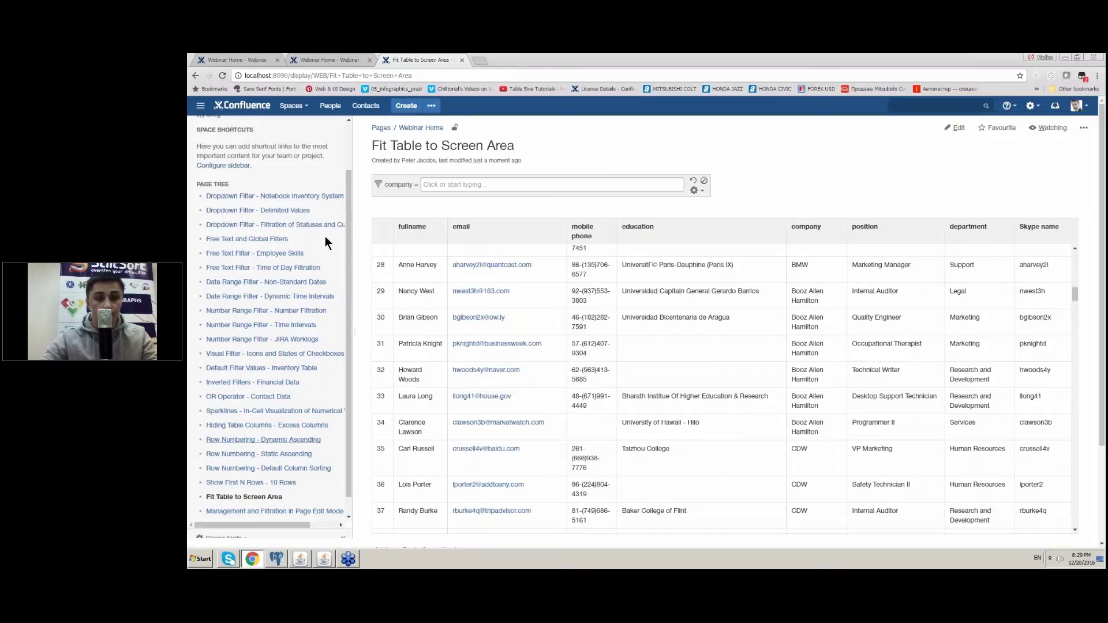
Open the Management and Filtration in Page Edit Mode page in a separate tab from Webinar Home
{"action": "left_click", "coordinate": [296, 512]}
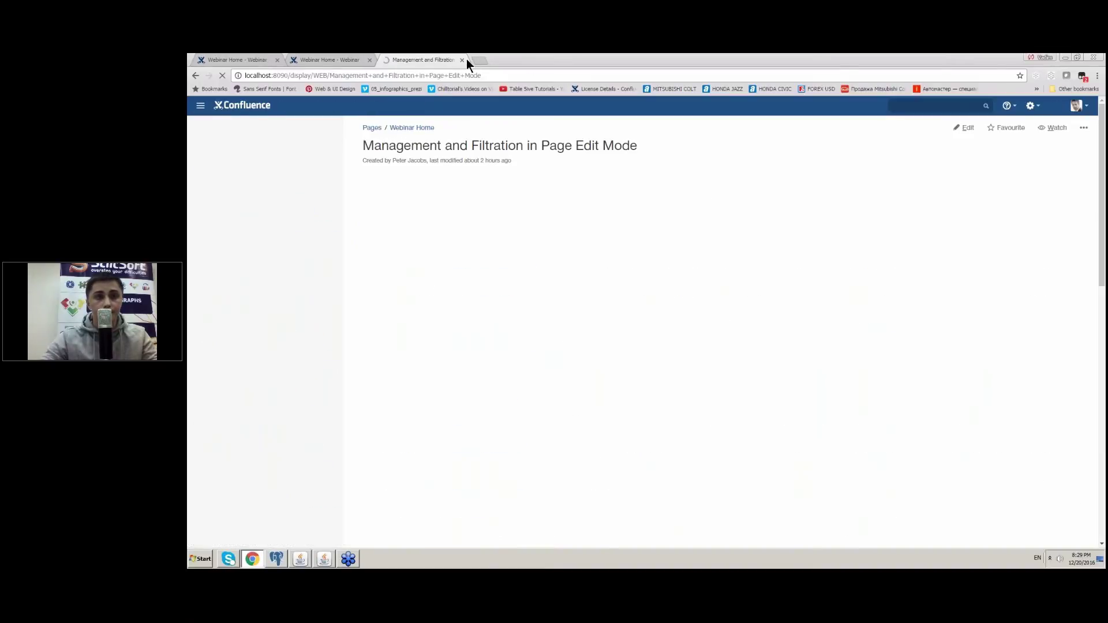
{"action": "left_click", "coordinate": [461, 59]}
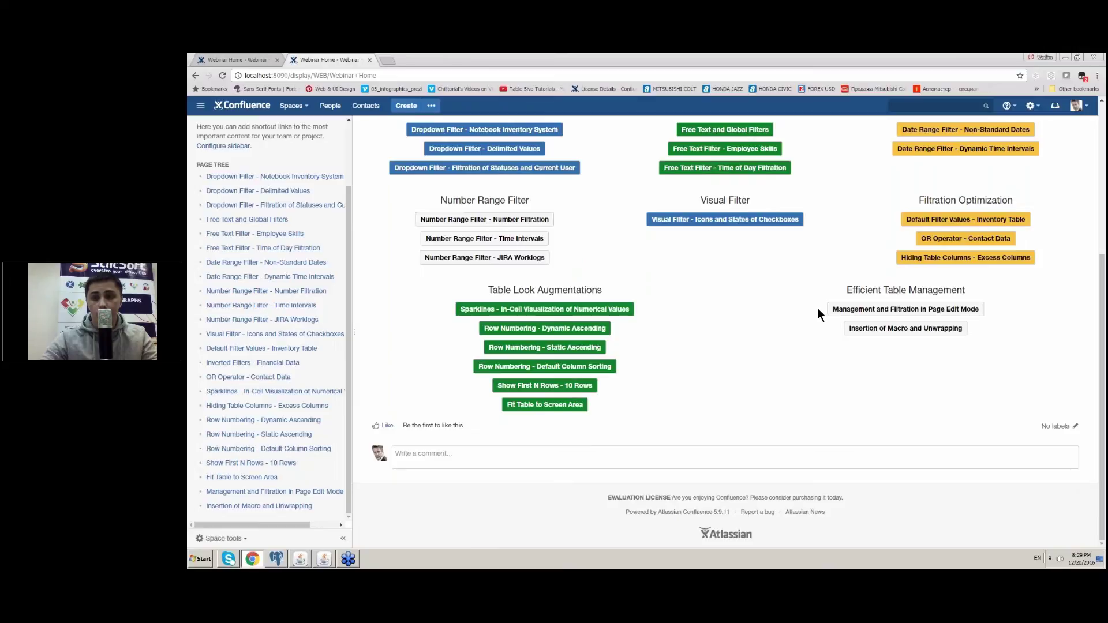
{"action": "left_click", "coordinate": [864, 311]}
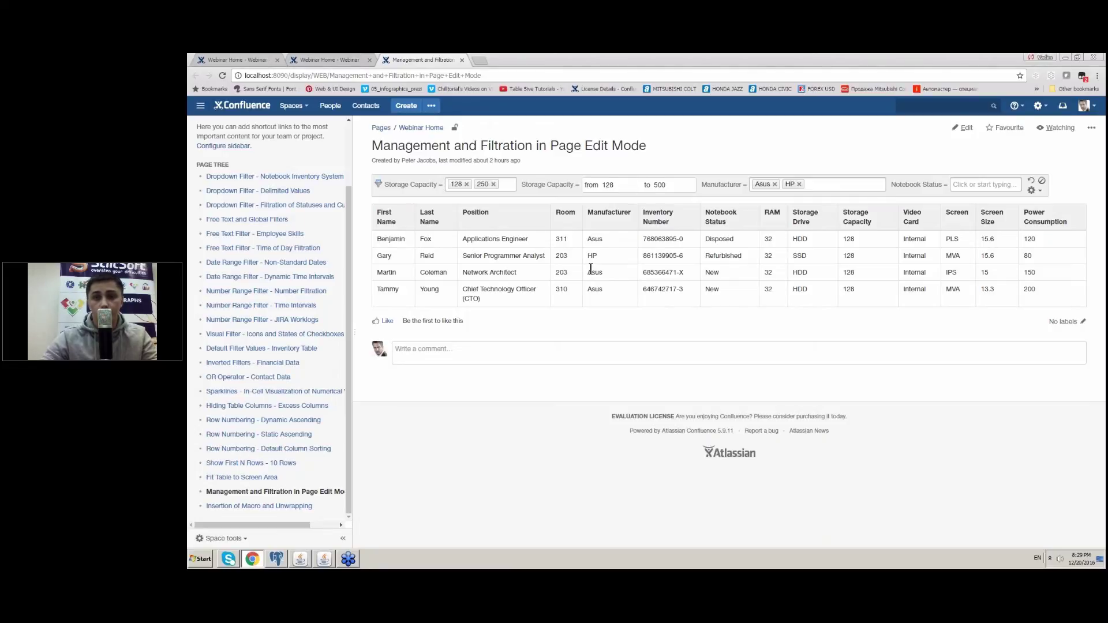
Start editing the page and show the Table Filter macro's filters in the editor
{"action": "left_click", "coordinate": [959, 128]}
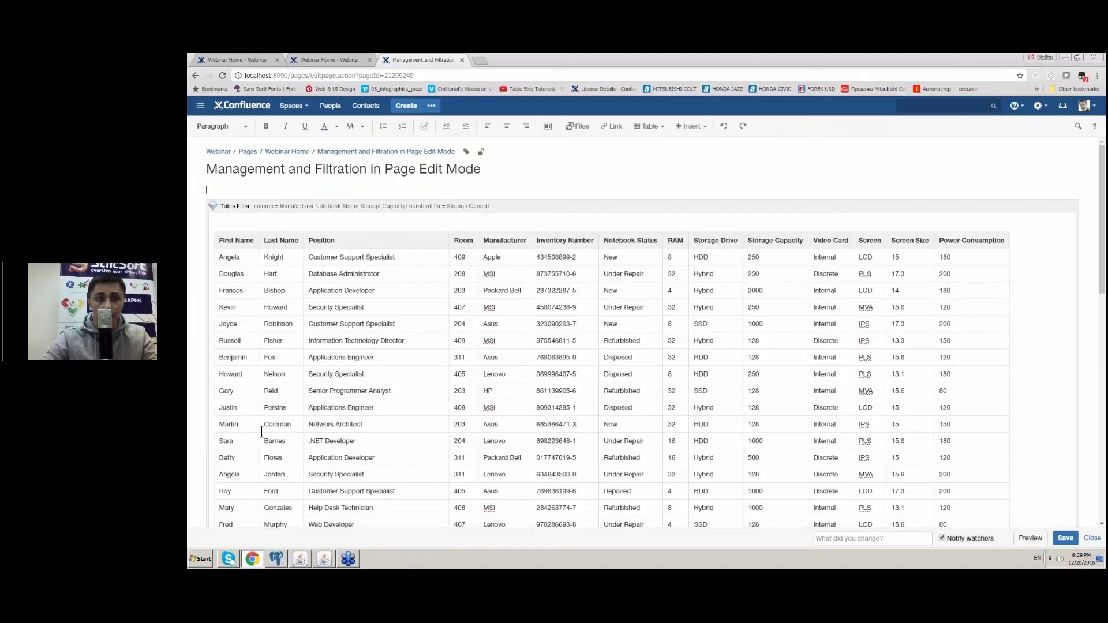
{"action": "left_click", "coordinate": [297, 206]}
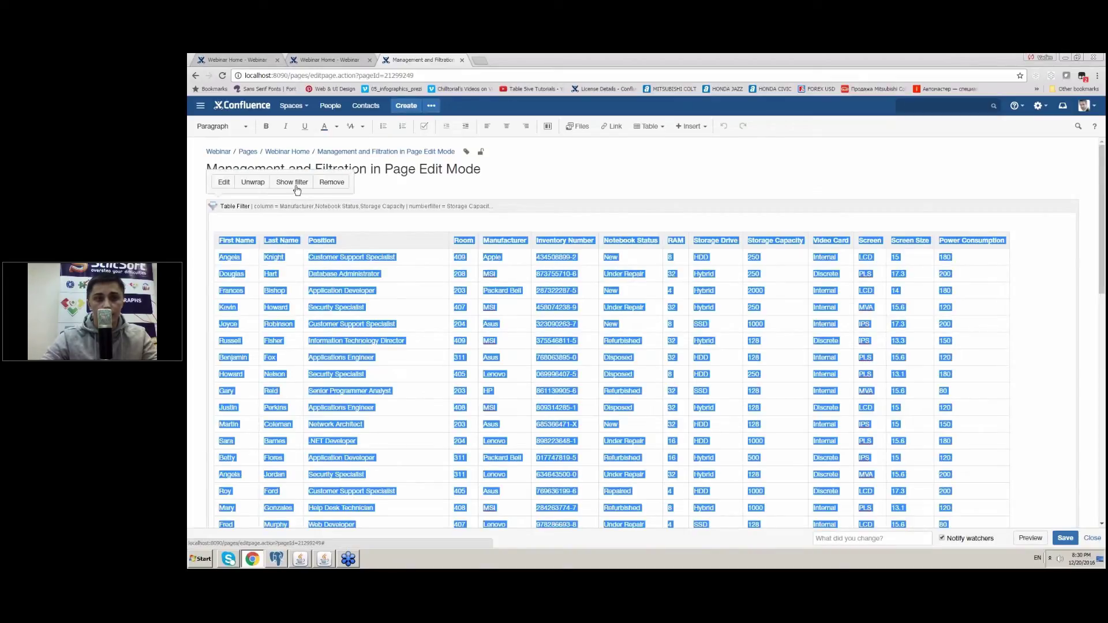
{"action": "left_click", "coordinate": [297, 190]}
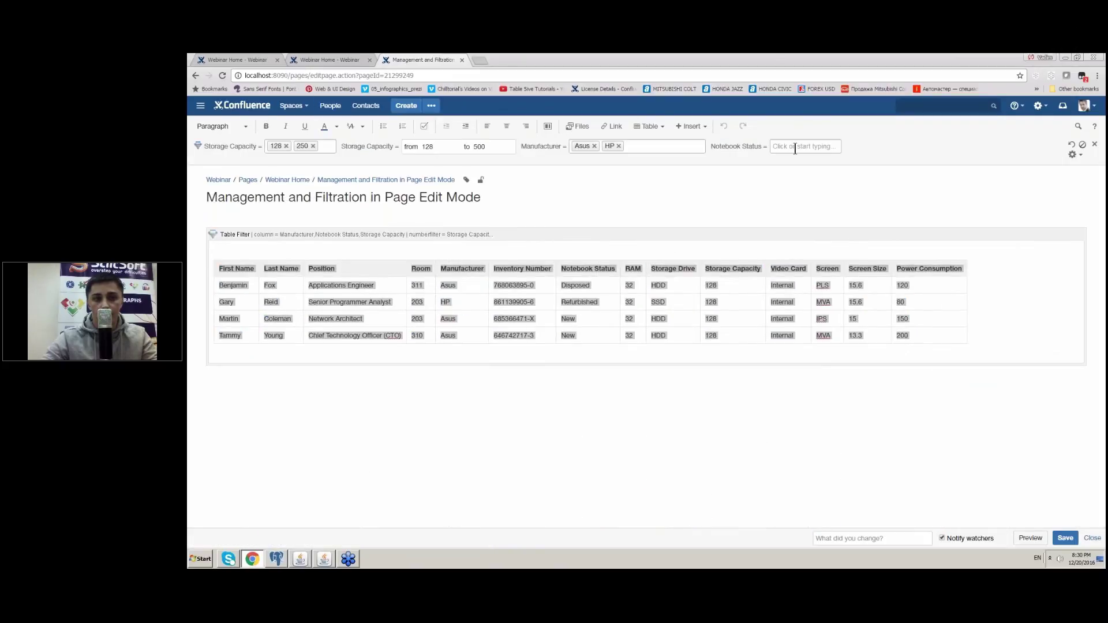
Set the Storage Capacity range filter to 500–2000 and remove 128 and 250 from the Storage Capacity dropdown filter
{"action": "double_click", "coordinate": [445, 147]}
{"action": "type", "text": "2500"}
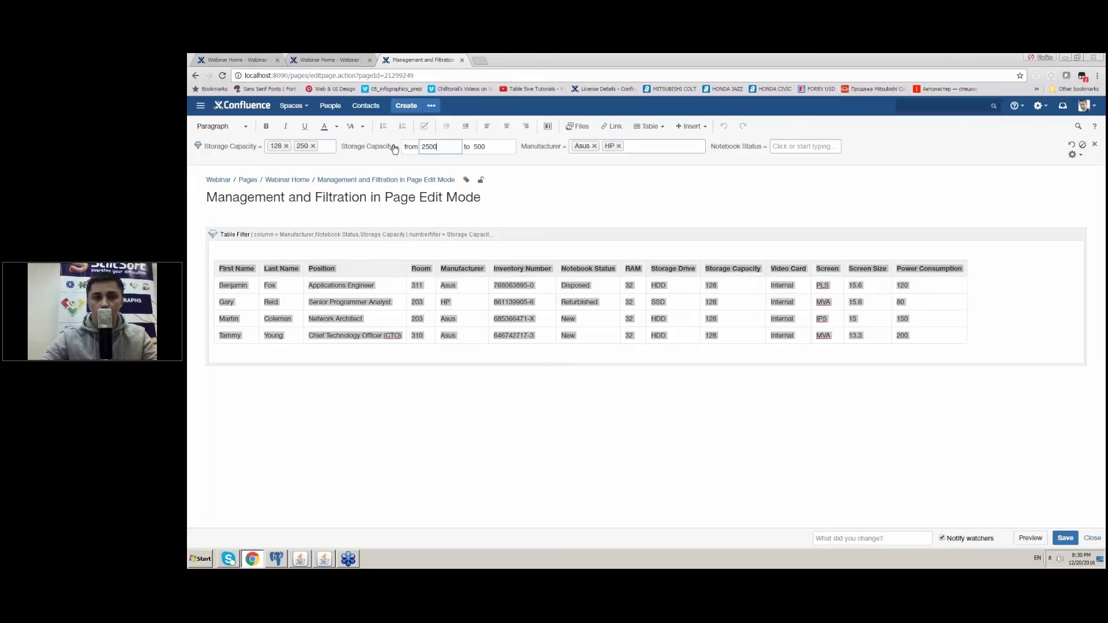
{"action": "key", "text": "Tab"}
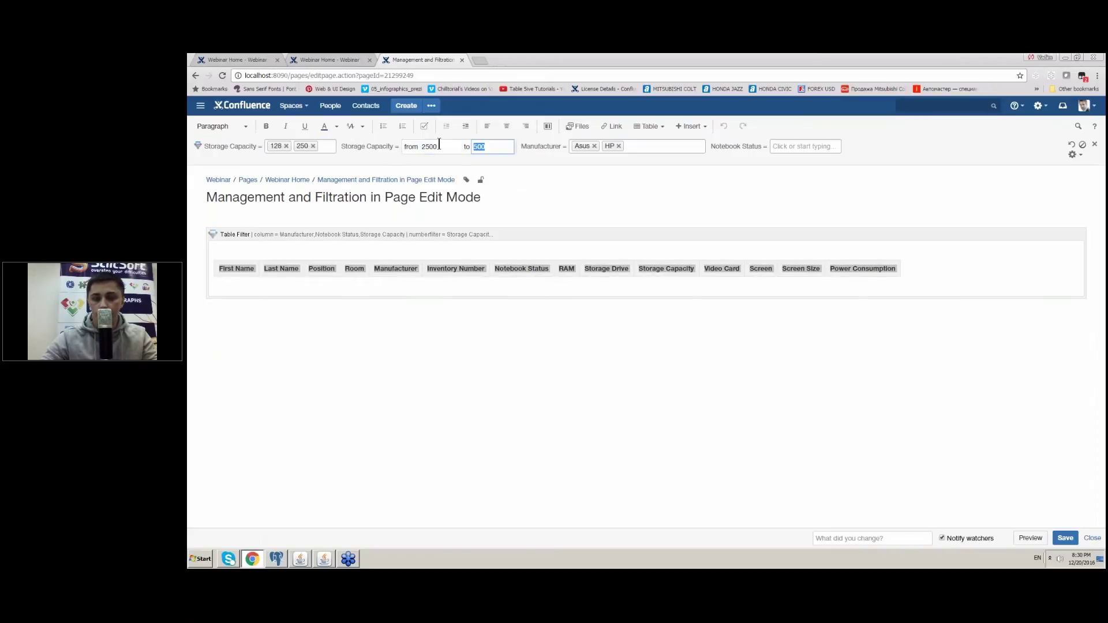
{"action": "type", "text": "2000"}
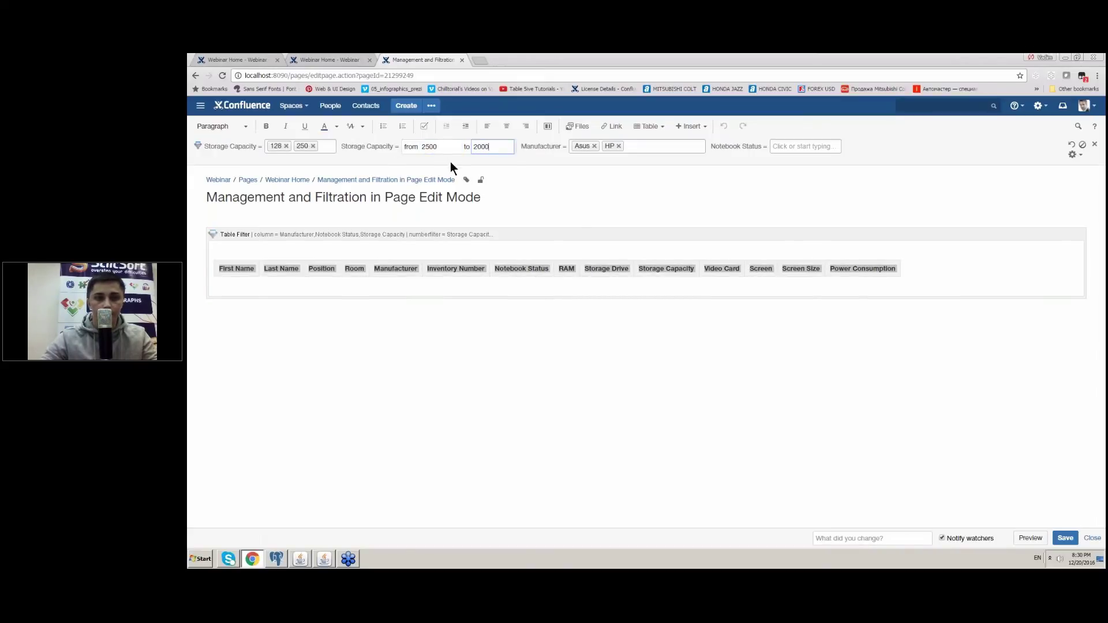
{"action": "left_click", "coordinate": [312, 146]}
{"action": "key", "text": "BackSpace"}
{"action": "left_click", "coordinate": [419, 147]}
{"action": "key", "text": "Delete"}
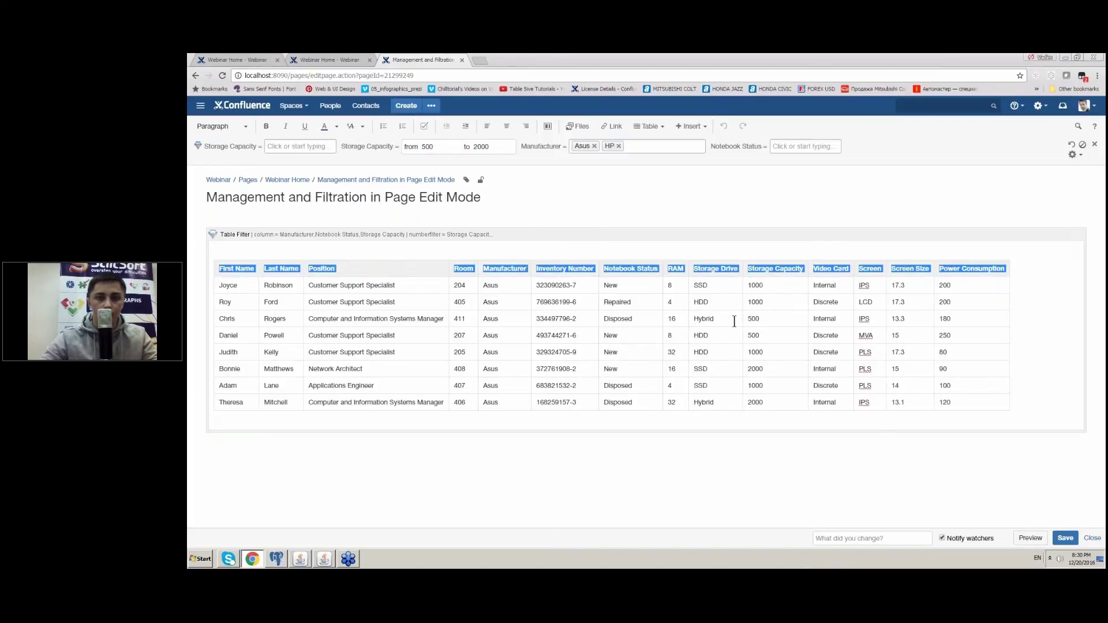
Replace HP and Asus with Apple in the Manufacturer filter
{"action": "left_click", "coordinate": [618, 146]}
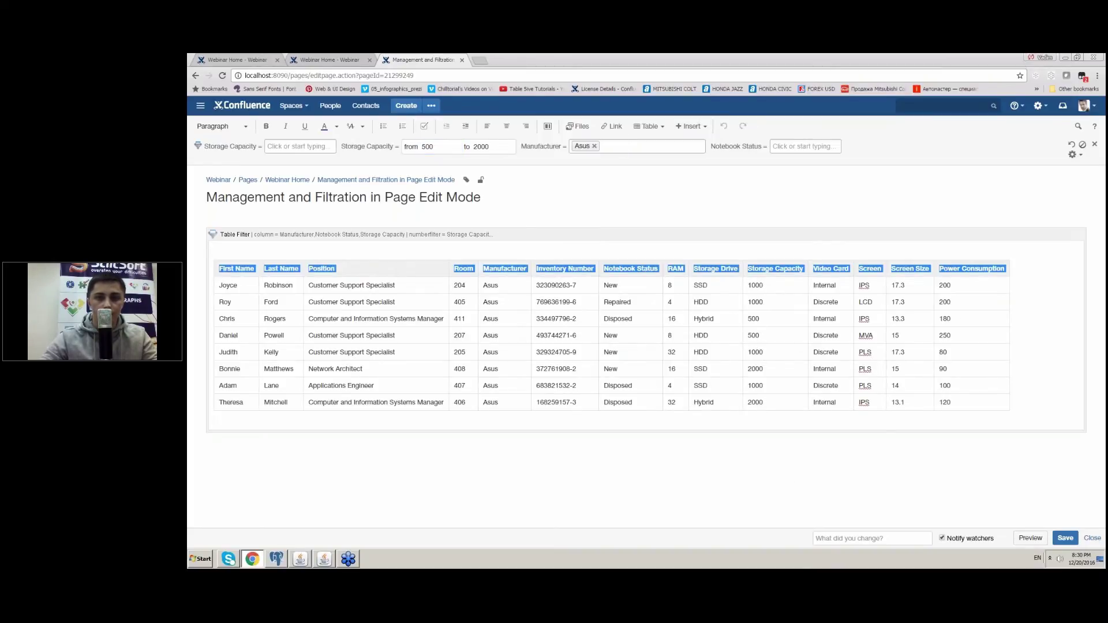
{"action": "left_click", "coordinate": [594, 146]}
{"action": "left_click", "coordinate": [599, 182]}
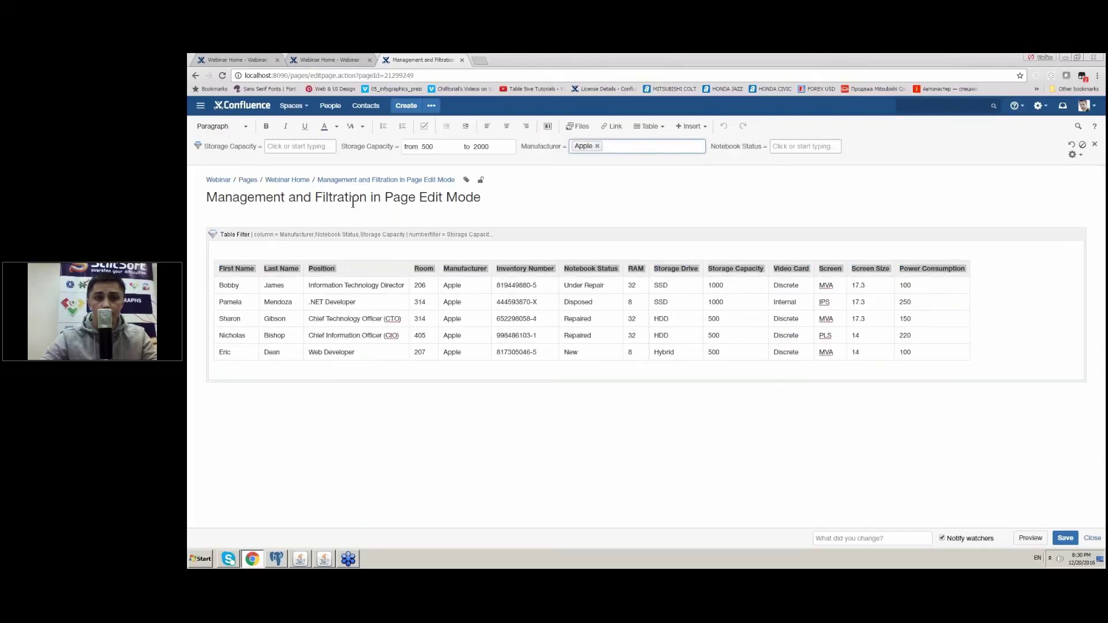
Add a dropdown filter for the Room column and remove the Notebook Status filter from the filter bar
{"action": "left_click", "coordinate": [1078, 156]}
{"action": "left_click", "coordinate": [1059, 179]}
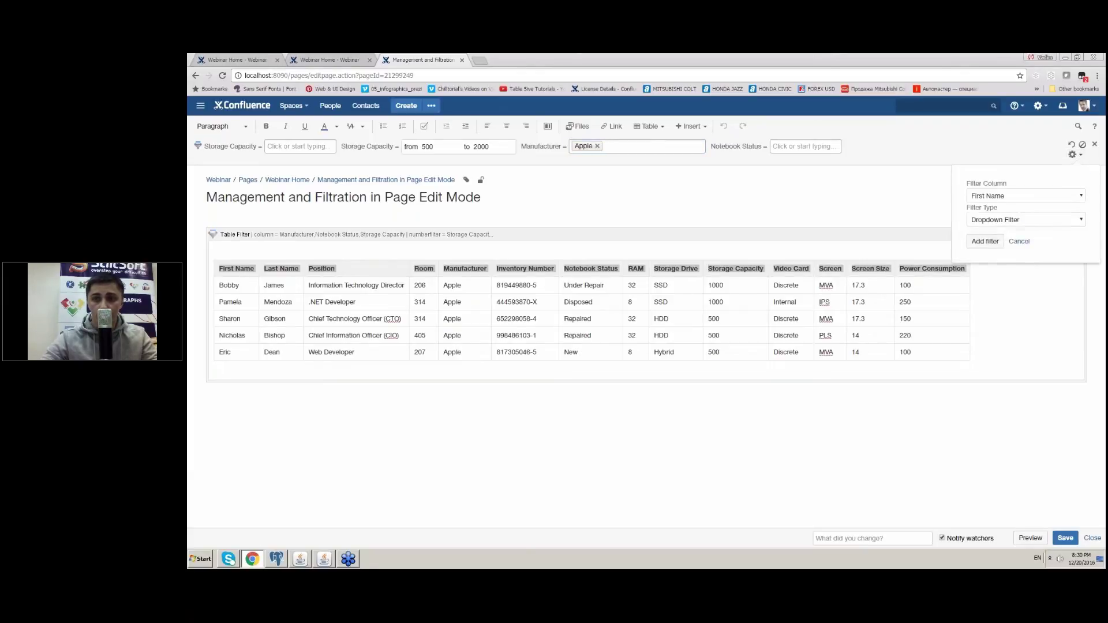
{"action": "left_click", "coordinate": [999, 195]}
{"action": "left_click", "coordinate": [1006, 258]}
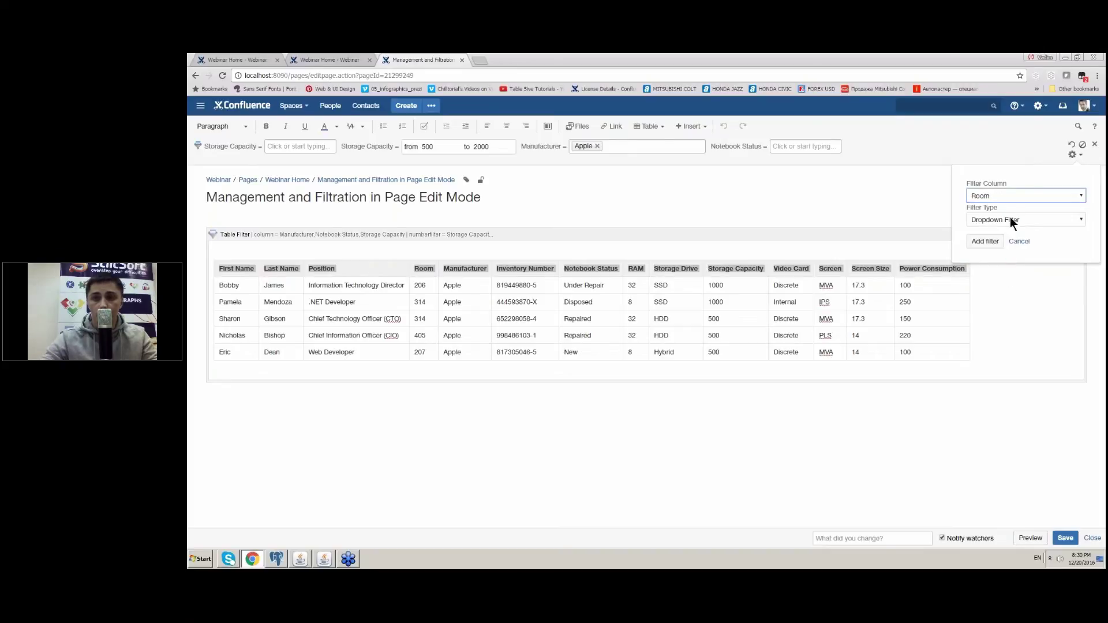
{"action": "left_click", "coordinate": [988, 241]}
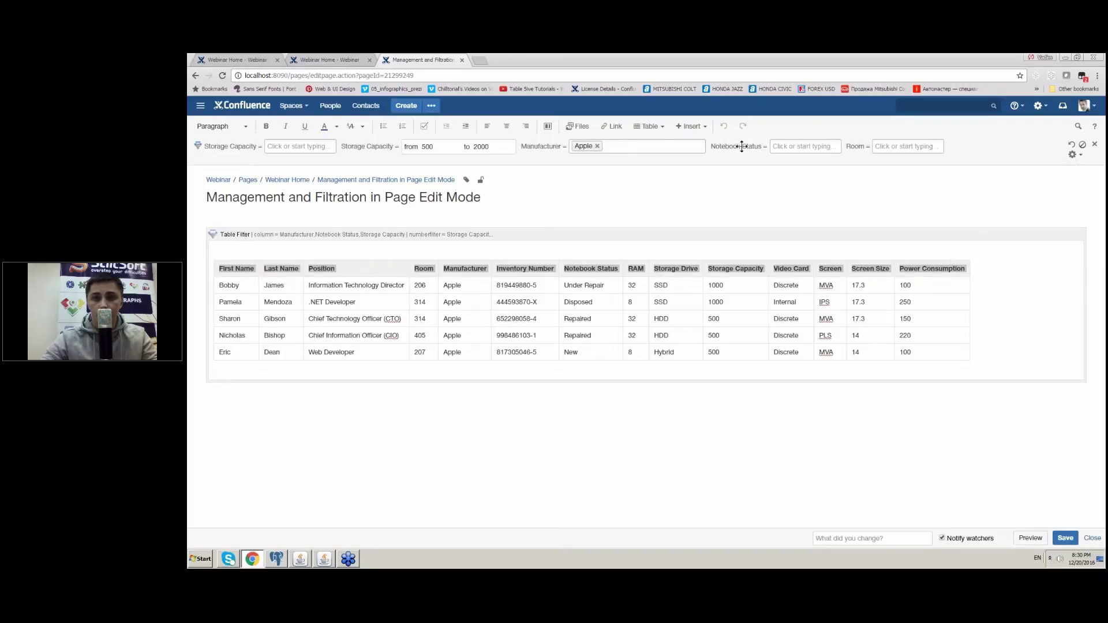
{"action": "left_click_drag", "start_coordinate": [742, 146], "coordinate": [751, 254]}
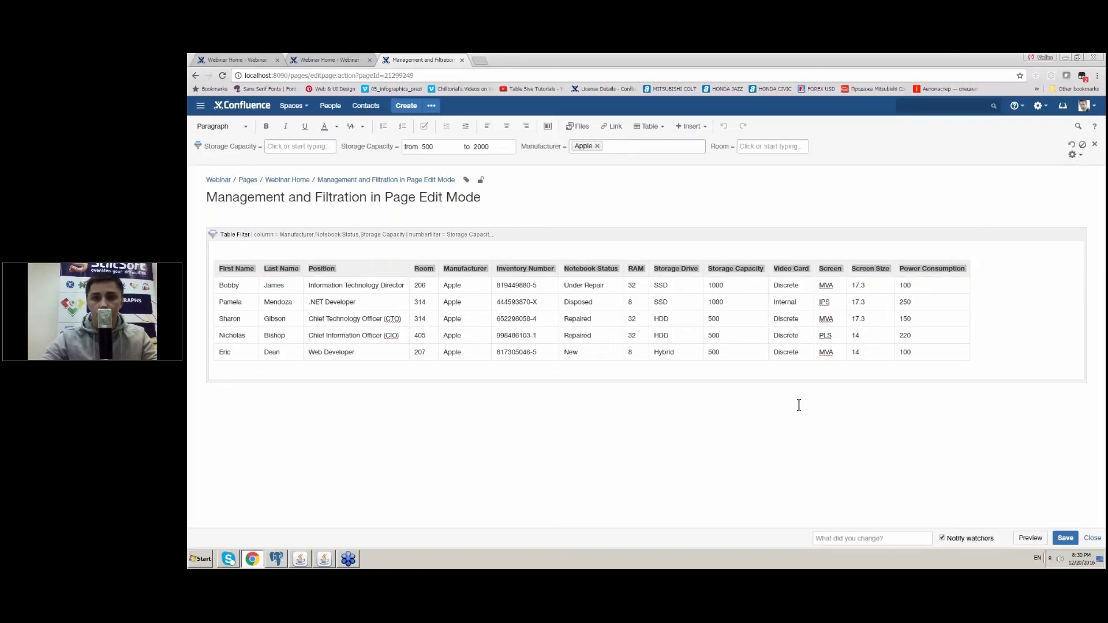
Save the filter changes to the Table Filter macro and save the page
{"action": "left_click", "coordinate": [1076, 157]}
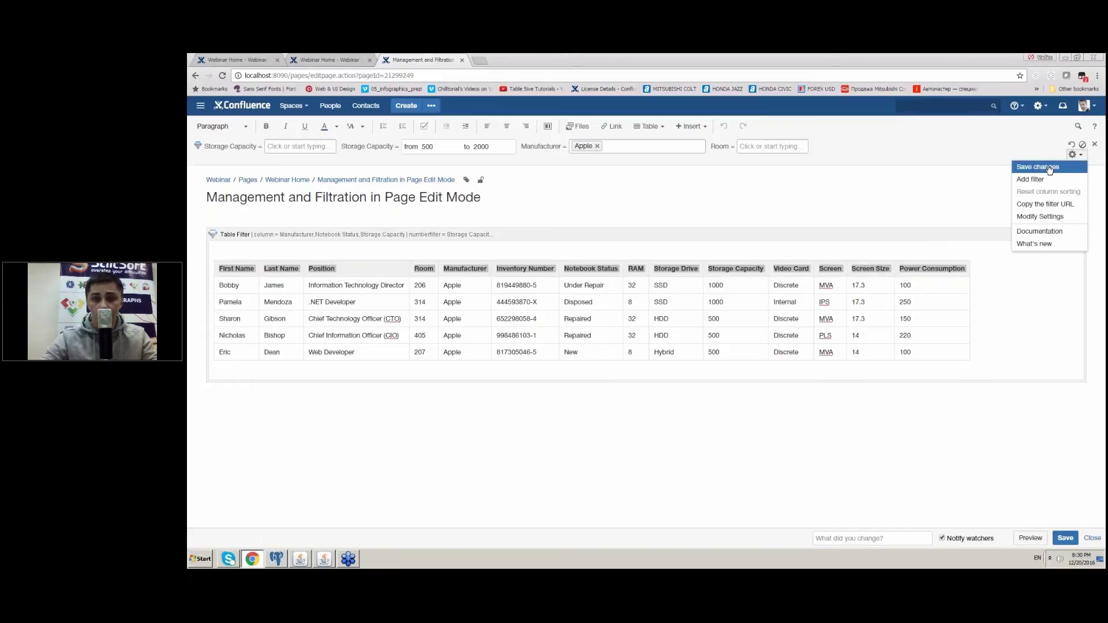
{"action": "left_click", "coordinate": [1049, 167]}
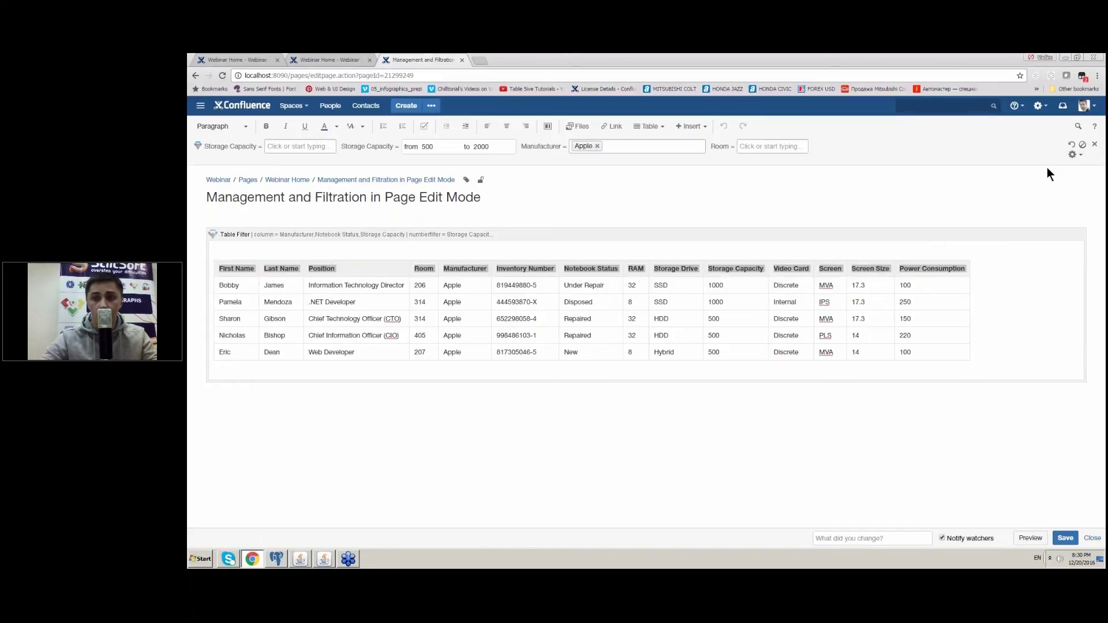
{"action": "left_click", "coordinate": [1065, 538]}
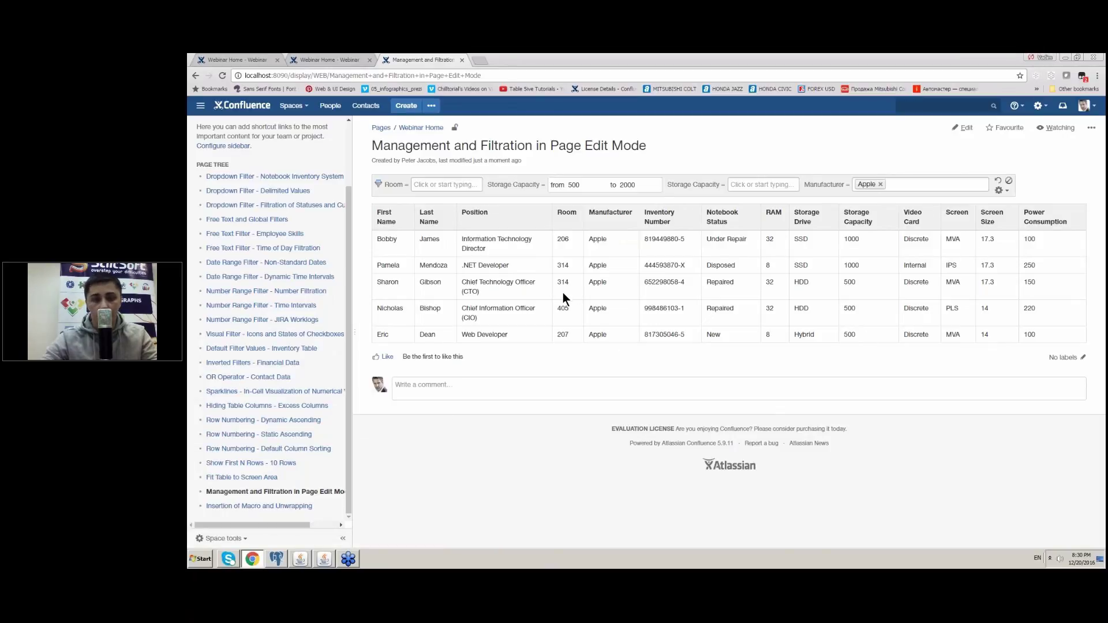
From Webinar Home, open the Insertion of Macro and Unwrapping page for editing and place the cursor in its table
{"action": "left_click", "coordinate": [463, 60]}
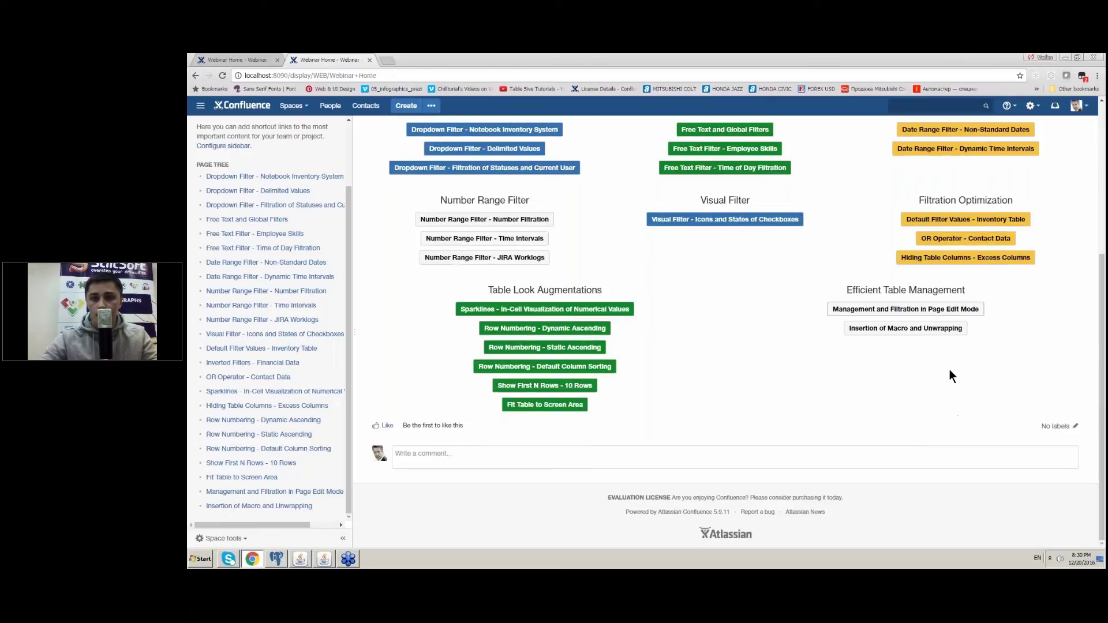
{"action": "left_click", "coordinate": [927, 329]}
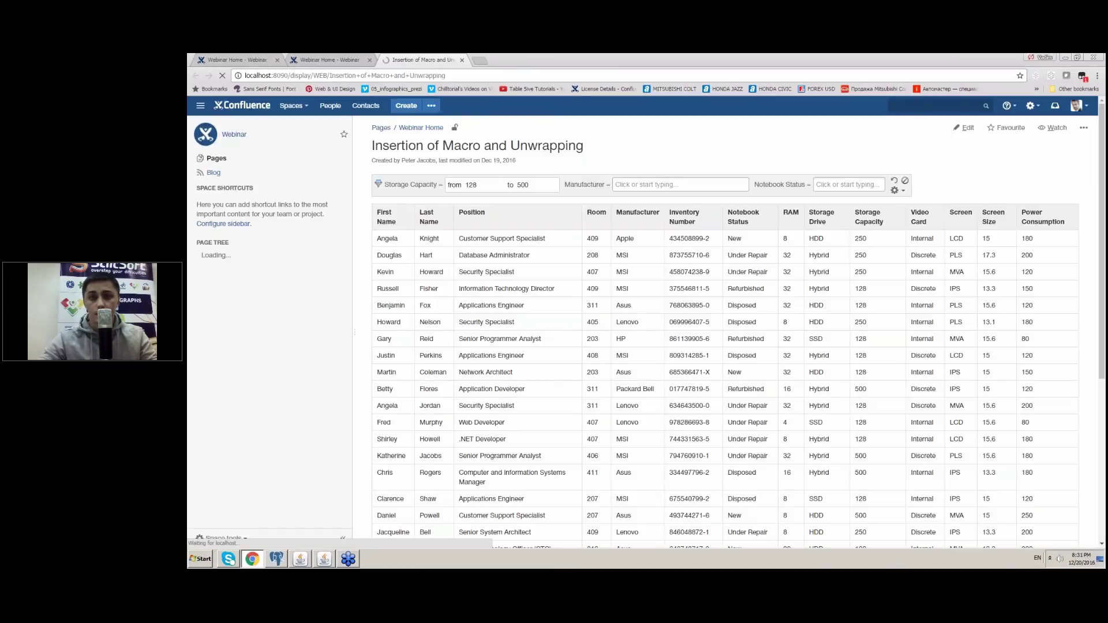
{"action": "left_click", "coordinate": [958, 128]}
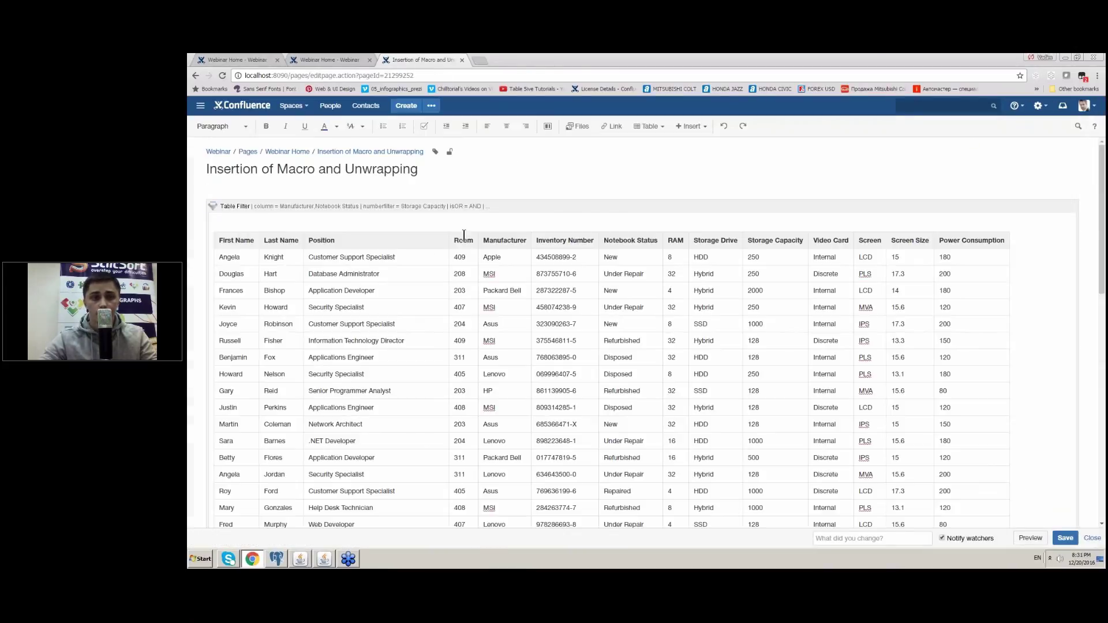
{"action": "left_click", "coordinate": [432, 241]}
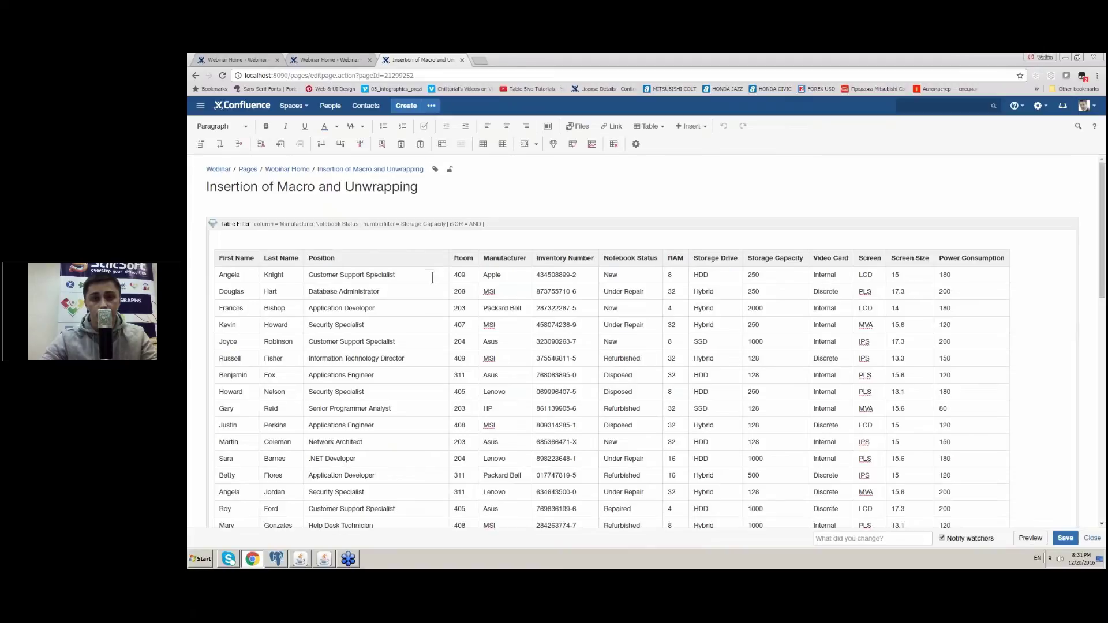
{"action": "left_click", "coordinate": [664, 126]}
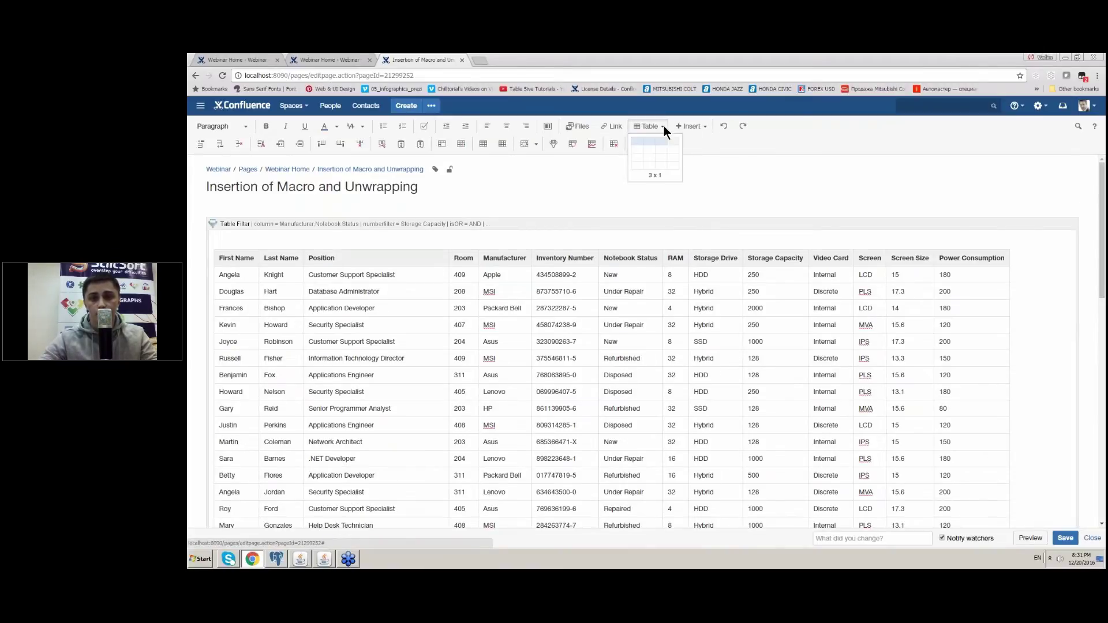
{"action": "left_click", "coordinate": [697, 124]}
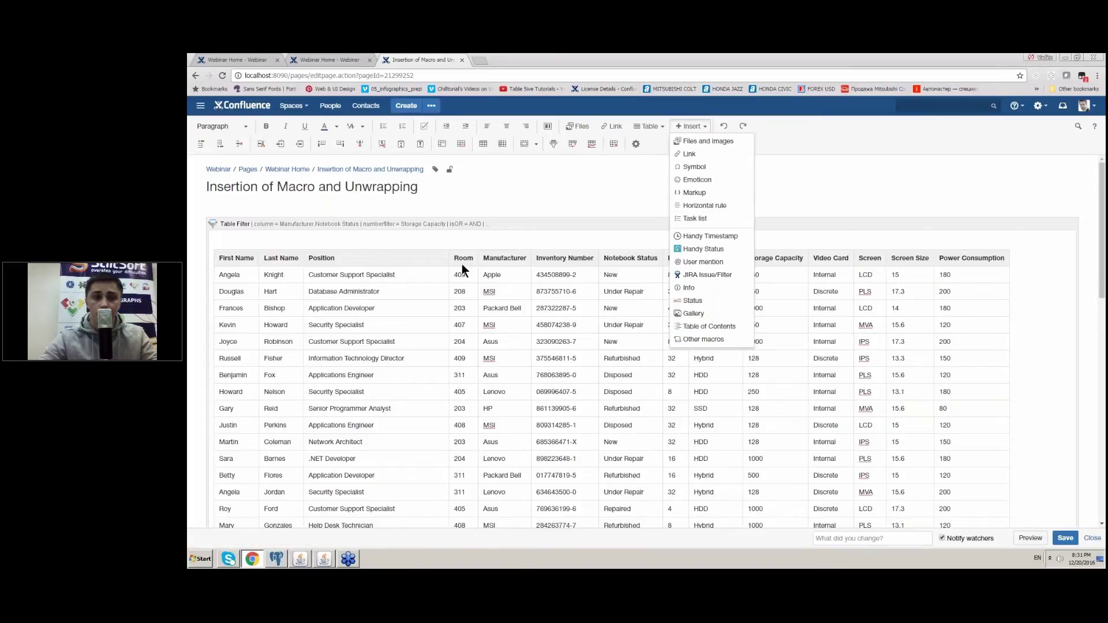
{"action": "left_click", "coordinate": [436, 272]}
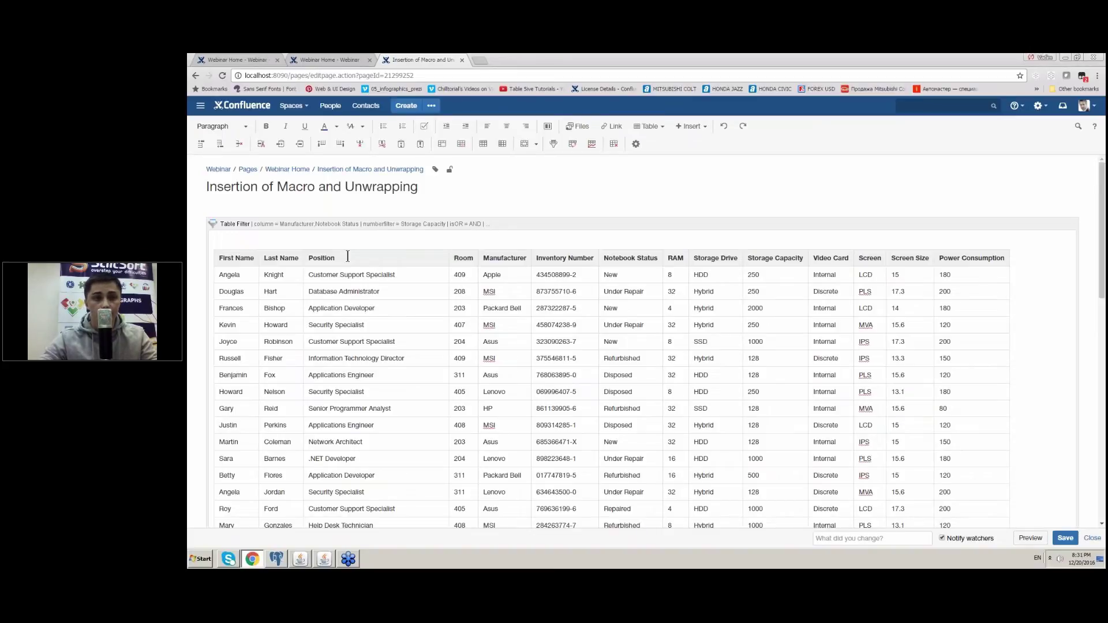
Unwrap the existing Table Filter macro from the table, and wrap the table in a new Table Filter macro without any filter columns
{"action": "left_click", "coordinate": [342, 223]}
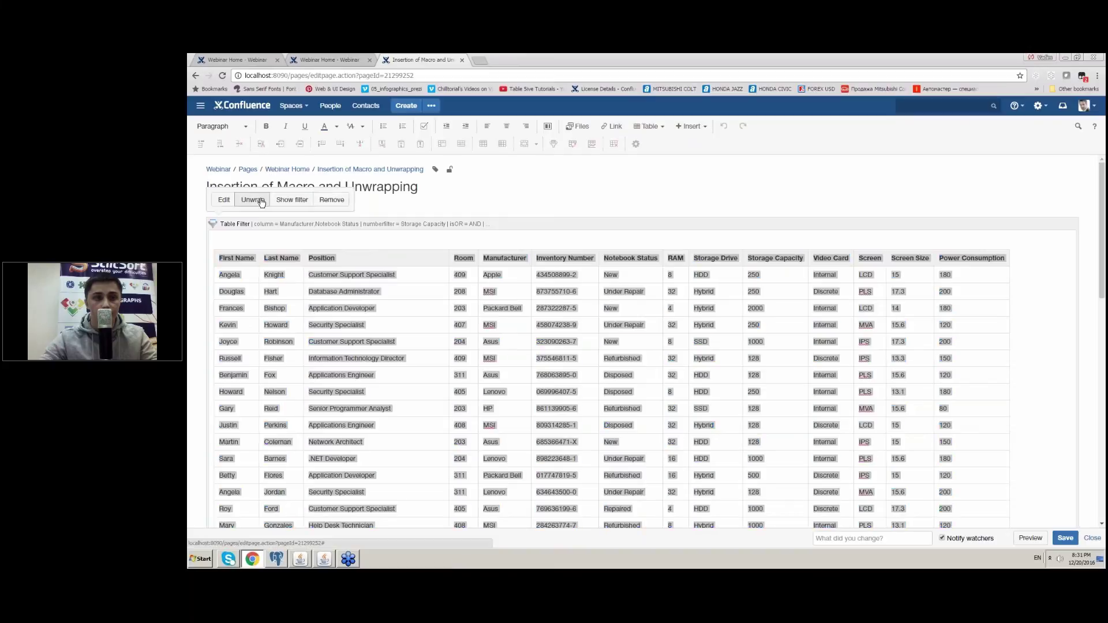
{"action": "left_click", "coordinate": [246, 201]}
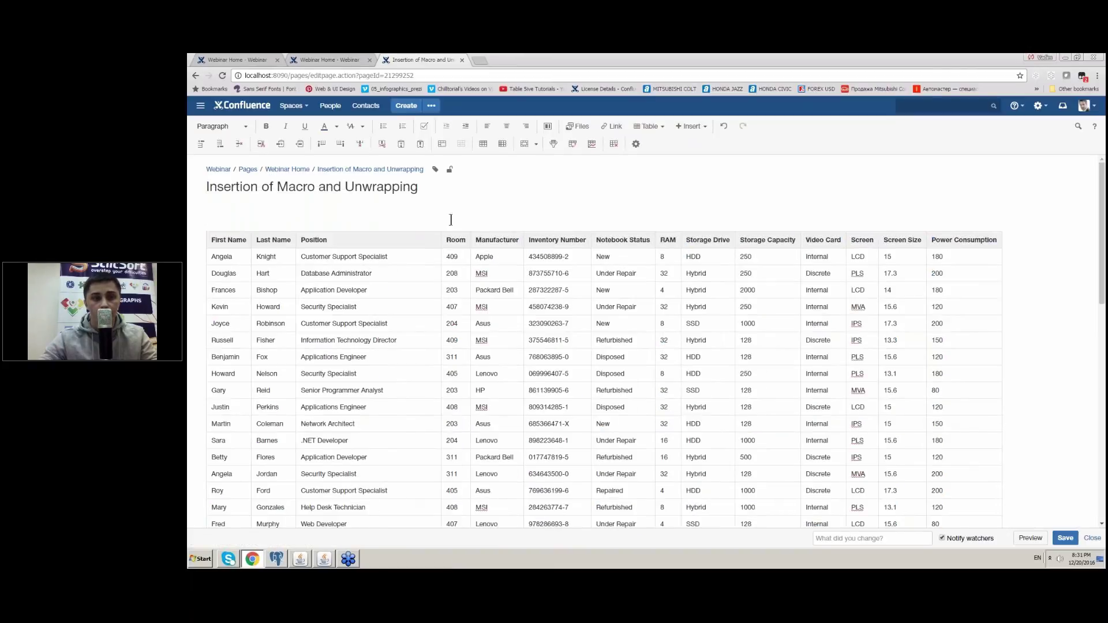
{"action": "left_click", "coordinate": [403, 256]}
{"action": "left_click", "coordinate": [555, 144]}
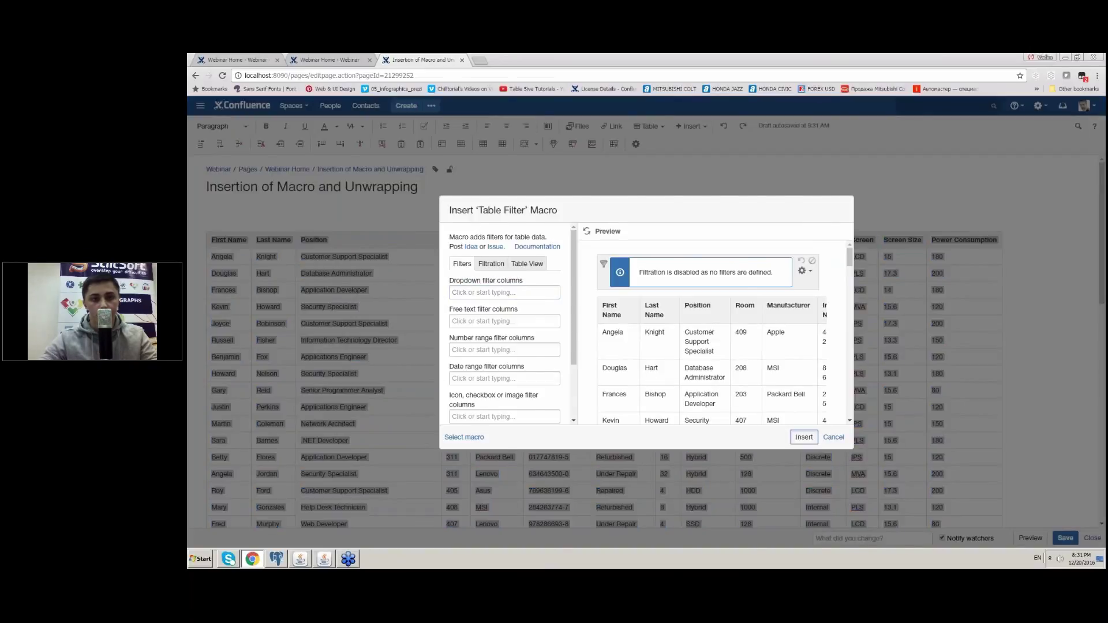
{"action": "key", "text": "Return"}
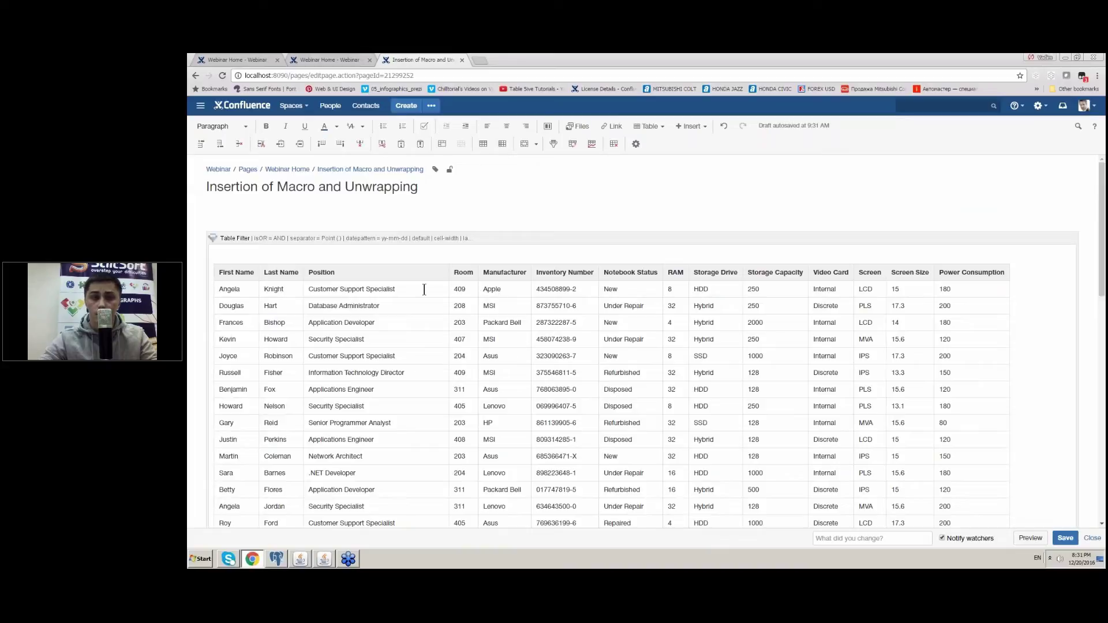
Unwrap the newly inserted Table Filter macro so only the plain table remains, and save the page
{"action": "left_click", "coordinate": [327, 239]}
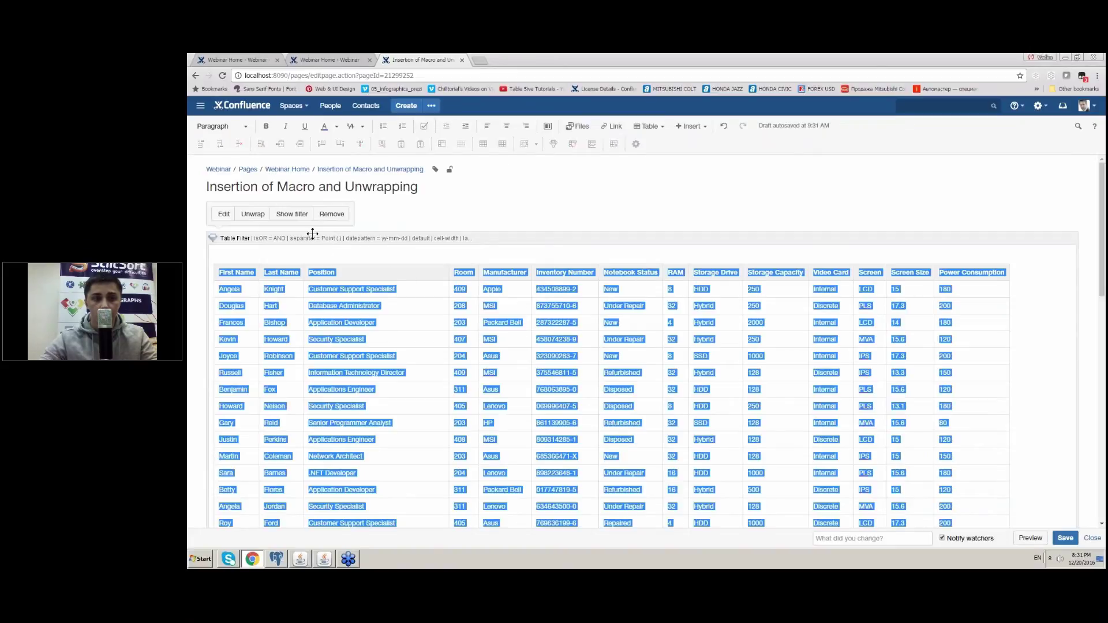
{"action": "left_click", "coordinate": [249, 215]}
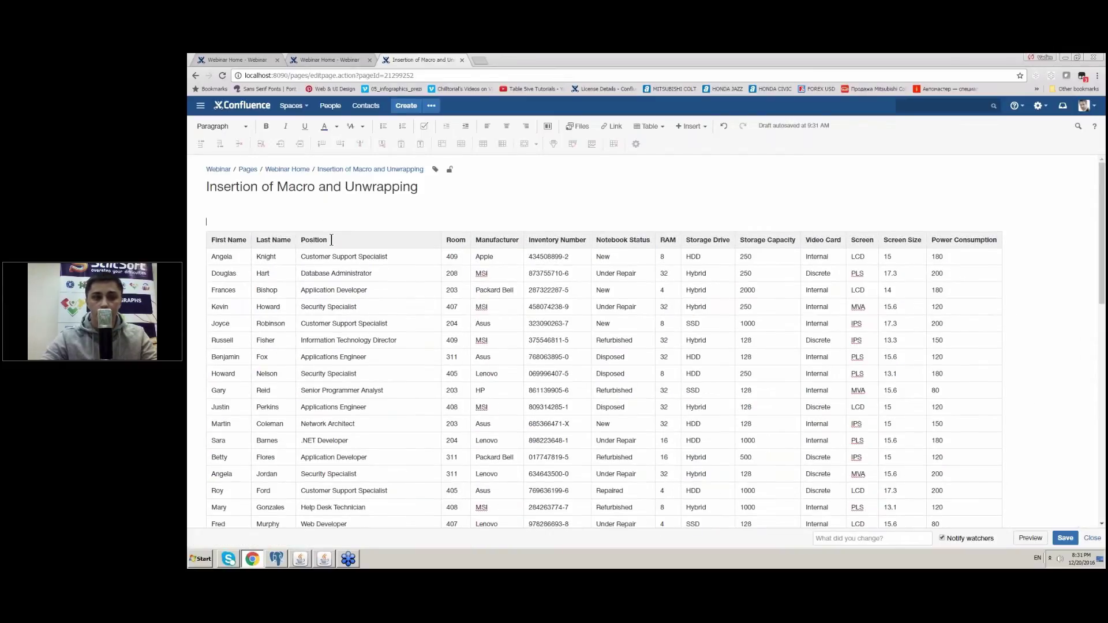
{"action": "left_click", "coordinate": [1065, 538]}
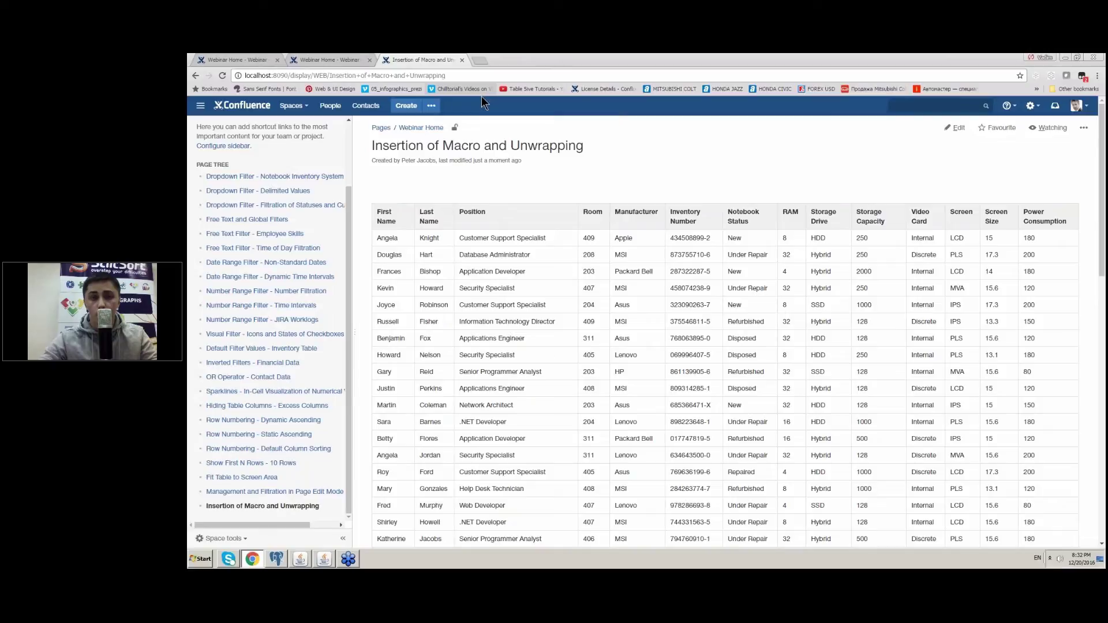
Look through the saved table on the Insertion of Macro and Unwrapping page, and close the page to return to Webinar Home
{"action": "scroll", "coordinate": [481, 98], "scroll_direction": "down", "scroll_amount": 7}
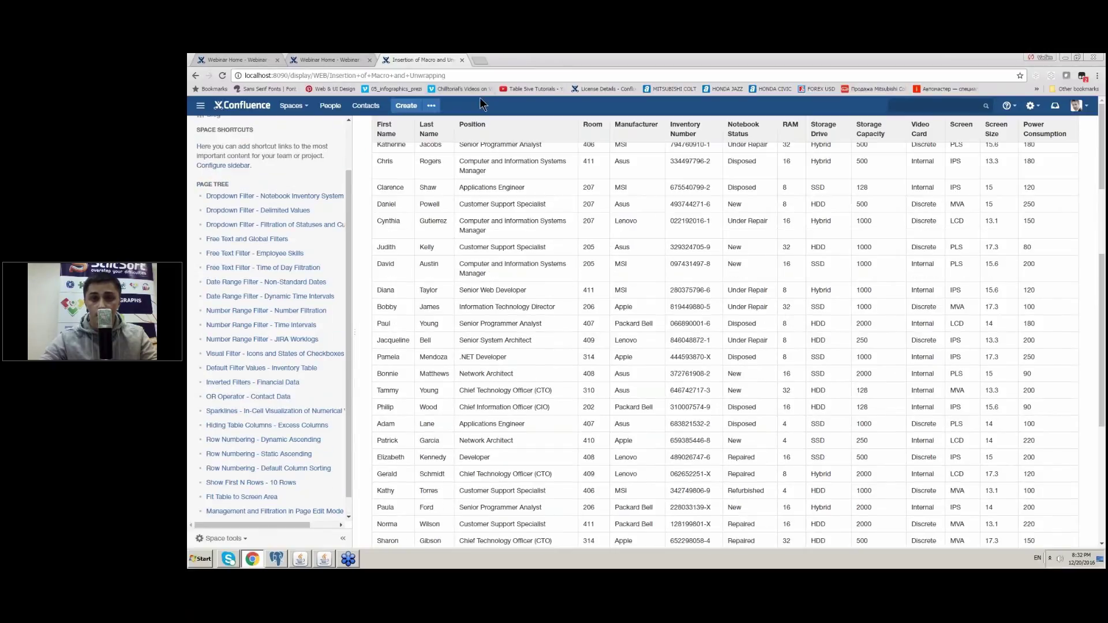
{"action": "scroll", "coordinate": [549, 239], "scroll_direction": "up", "scroll_amount": 2}
{"action": "scroll", "coordinate": [549, 233], "scroll_direction": "up", "scroll_amount": 4}
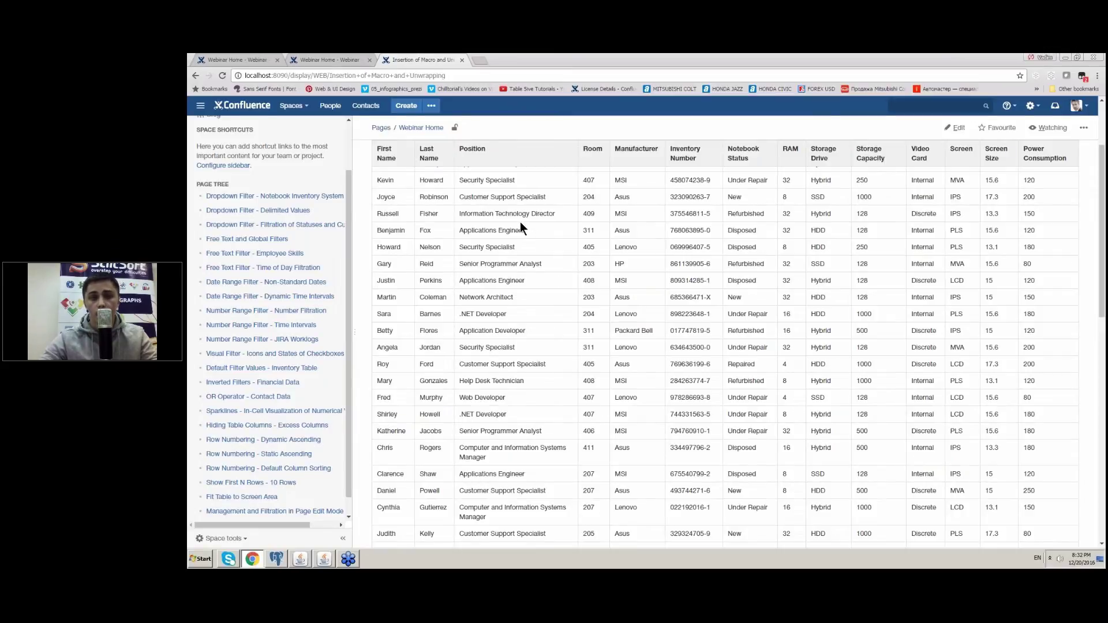
{"action": "left_click", "coordinate": [462, 60]}
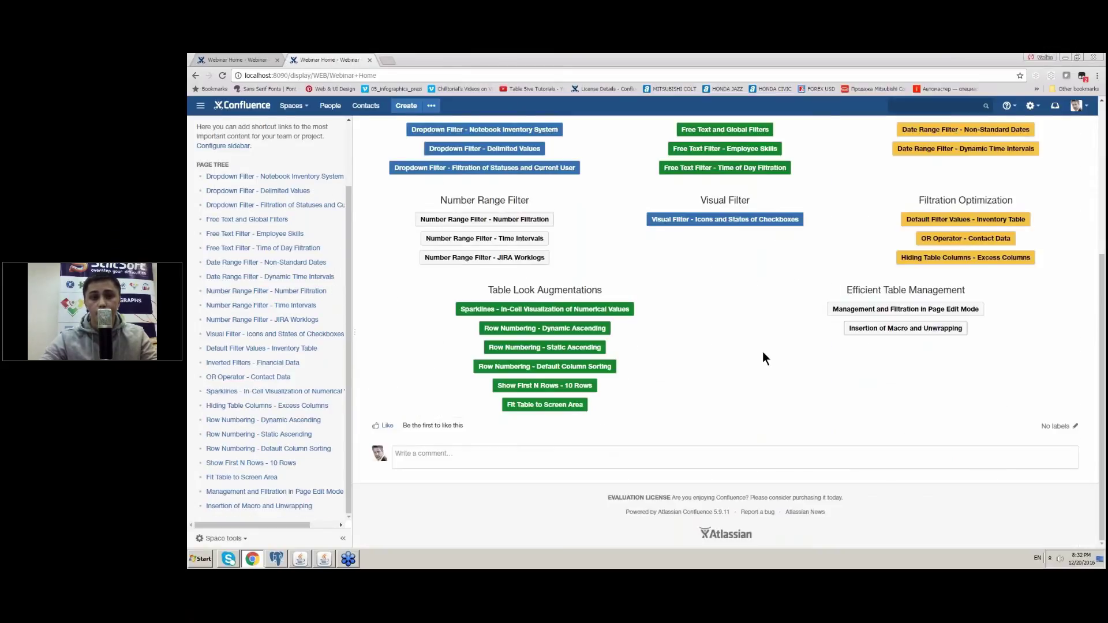